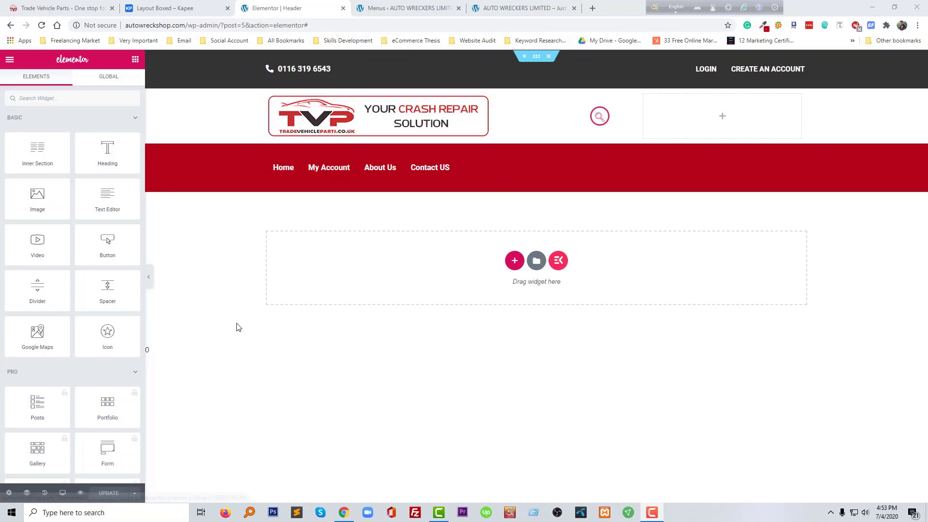
Check the feature bar on the Trade Vehicle Parts site and add a three-column section below the header's red menu bar.
{"action": "left_click", "coordinate": [53, 8]}
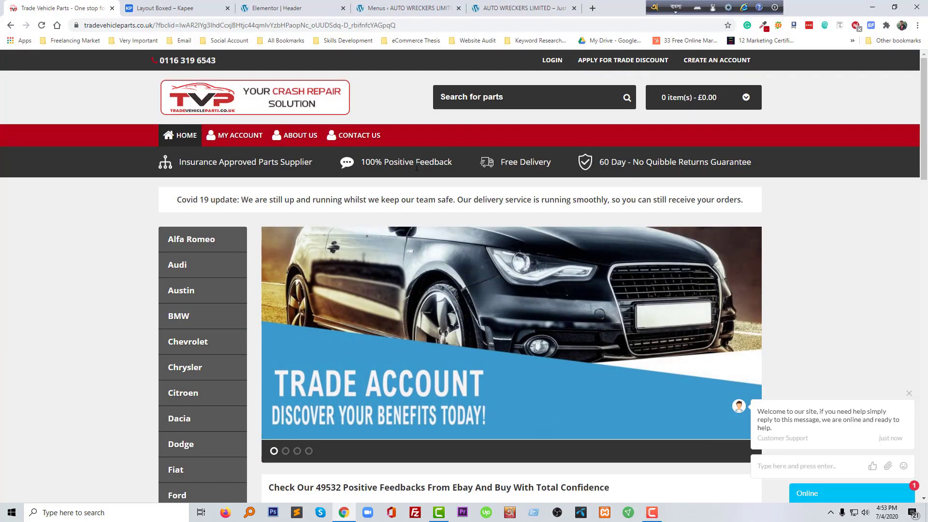
{"action": "left_click_drag", "start_coordinate": [763, 166], "coordinate": [99, 165]}
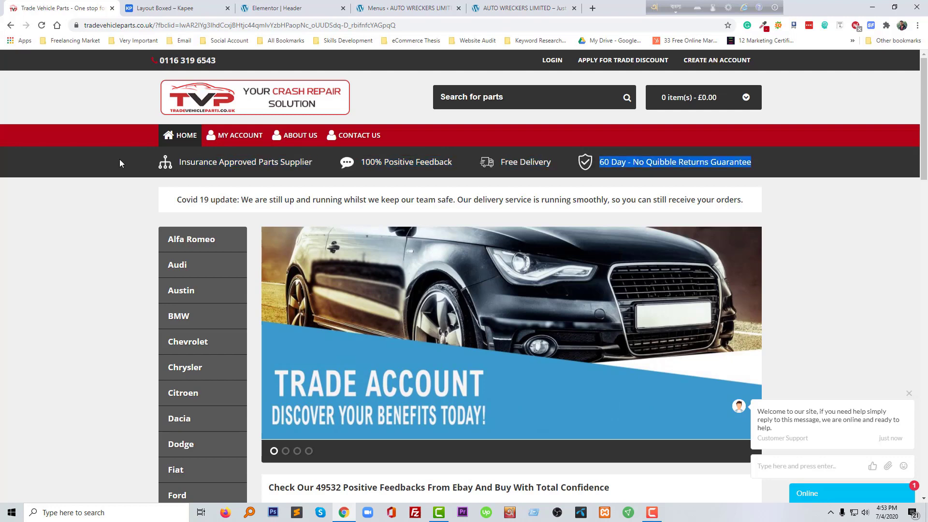
{"action": "left_click", "coordinate": [286, 8]}
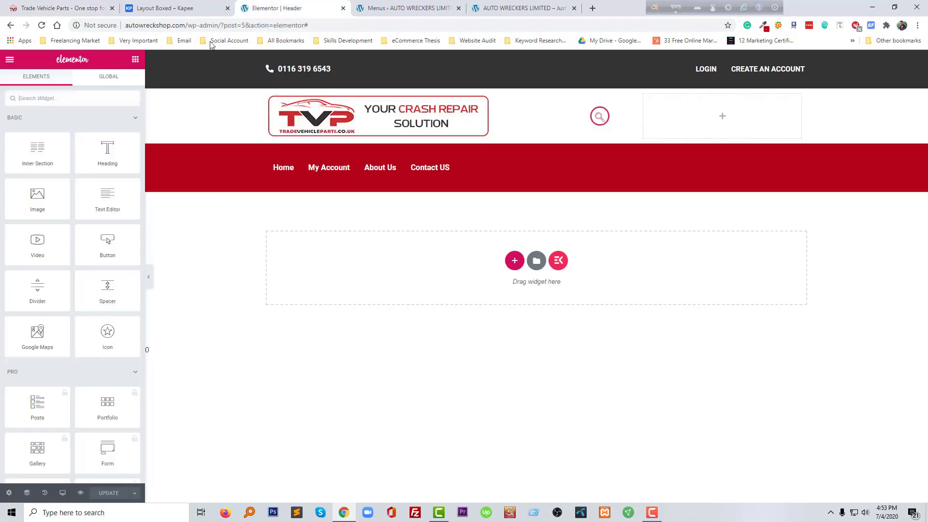
{"action": "left_click", "coordinate": [515, 262]}
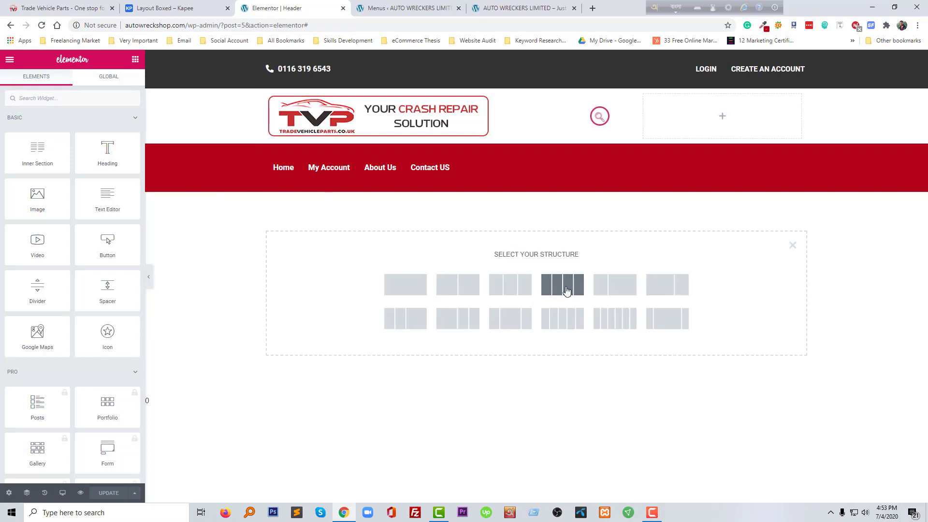
{"action": "left_click", "coordinate": [513, 284]}
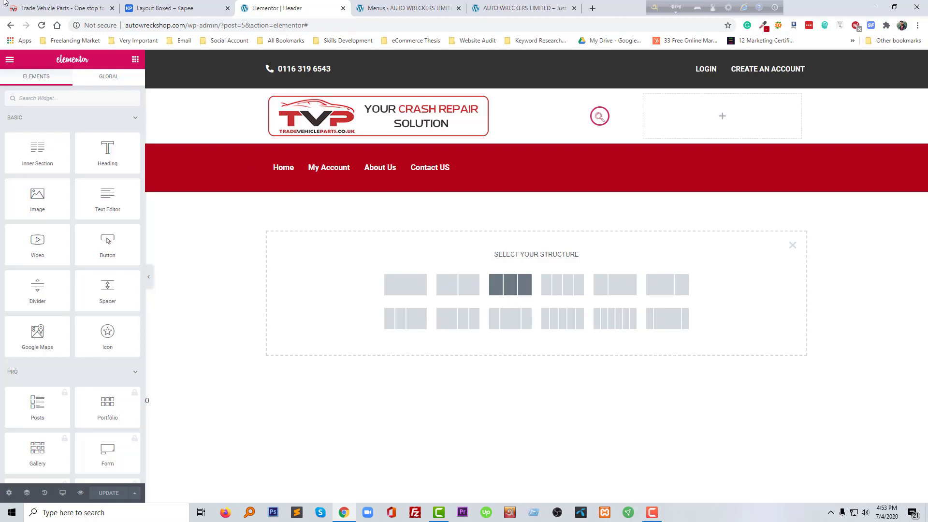
Copy the text "Insurance Approved Parts Supplier" from the feature bar of the Trade Vehicle Parts site.
{"action": "left_click", "coordinate": [41, 5]}
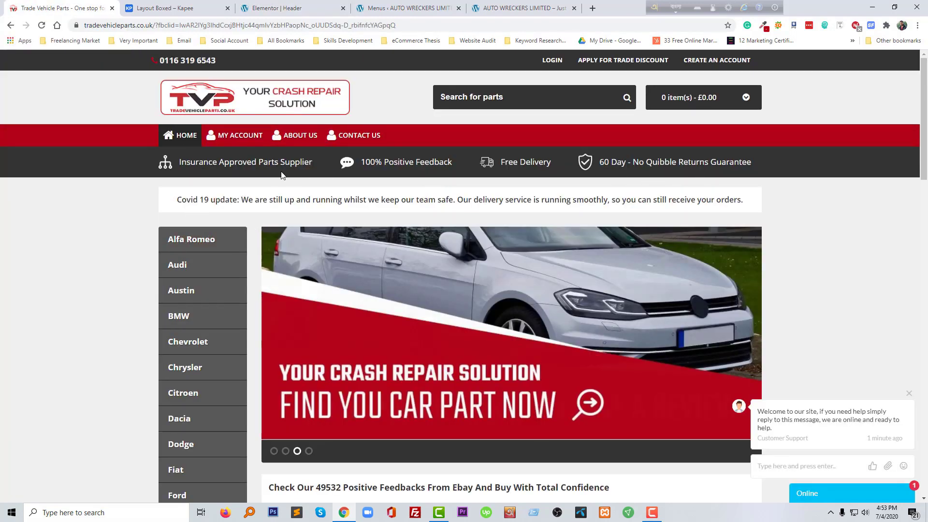
{"action": "left_click_drag", "start_coordinate": [556, 164], "coordinate": [208, 163]}
{"action": "left_click", "coordinate": [178, 163]}
{"action": "left_click", "coordinate": [312, 163]}
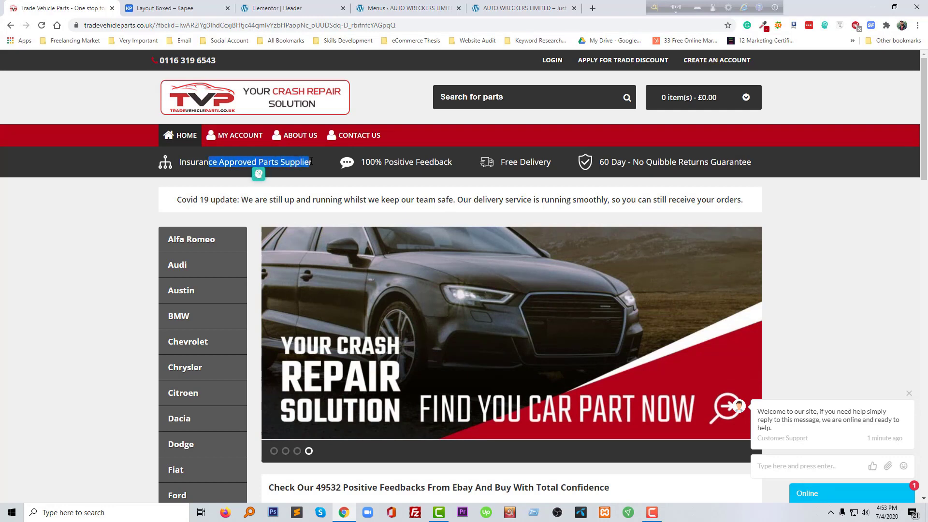
{"action": "left_click", "coordinate": [312, 162]}
{"action": "left_click_drag", "start_coordinate": [310, 163], "coordinate": [191, 163]}
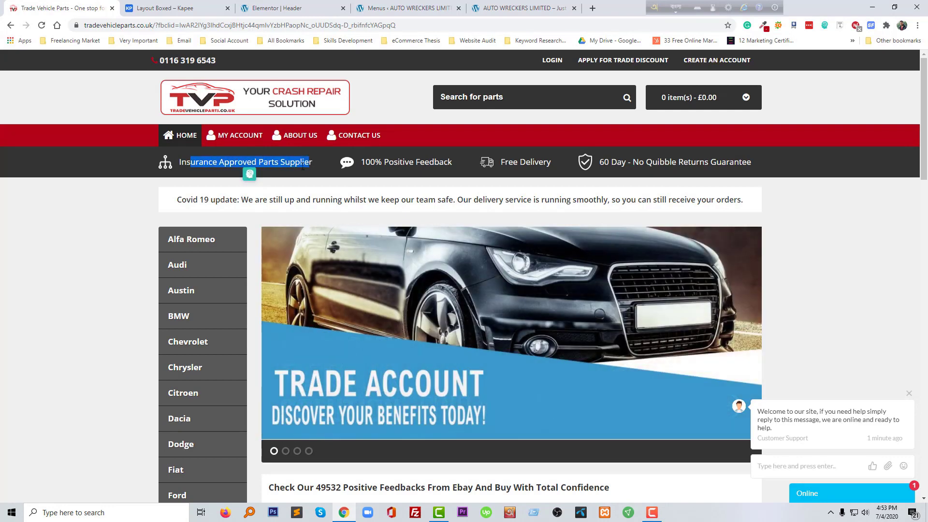
{"action": "left_click_drag", "start_coordinate": [313, 165], "coordinate": [238, 163]}
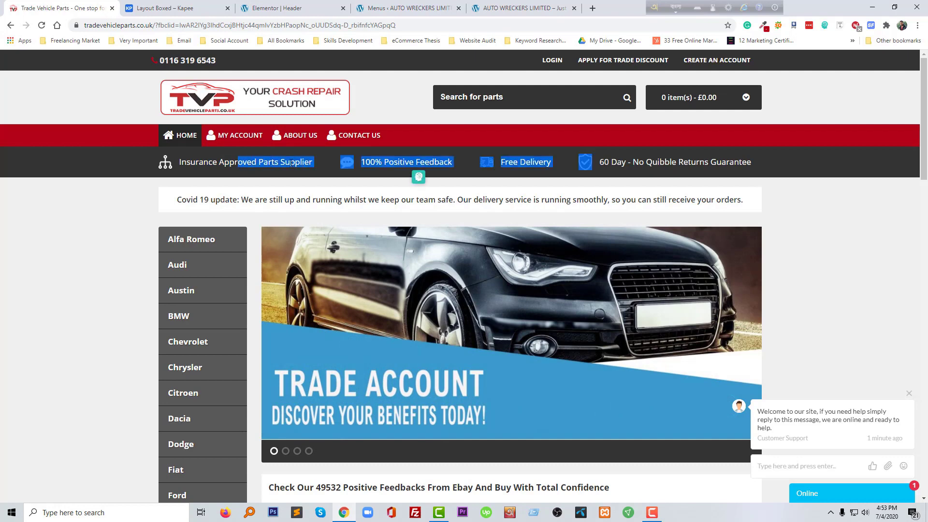
{"action": "left_click", "coordinate": [313, 163]}
{"action": "left_click_drag", "start_coordinate": [311, 165], "coordinate": [188, 162]}
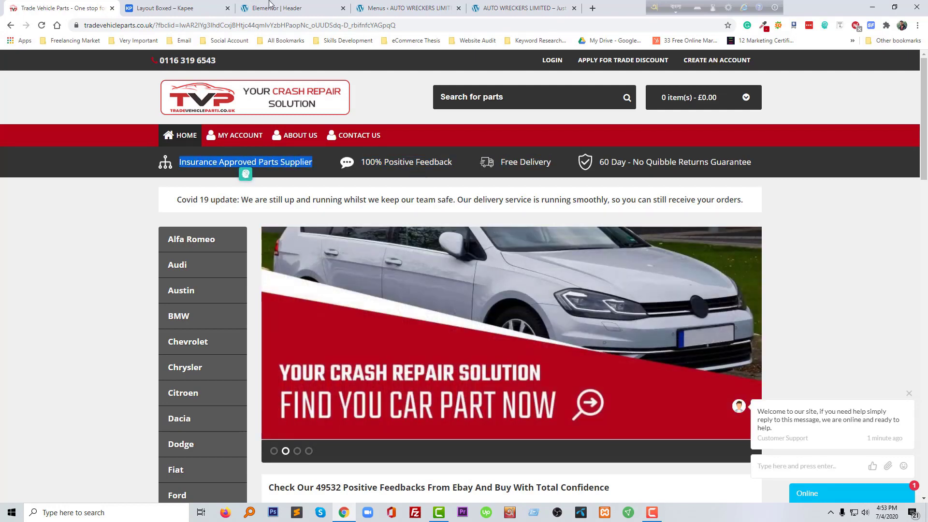
Find the Icon List widget in the Elementor header and place it in the first column of the new three-column section.
{"action": "left_click", "coordinate": [277, 8]}
{"action": "left_click", "coordinate": [354, 205]}
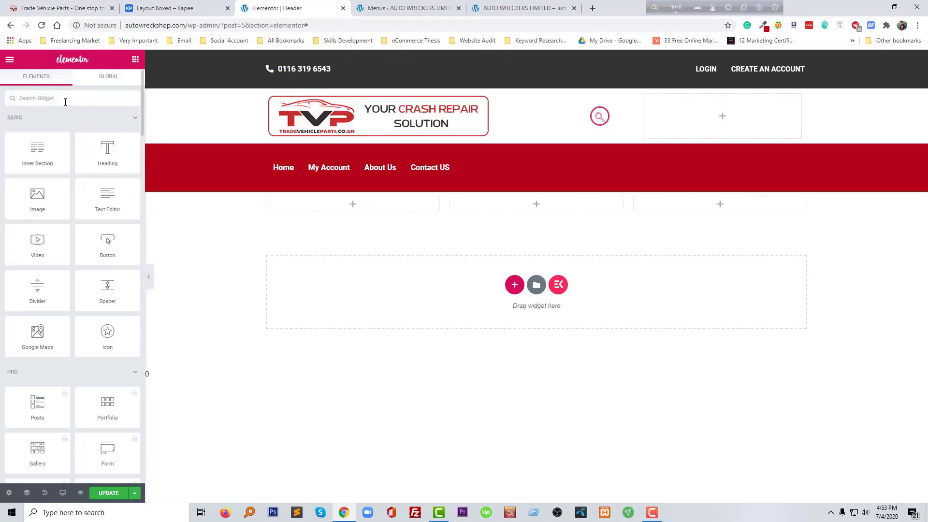
{"action": "type", "text": "ico"}
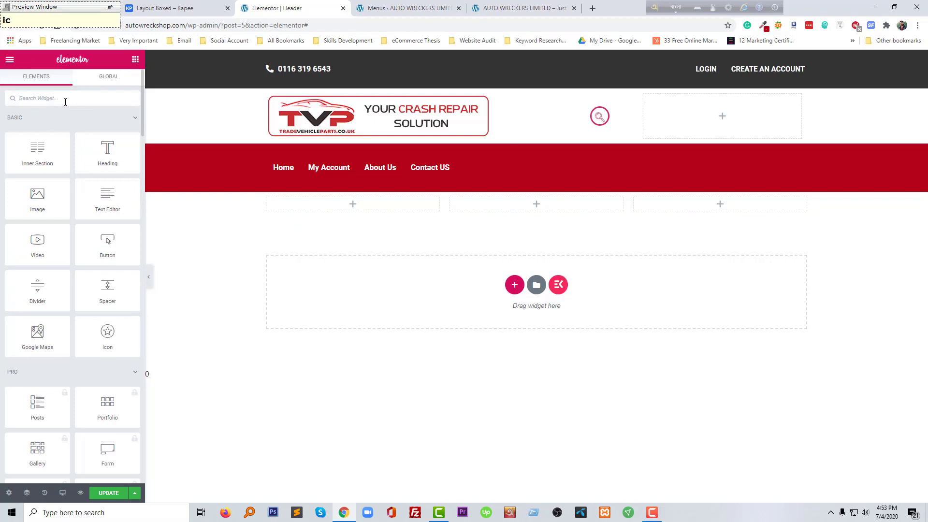
{"action": "key", "text": "F12"}
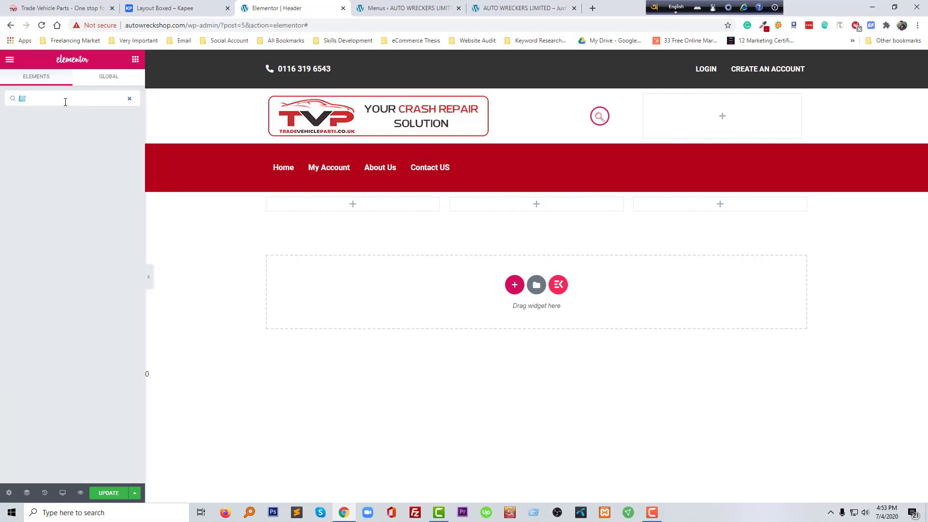
{"action": "key", "text": "BackSpace"}
{"action": "type", "text": "ic"}
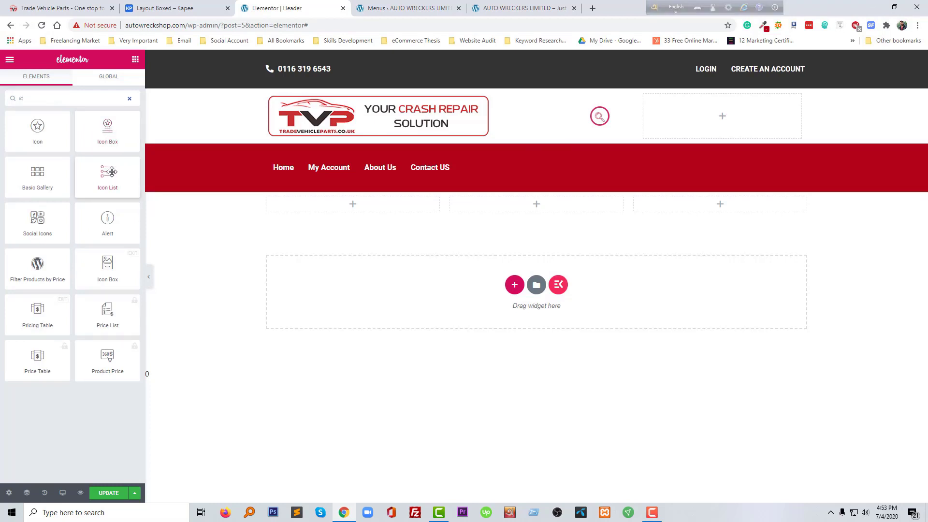
{"action": "left_click", "coordinate": [67, 8]}
{"action": "left_click", "coordinate": [314, 6]}
{"action": "left_click", "coordinate": [377, 7]}
{"action": "left_click", "coordinate": [288, 6]}
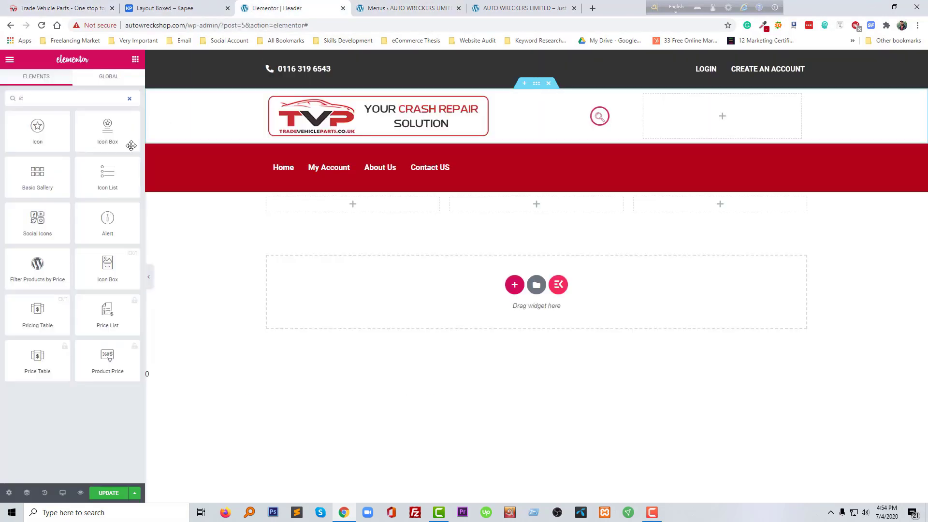
{"action": "left_click_drag", "start_coordinate": [107, 175], "coordinate": [335, 213]}
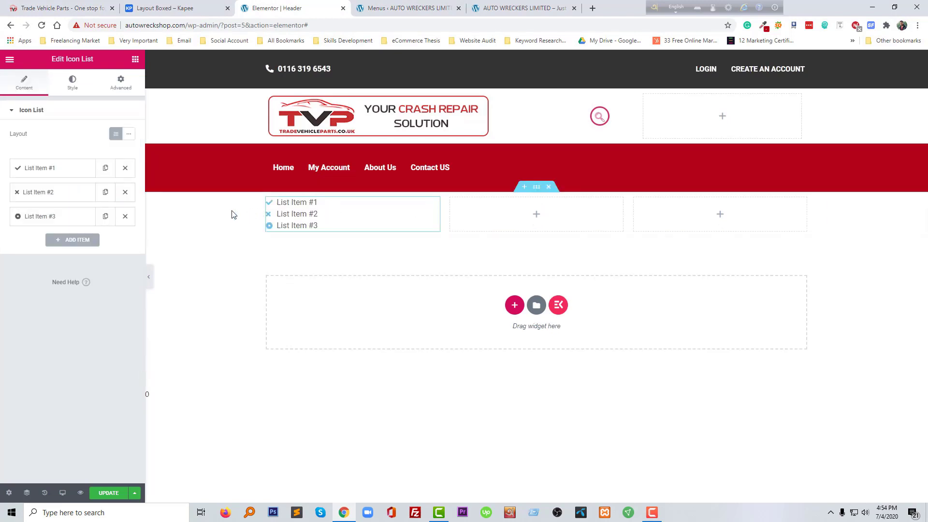
Remove the second and third items from the icon list and set the remaining item's text to "Insurance Approved Parts Supplier".
{"action": "left_click", "coordinate": [125, 217]}
{"action": "left_click", "coordinate": [125, 192]}
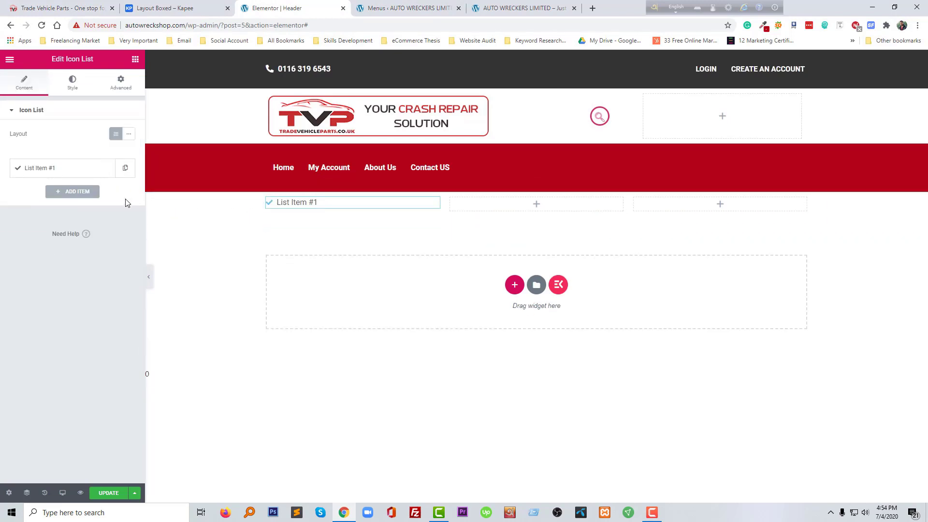
{"action": "left_click", "coordinate": [66, 170]}
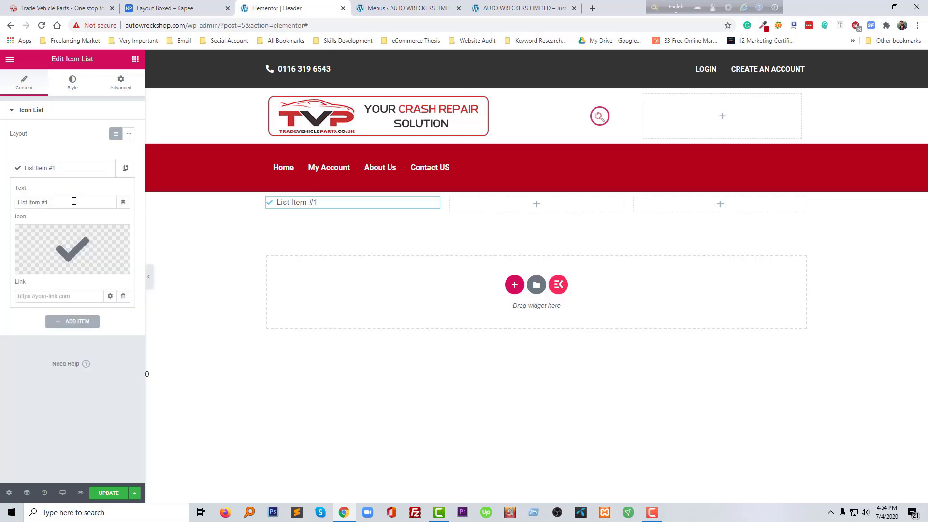
{"action": "triple_click", "coordinate": [74, 202]}
{"action": "type", "text": "Insurance Approved Parts Supplier"}
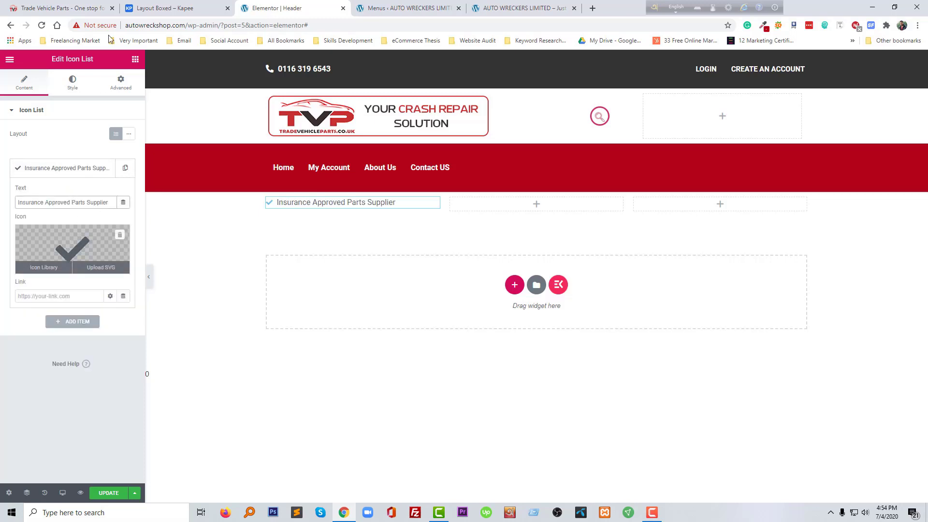
Compare with the reference site's icon, then replace the list item's check mark with the solid Tools icon, filtering the icon library by "tool".
{"action": "key", "text": "ctrl+1"}
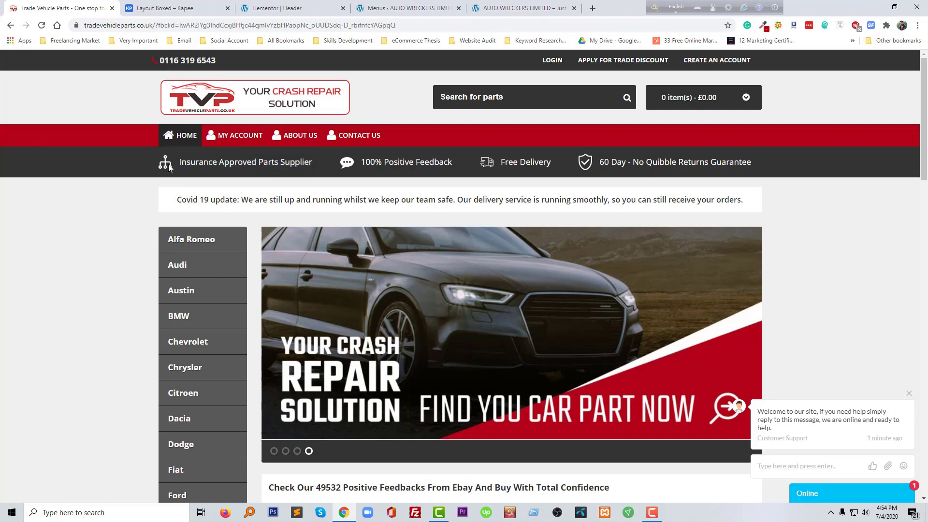
{"action": "key", "text": "ctrl+3"}
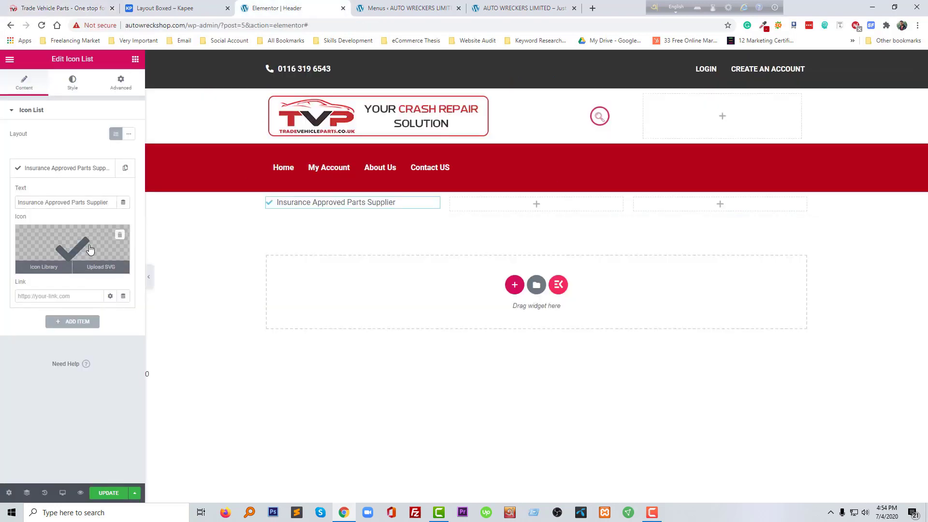
{"action": "left_click", "coordinate": [43, 264]}
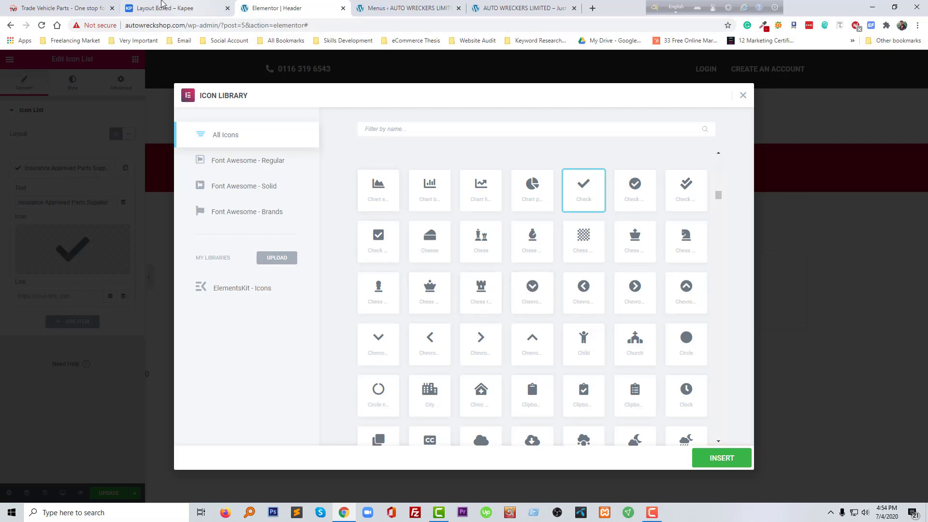
{"action": "left_click", "coordinate": [70, 8]}
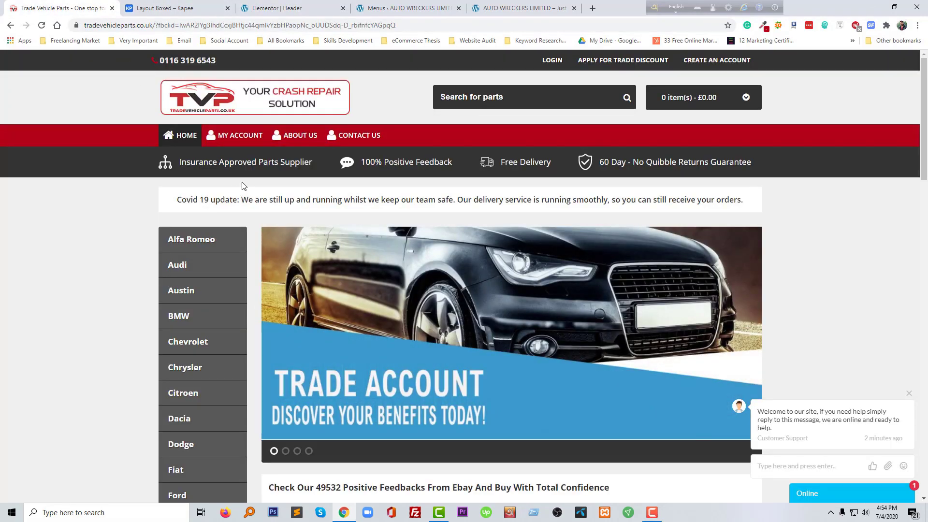
{"action": "left_click", "coordinate": [283, 7]}
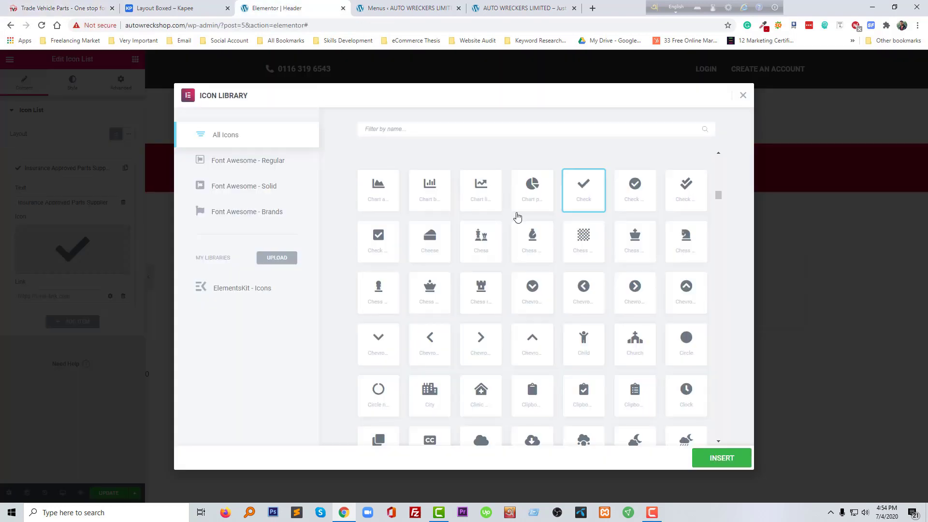
{"action": "scroll", "coordinate": [481, 309], "scroll_direction": "down", "scroll_amount": 2}
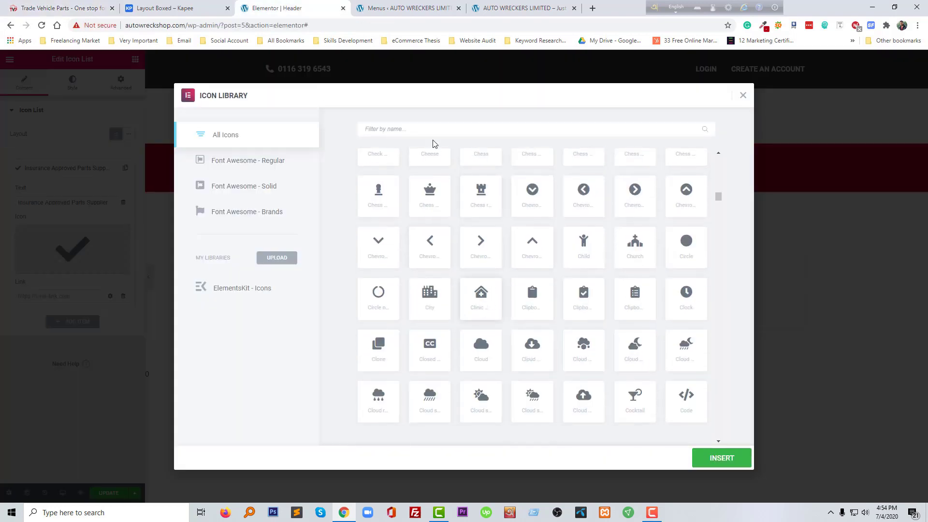
{"action": "scroll", "coordinate": [449, 183], "scroll_direction": "up", "scroll_amount": 5}
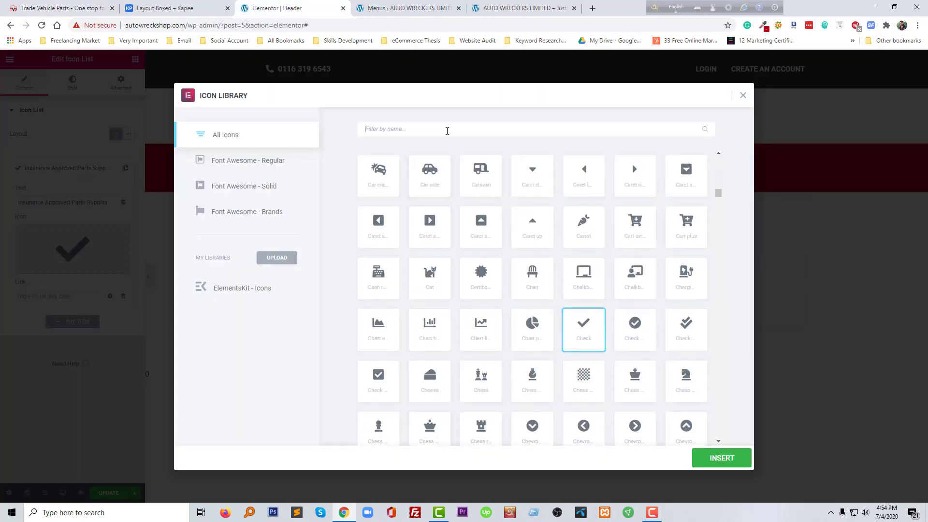
{"action": "type", "text": "tool"}
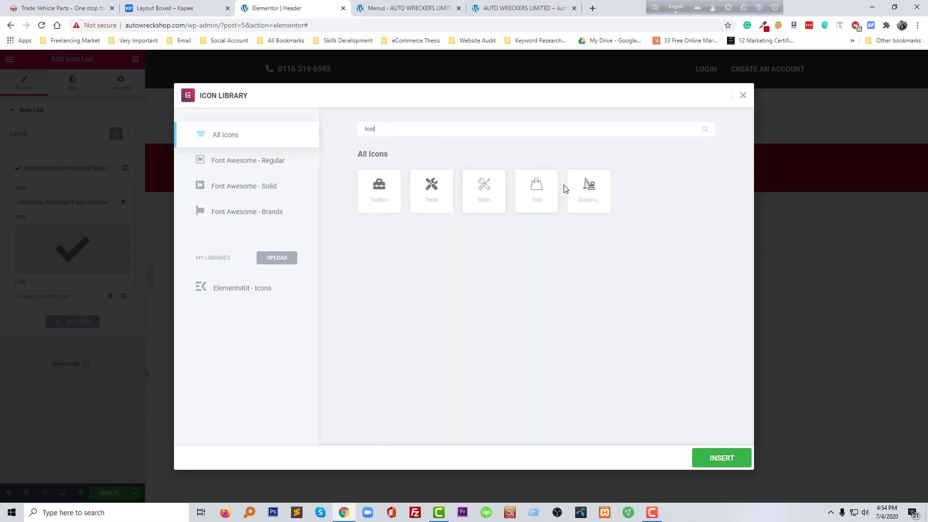
{"action": "left_click", "coordinate": [437, 201]}
{"action": "left_click", "coordinate": [721, 458]}
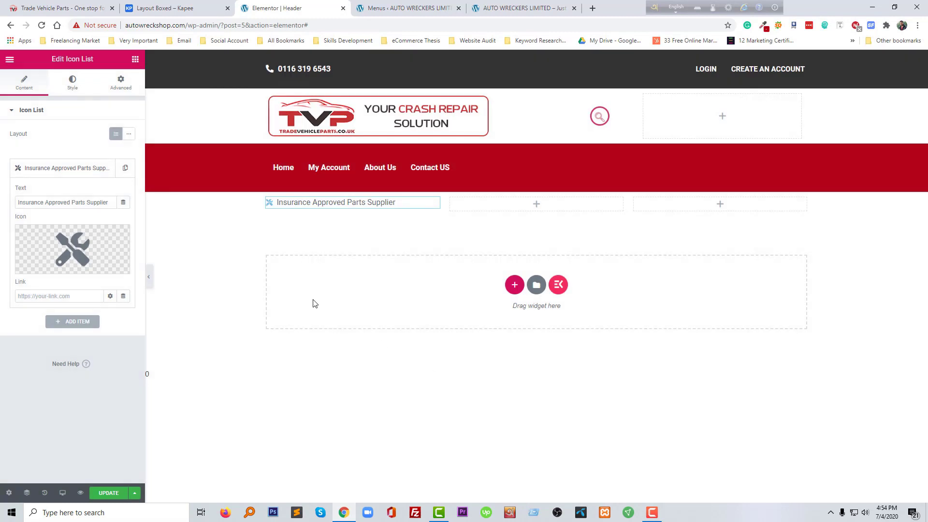
Move the Trade Vehicle Parts browser tab next to the Elementor tab and select its "100% Positive Feedback" text.
{"action": "left_click", "coordinate": [58, 8]}
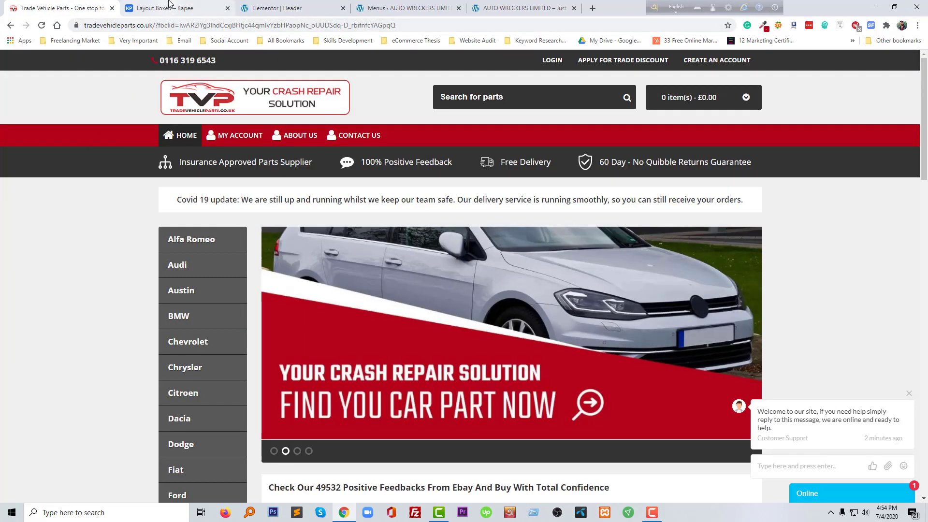
{"action": "left_click", "coordinate": [169, 7]}
{"action": "left_click", "coordinate": [270, 8]}
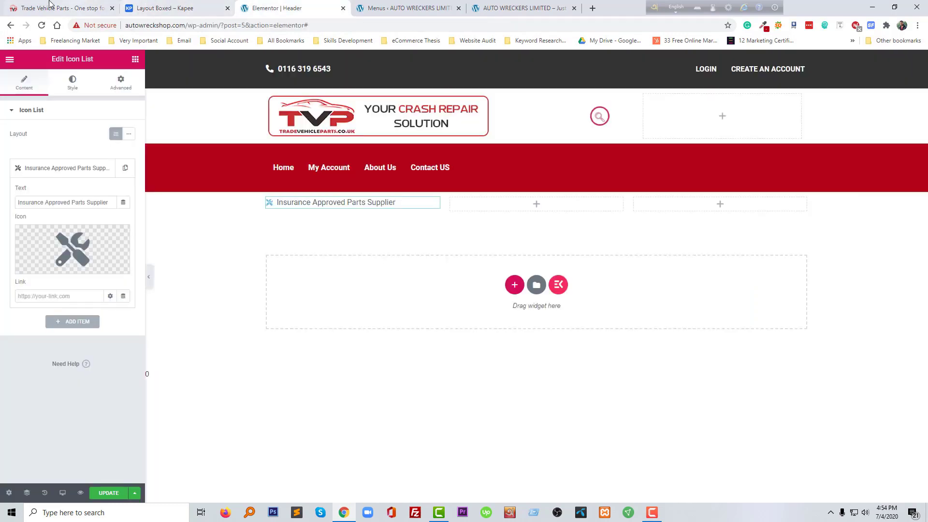
{"action": "left_click_drag", "start_coordinate": [50, 3], "coordinate": [167, 8]}
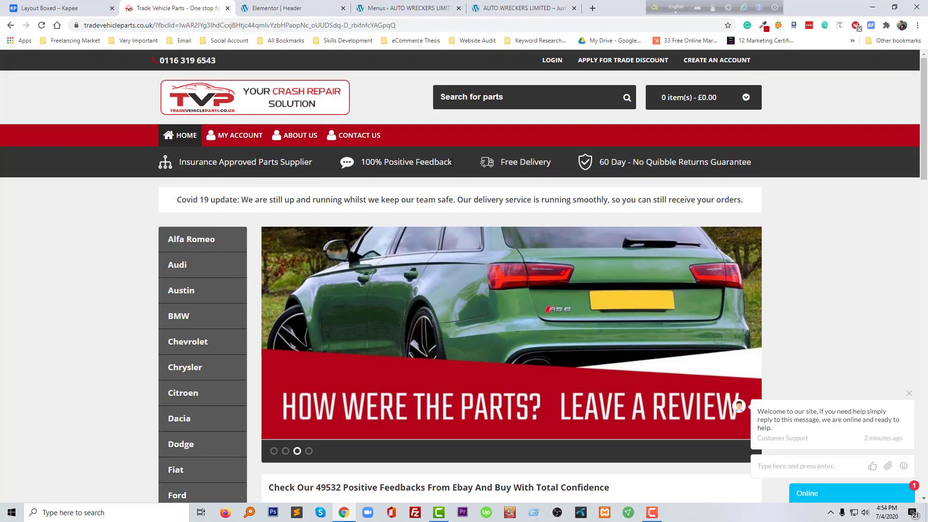
{"action": "left_click_drag", "start_coordinate": [452, 161], "coordinate": [360, 161]}
Return to the Elementor header and give the new three-column section a classic background in colour #333.
{"action": "left_click", "coordinate": [292, 8]}
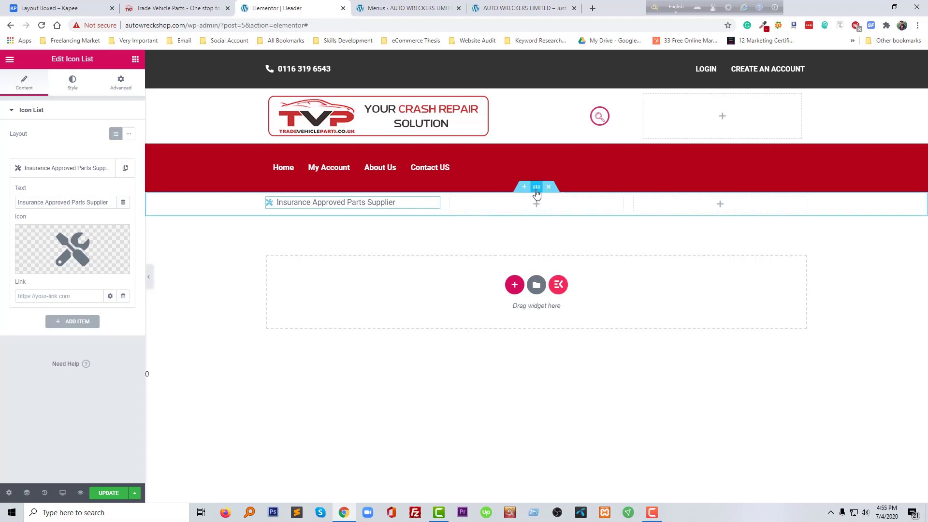
{"action": "left_click", "coordinate": [536, 187]}
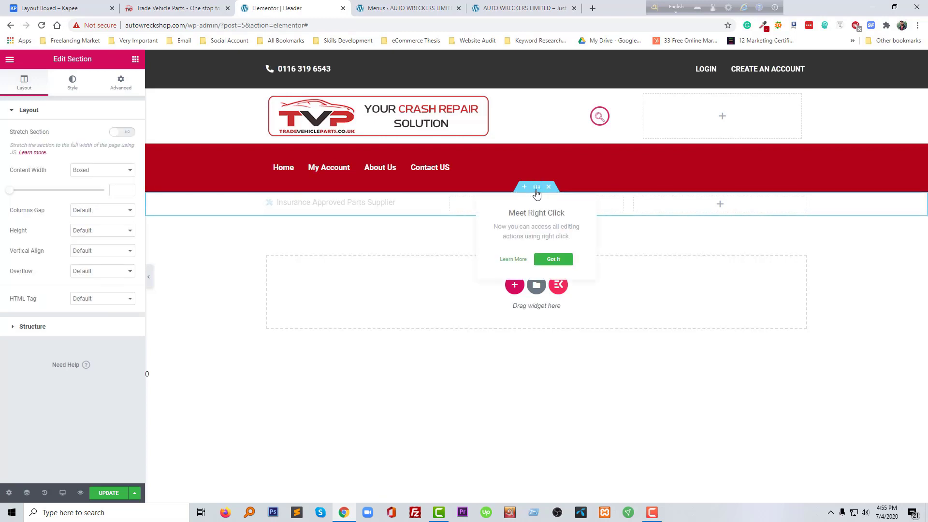
{"action": "left_click", "coordinate": [77, 86]}
{"action": "left_click", "coordinate": [82, 6]}
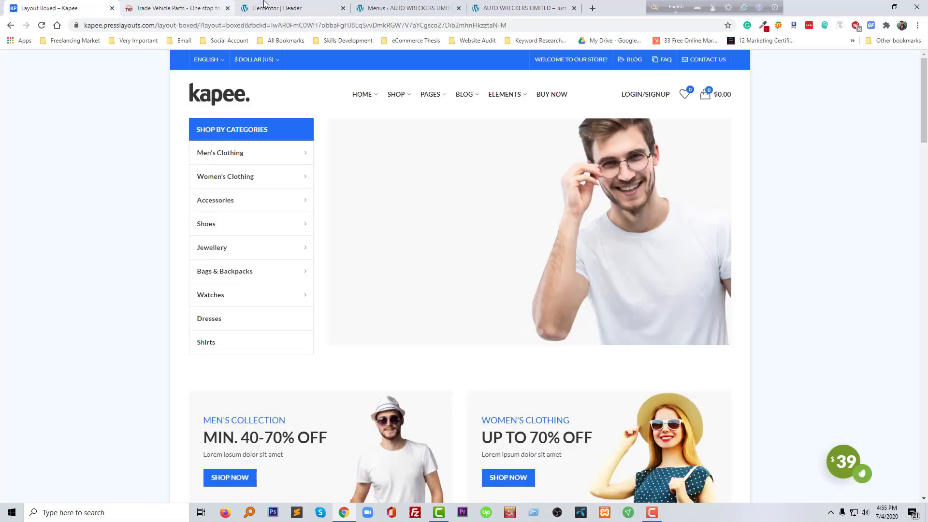
{"action": "left_click", "coordinate": [265, 6]}
{"action": "left_click", "coordinate": [174, 8]}
{"action": "left_click", "coordinate": [280, 8]}
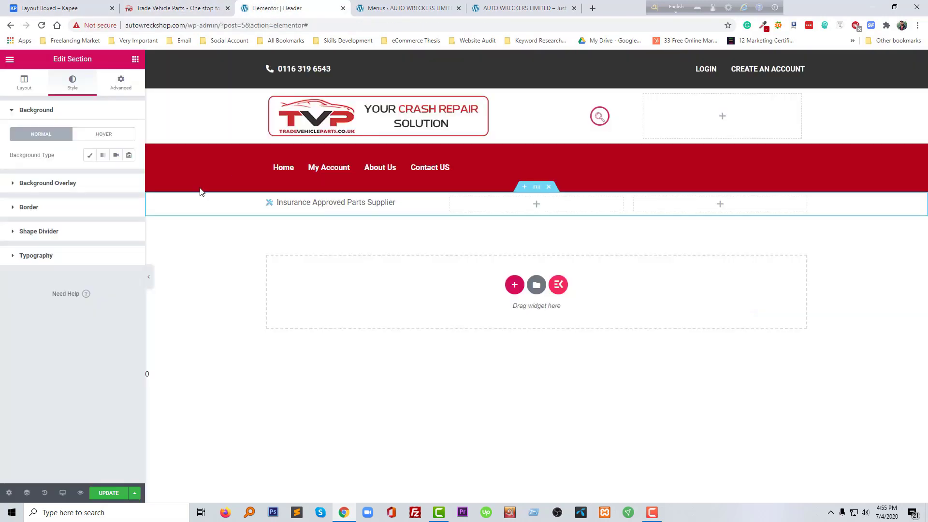
{"action": "left_click", "coordinate": [89, 155]}
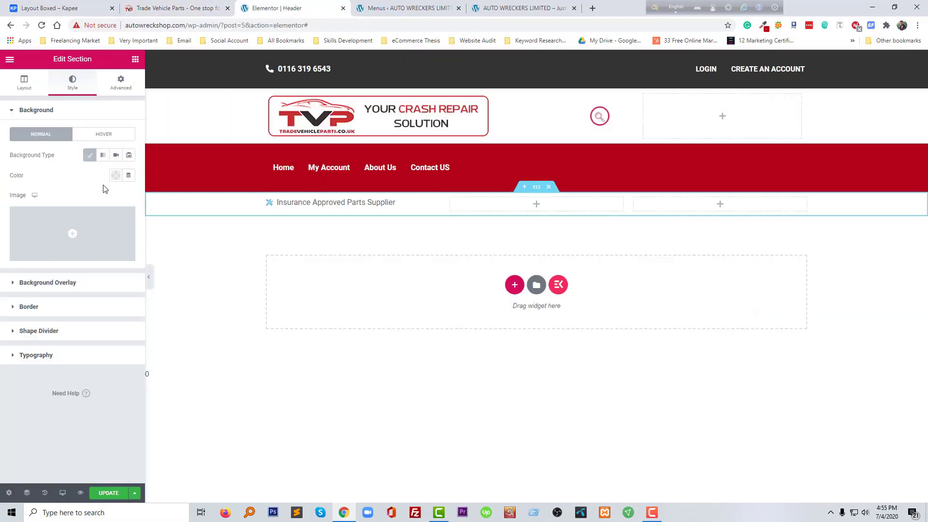
{"action": "left_click", "coordinate": [116, 176]}
{"action": "left_click", "coordinate": [146, 199]}
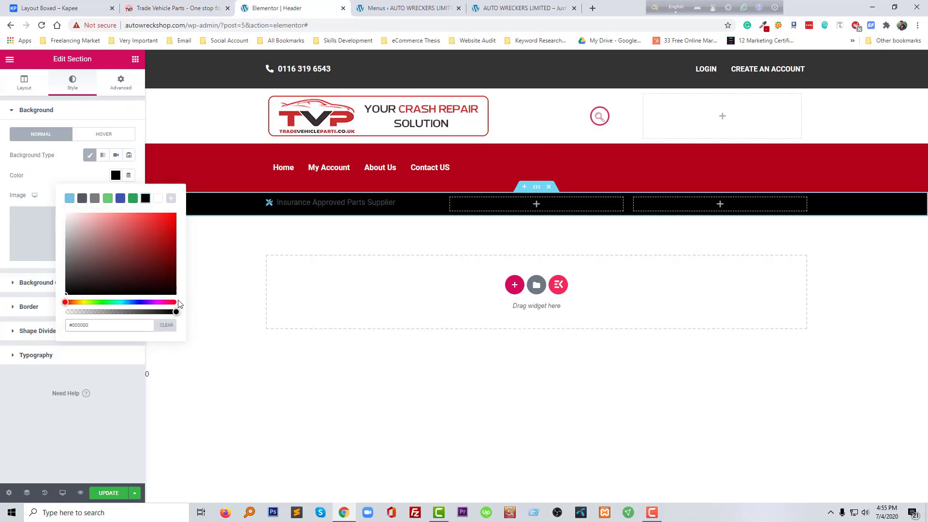
{"action": "left_click", "coordinate": [85, 326]}
{"action": "type", "text": "#333"}
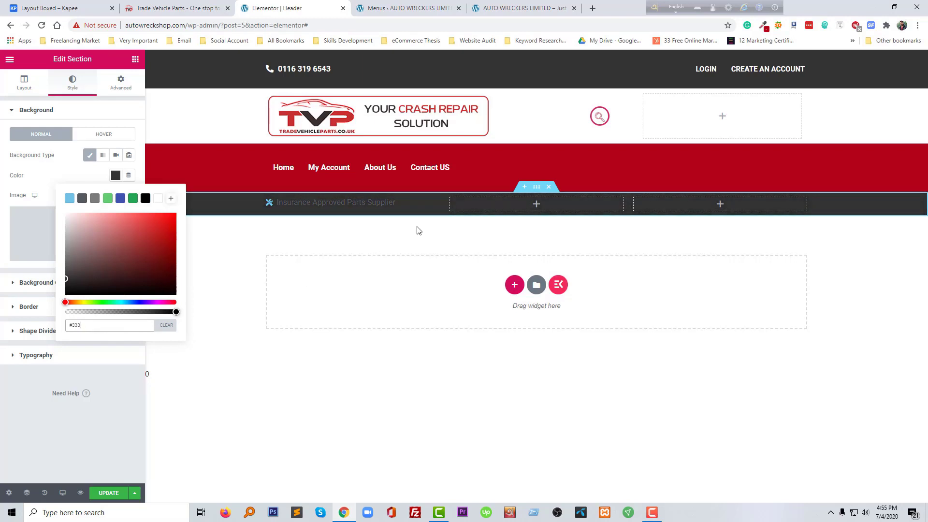
Set the dark section's top and bottom padding to 10 px each.
{"action": "left_click", "coordinate": [129, 82]}
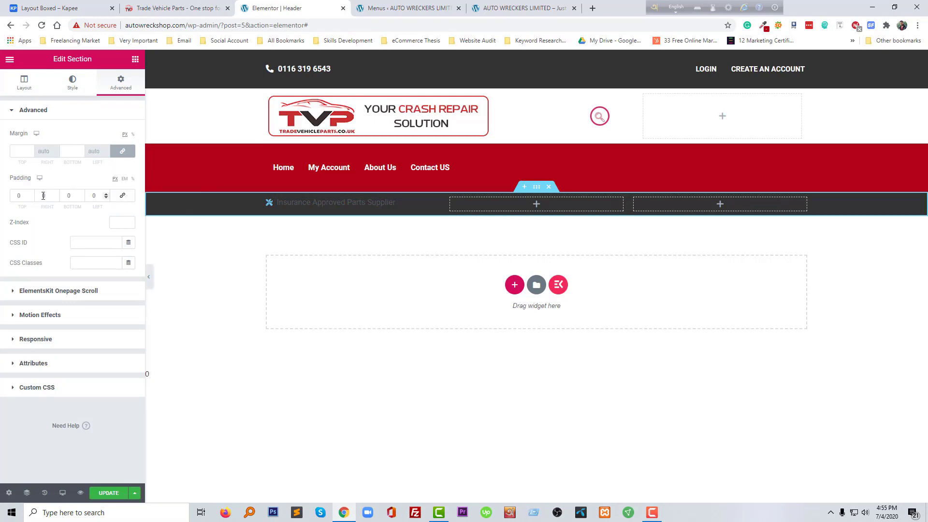
{"action": "type", "text": "2"}
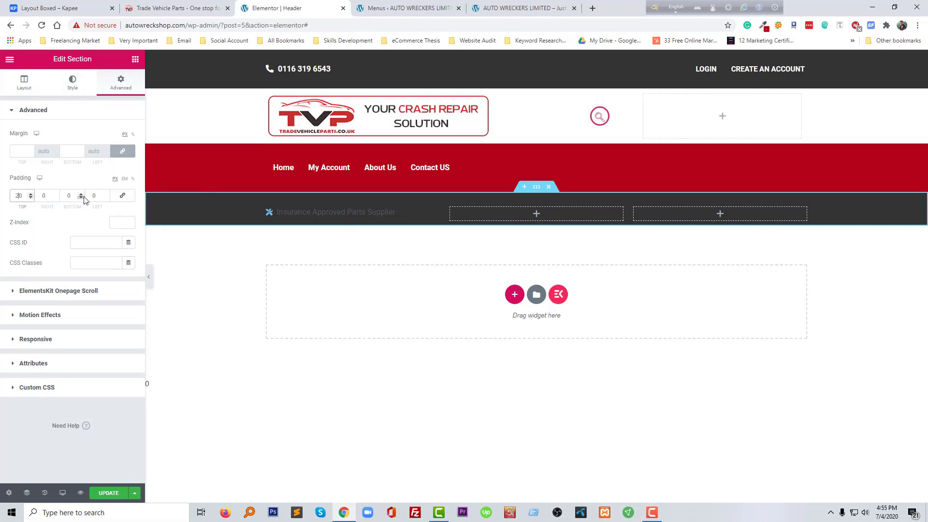
{"action": "key", "text": "BackSpace"}
{"action": "key", "text": "BackSpace"}
{"action": "type", "text": "10"}
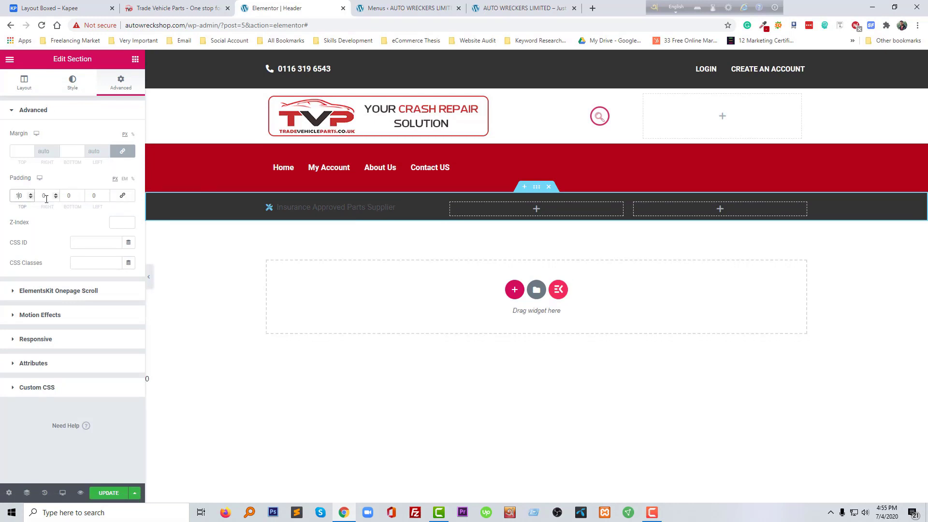
{"action": "left_click", "coordinate": [70, 195]}
{"action": "type", "text": "1"}
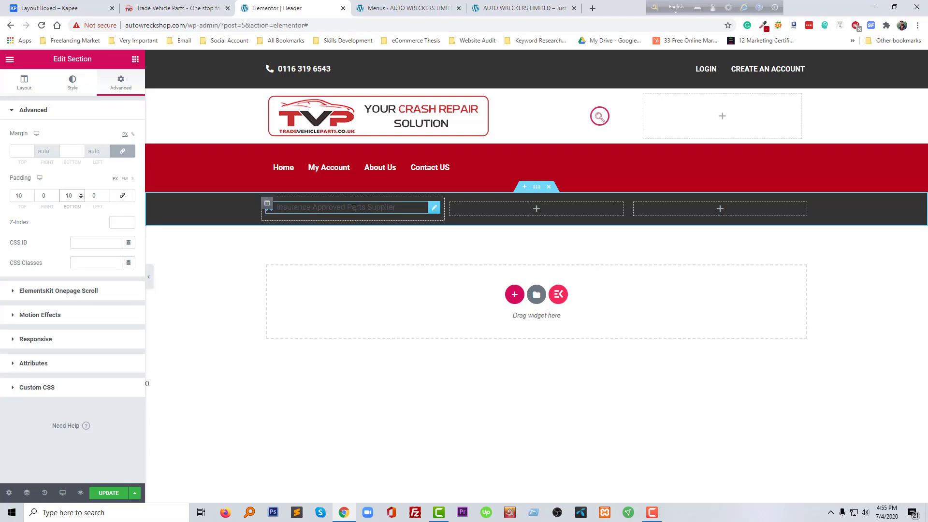
Set both the text colour and the icon colour of the first column's icon list to white (#FFFFFF).
{"action": "left_click", "coordinate": [434, 209]}
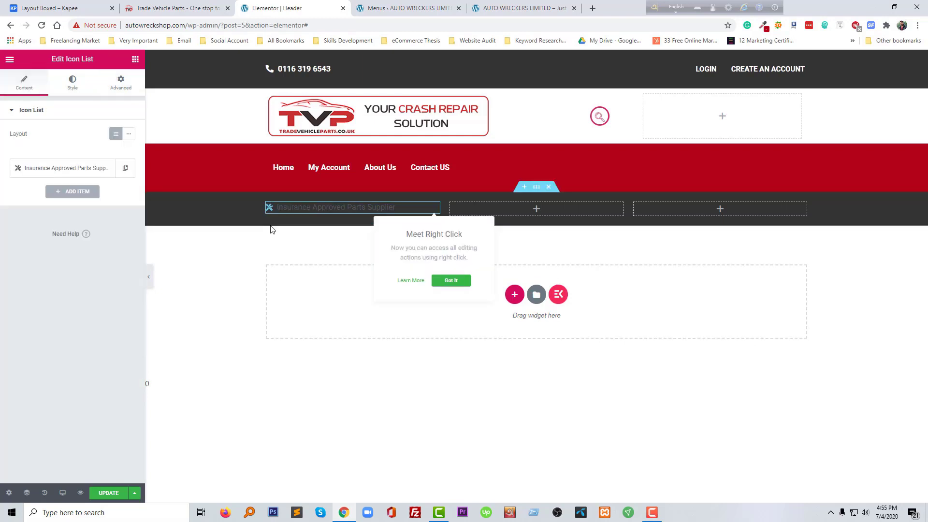
{"action": "left_click", "coordinate": [77, 170]}
{"action": "left_click", "coordinate": [73, 83]}
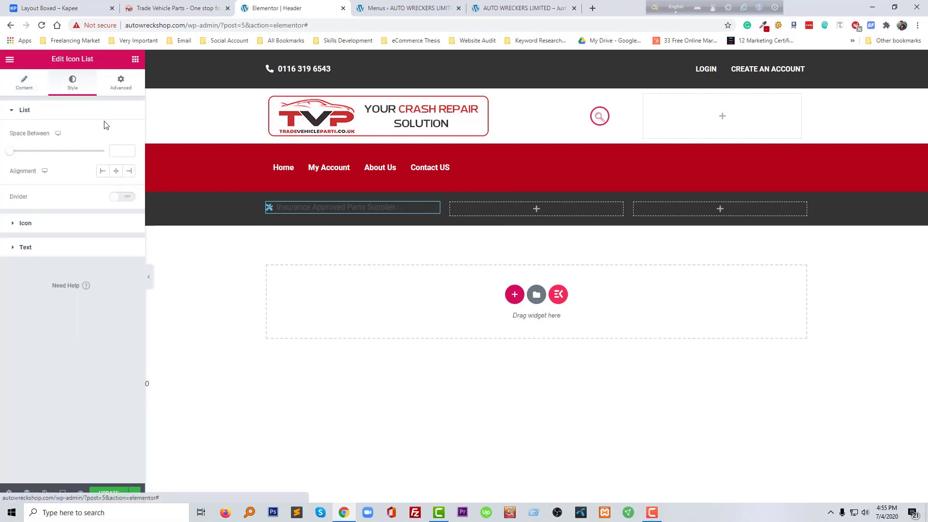
{"action": "left_click", "coordinate": [65, 252]}
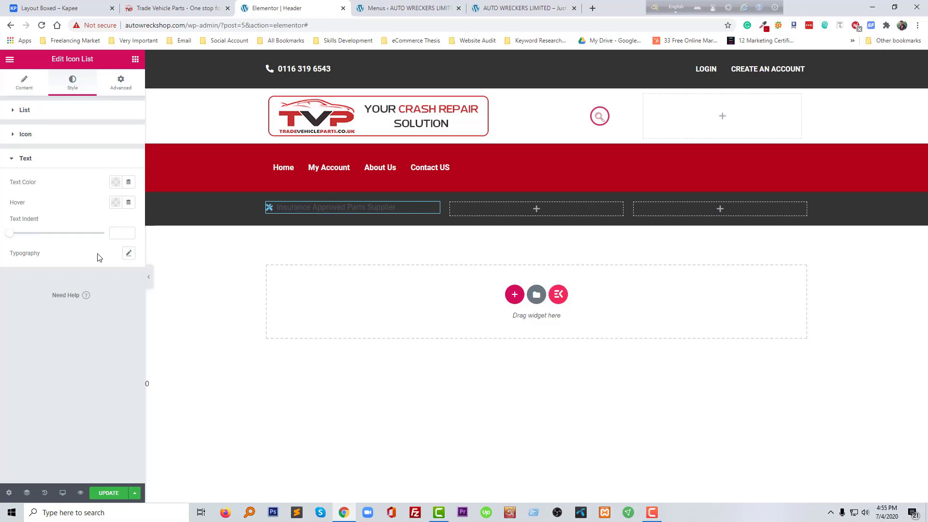
{"action": "left_click", "coordinate": [115, 183]}
{"action": "left_click", "coordinate": [158, 205]}
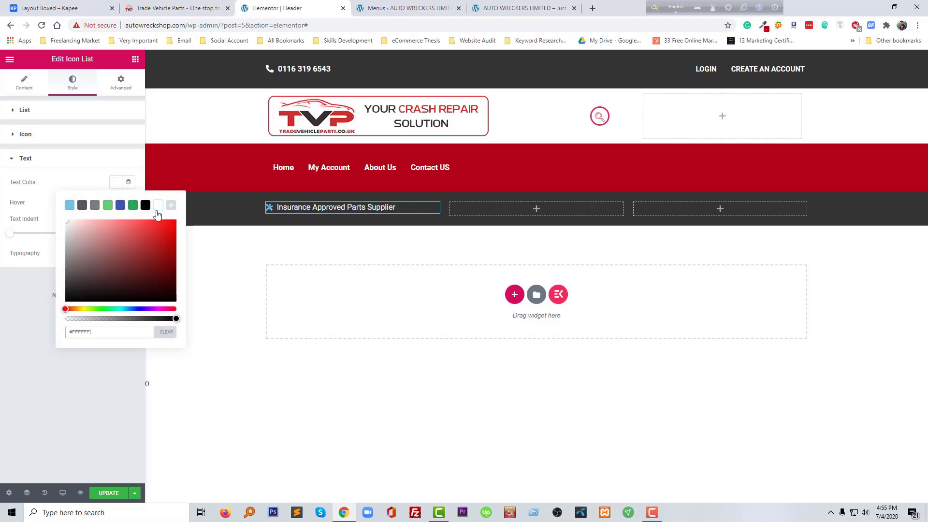
{"action": "left_click", "coordinate": [64, 137]}
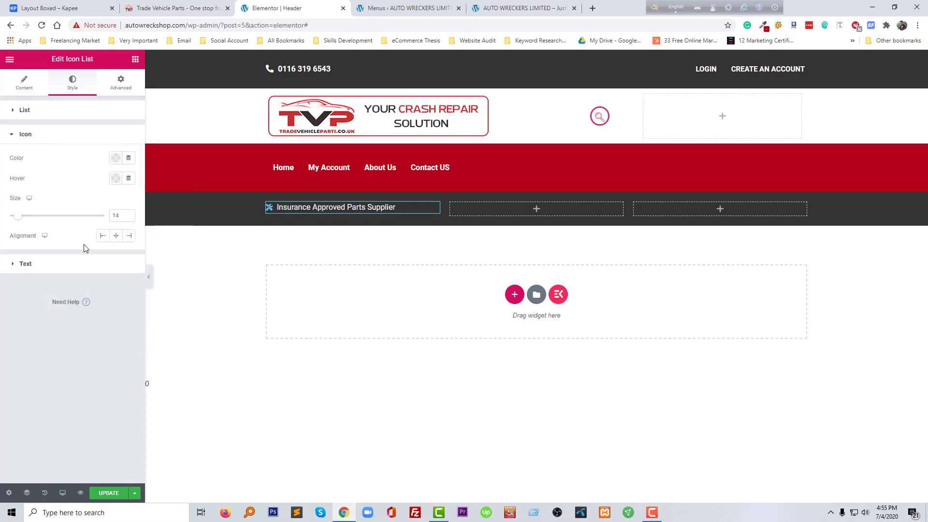
{"action": "left_click", "coordinate": [115, 158]}
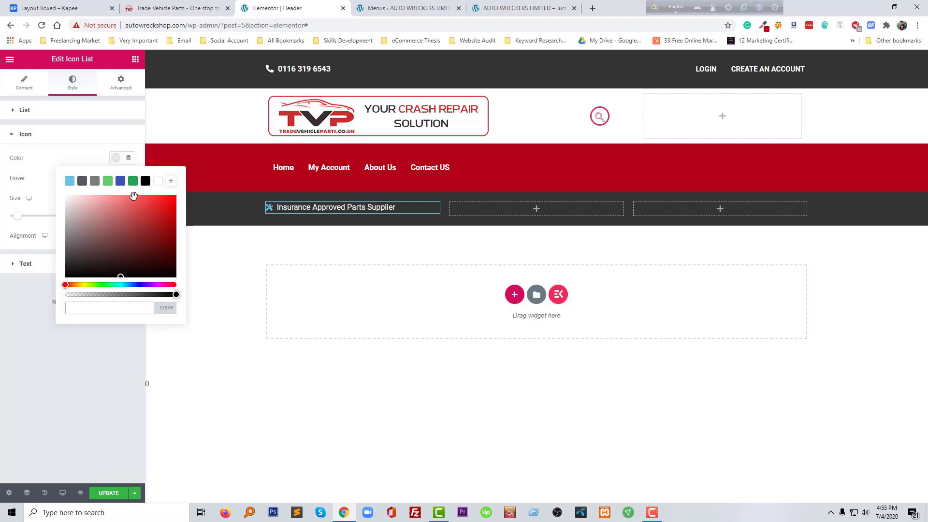
{"action": "left_click", "coordinate": [156, 183]}
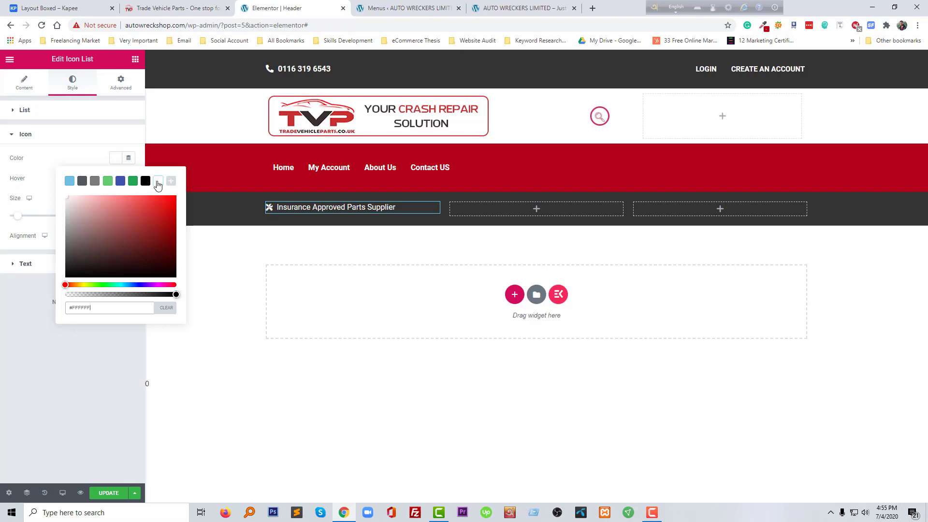
Compare with the Trade Vehicle Parts feature bar, then set the icon list's icon size to 24.
{"action": "left_click", "coordinate": [36, 6]}
{"action": "left_click", "coordinate": [172, 8]}
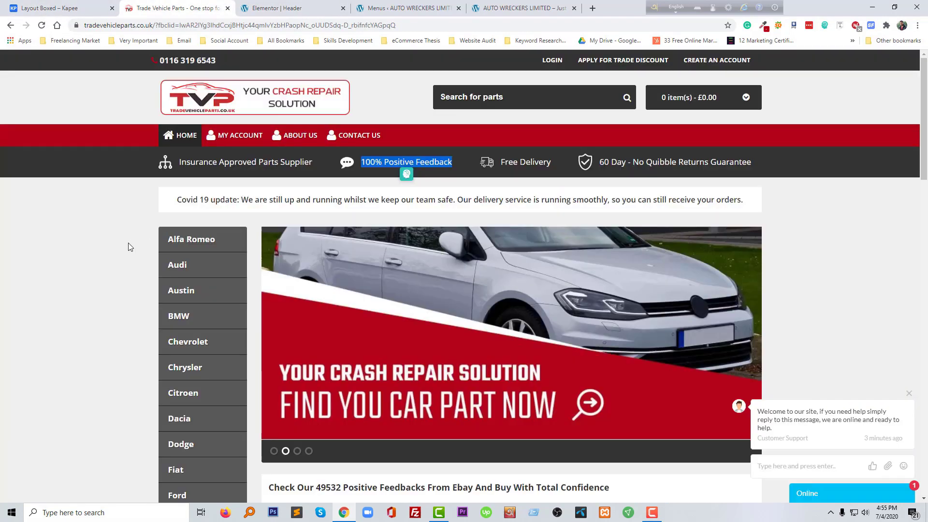
{"action": "left_click", "coordinate": [265, 9]}
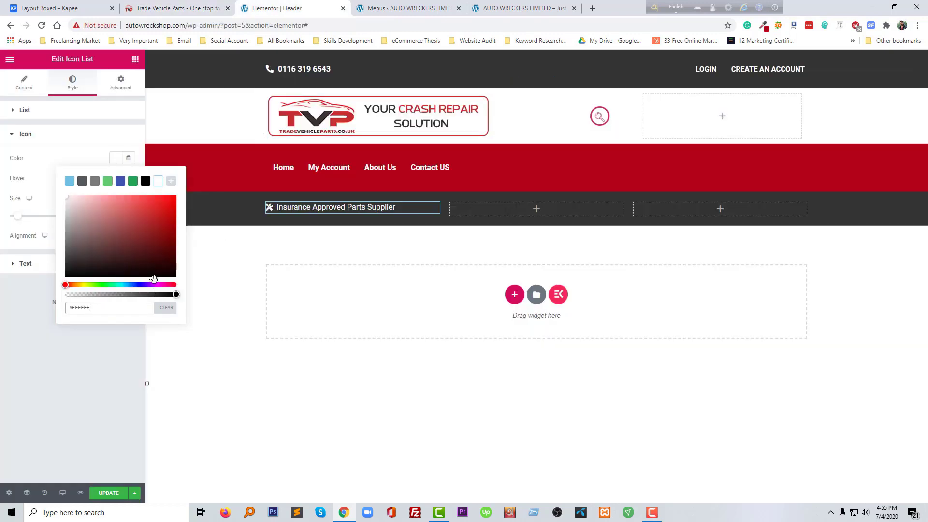
{"action": "left_click", "coordinate": [96, 140]}
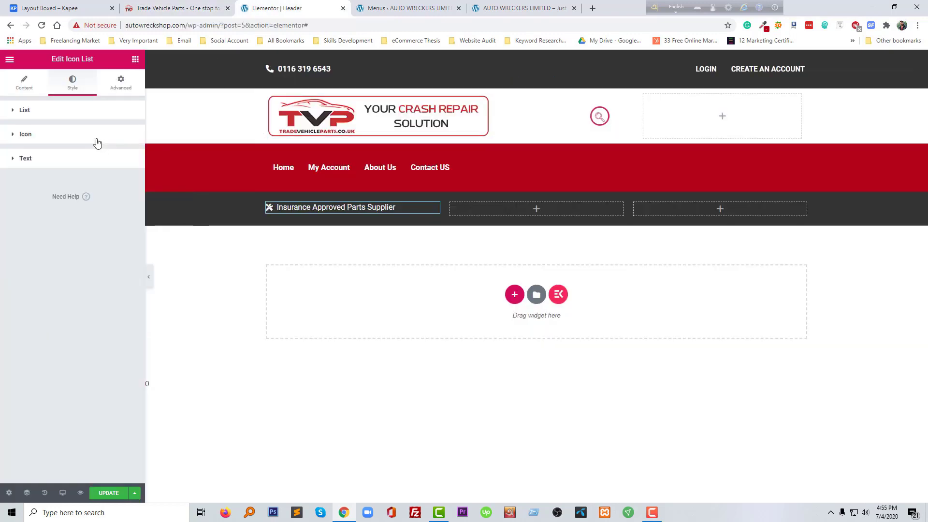
{"action": "left_click", "coordinate": [96, 141]}
{"action": "left_click", "coordinate": [121, 217]}
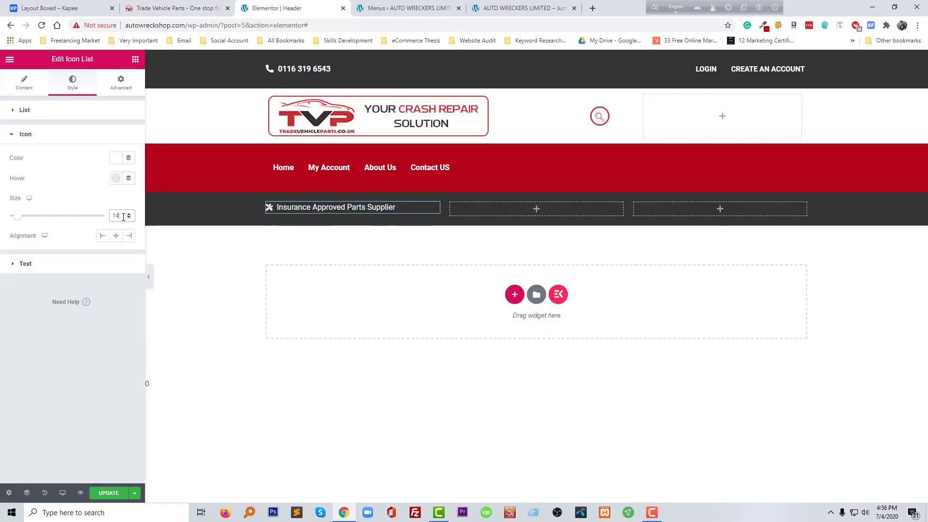
{"action": "key", "text": "Up"}
{"action": "key", "text": "Up"}
{"action": "key", "text": "Up"}
{"action": "key", "text": "Up"}
{"action": "key", "text": "Up"}
{"action": "key", "text": "Up"}
{"action": "key", "text": "Up"}
{"action": "key", "text": "Up"}
{"action": "key", "text": "Up"}
{"action": "key", "text": "Up"}
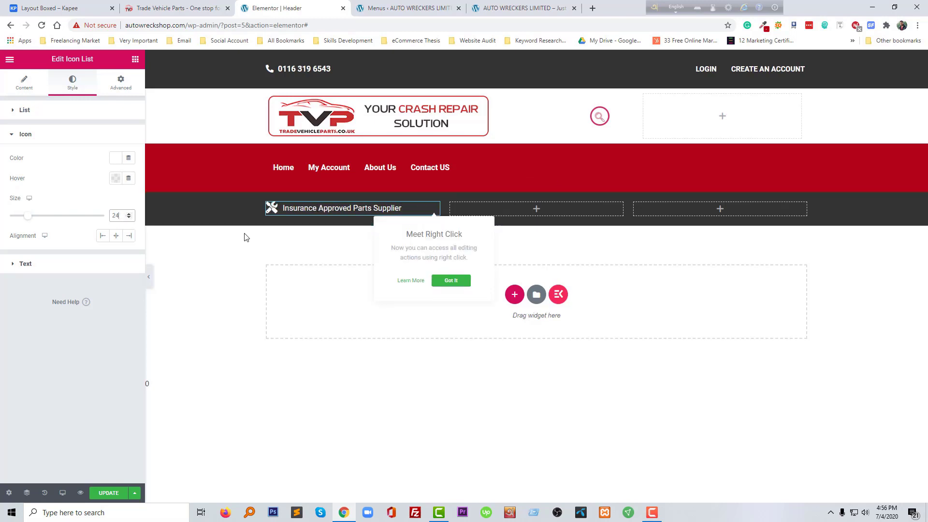
Set the icon list's text typography size to 18 px.
{"action": "left_click", "coordinate": [85, 264]}
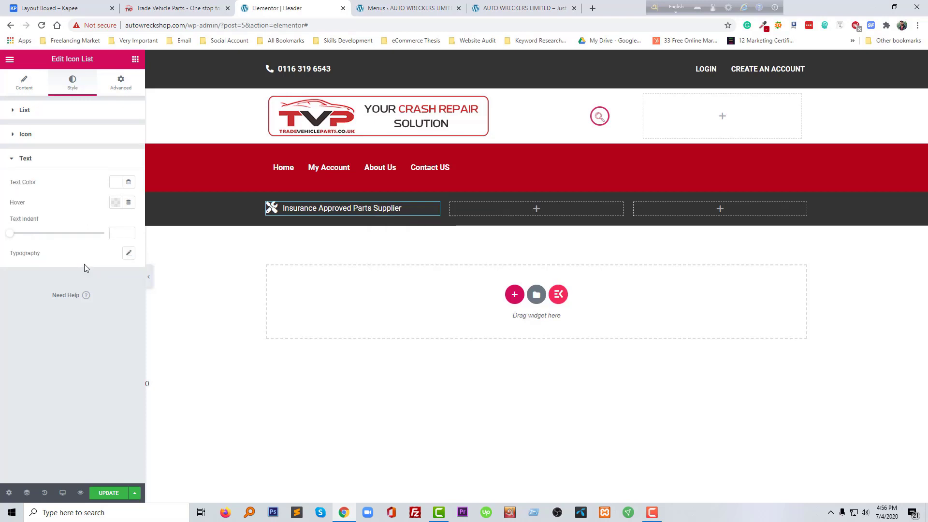
{"action": "left_click", "coordinate": [129, 253]}
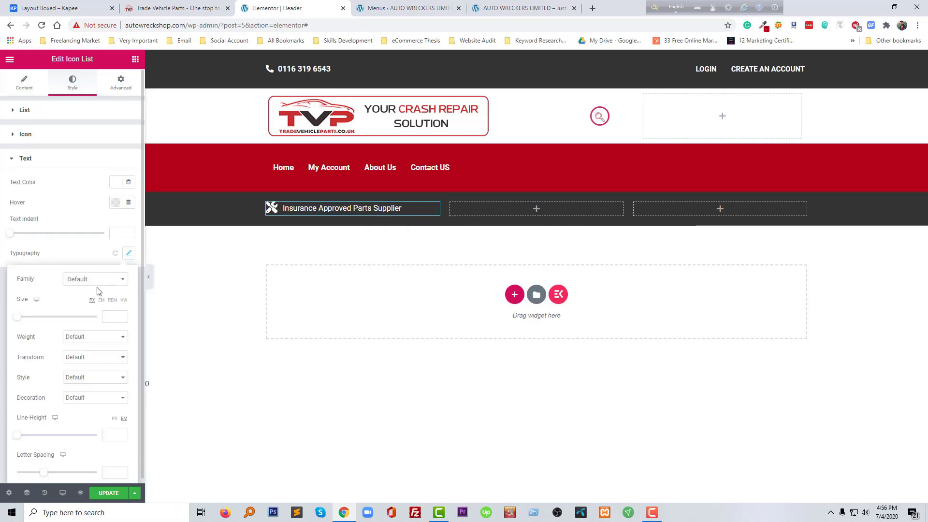
{"action": "left_click", "coordinate": [112, 317]}
{"action": "type", "text": "18"}
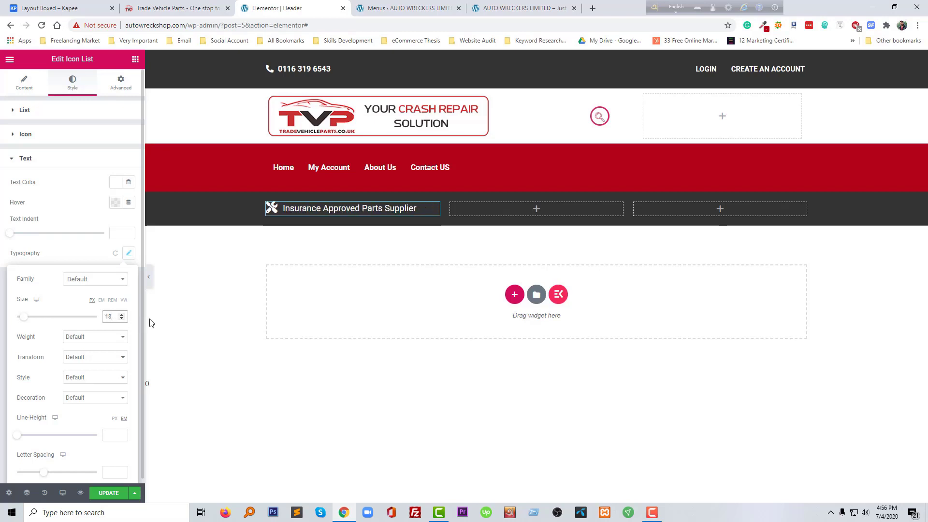
{"action": "left_click", "coordinate": [193, 290]}
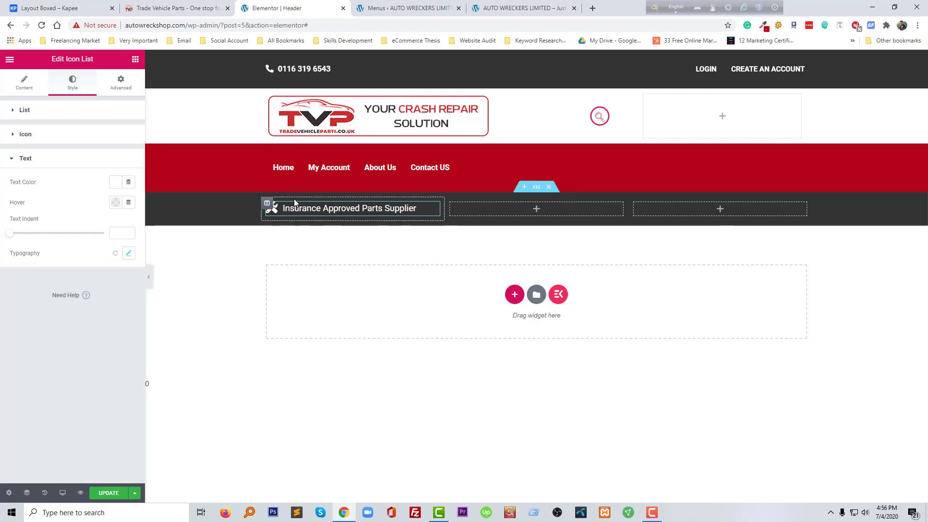
Duplicate the "Insurance Approved Parts Supplier" icon list twice and place the copies in the second and third columns.
{"action": "right_click", "coordinate": [431, 211]}
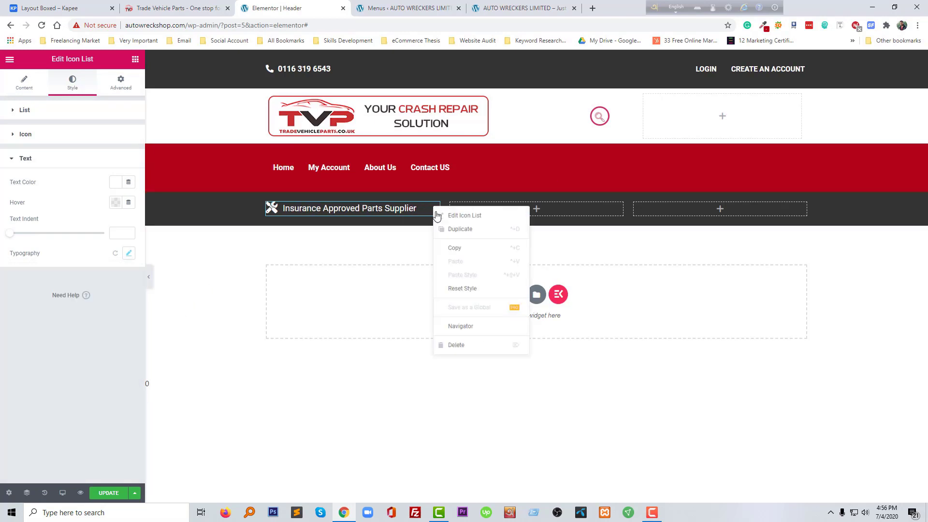
{"action": "left_click", "coordinate": [460, 229]}
{"action": "left_click_drag", "start_coordinate": [434, 210], "coordinate": [489, 215]}
{"action": "right_click", "coordinate": [435, 212]}
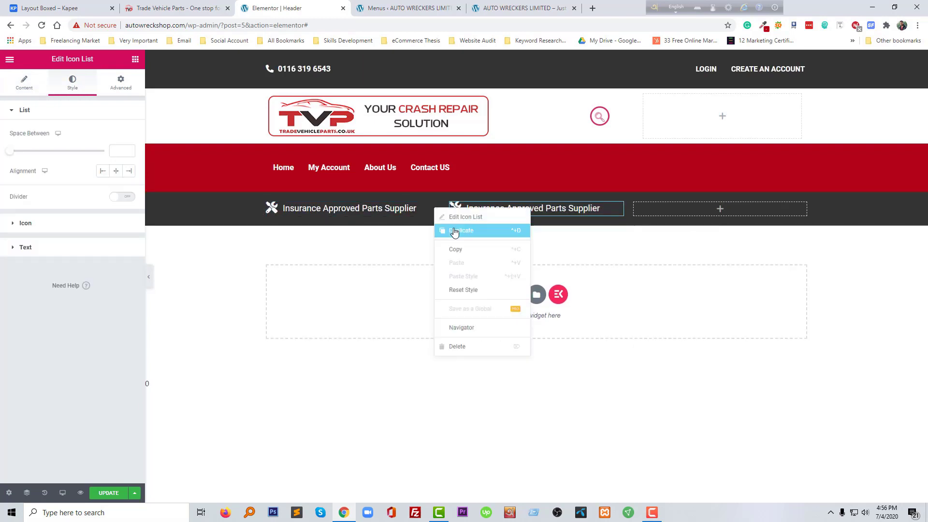
{"action": "left_click", "coordinate": [454, 231]}
{"action": "left_click_drag", "start_coordinate": [433, 231], "coordinate": [670, 206]}
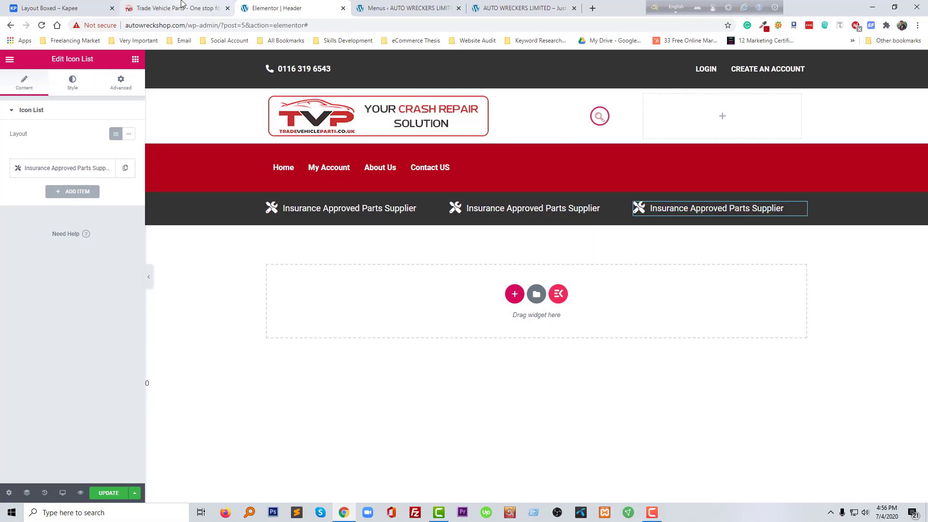
Review the reference site's feature bar, then open the first column's icon list for editing in the Elementor header.
{"action": "left_click", "coordinate": [156, 7]}
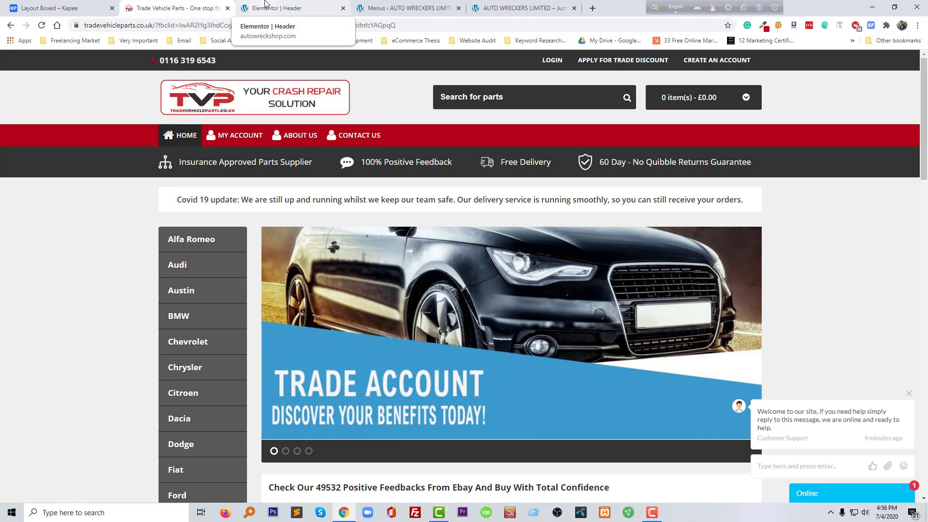
{"action": "left_click", "coordinate": [265, 6]}
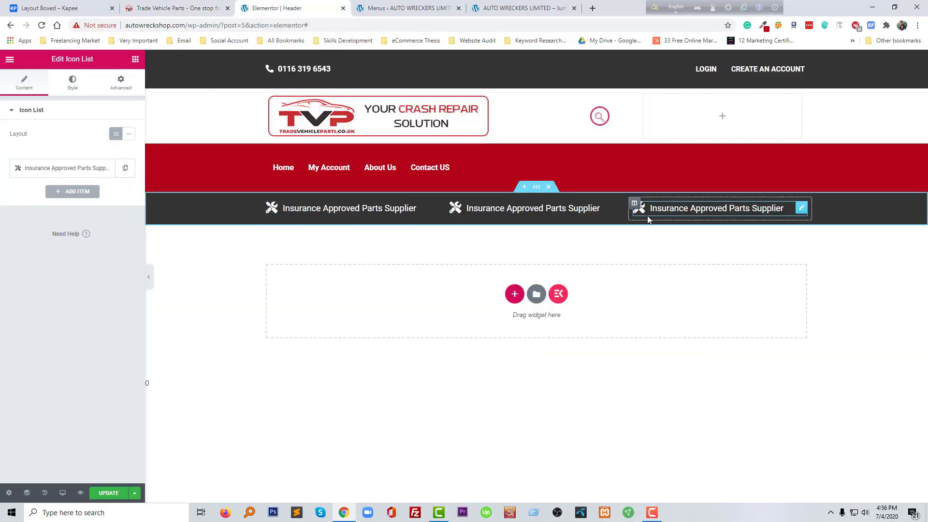
{"action": "mouse_move", "coordinate": [334, 210]}
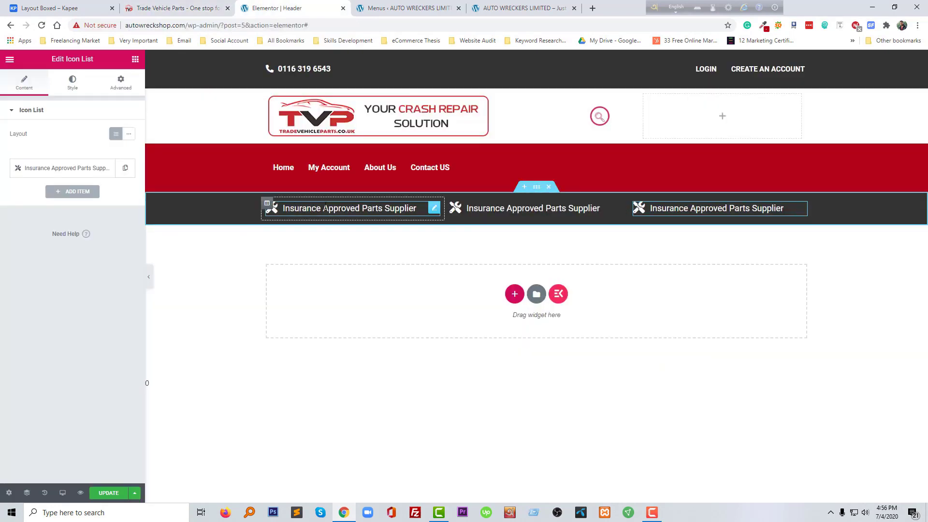
{"action": "left_click", "coordinate": [434, 208]}
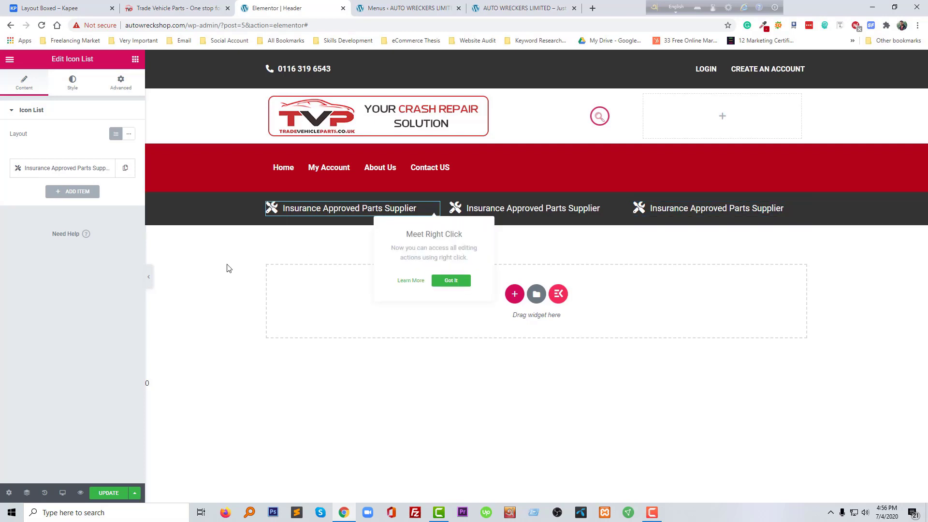
{"action": "left_click", "coordinate": [223, 278]}
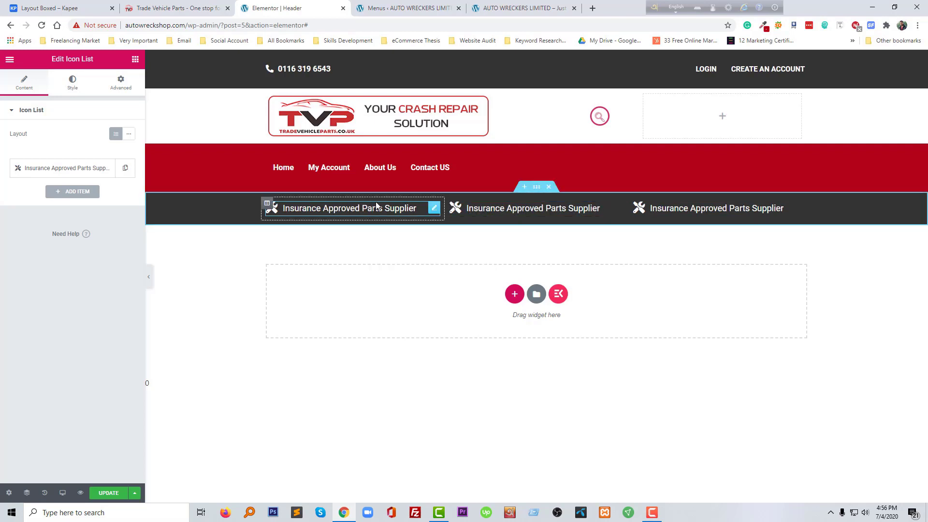
Set the second column's icon list text to "100% Positive Feedback", copied from the Trade Vehicle Parts feature bar.
{"action": "left_click", "coordinate": [175, 7]}
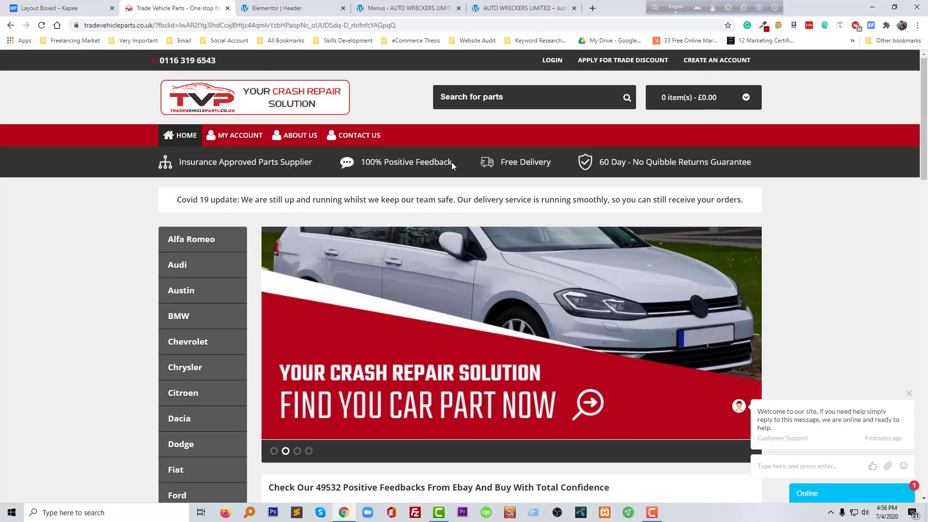
{"action": "left_click_drag", "start_coordinate": [452, 162], "coordinate": [365, 162]}
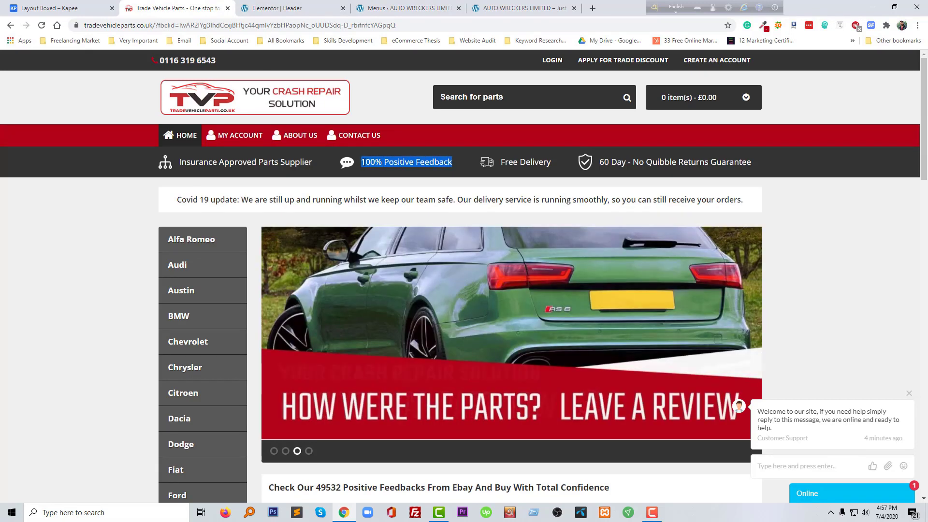
{"action": "left_click", "coordinate": [96, 8]}
{"action": "left_click", "coordinate": [137, 5]}
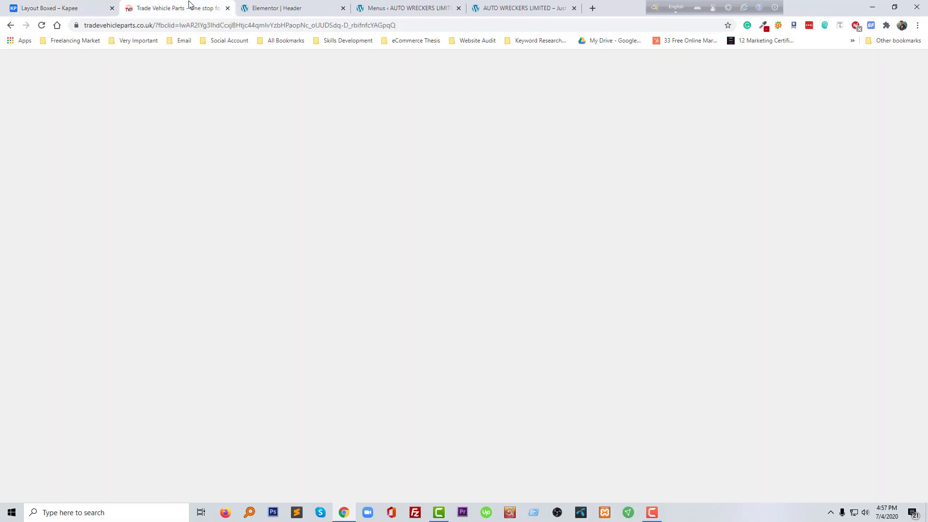
{"action": "left_click", "coordinate": [276, 8]}
{"action": "left_click", "coordinate": [487, 207]}
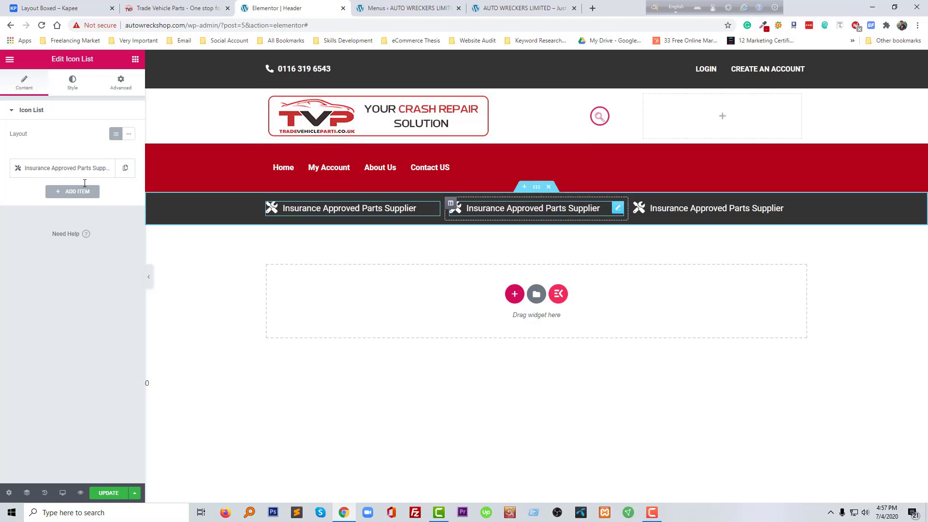
{"action": "left_click", "coordinate": [24, 81]}
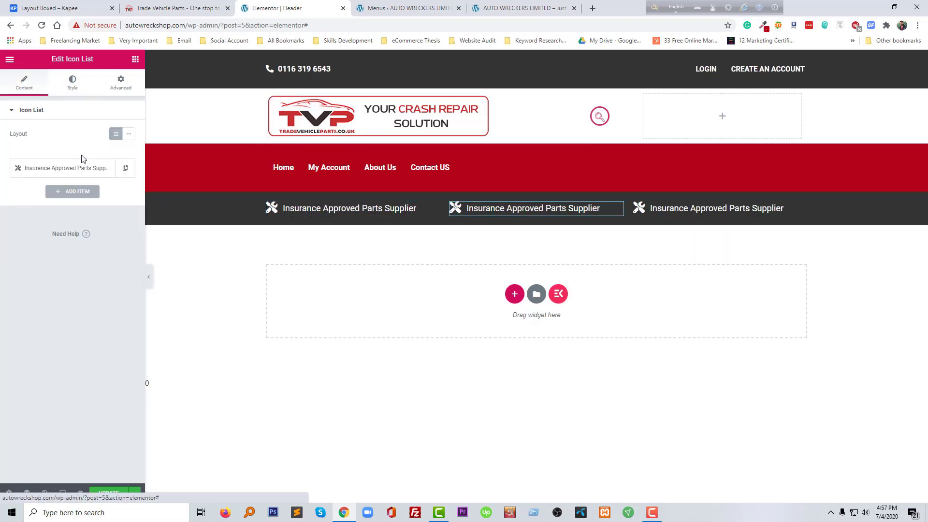
{"action": "left_click", "coordinate": [82, 168]}
{"action": "triple_click", "coordinate": [81, 203]}
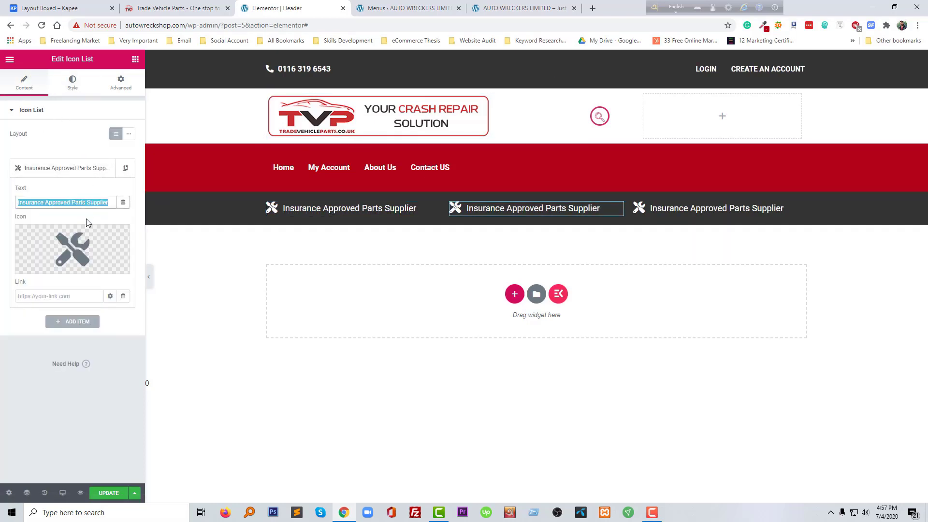
{"action": "type", "text": "100% Positive Feedback"}
Replace the "100% Positive Feedback" item's icon with the solid double speech-bubble icon, found by filtering the icon library for "com".
{"action": "left_click", "coordinate": [87, 246]}
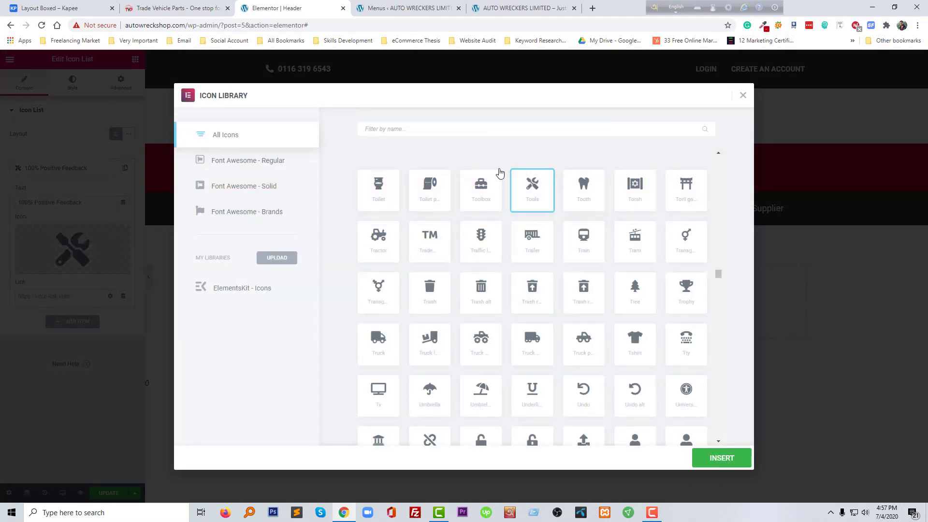
{"action": "scroll", "coordinate": [455, 190], "scroll_direction": "up", "scroll_amount": 5}
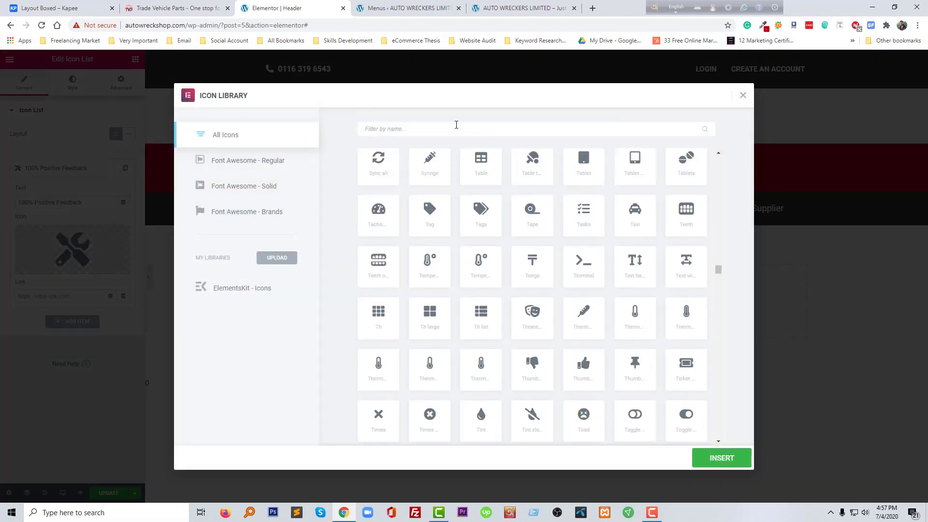
{"action": "left_click", "coordinate": [455, 129]}
{"action": "type", "text": "feed"}
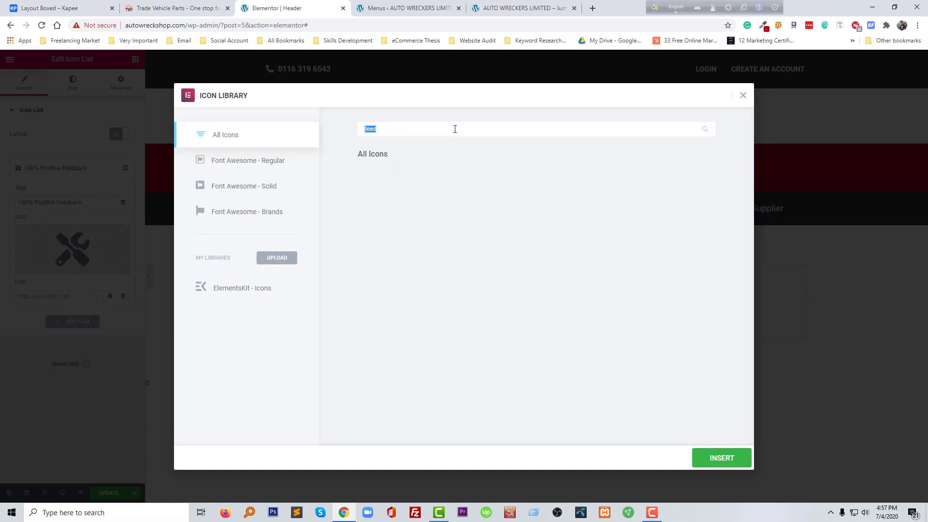
{"action": "type", "text": "star"}
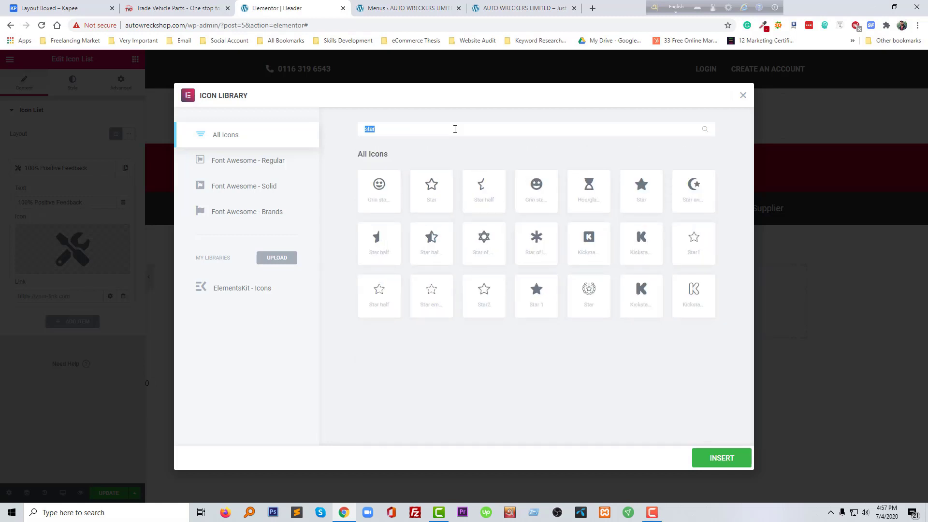
{"action": "type", "text": "com"}
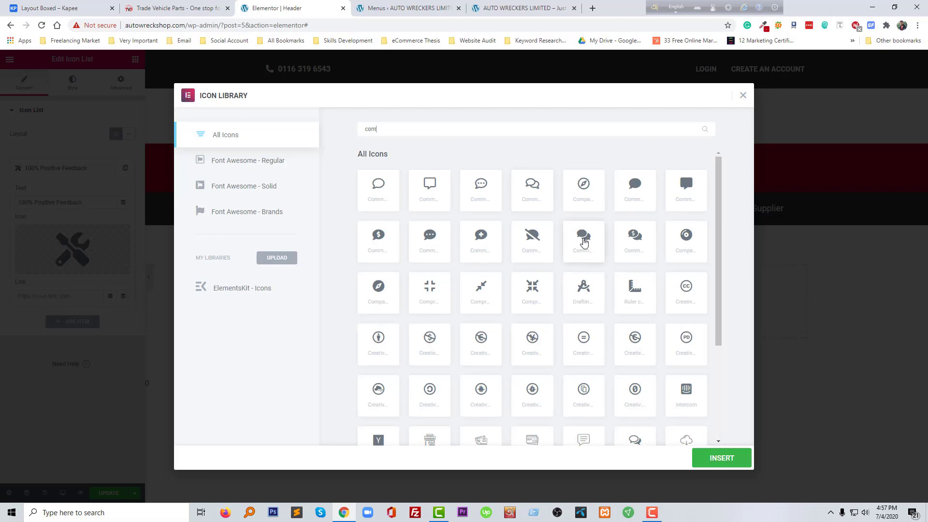
{"action": "left_click", "coordinate": [584, 242]}
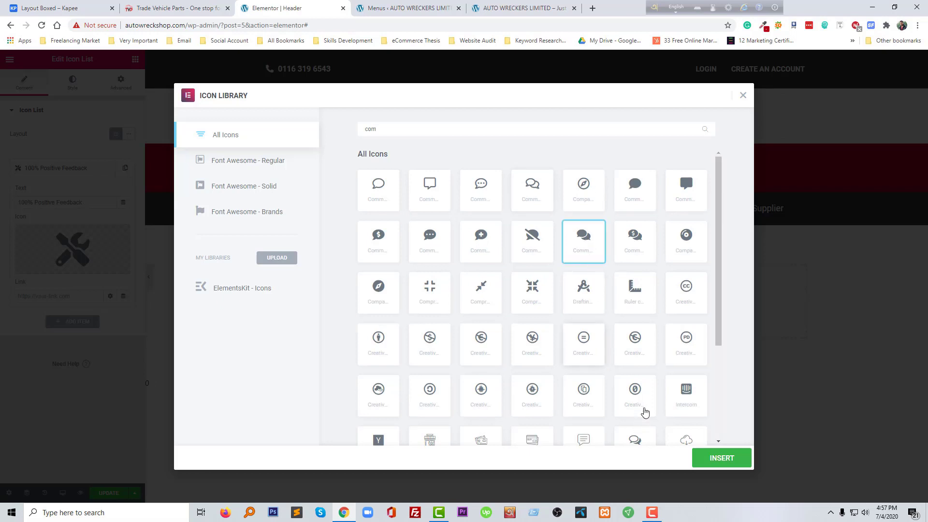
{"action": "left_click", "coordinate": [704, 457]}
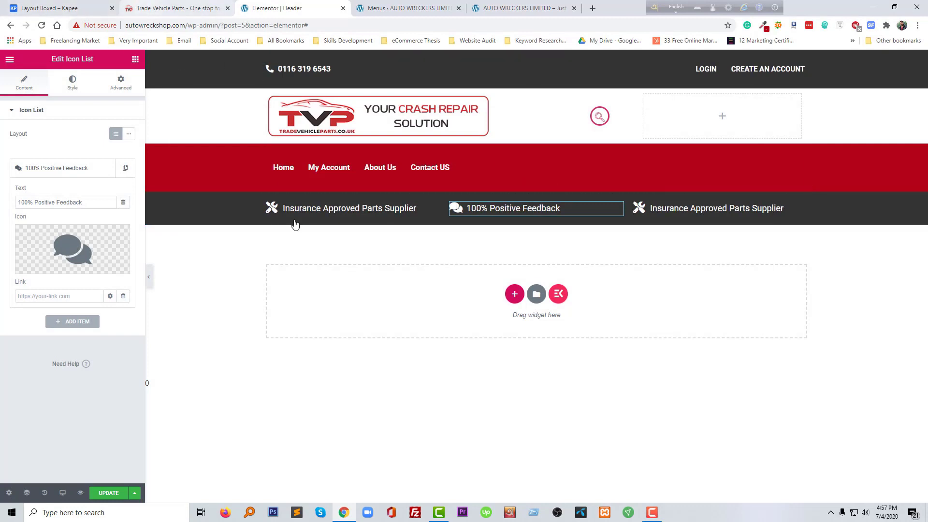
Set the third column's icon list text to "60 Day - No Quibble Returns Guarantee", copied from the Trade Vehicle Parts feature bar.
{"action": "key", "text": "ctrl+shift+Tab"}
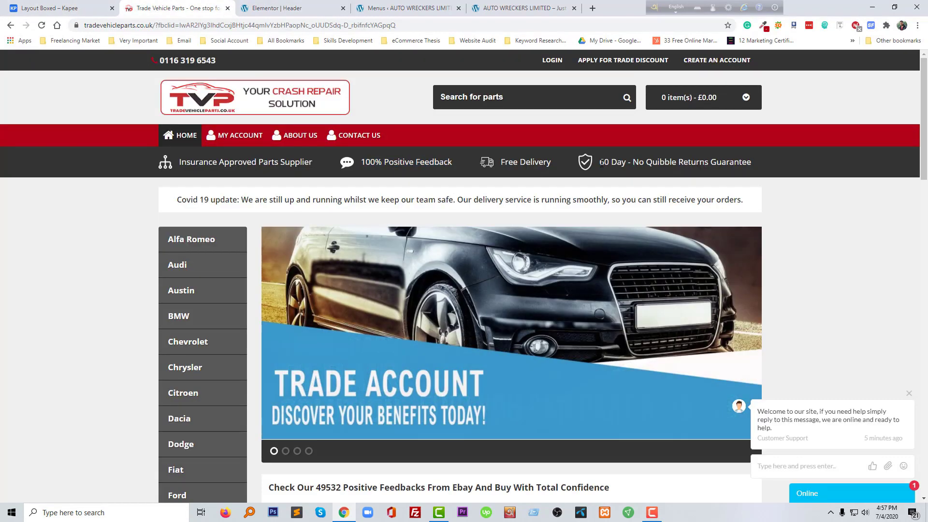
{"action": "left_click_drag", "start_coordinate": [601, 164], "coordinate": [744, 166]}
{"action": "key", "text": "ctrl+c"}
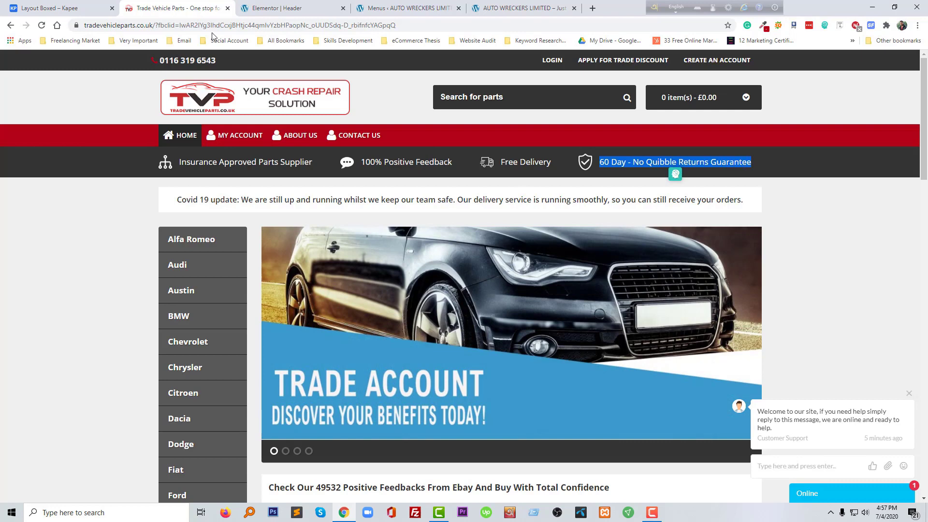
{"action": "left_click", "coordinate": [276, 8]}
{"action": "left_click", "coordinate": [702, 209]}
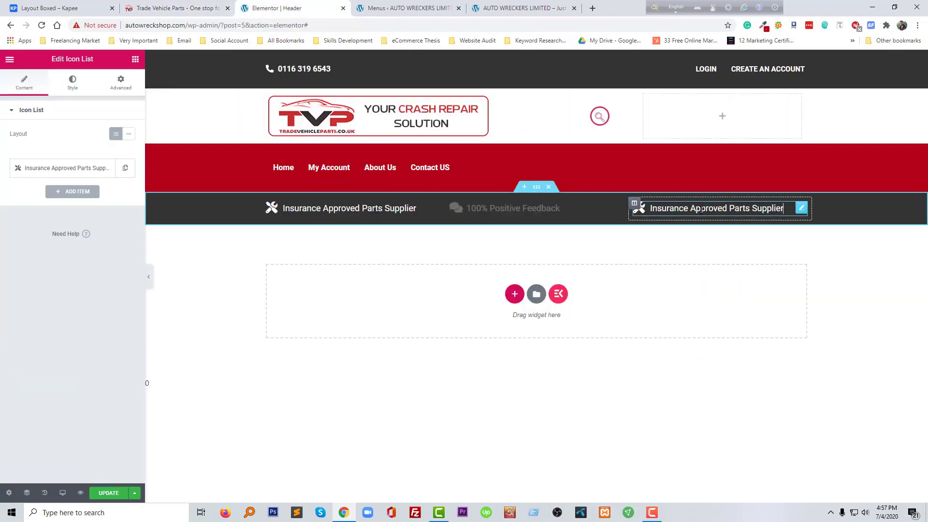
{"action": "left_click", "coordinate": [88, 171]}
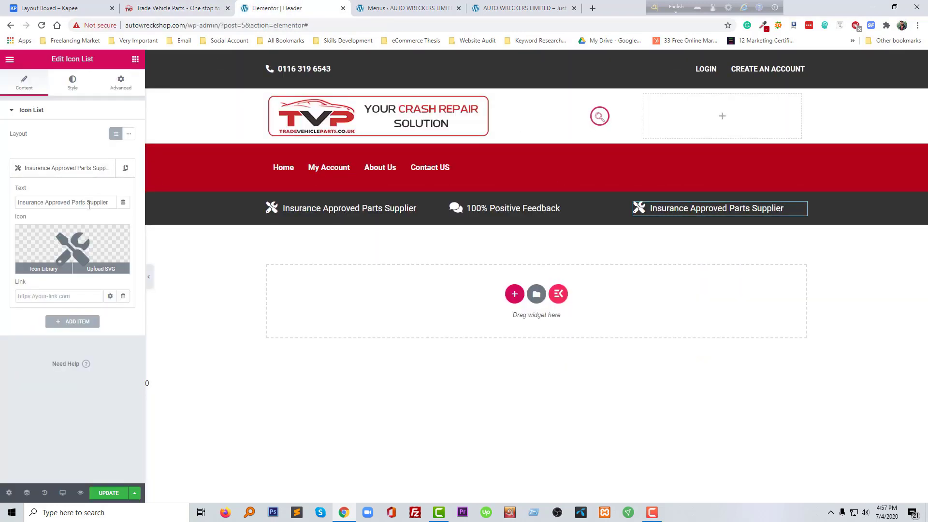
{"action": "left_click", "coordinate": [89, 202]}
{"action": "key", "text": "ctrl+a"}
{"action": "key", "text": "ctrl+v"}
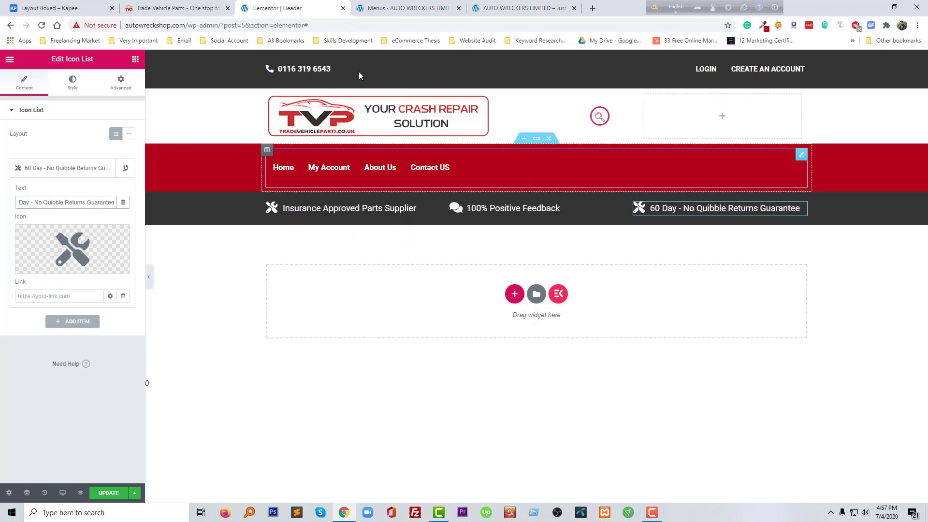
Check the guarantee icon on the Trade Vehicle Parts site, then open the icon library for the third column's list item.
{"action": "left_click", "coordinate": [176, 9]}
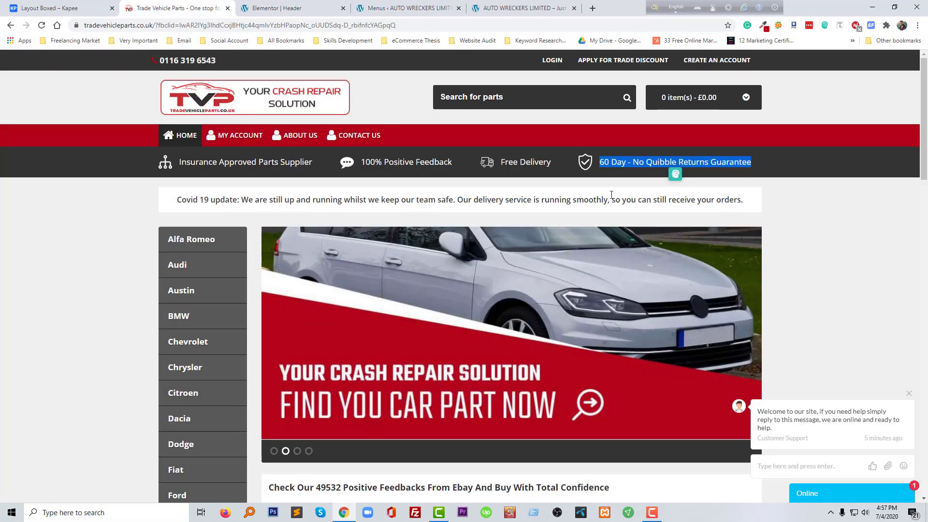
{"action": "left_click", "coordinate": [410, 9]}
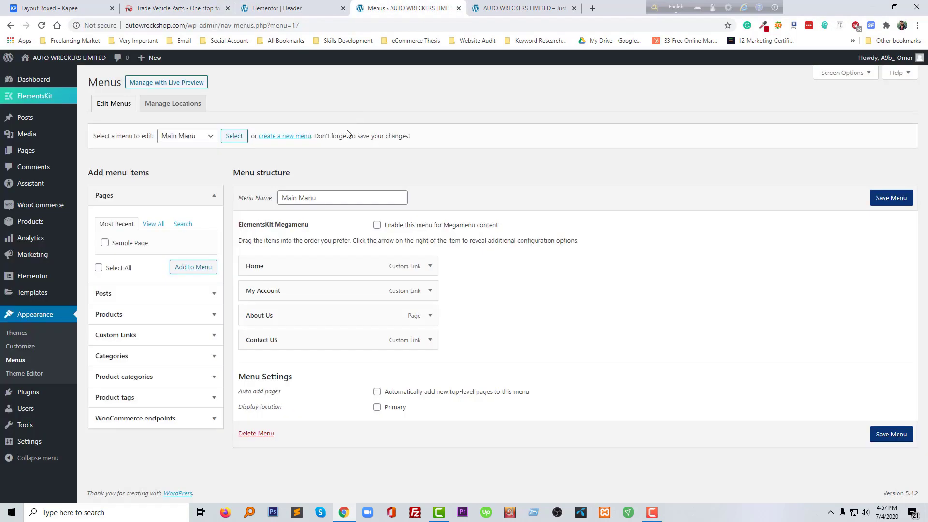
{"action": "left_click", "coordinate": [286, 9]}
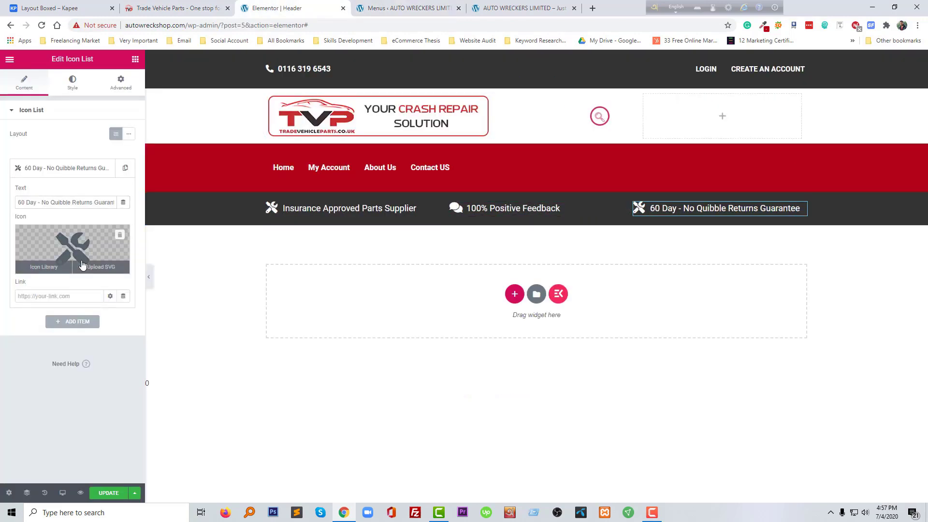
{"action": "left_click", "coordinate": [82, 265]}
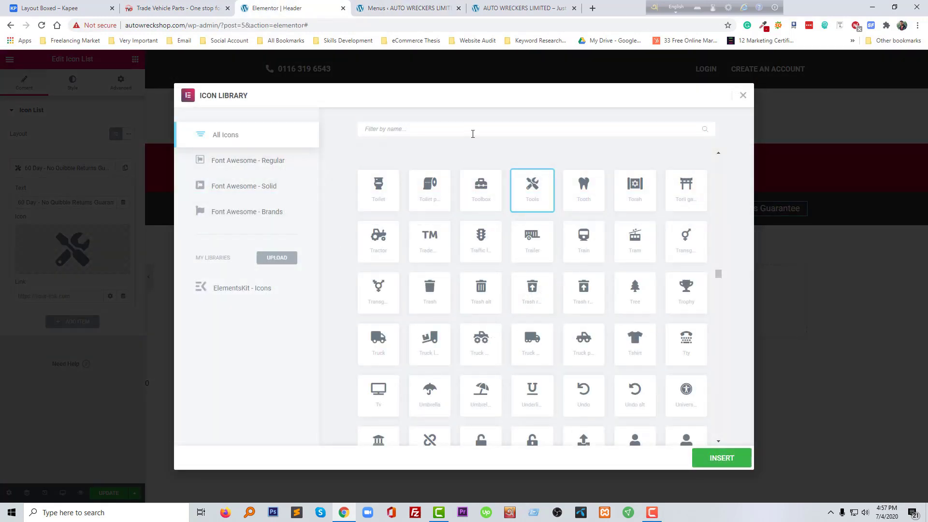
{"action": "left_click", "coordinate": [473, 134]}
Try filtering the icon library by "pro", "saf" and "Ori" to look for a guarantee icon.
{"action": "type", "text": "pror"}
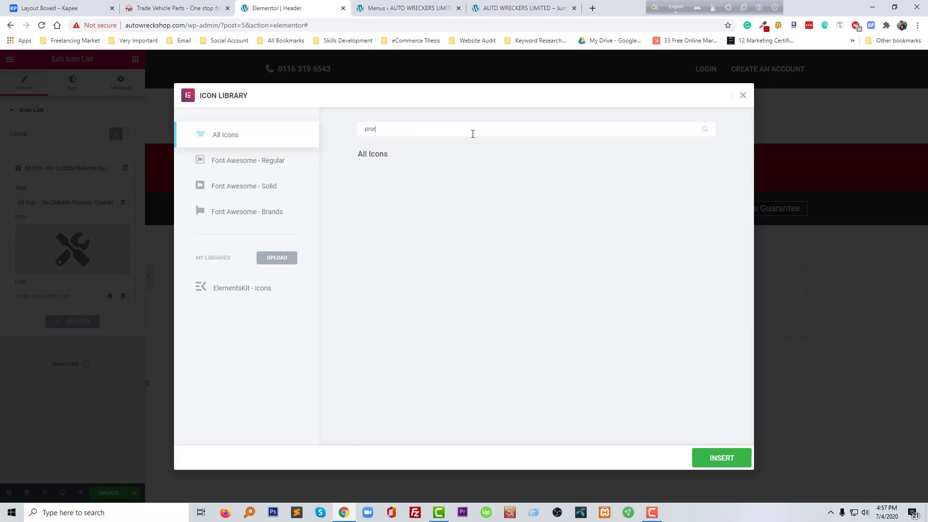
{"action": "key", "text": "BackSpace"}
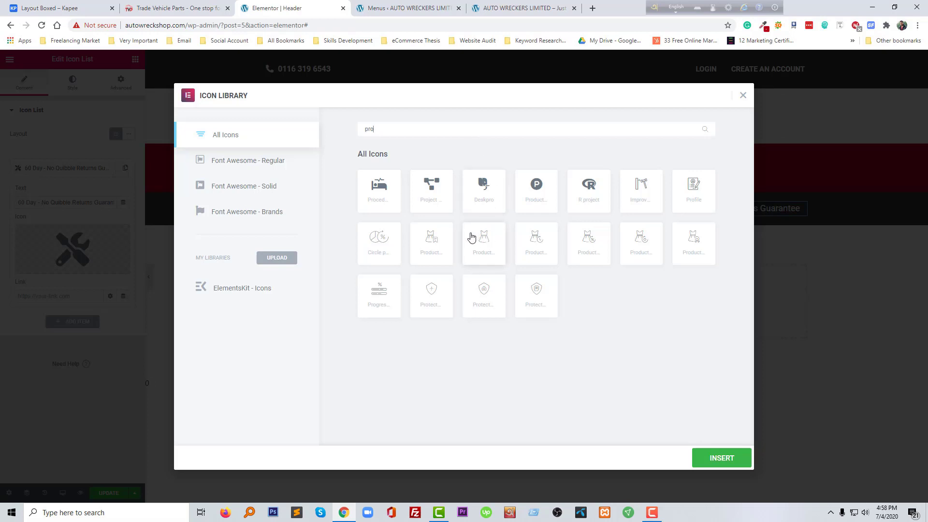
{"action": "type", "text": "sa"}
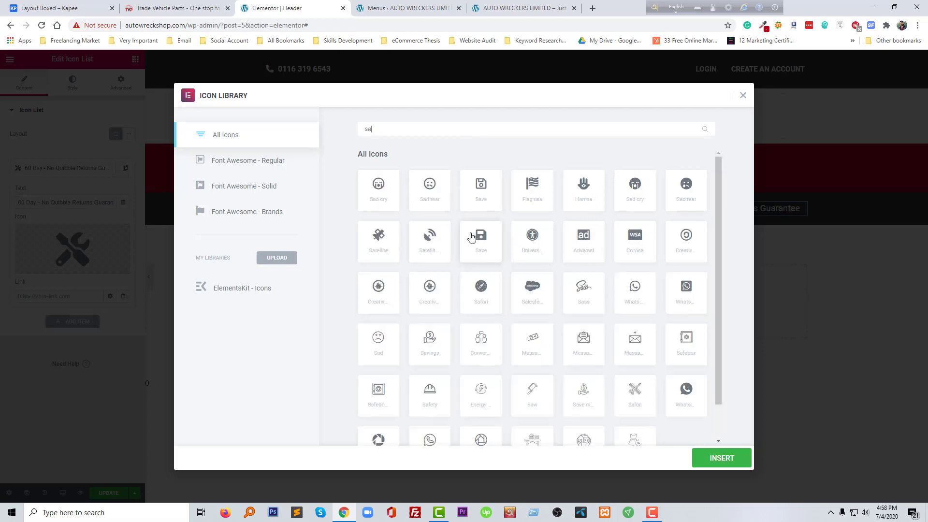
{"action": "type", "text": "f"}
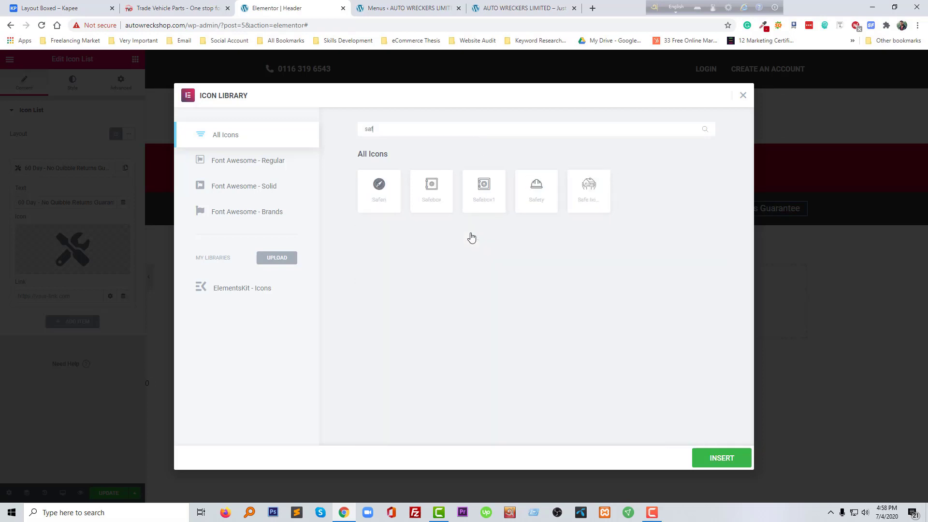
{"action": "key", "text": "BackSpace"}
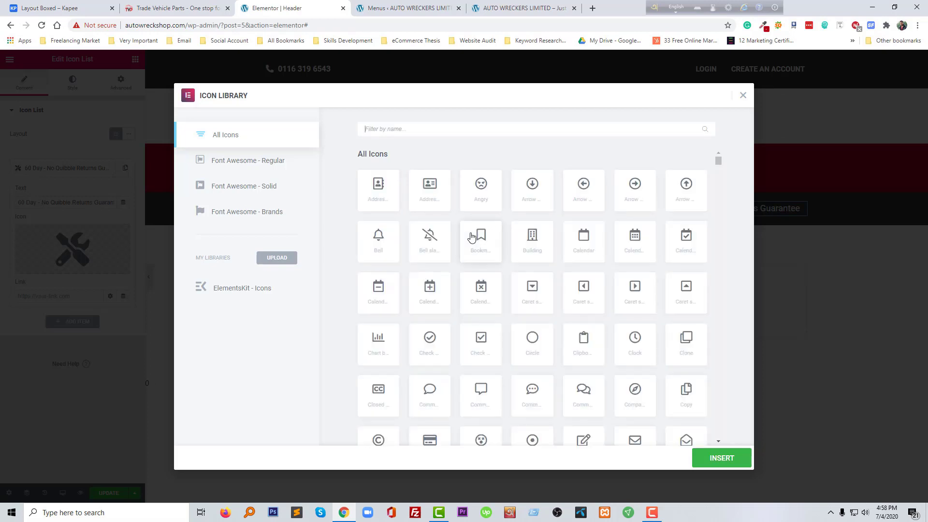
{"action": "type", "text": "Ori"}
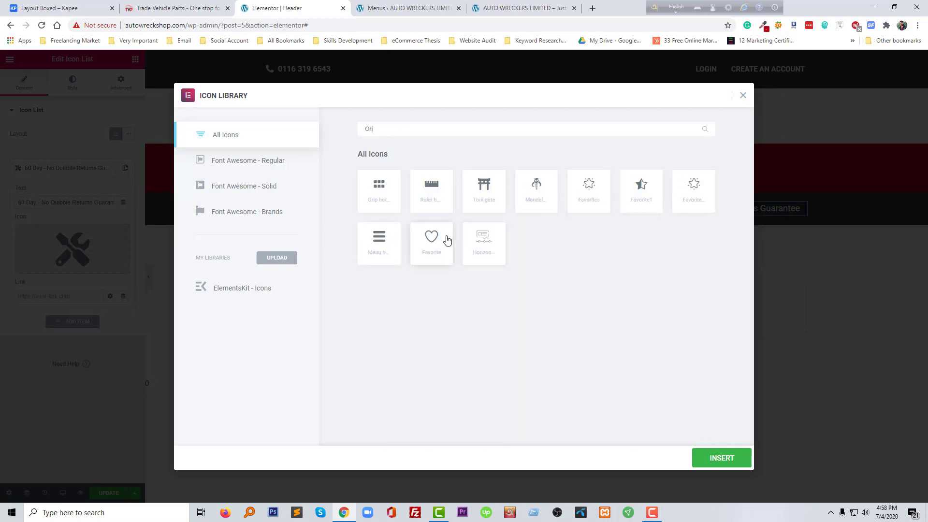
{"action": "key", "text": "BackSpace"}
{"action": "key", "text": "BackSpace"}
{"action": "key", "text": "BackSpace"}
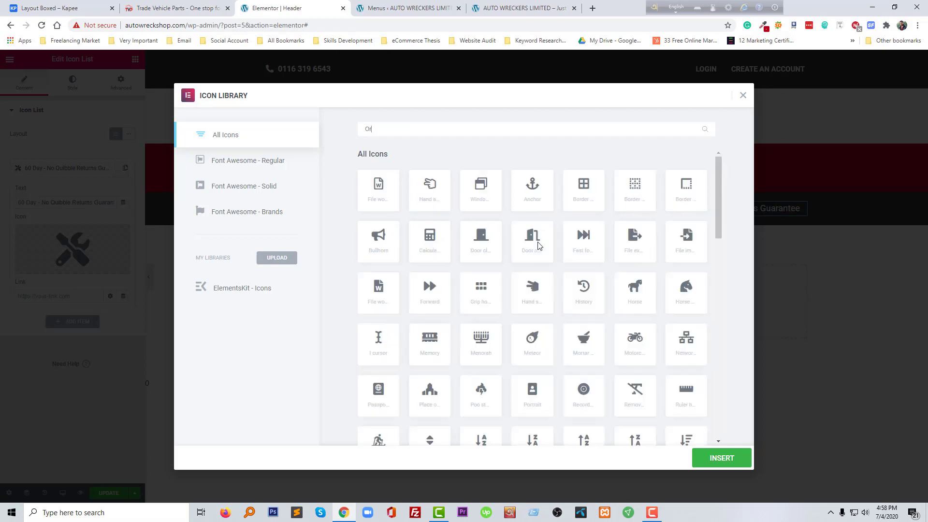
Filter the icon library by "Pro" and insert the shield-with-document icon for the "60 Day - No Quibble Returns Guarantee" item.
{"action": "type", "text": "P"}
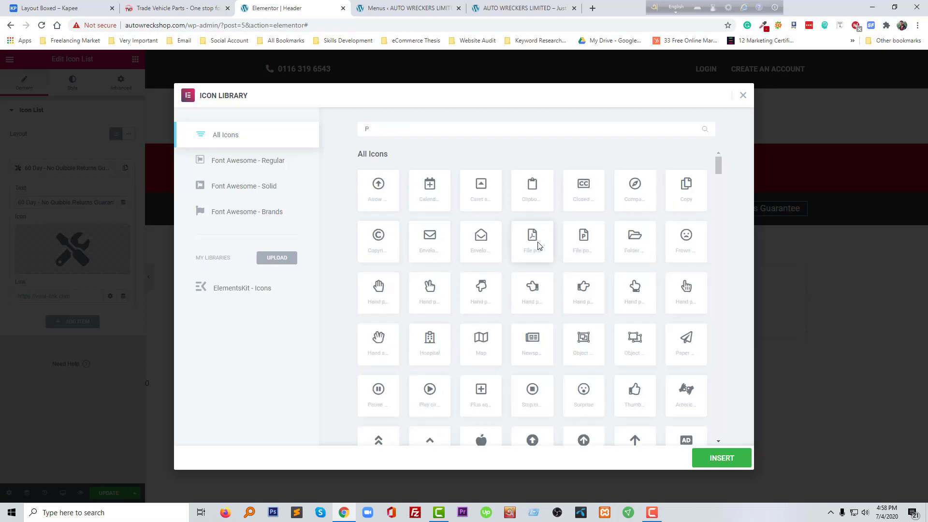
{"action": "type", "text": "ro"}
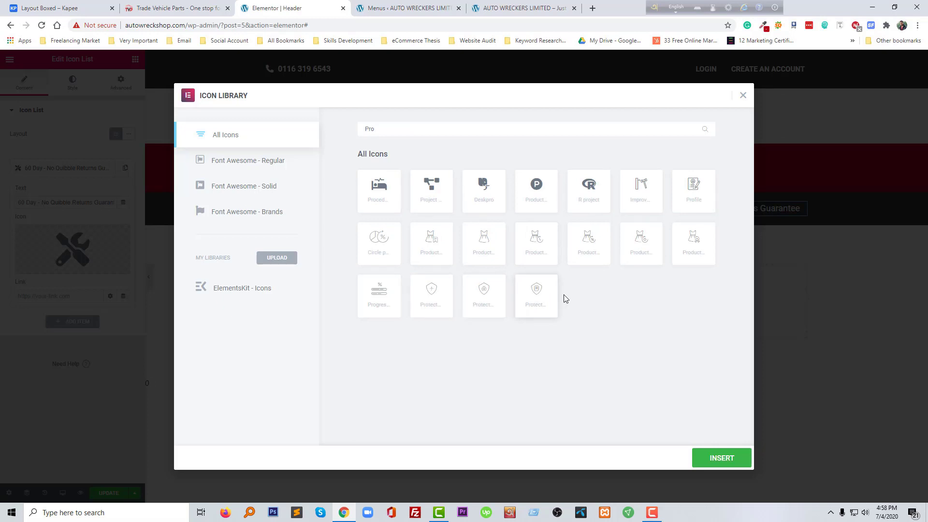
{"action": "left_click", "coordinate": [539, 299]}
{"action": "left_click", "coordinate": [708, 458]}
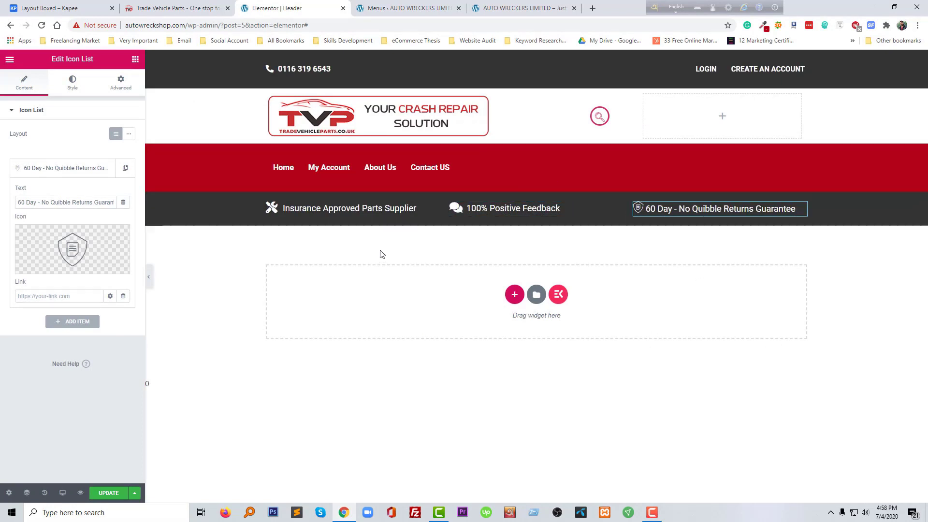
Update the header, check the AUTO WRECKERS LIMITED site, and go back to the Trade Vehicle Parts reference page.
{"action": "left_click", "coordinate": [109, 493]}
{"action": "left_click", "coordinate": [502, 8]}
{"action": "left_click", "coordinate": [278, 8]}
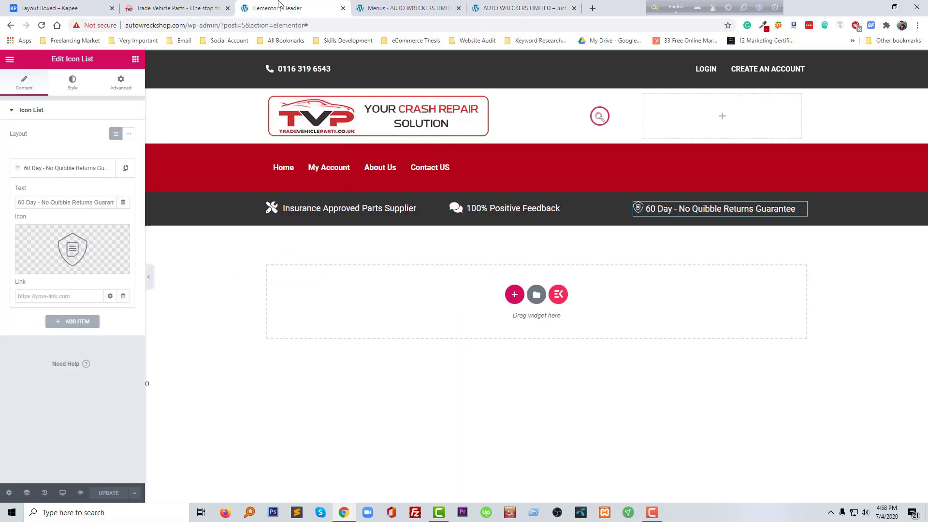
{"action": "left_click", "coordinate": [186, 8]}
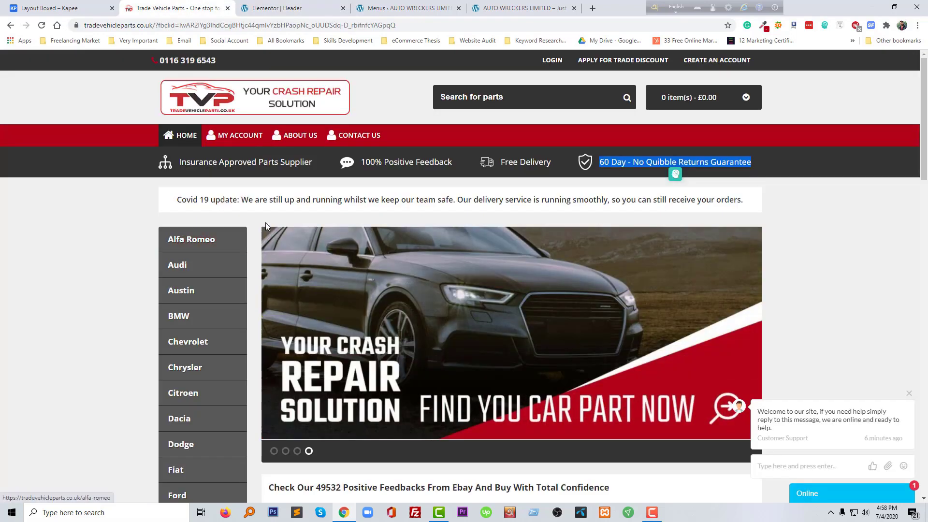
{"action": "left_click", "coordinate": [707, 258]}
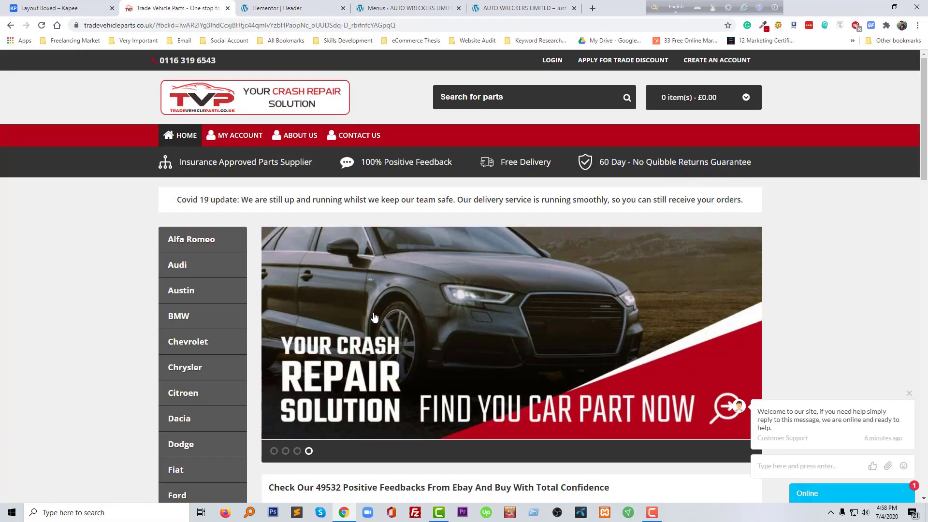
Examine the Trade Vehicle Parts homepage layout, from the vehicle-make sidebar and banner down to the Trusted By and reviews sections.
{"action": "scroll", "coordinate": [375, 318], "scroll_direction": "down", "scroll_amount": 5}
{"action": "scroll", "coordinate": [215, 191], "scroll_direction": "up", "scroll_amount": 5}
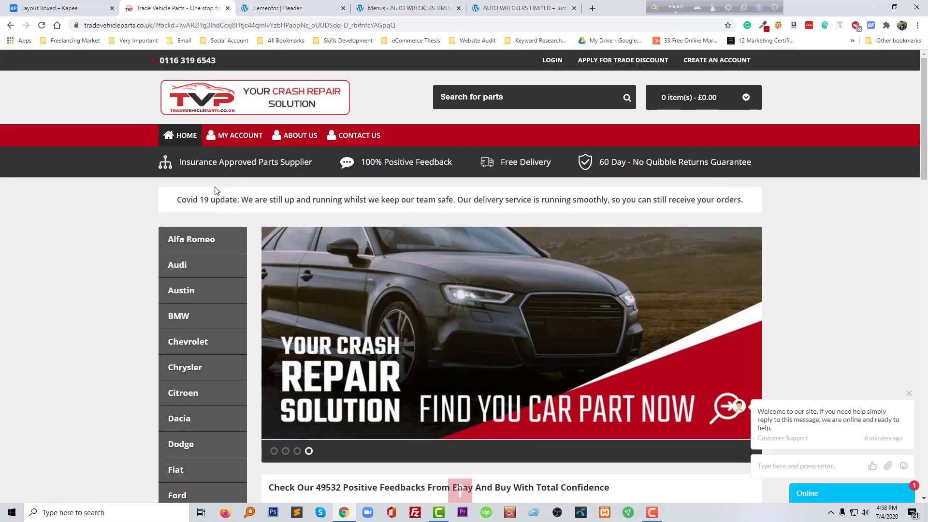
{"action": "scroll", "coordinate": [221, 338], "scroll_direction": "down", "scroll_amount": 10}
{"action": "scroll", "coordinate": [221, 363], "scroll_direction": "down", "scroll_amount": 10}
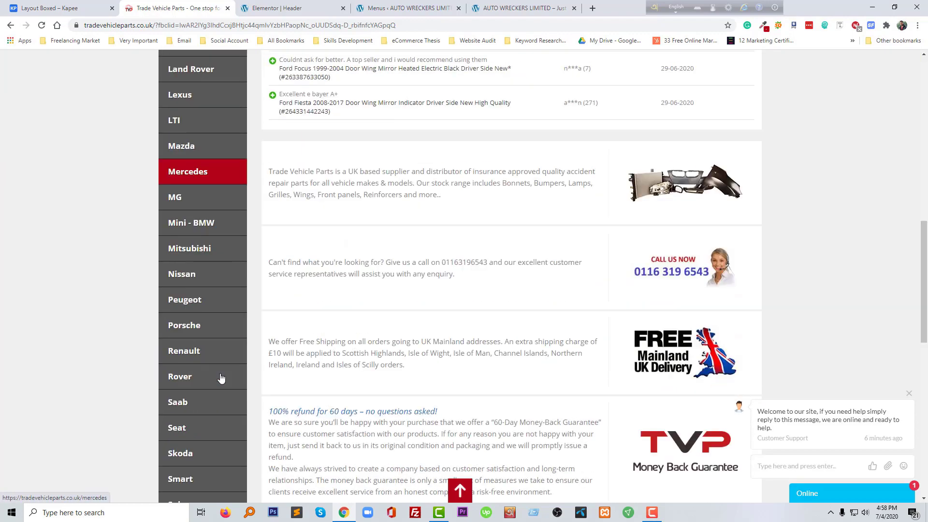
{"action": "scroll", "coordinate": [224, 357], "scroll_direction": "up", "scroll_amount": 17}
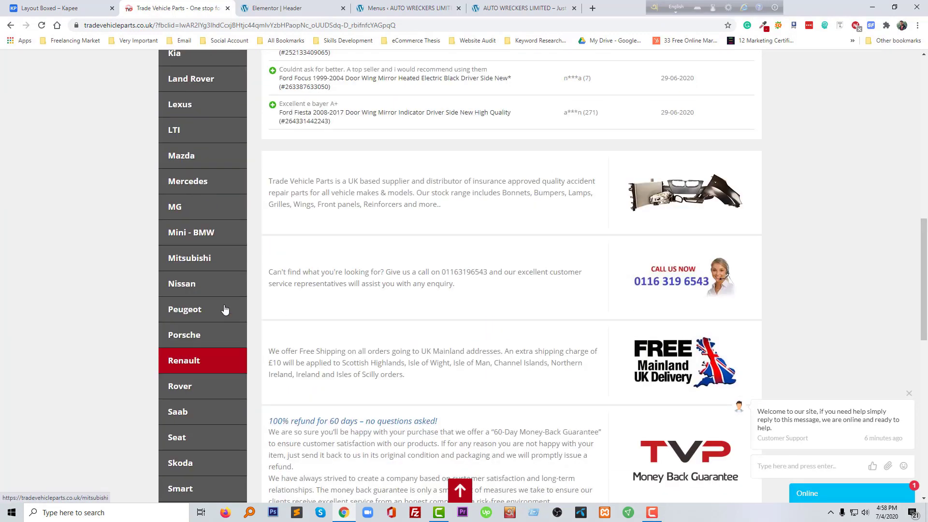
{"action": "scroll", "coordinate": [317, 348], "scroll_direction": "down", "scroll_amount": 15}
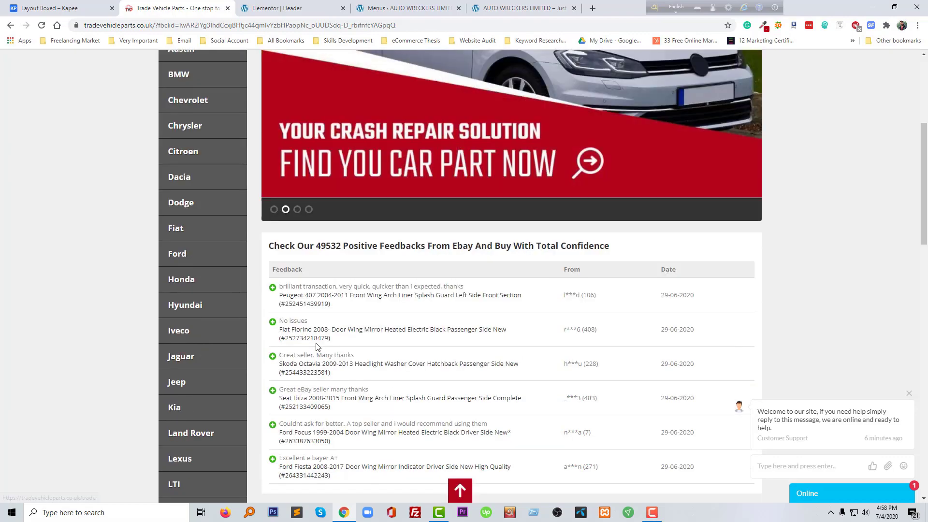
{"action": "scroll", "coordinate": [319, 349], "scroll_direction": "down", "scroll_amount": 4}
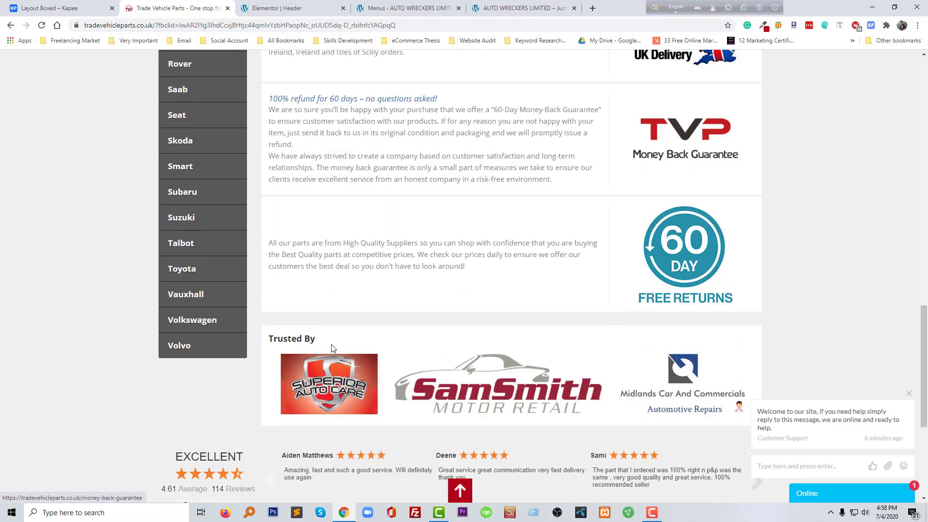
{"action": "scroll", "coordinate": [338, 338], "scroll_direction": "up", "scroll_amount": 13}
{"action": "scroll", "coordinate": [391, 255], "scroll_direction": "up", "scroll_amount": 5}
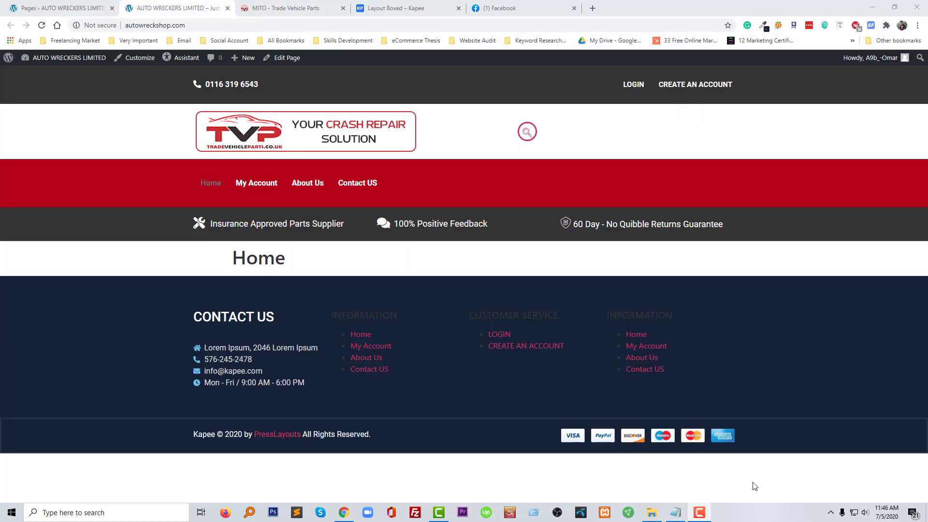
Open the Home page in Elementor, set its page layout to Elementor Full Width with the title hidden, and update it.
{"action": "left_click", "coordinate": [28, 6]}
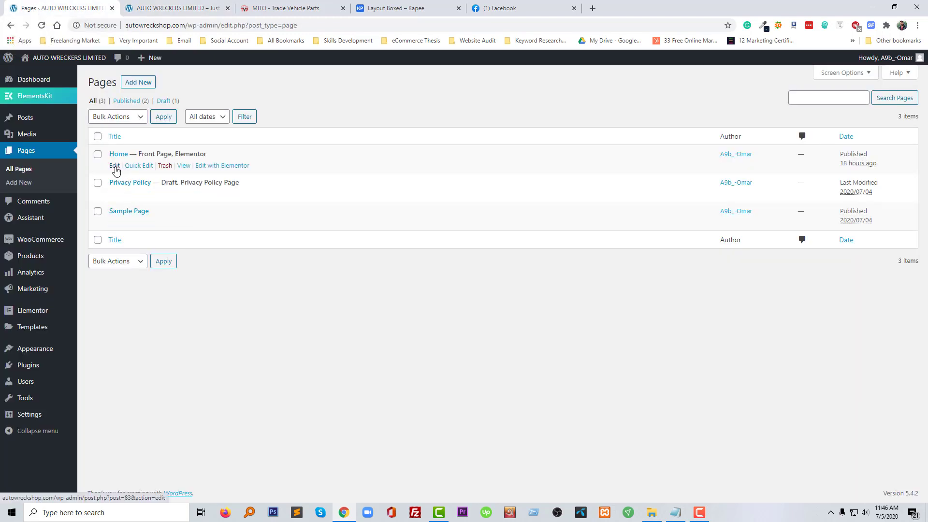
{"action": "left_click", "coordinate": [223, 166]}
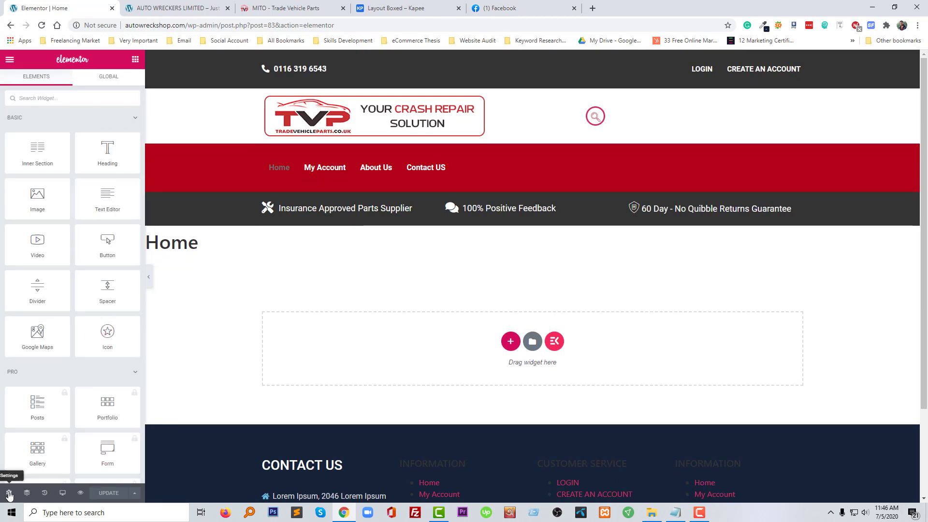
{"action": "left_click", "coordinate": [9, 493]}
{"action": "left_click", "coordinate": [112, 295]}
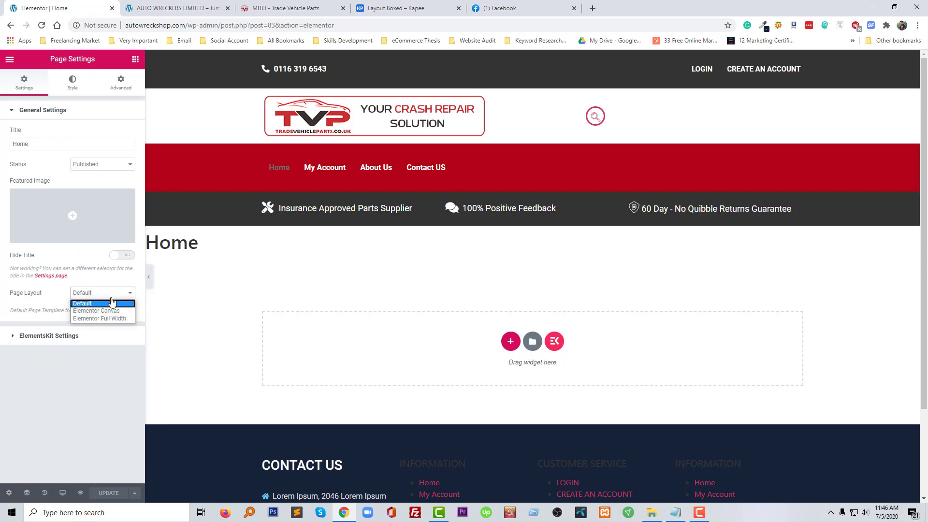
{"action": "left_click", "coordinate": [112, 319]}
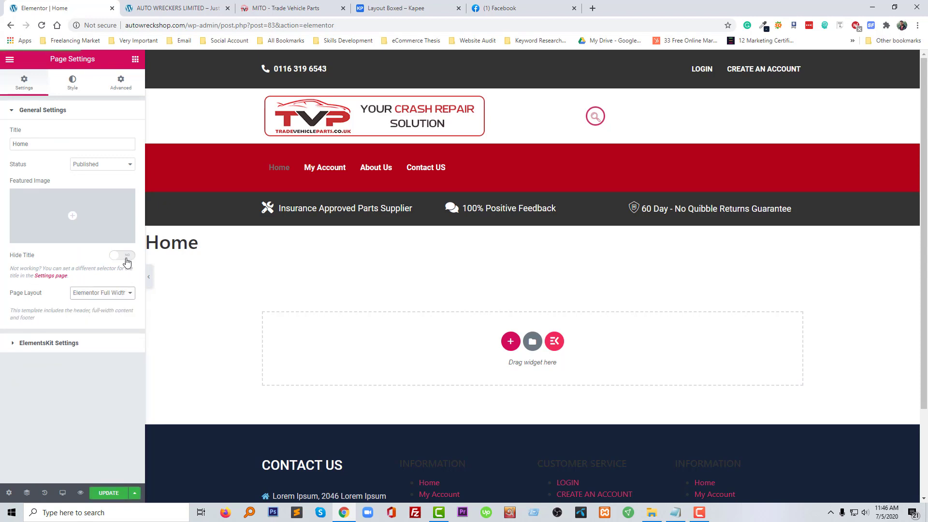
{"action": "left_click", "coordinate": [126, 257]}
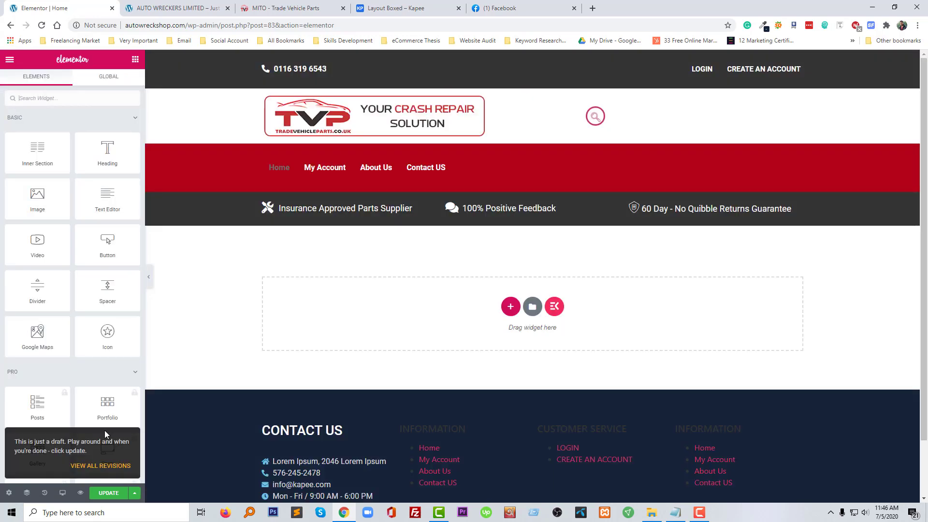
{"action": "left_click", "coordinate": [103, 493]}
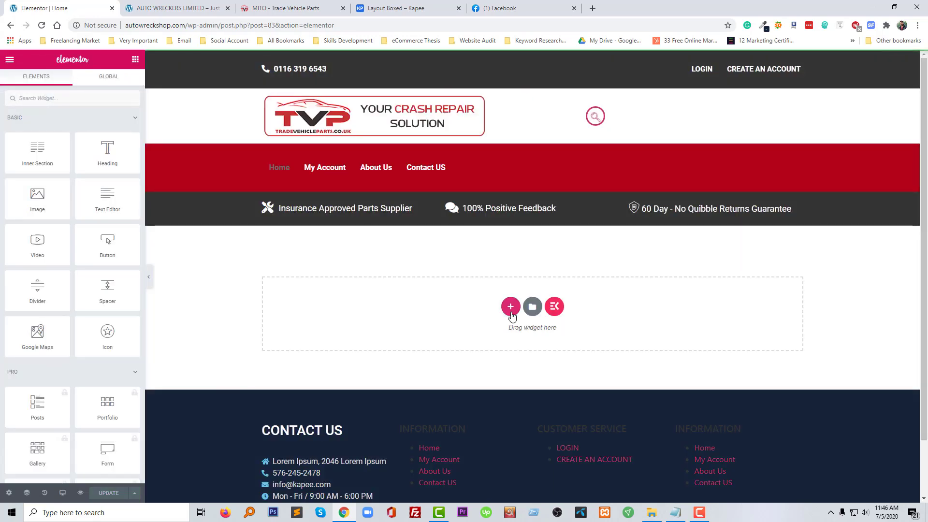
Add a two-column section with a narrow first and wide second column, and set its top and bottom padding to 50 px.
{"action": "left_click", "coordinate": [510, 307]}
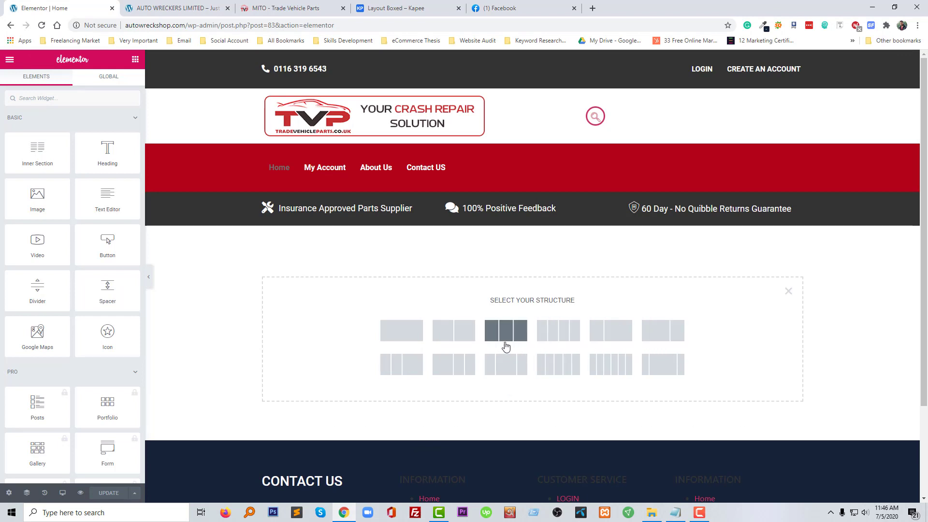
{"action": "left_click", "coordinate": [624, 335]}
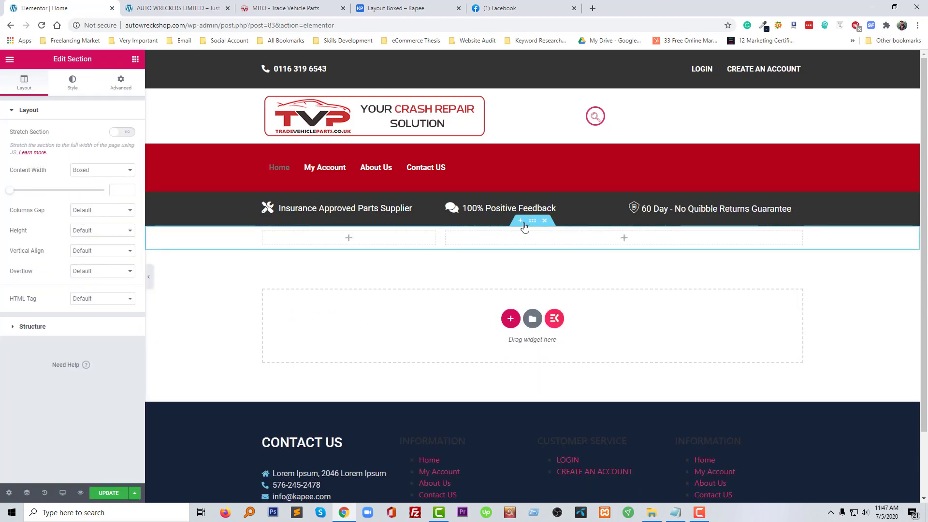
{"action": "mouse_move", "coordinate": [534, 223]}
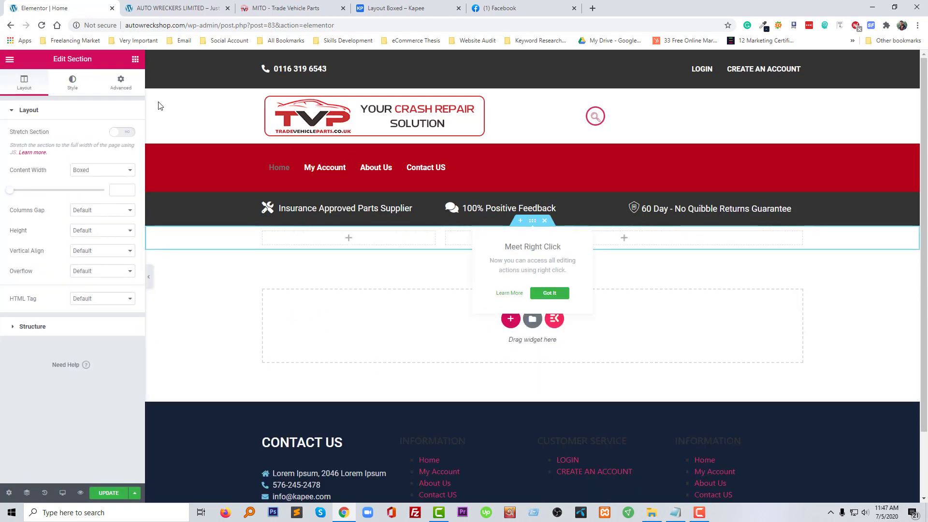
{"action": "left_click", "coordinate": [73, 84]}
{"action": "left_click", "coordinate": [121, 82]}
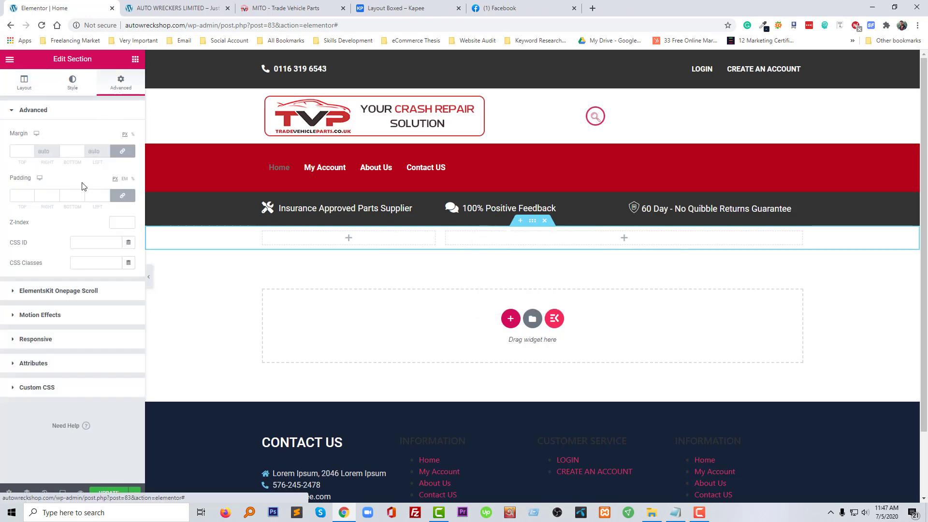
{"action": "left_click", "coordinate": [16, 195]}
{"action": "type", "text": "50"}
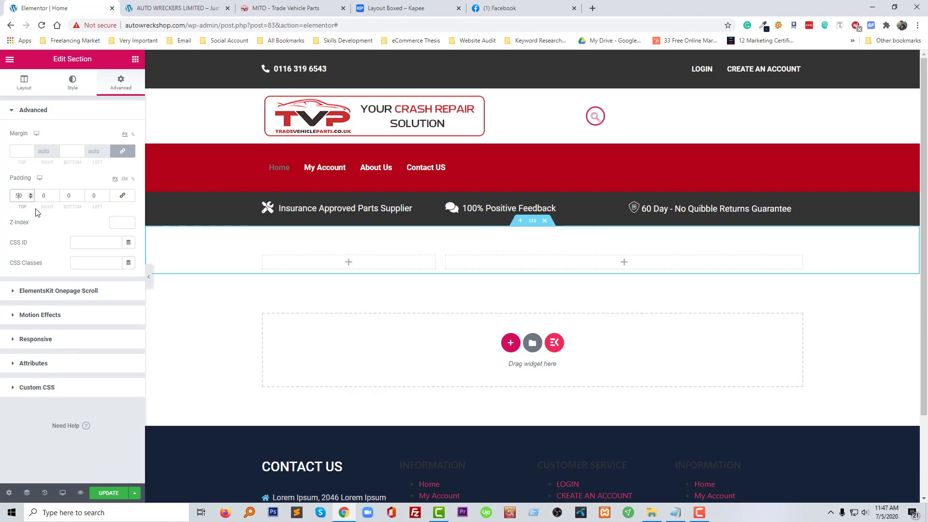
{"action": "left_click", "coordinate": [67, 195]}
{"action": "type", "text": "5"}
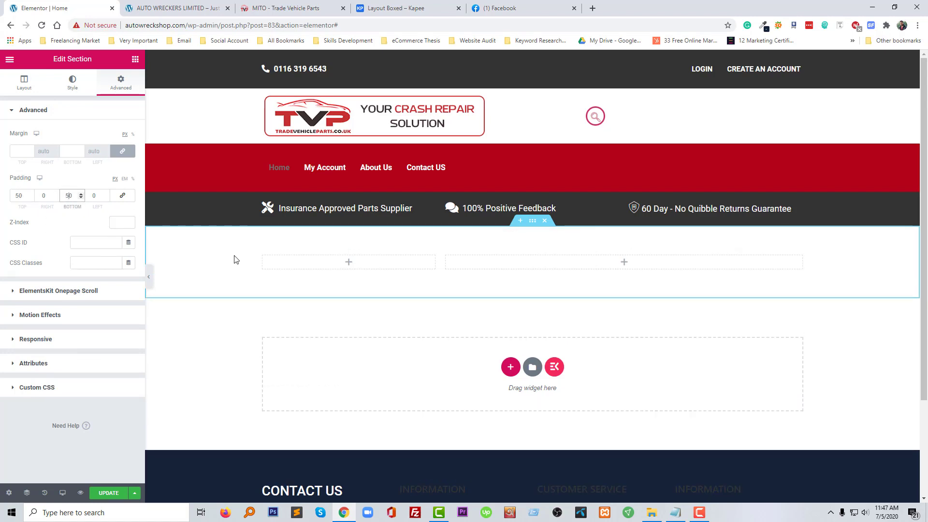
Search the widgets for "produc" and place the WordPress Product Categories widget in the section's narrow column.
{"action": "left_click", "coordinate": [350, 265]}
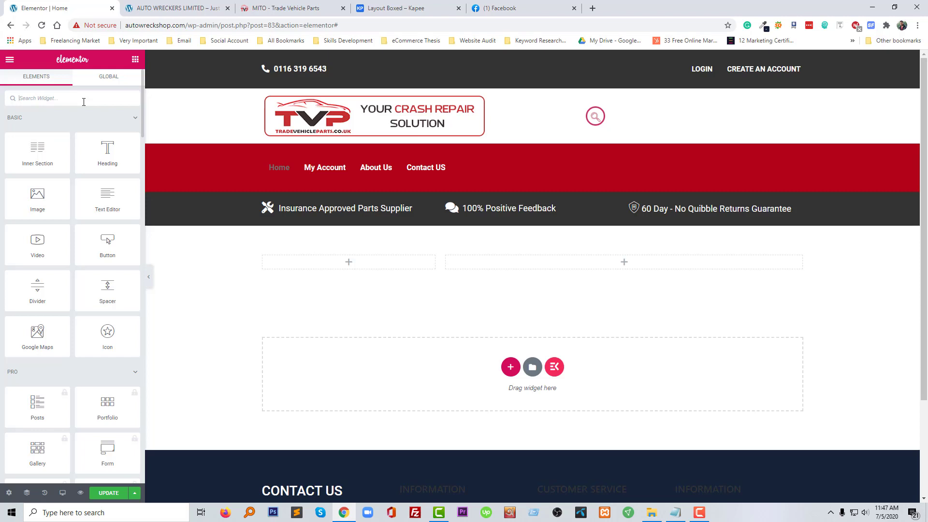
{"action": "type", "text": "produc"}
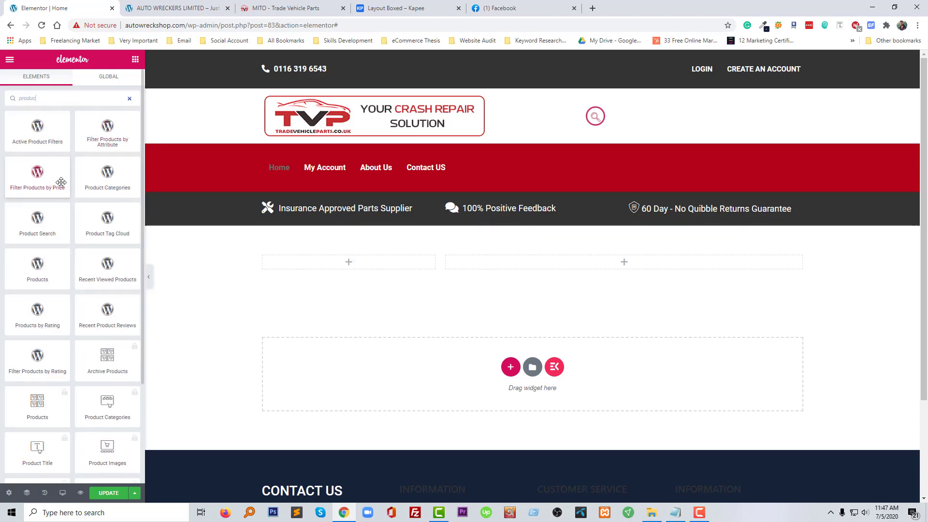
{"action": "left_click_drag", "start_coordinate": [106, 183], "coordinate": [317, 270]}
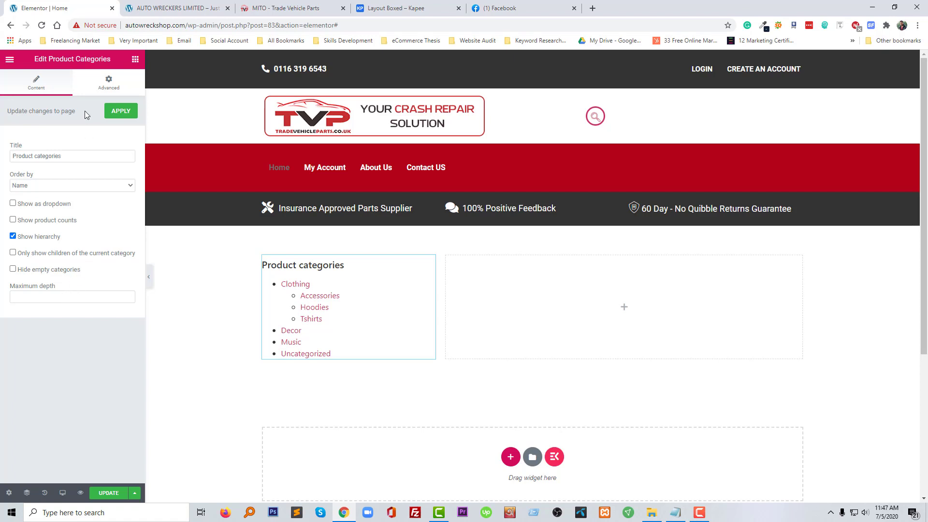
Look over the Product Categories widget's advanced and content settings, and check the design reference image on Facebook.
{"action": "left_click", "coordinate": [107, 89]}
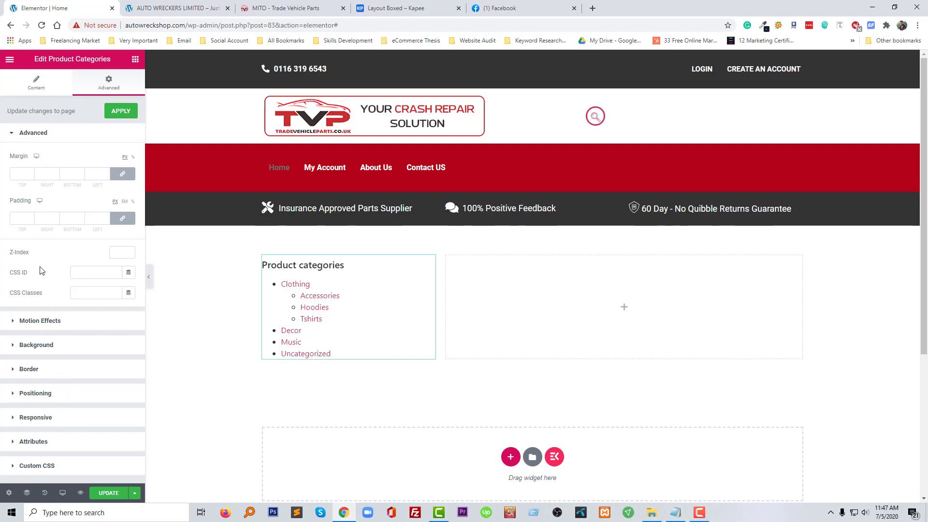
{"action": "left_click", "coordinate": [37, 83]}
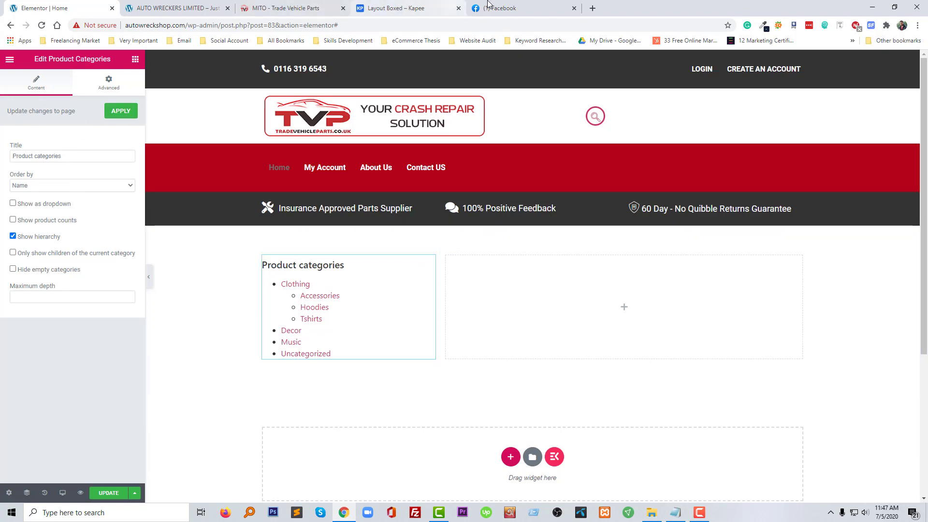
{"action": "left_click", "coordinate": [505, 7]}
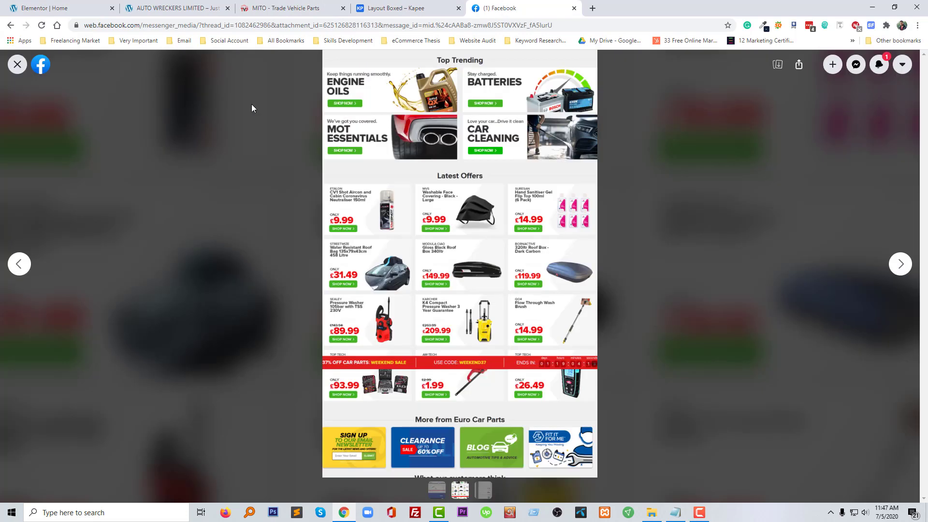
{"action": "left_click", "coordinate": [77, 4]}
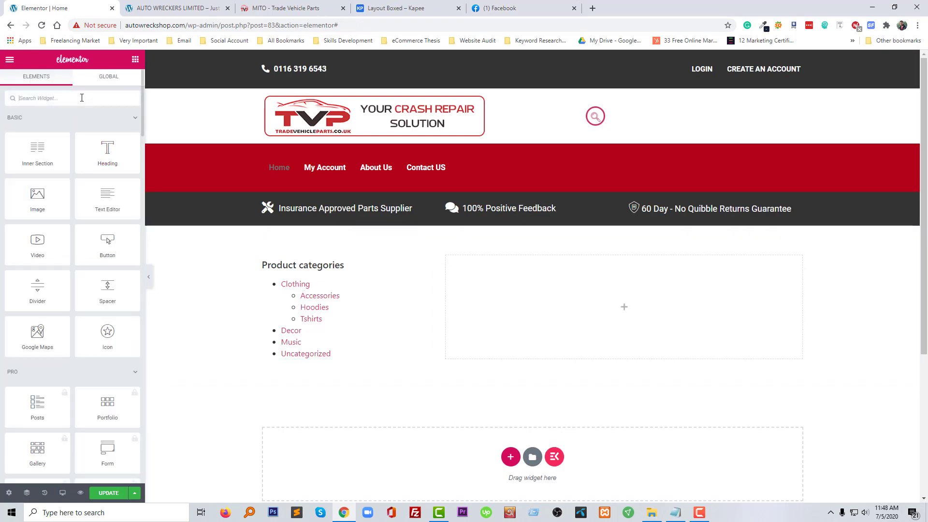
Search the widgets for "product" and place the WordPress Products widget in the section's wide column.
{"action": "type", "text": "product"}
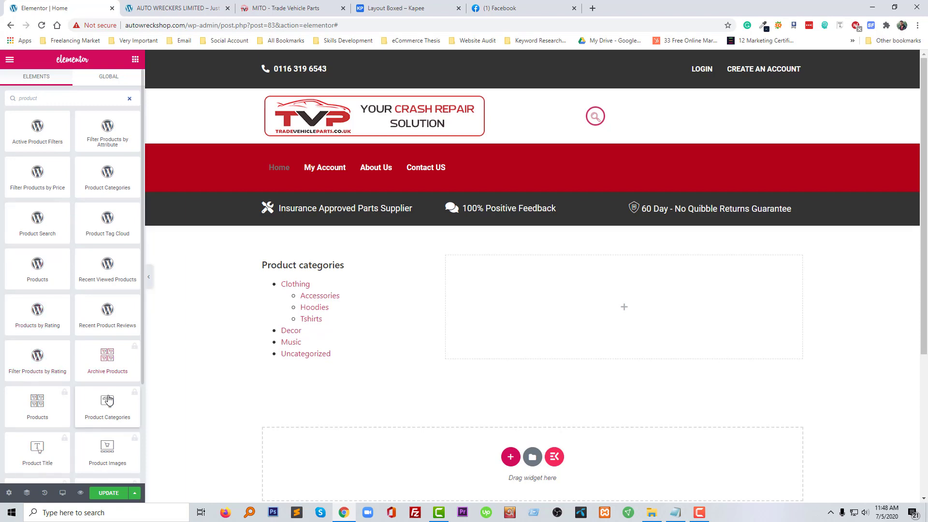
{"action": "scroll", "coordinate": [112, 401], "scroll_direction": "down", "scroll_amount": 1}
{"action": "scroll", "coordinate": [113, 401], "scroll_direction": "down", "scroll_amount": 1}
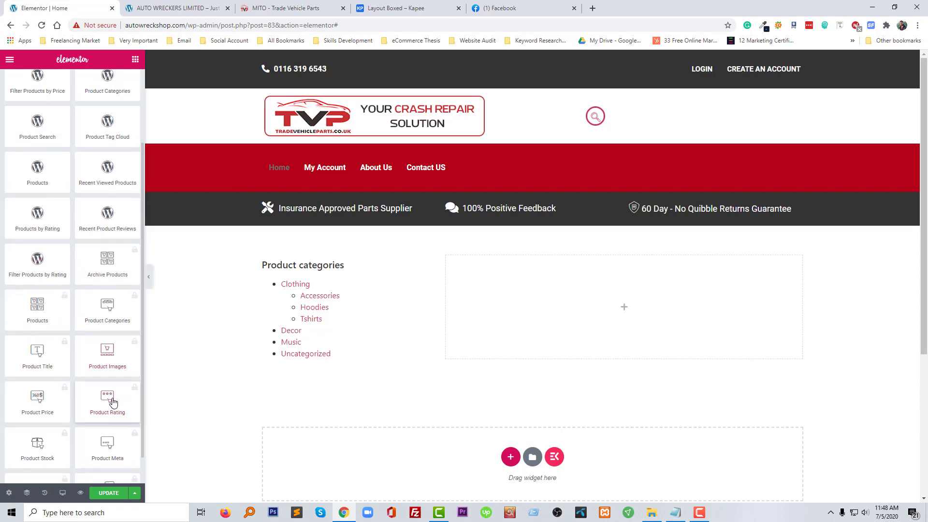
{"action": "scroll", "coordinate": [113, 402], "scroll_direction": "down", "scroll_amount": 1}
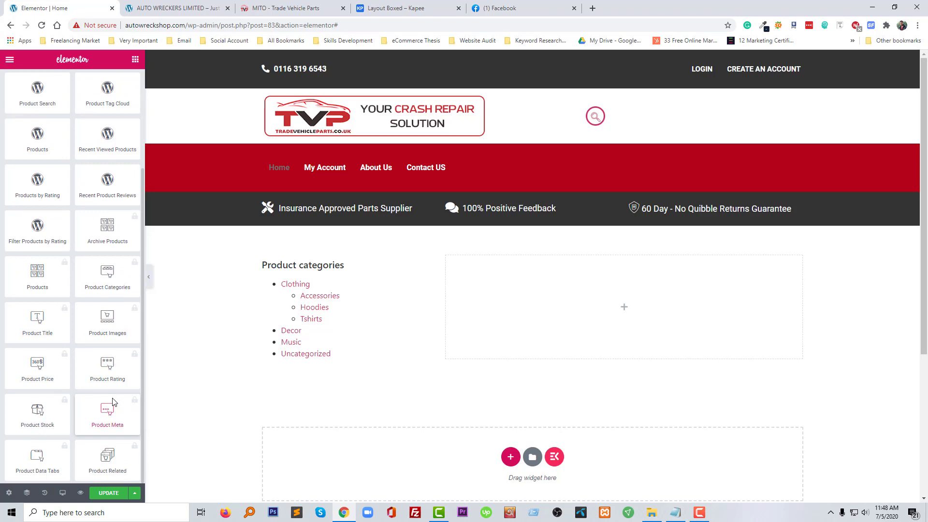
{"action": "scroll", "coordinate": [113, 402], "scroll_direction": "up", "scroll_amount": 3}
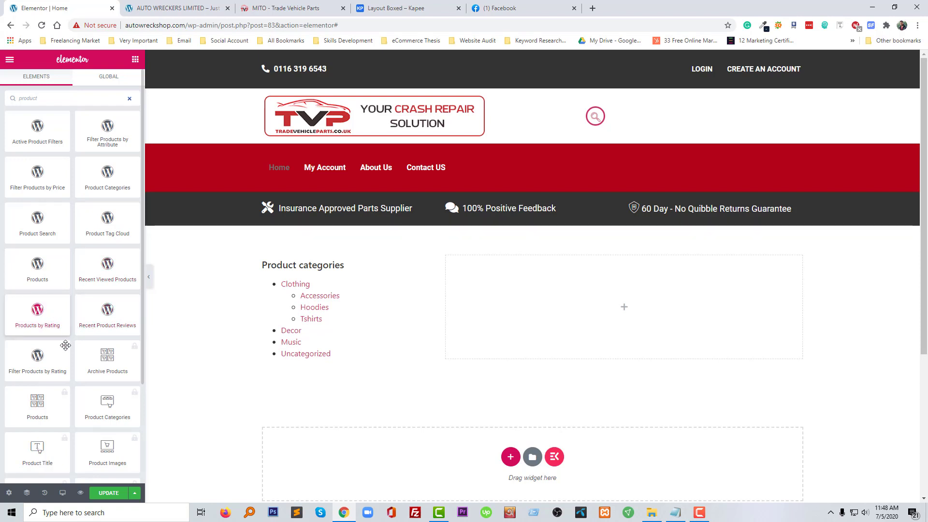
{"action": "scroll", "coordinate": [90, 384], "scroll_direction": "down", "scroll_amount": 1}
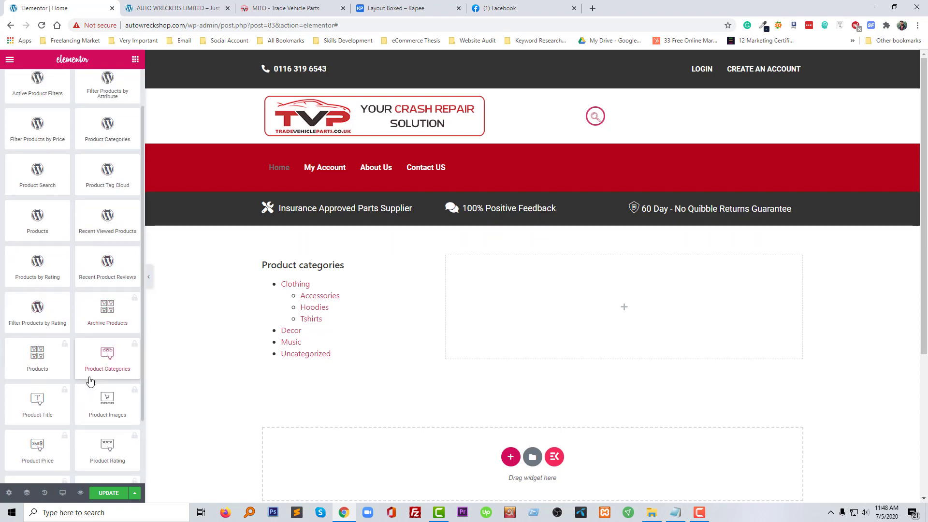
{"action": "scroll", "coordinate": [90, 382], "scroll_direction": "down", "scroll_amount": 2}
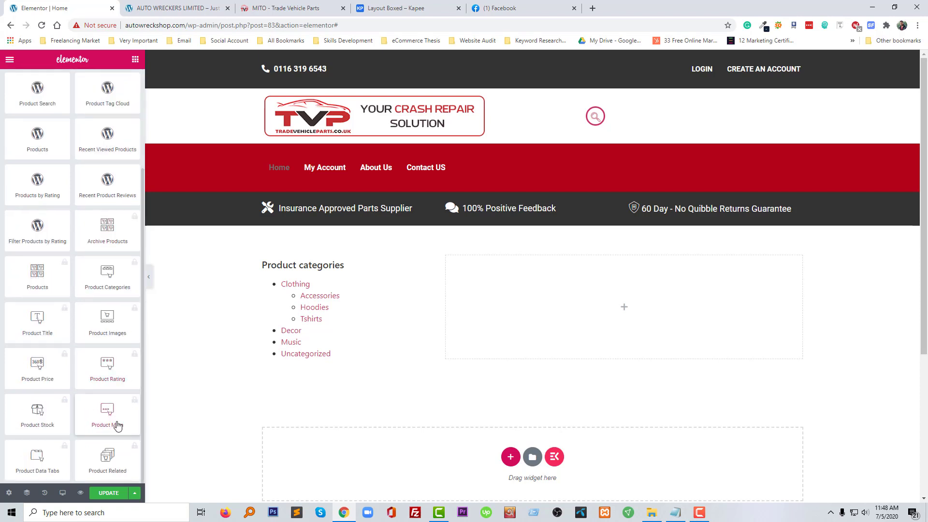
{"action": "scroll", "coordinate": [118, 425], "scroll_direction": "up", "scroll_amount": 3}
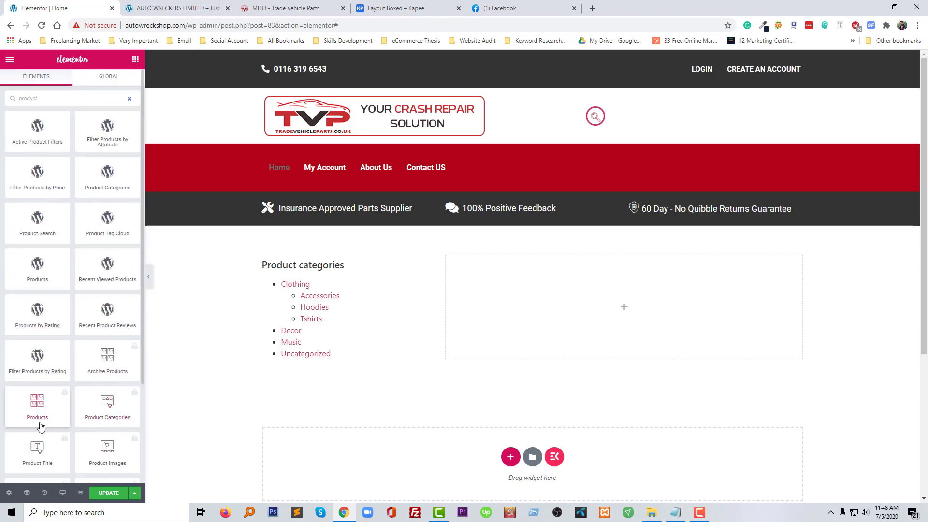
{"action": "left_click_drag", "start_coordinate": [37, 270], "coordinate": [538, 317]}
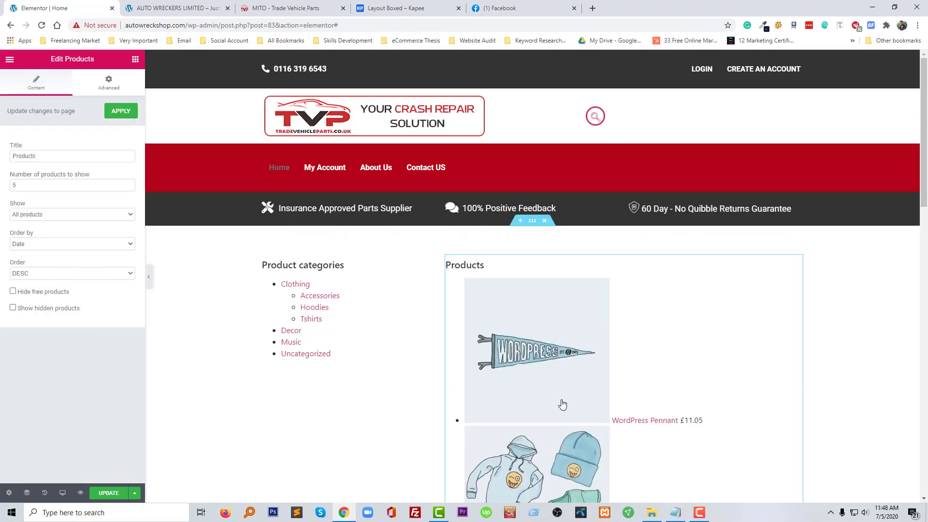
Update the Home page and view it on the AUTO WRECKERS LIMITED site.
{"action": "scroll", "coordinate": [414, 422], "scroll_direction": "down", "scroll_amount": 12}
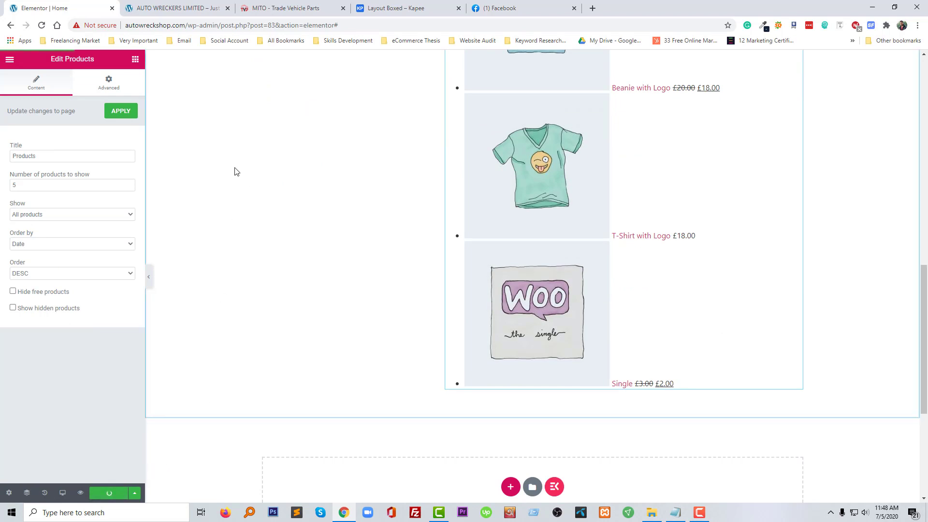
{"action": "left_click", "coordinate": [193, 8]}
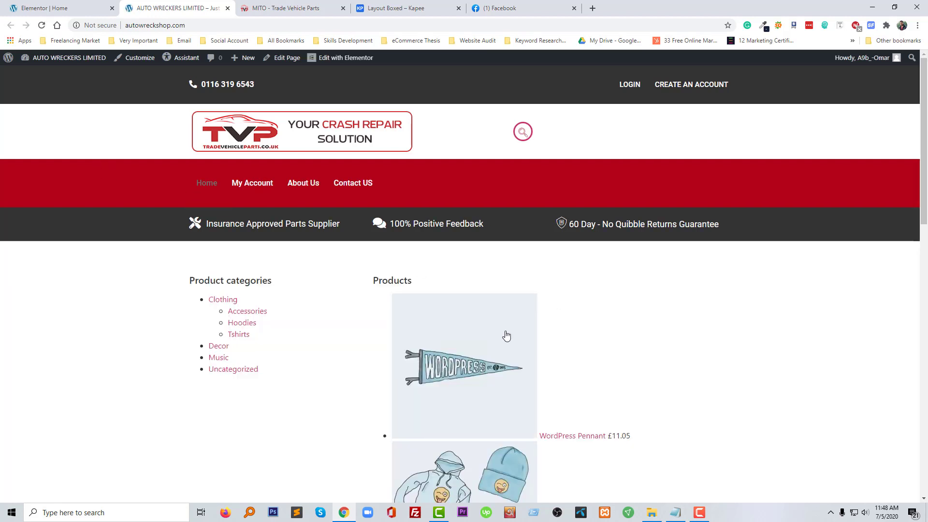
Look over the products on the live Home page and open the WordPress dashboard in a separate browser tab placed first.
{"action": "scroll", "coordinate": [506, 335], "scroll_direction": "down", "scroll_amount": 10}
{"action": "scroll", "coordinate": [356, 201], "scroll_direction": "up", "scroll_amount": 7}
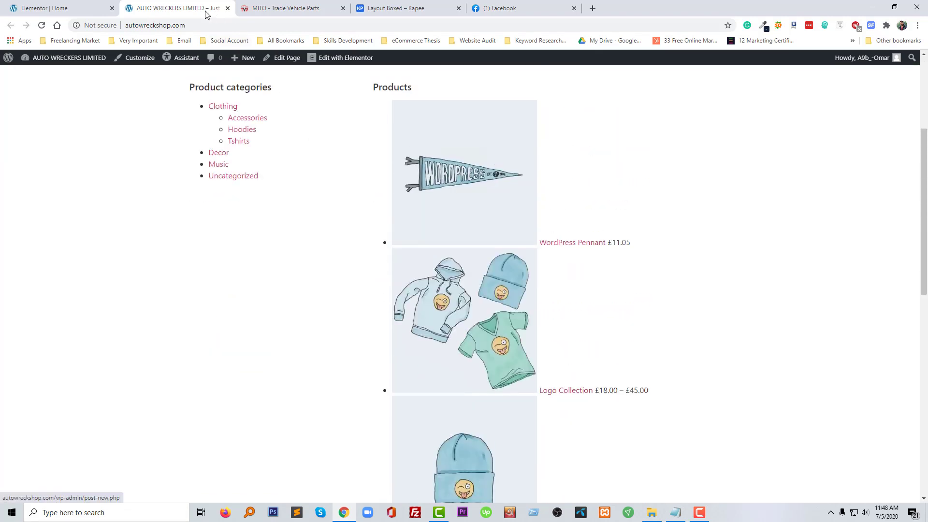
{"action": "right_click", "coordinate": [76, 62]}
{"action": "left_click", "coordinate": [108, 71]}
{"action": "left_click", "coordinate": [105, 8]}
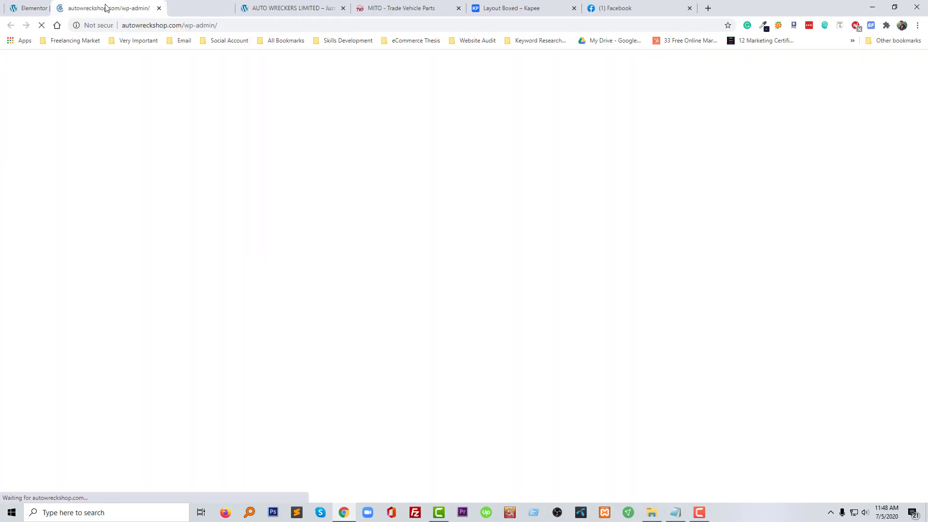
{"action": "left_click_drag", "start_coordinate": [105, 8], "coordinate": [60, 8]}
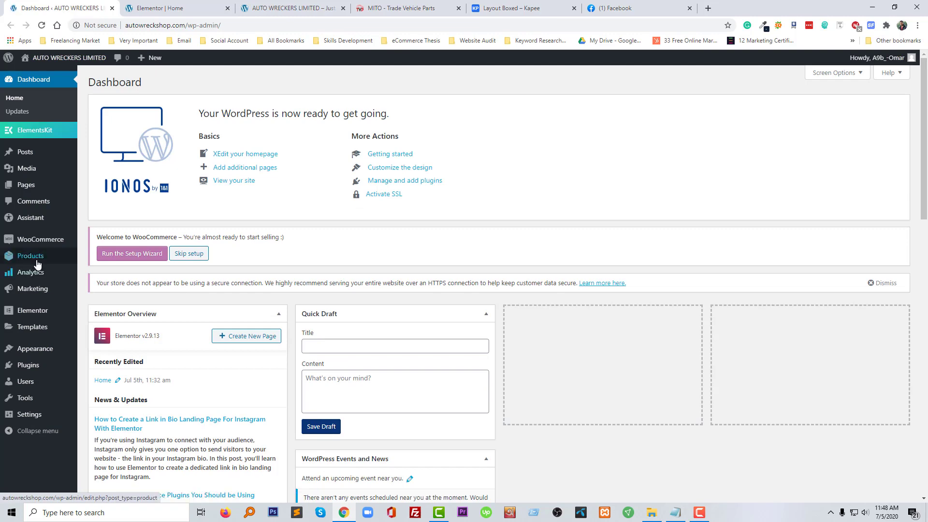
Open the plugin management page and check the product layout in the Facebook design reference image.
{"action": "mouse_move", "coordinate": [58, 366]}
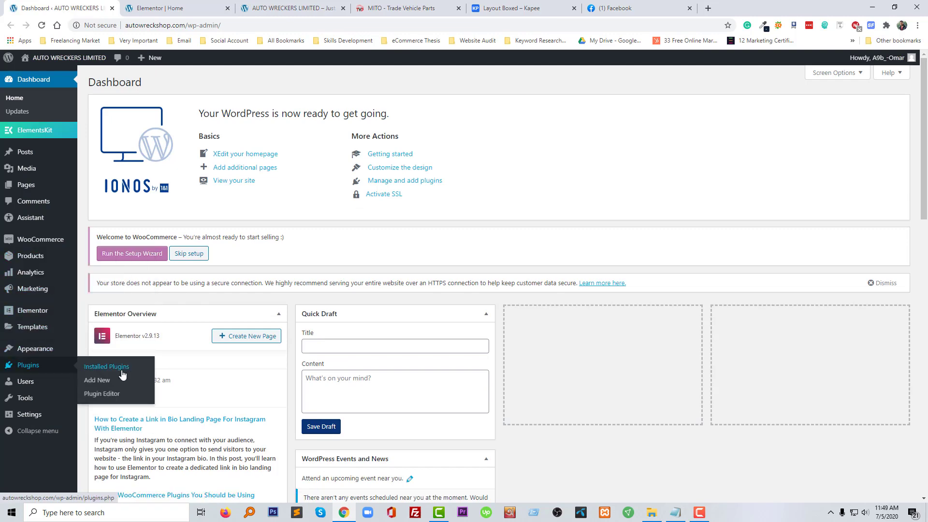
{"action": "left_click", "coordinate": [122, 372]}
{"action": "left_click", "coordinate": [600, 9]}
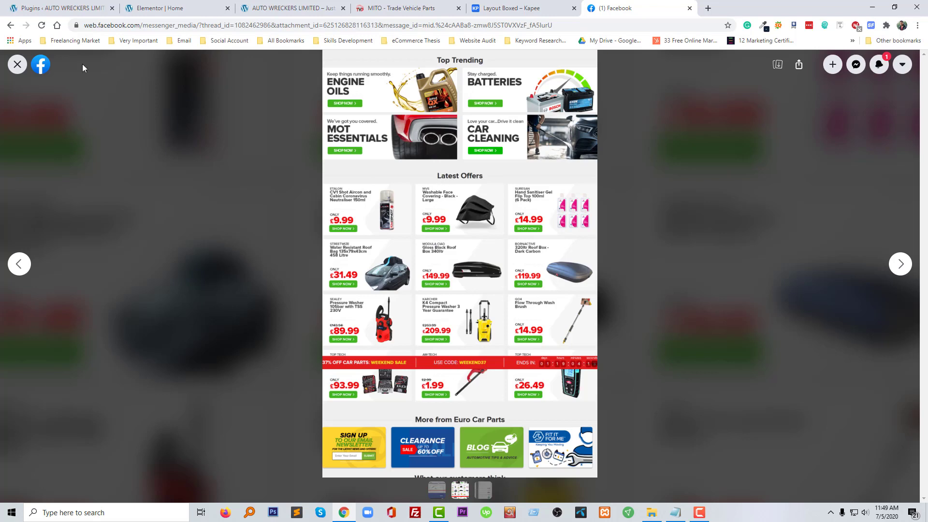
{"action": "left_click", "coordinate": [61, 8]}
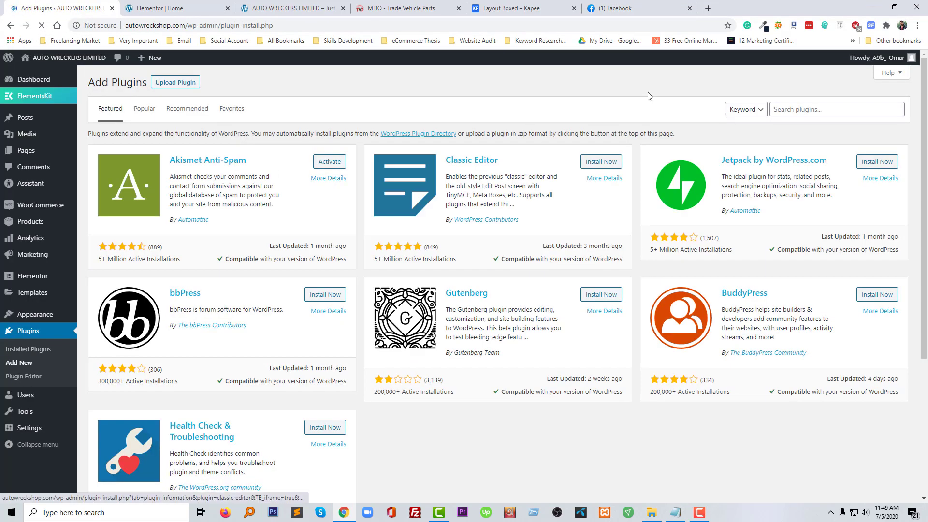
Search the WordPress plugin directory for "Product Slider".
{"action": "left_click", "coordinate": [799, 109]}
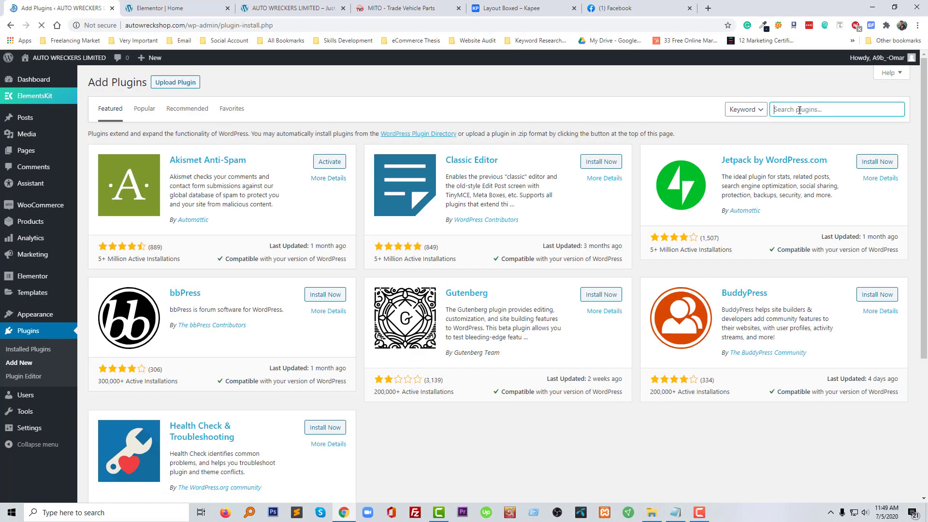
{"action": "left_click", "coordinate": [799, 110]}
{"action": "type", "text": "Product Slid"}
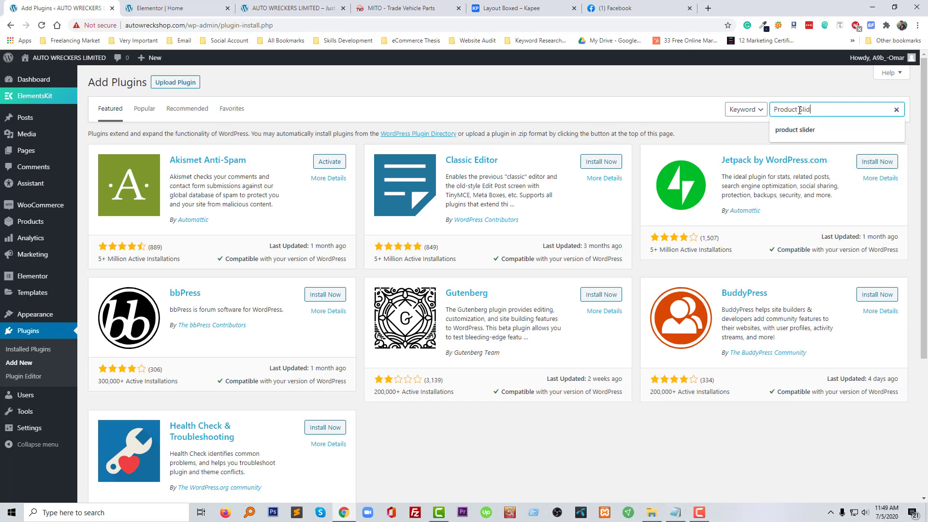
{"action": "type", "text": "er"}
{"action": "key", "text": "Return"}
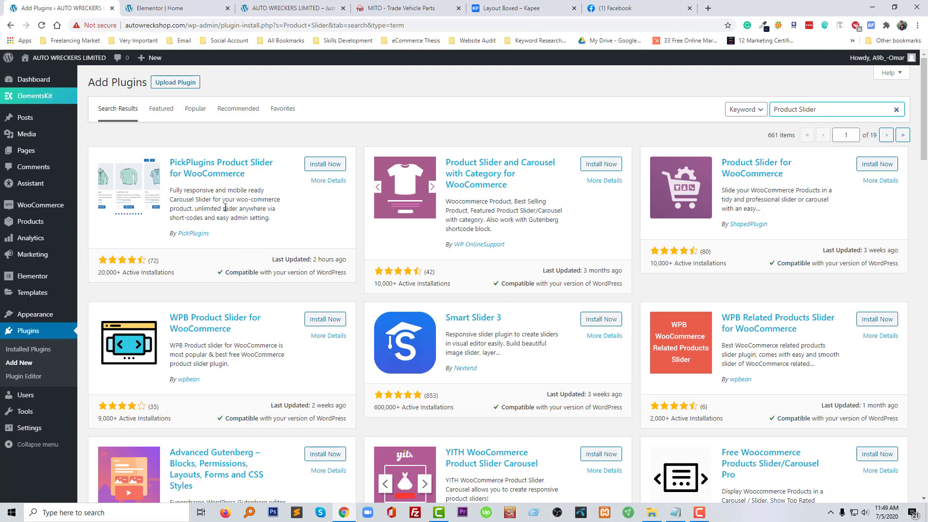
Look through the screenshots in the details of PickPlugins Product Slider for WooCommerce.
{"action": "left_click", "coordinate": [332, 182]}
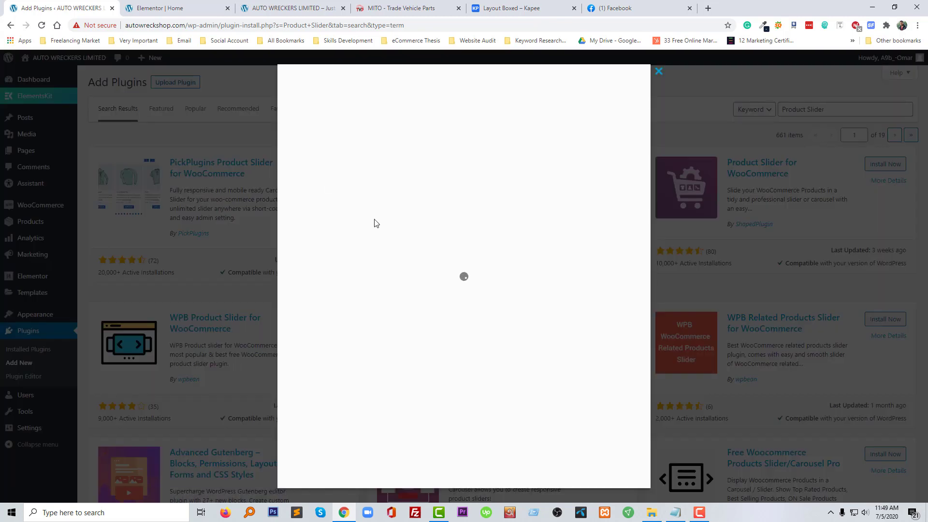
{"action": "left_click", "coordinate": [439, 192]}
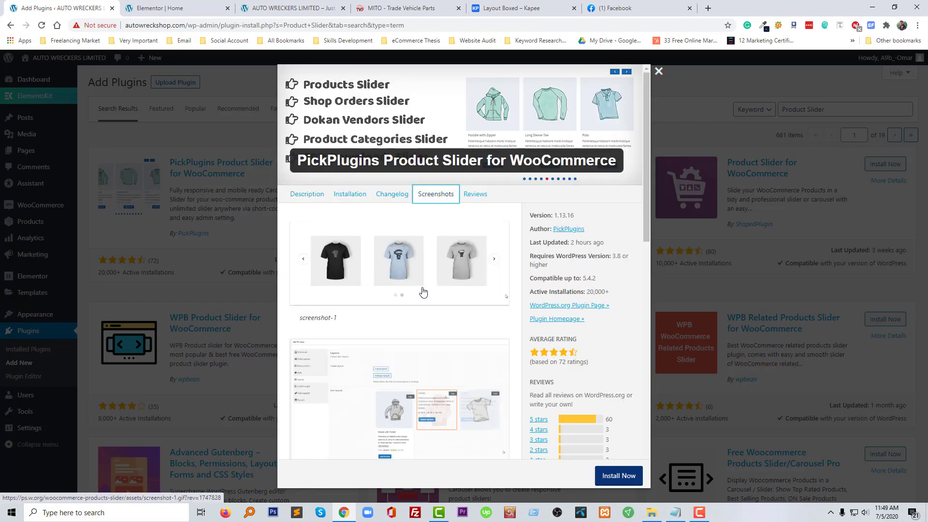
{"action": "scroll", "coordinate": [429, 292], "scroll_direction": "down", "scroll_amount": 10}
{"action": "left_click", "coordinate": [659, 71]}
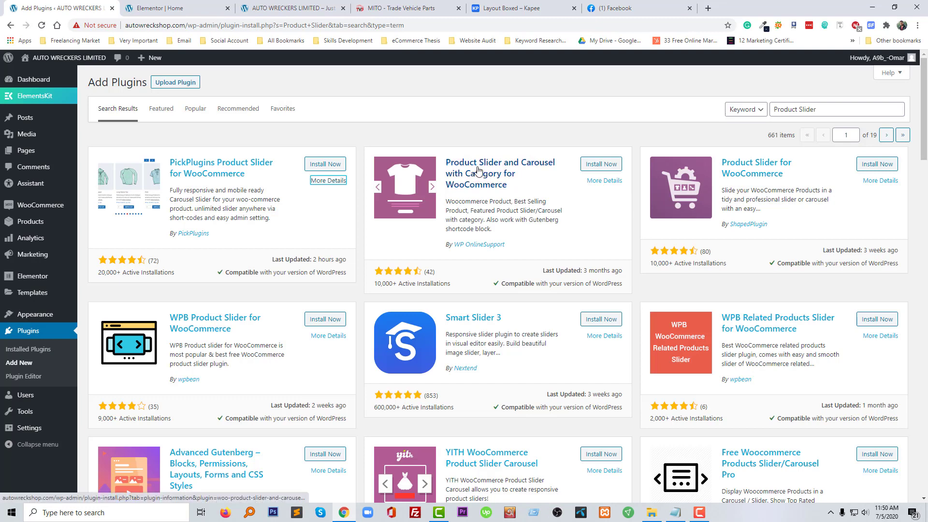
Look through the screenshots in the details of Product Slider and Carousel with Category for WooCommerce.
{"action": "left_click", "coordinate": [595, 181]}
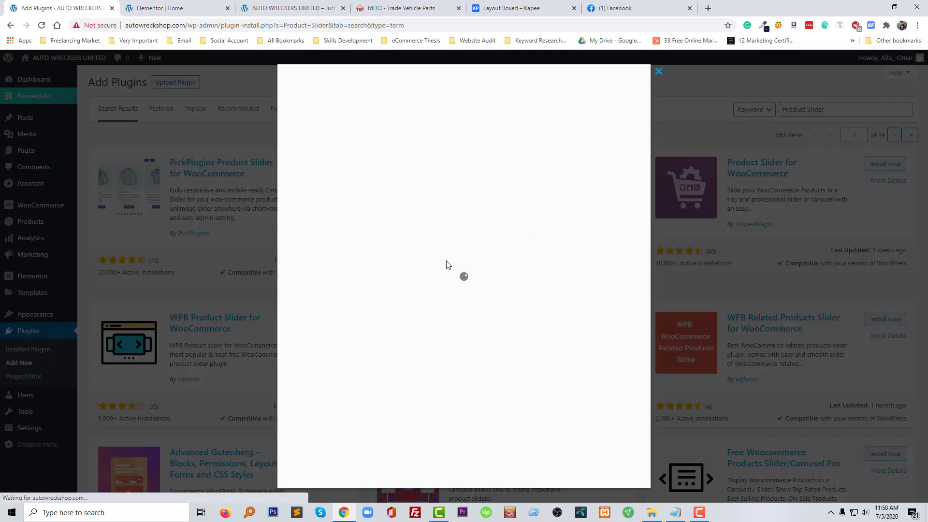
{"action": "left_click", "coordinate": [457, 194]}
{"action": "scroll", "coordinate": [432, 318], "scroll_direction": "down", "scroll_amount": 3}
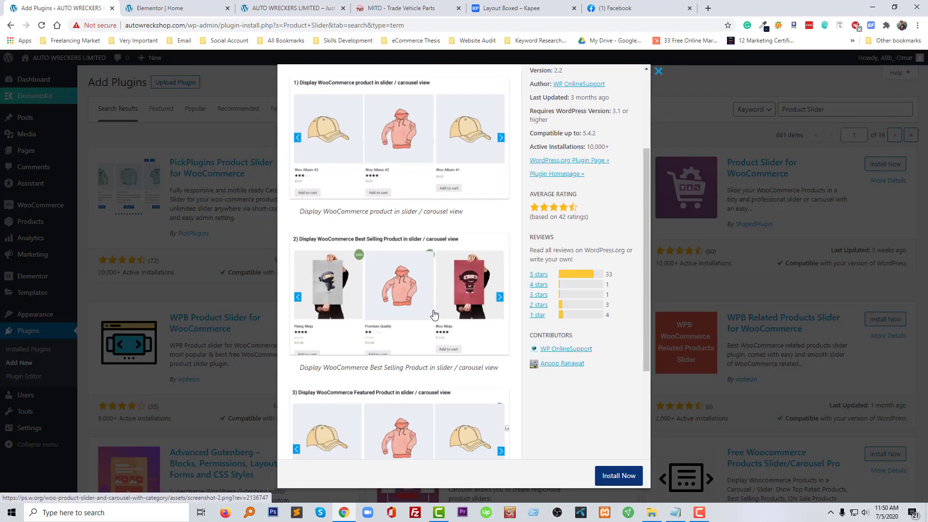
{"action": "scroll", "coordinate": [433, 309], "scroll_direction": "down", "scroll_amount": 4}
{"action": "left_click", "coordinate": [658, 71]}
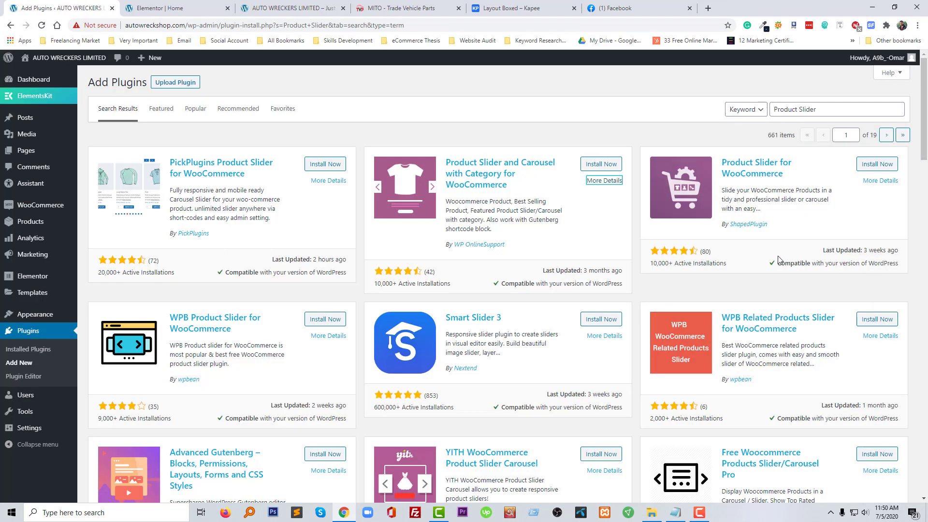
Review the screenshots of ShapedPlugin's Product Slider for WooCommerce and install the plugin.
{"action": "left_click", "coordinate": [881, 180]}
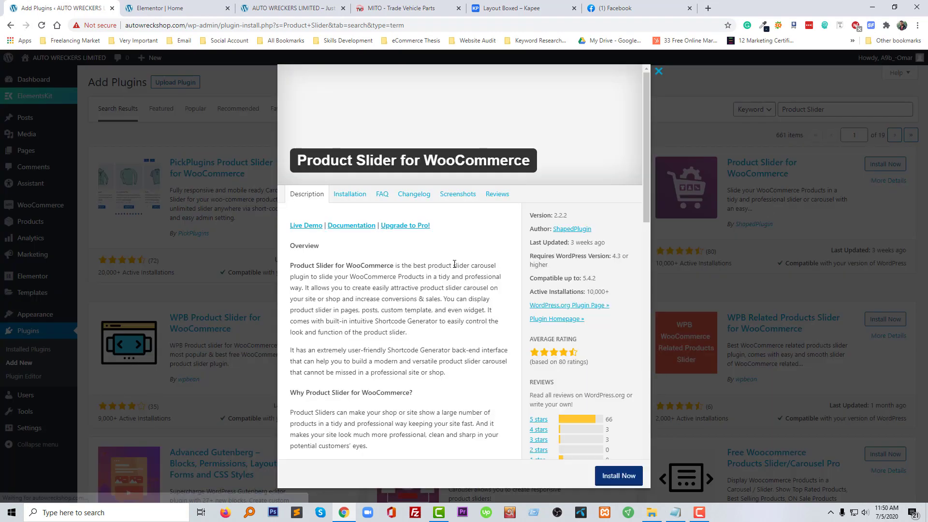
{"action": "left_click", "coordinate": [458, 194]}
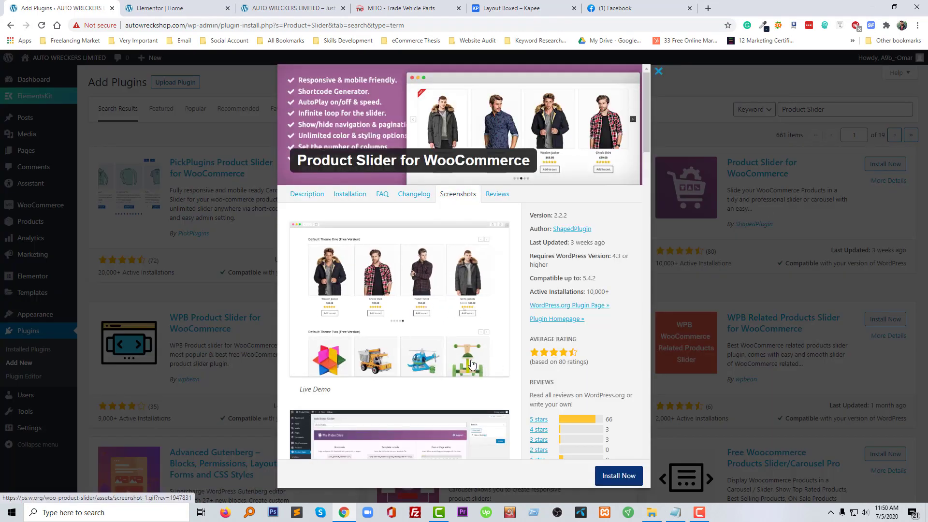
{"action": "scroll", "coordinate": [473, 365], "scroll_direction": "down", "scroll_amount": 4}
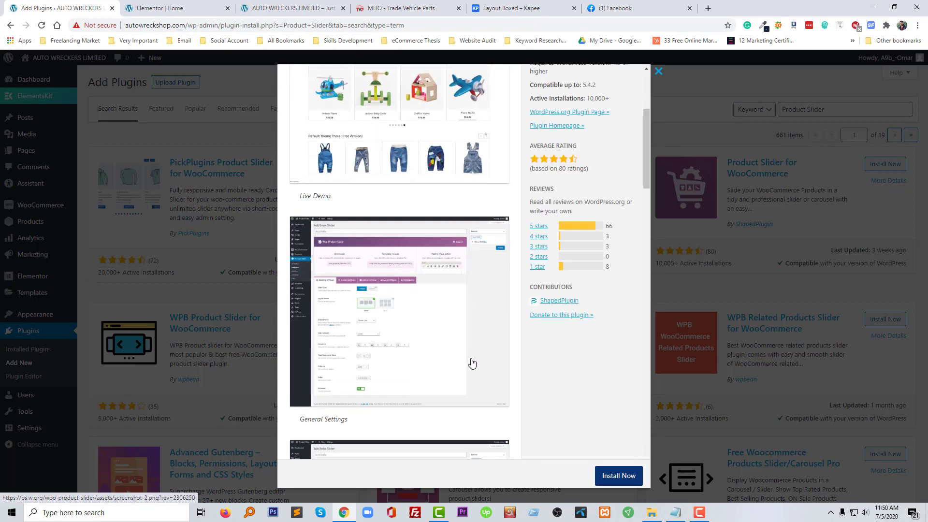
{"action": "scroll", "coordinate": [421, 334], "scroll_direction": "down", "scroll_amount": 7}
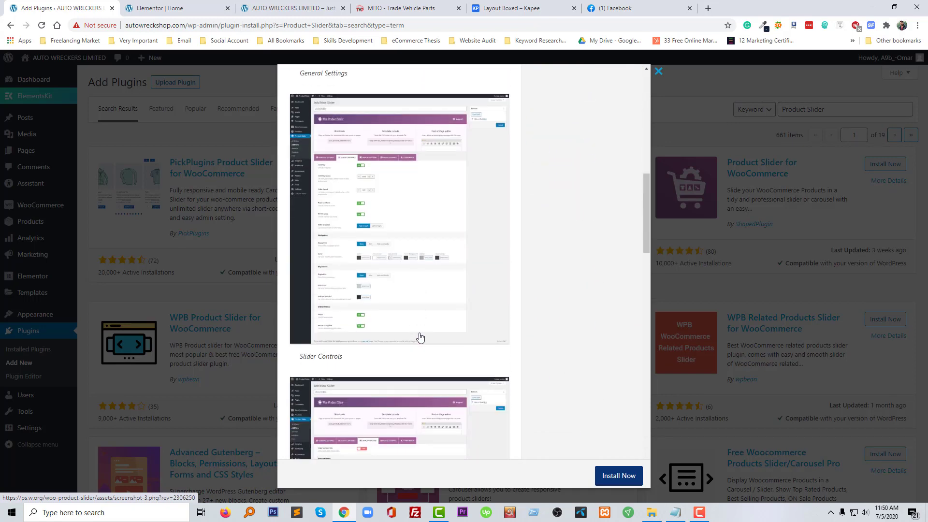
{"action": "scroll", "coordinate": [420, 337], "scroll_direction": "down", "scroll_amount": 20}
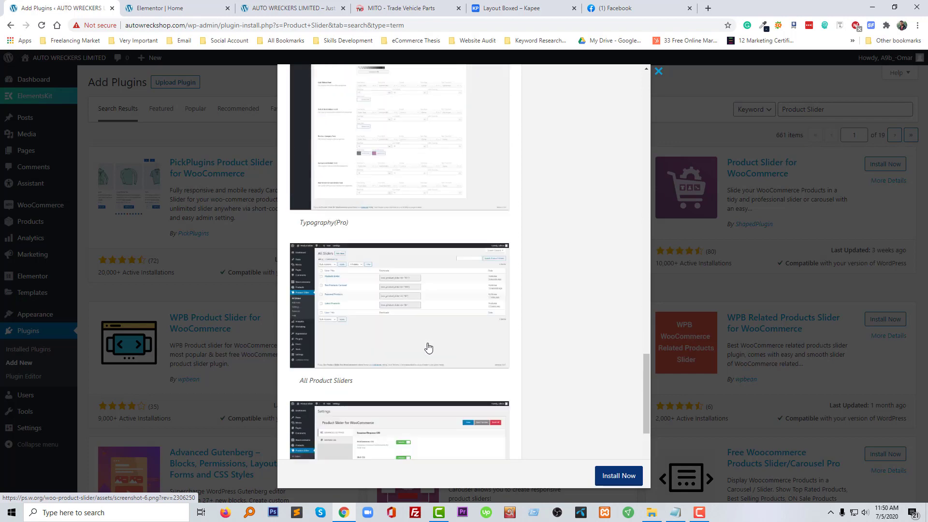
{"action": "scroll", "coordinate": [428, 347], "scroll_direction": "down", "scroll_amount": 5}
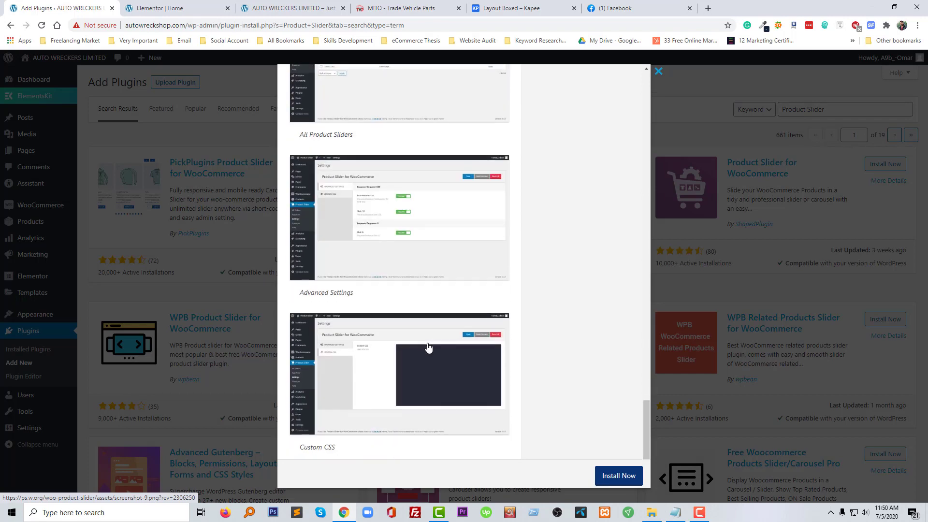
{"action": "scroll", "coordinate": [428, 347], "scroll_direction": "up", "scroll_amount": 18}
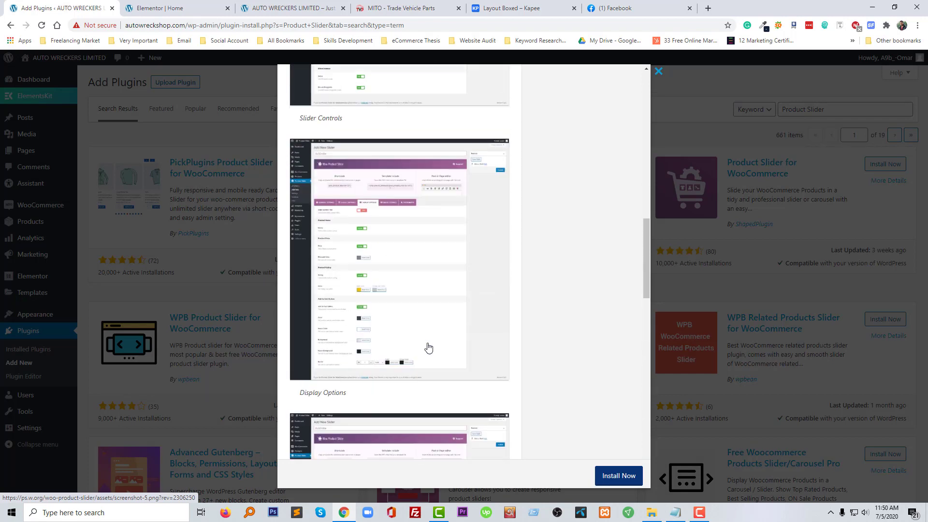
{"action": "scroll", "coordinate": [428, 347], "scroll_direction": "up", "scroll_amount": 10}
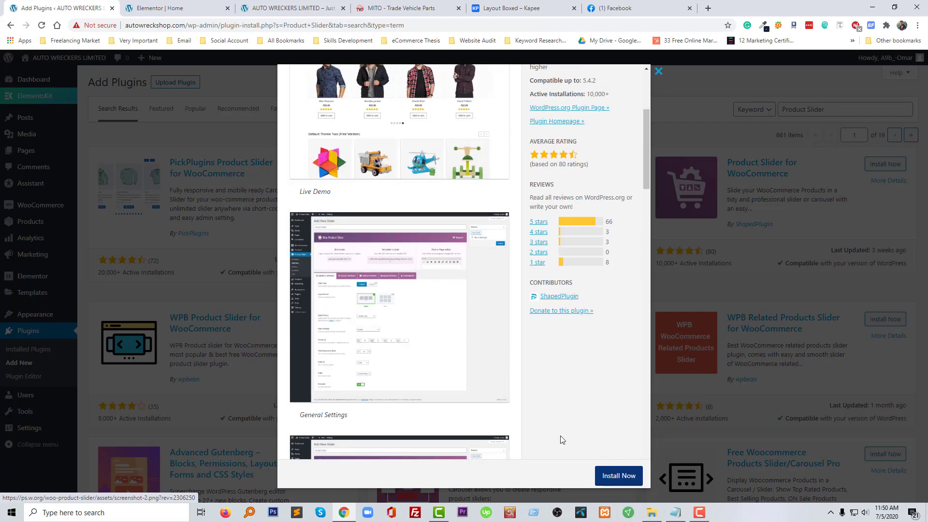
{"action": "left_click", "coordinate": [617, 476]}
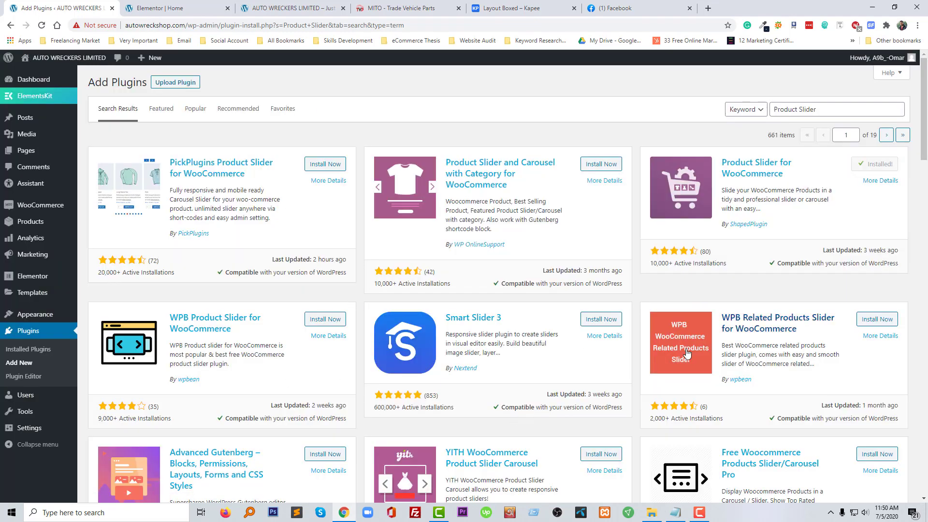
Browse the remaining product slider plugins and open the details of WooLentor – WooCommerce Elementor Addons + Builder.
{"action": "scroll", "coordinate": [672, 400], "scroll_direction": "down", "scroll_amount": 2}
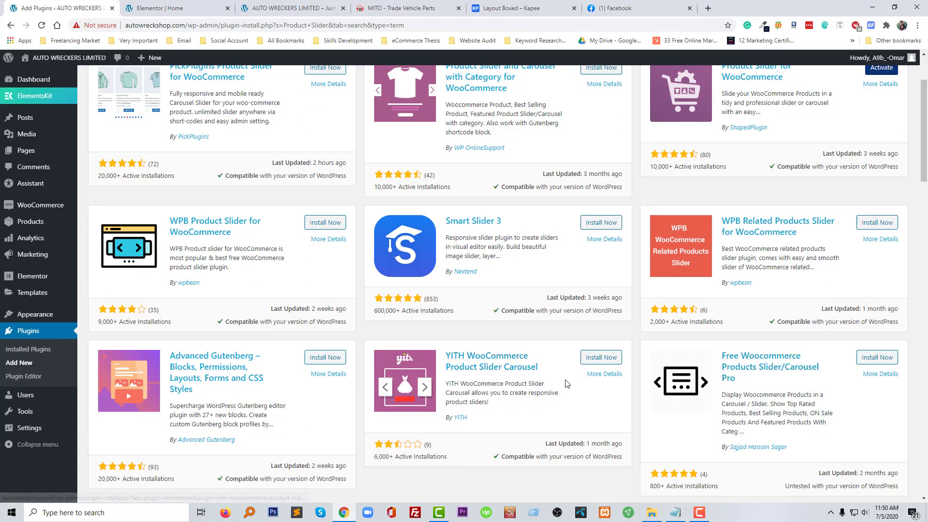
{"action": "scroll", "coordinate": [546, 376], "scroll_direction": "down", "scroll_amount": 2}
{"action": "scroll", "coordinate": [546, 376], "scroll_direction": "down", "scroll_amount": 1}
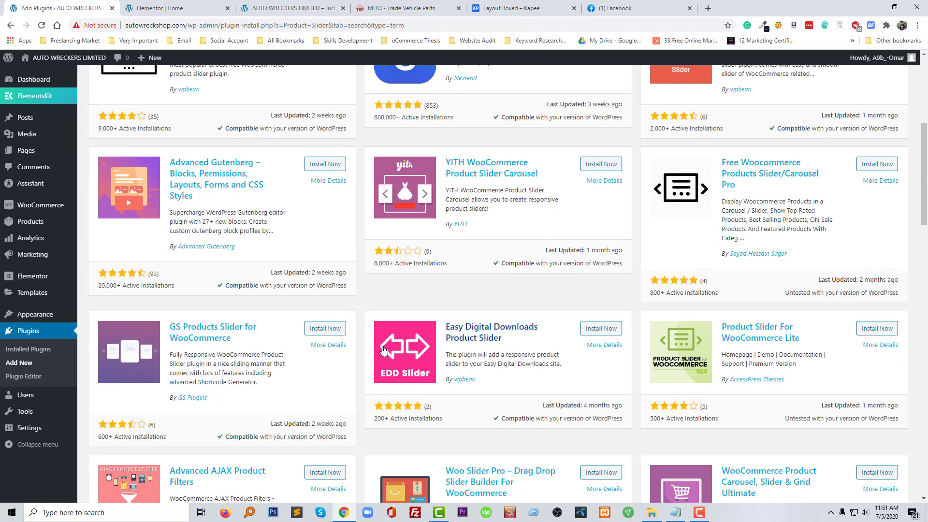
{"action": "scroll", "coordinate": [671, 397], "scroll_direction": "down", "scroll_amount": 3}
{"action": "scroll", "coordinate": [672, 396], "scroll_direction": "down", "scroll_amount": 1}
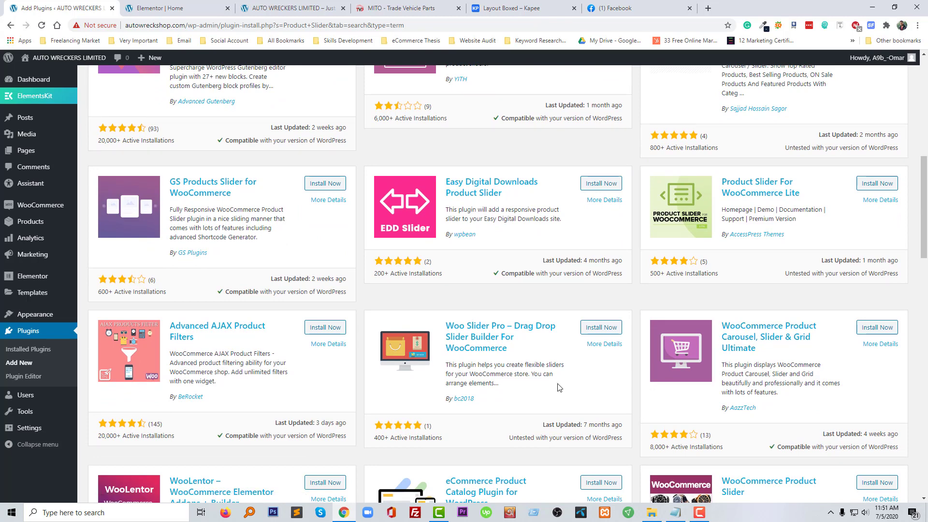
{"action": "scroll", "coordinate": [260, 412], "scroll_direction": "down", "scroll_amount": 2}
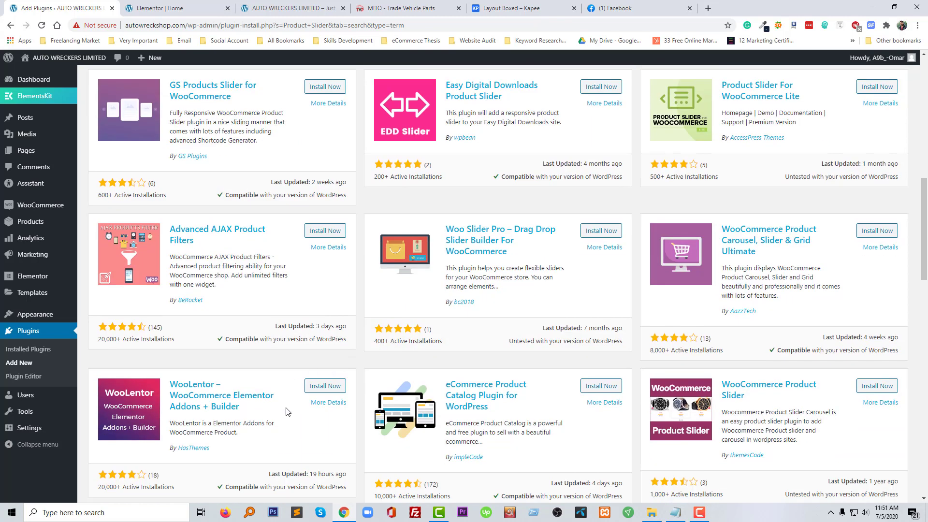
{"action": "scroll", "coordinate": [288, 412], "scroll_direction": "down", "scroll_amount": 1}
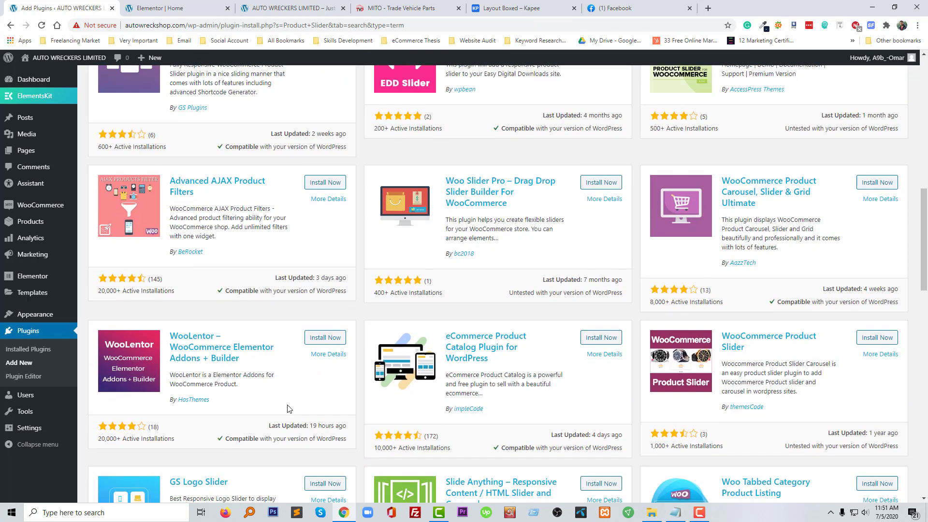
{"action": "left_click", "coordinate": [329, 355]}
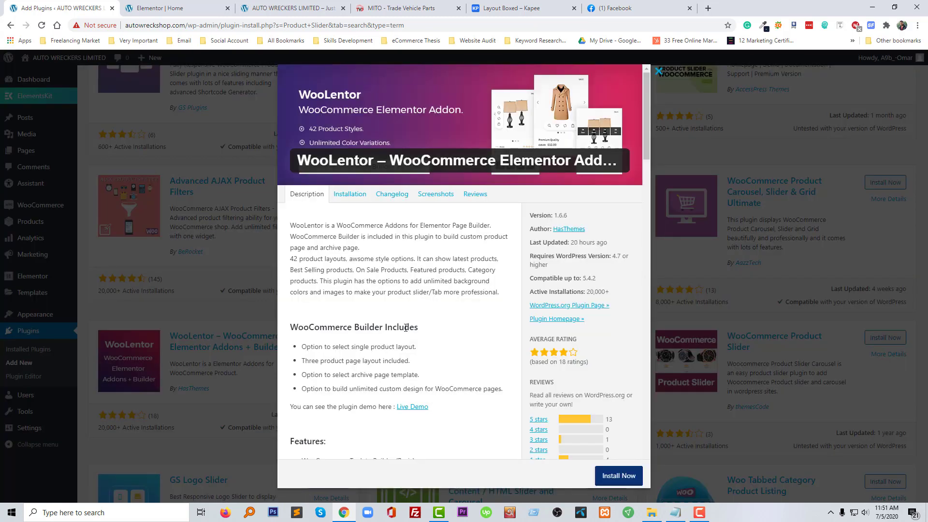
Review the description and screenshots of WooLentor – WooCommerce Elementor Addons + Builder and install the plugin.
{"action": "scroll", "coordinate": [408, 323], "scroll_direction": "down", "scroll_amount": 20}
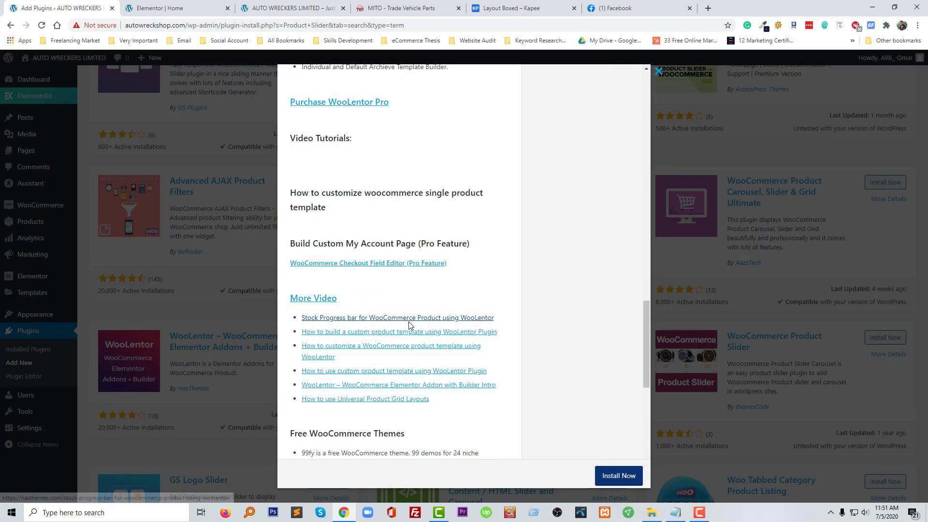
{"action": "scroll", "coordinate": [408, 323], "scroll_direction": "up", "scroll_amount": 20}
{"action": "left_click", "coordinate": [435, 193]}
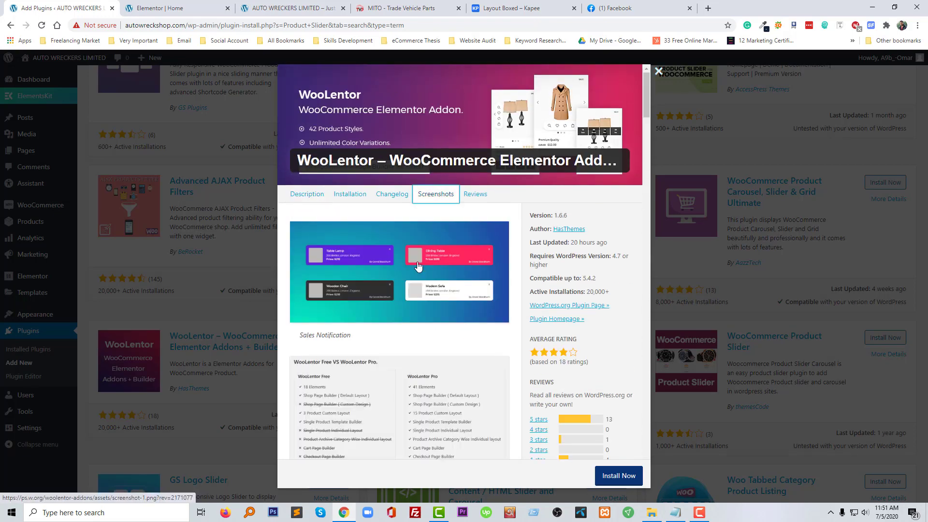
{"action": "scroll", "coordinate": [405, 333], "scroll_direction": "down", "scroll_amount": 12}
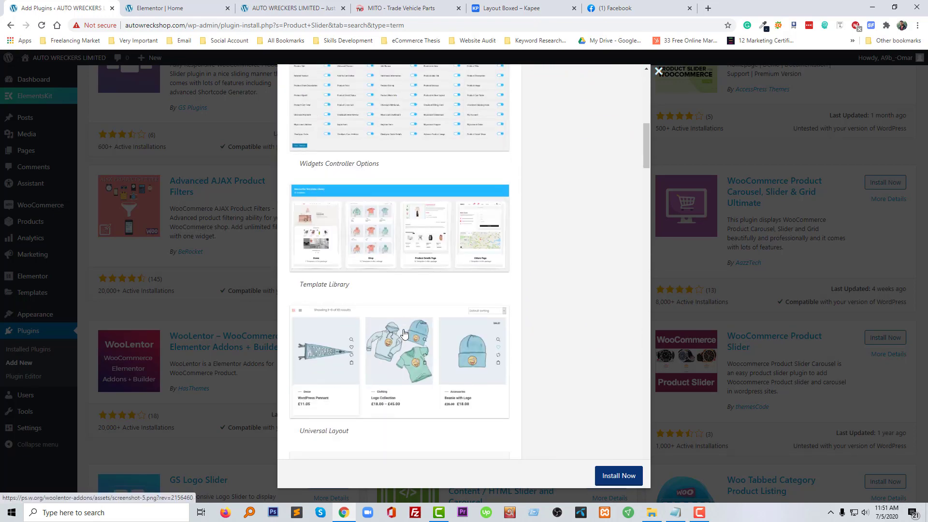
{"action": "scroll", "coordinate": [404, 333], "scroll_direction": "down", "scroll_amount": 10}
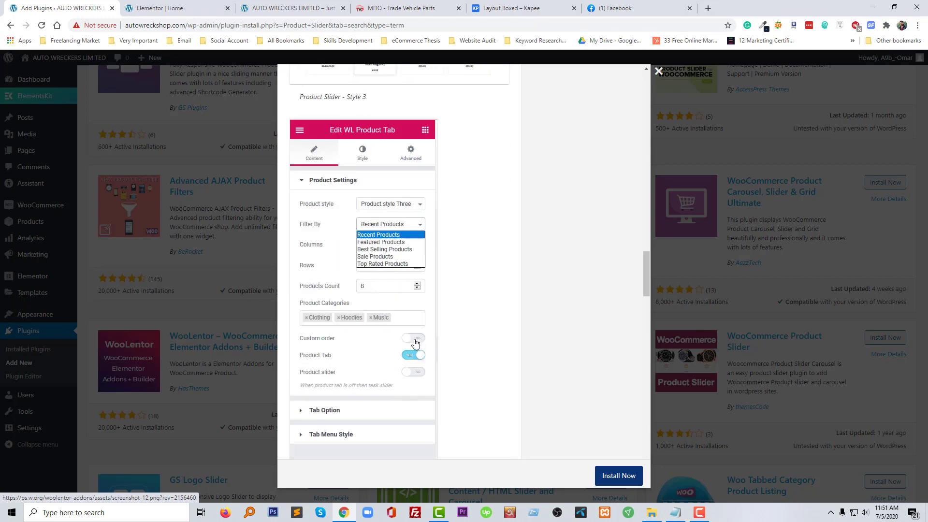
{"action": "scroll", "coordinate": [411, 356], "scroll_direction": "down", "scroll_amount": 12}
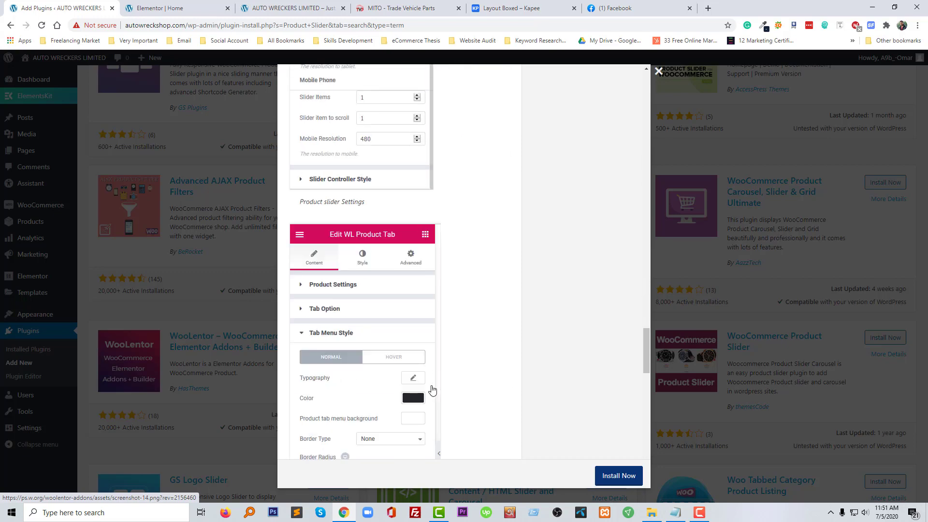
{"action": "left_click", "coordinate": [619, 476]}
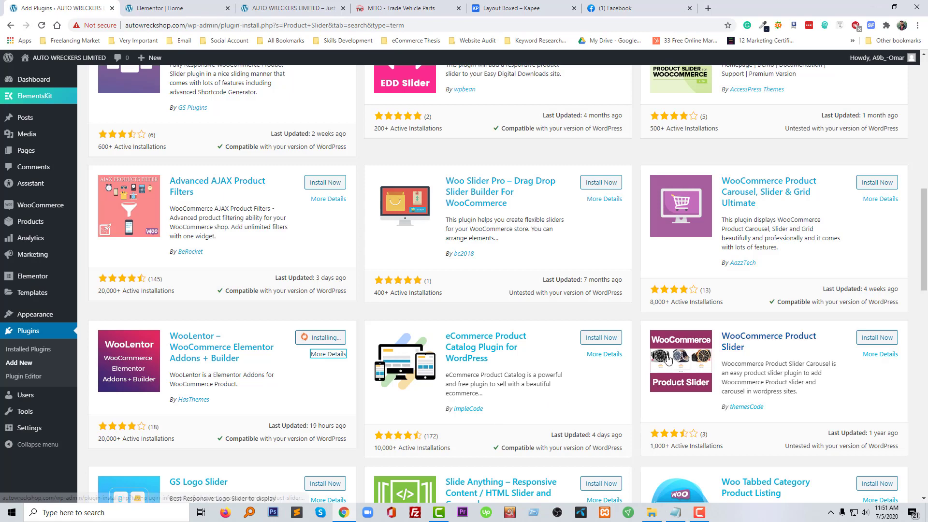
Review the screenshots of AazzTech's WooCommerce Product Carousel, Slider & Grid Ultimate and install the plugin.
{"action": "left_click", "coordinate": [876, 200]}
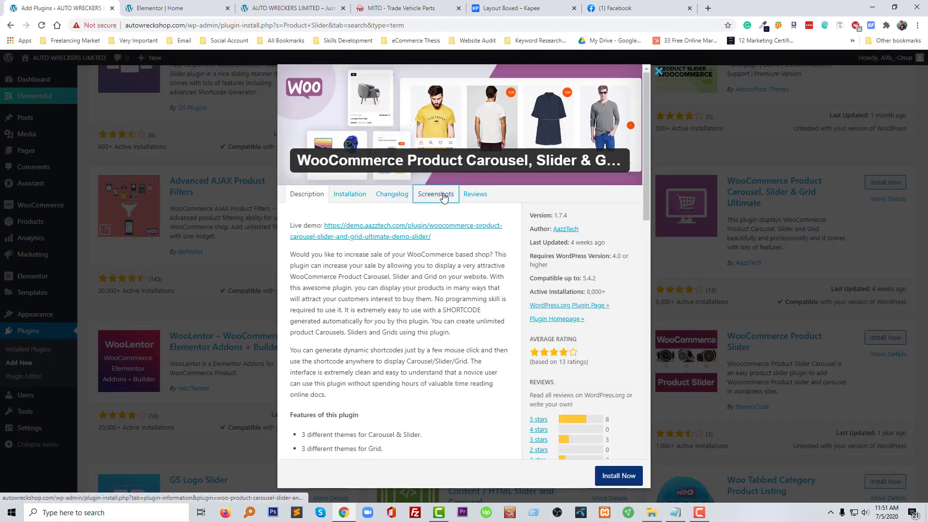
{"action": "left_click", "coordinate": [444, 196]}
{"action": "scroll", "coordinate": [460, 378], "scroll_direction": "down", "scroll_amount": 5}
{"action": "scroll", "coordinate": [462, 376], "scroll_direction": "down", "scroll_amount": 12}
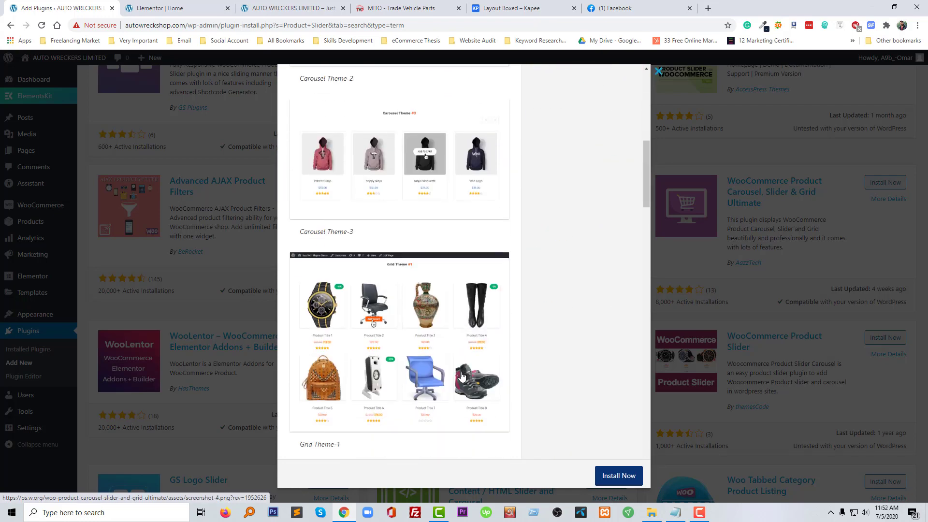
{"action": "scroll", "coordinate": [461, 376], "scroll_direction": "down", "scroll_amount": 15}
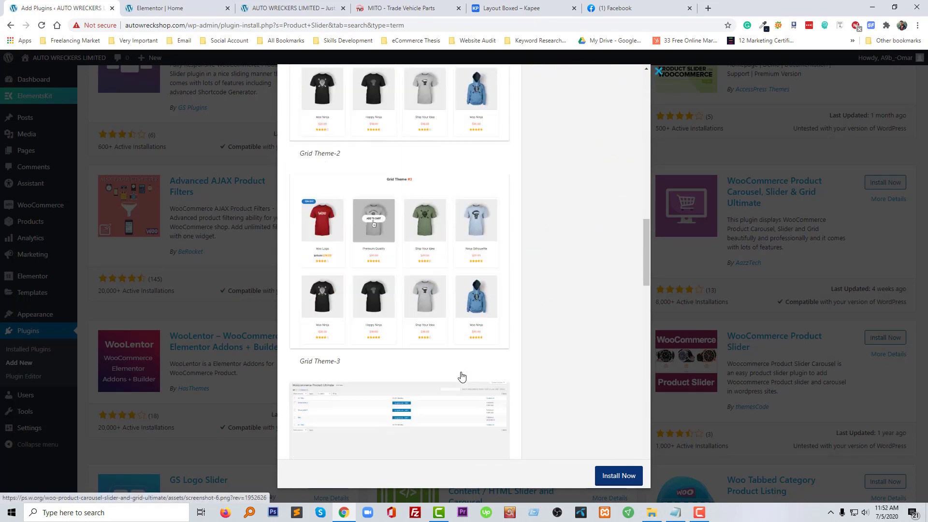
{"action": "scroll", "coordinate": [467, 390], "scroll_direction": "down", "scroll_amount": 2}
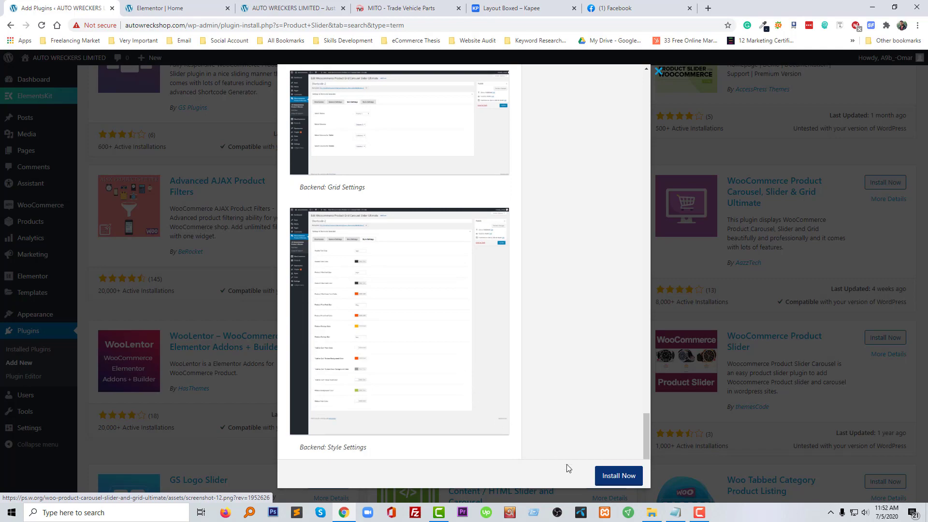
{"action": "left_click", "coordinate": [621, 475]}
Skim the remaining search results, open the installed plugins list and locate the added product slider plugins.
{"action": "scroll", "coordinate": [267, 402], "scroll_direction": "down", "scroll_amount": 7}
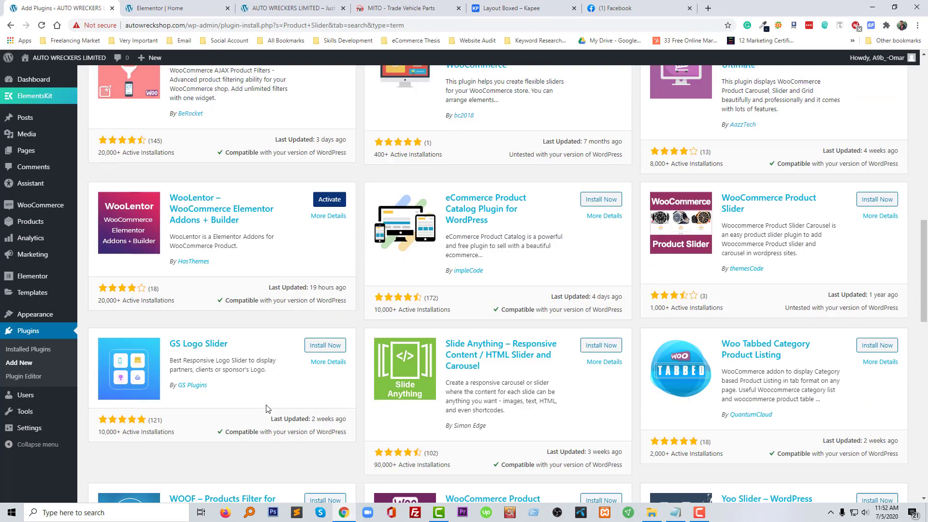
{"action": "scroll", "coordinate": [268, 402], "scroll_direction": "up", "scroll_amount": 15}
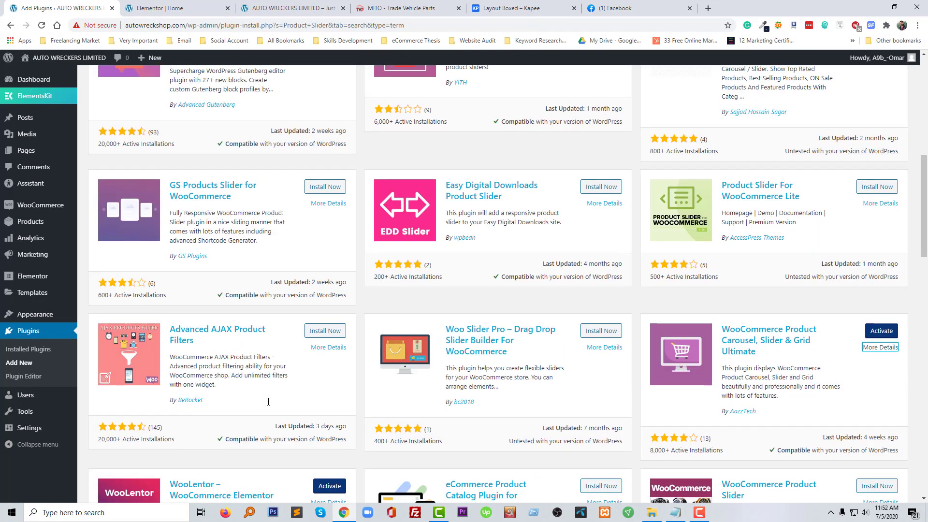
{"action": "scroll", "coordinate": [268, 405], "scroll_direction": "down", "scroll_amount": 10}
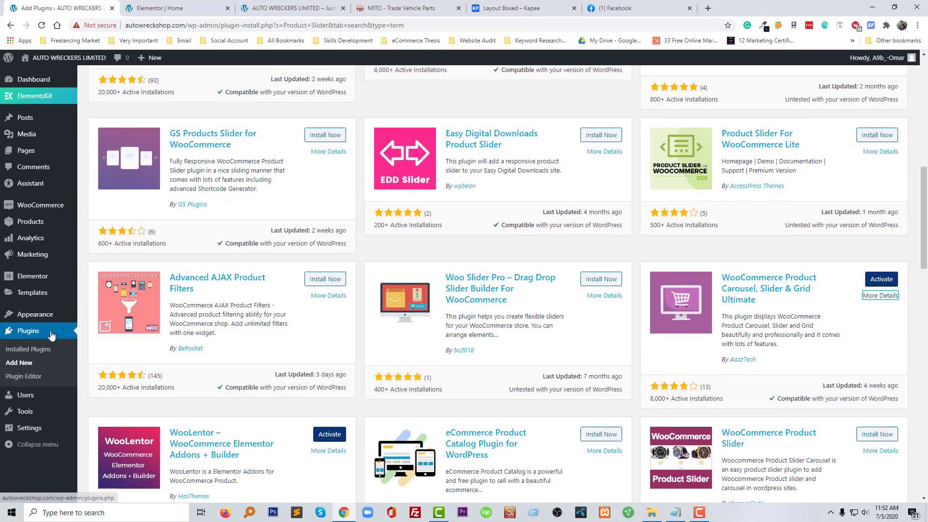
{"action": "left_click", "coordinate": [52, 335]}
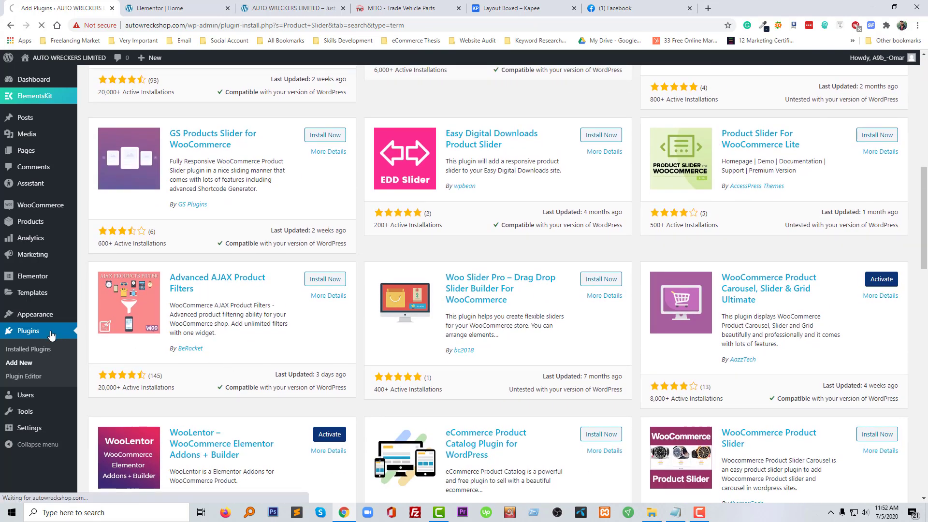
{"action": "scroll", "coordinate": [239, 338], "scroll_direction": "down", "scroll_amount": 3}
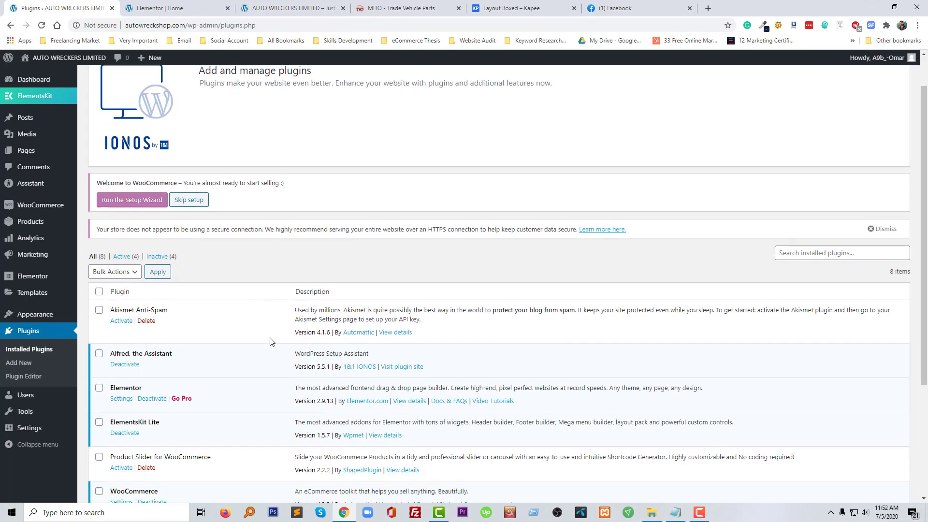
{"action": "scroll", "coordinate": [163, 377], "scroll_direction": "down", "scroll_amount": 2}
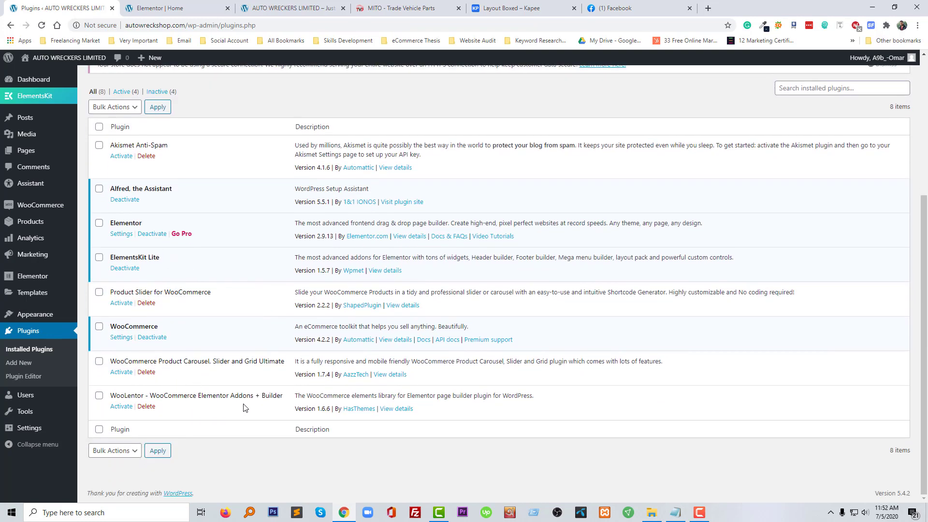
Read WooLentor's description in its plugin details and open its live demo in a new browser tab.
{"action": "left_click", "coordinate": [390, 409]}
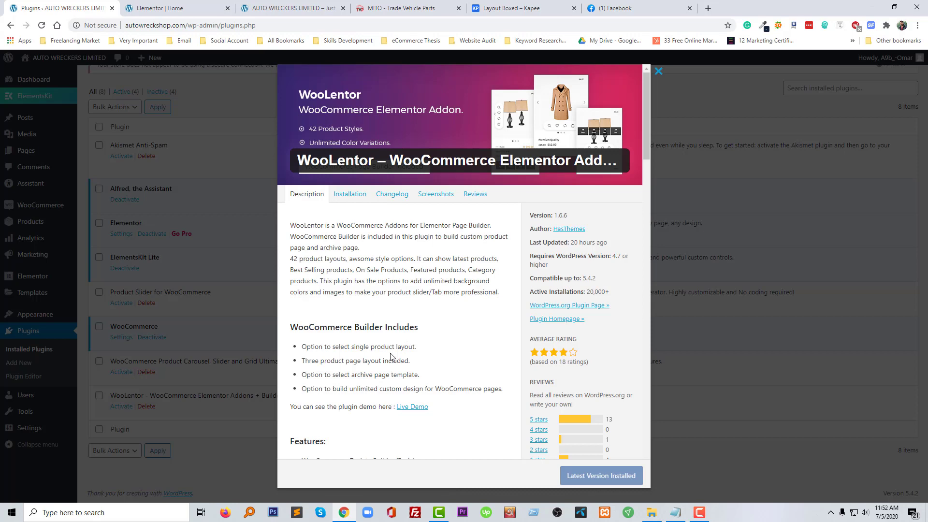
{"action": "scroll", "coordinate": [392, 356], "scroll_direction": "down", "scroll_amount": 7}
{"action": "scroll", "coordinate": [393, 358], "scroll_direction": "up", "scroll_amount": 4}
{"action": "right_click", "coordinate": [419, 264]}
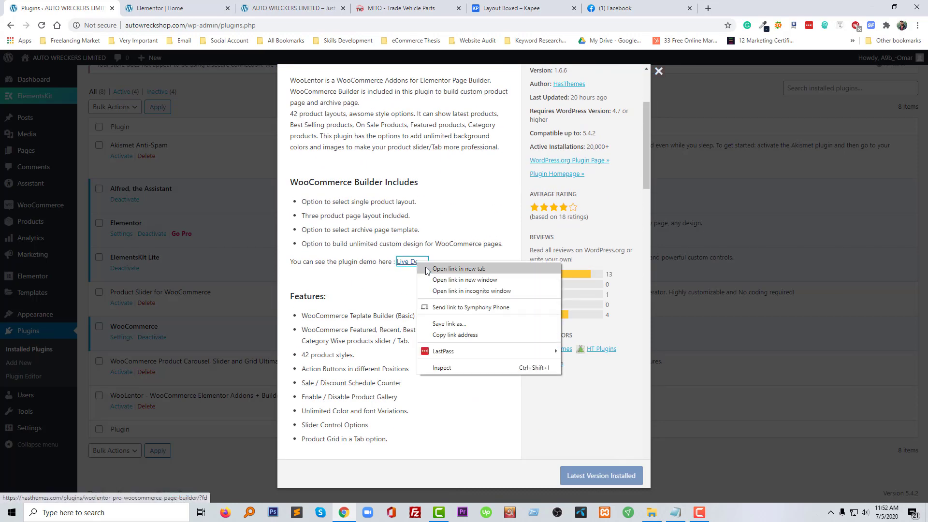
{"action": "left_click", "coordinate": [459, 269]}
{"action": "scroll", "coordinate": [345, 382], "scroll_direction": "down", "scroll_amount": 15}
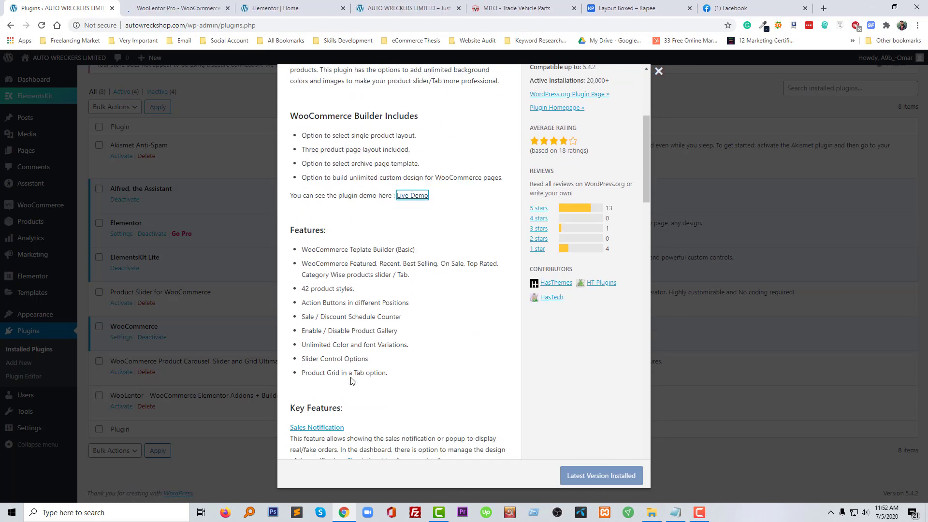
{"action": "scroll", "coordinate": [352, 379], "scroll_direction": "down", "scroll_amount": 6}
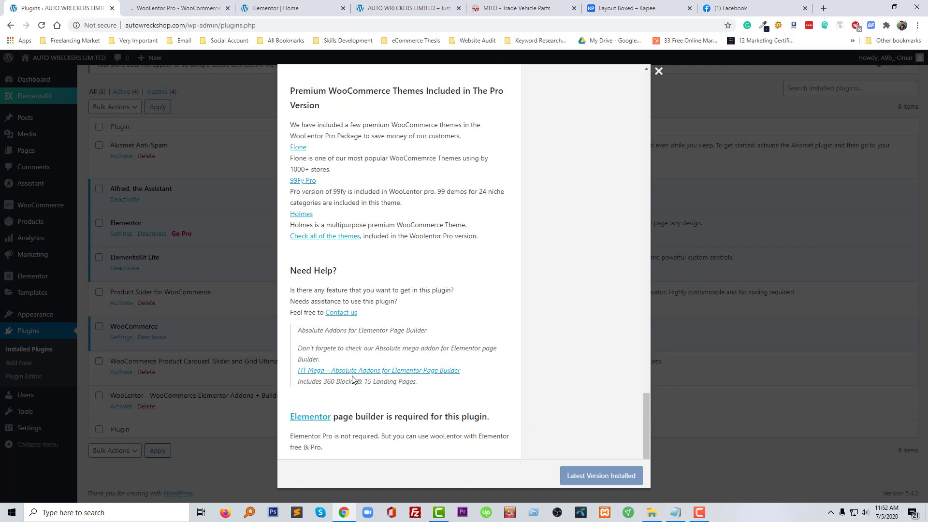
Look through the WooLentor Pro demo page, then close both the page and the WooLentor plugin details.
{"action": "left_click", "coordinate": [208, 8]}
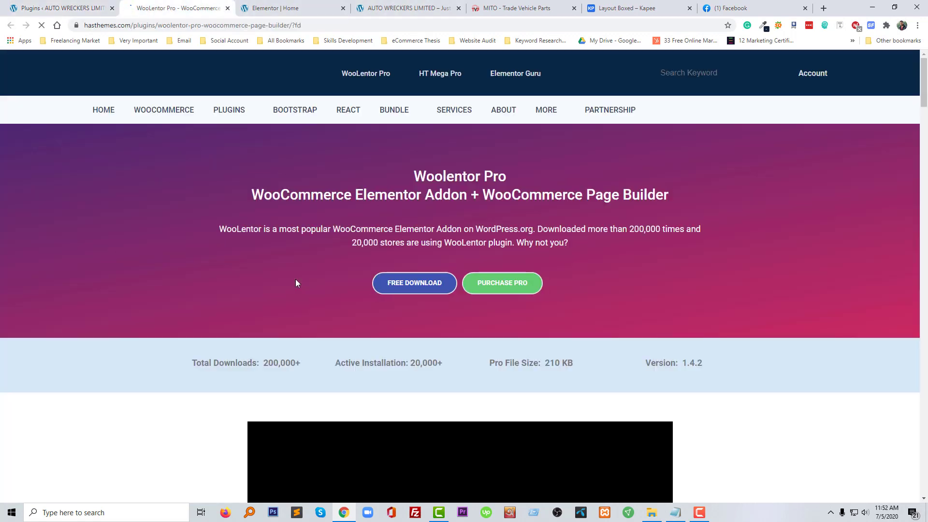
{"action": "scroll", "coordinate": [305, 311], "scroll_direction": "down", "scroll_amount": 10}
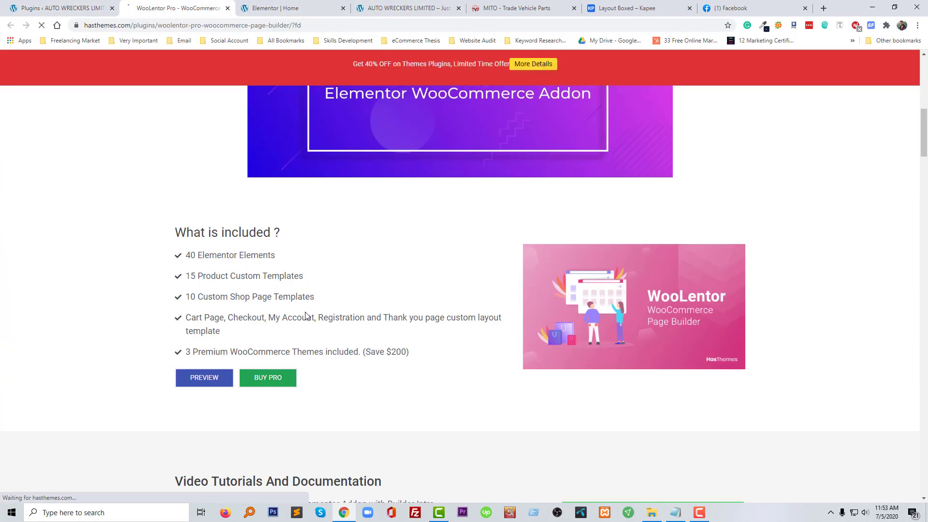
{"action": "scroll", "coordinate": [306, 315], "scroll_direction": "down", "scroll_amount": 15}
{"action": "scroll", "coordinate": [305, 316], "scroll_direction": "down", "scroll_amount": 10}
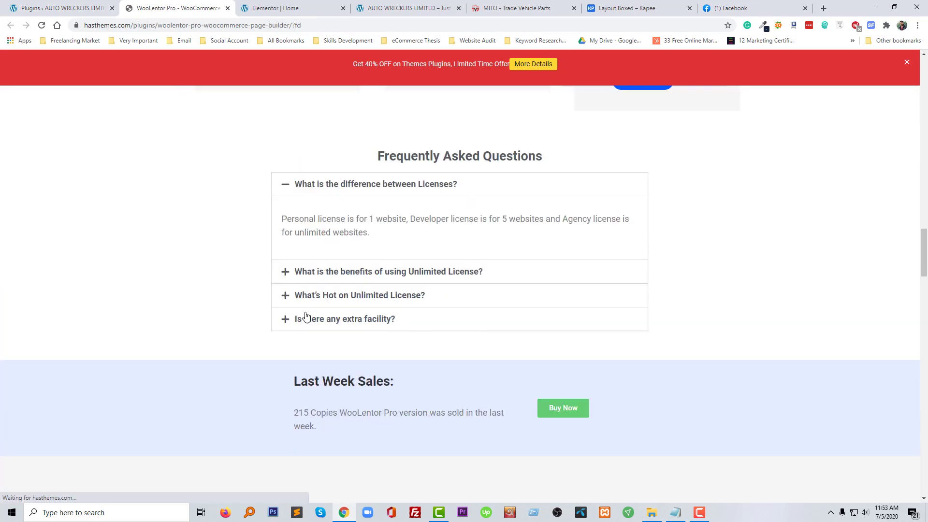
{"action": "left_click", "coordinate": [74, 5]}
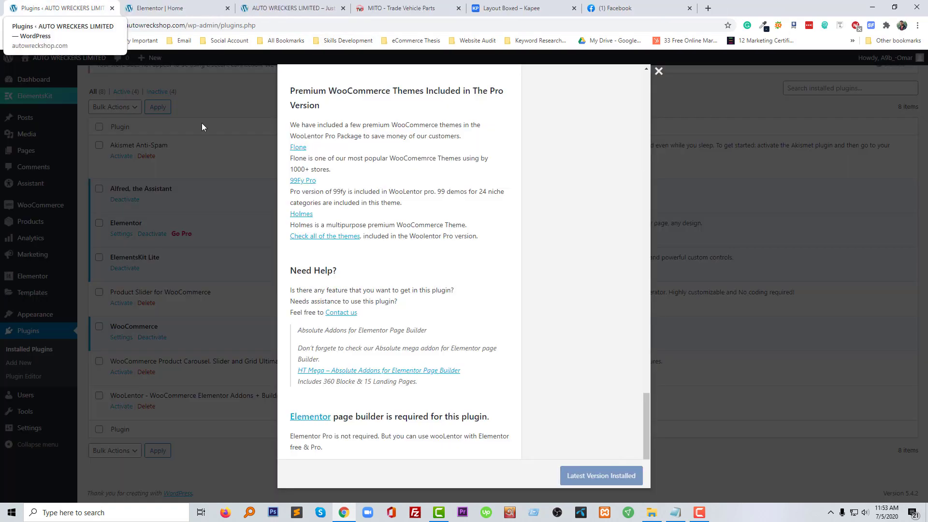
{"action": "left_click", "coordinate": [658, 71]}
Check the carousel, grid and backend screenshots of the installed WooCommerce Product Carousel, Slider and Grid Ultimate.
{"action": "left_click", "coordinate": [391, 375]}
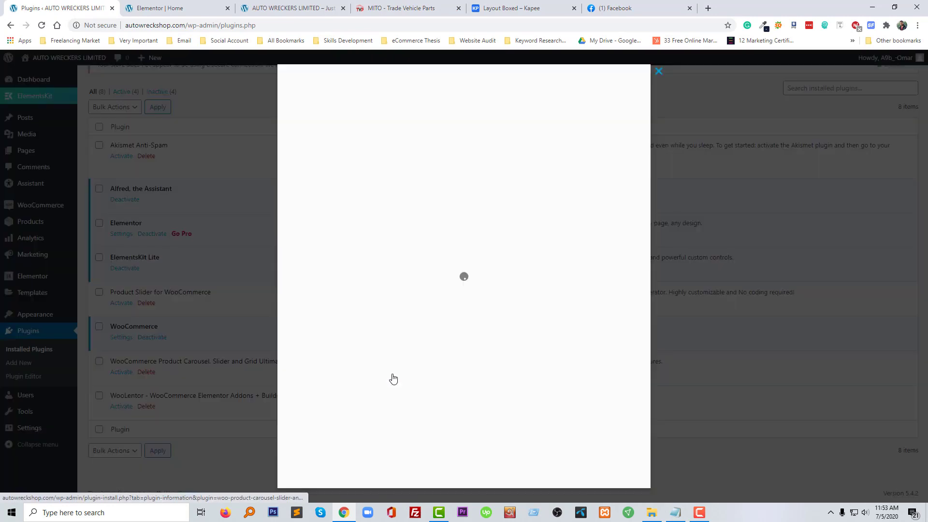
{"action": "left_click", "coordinate": [435, 194]}
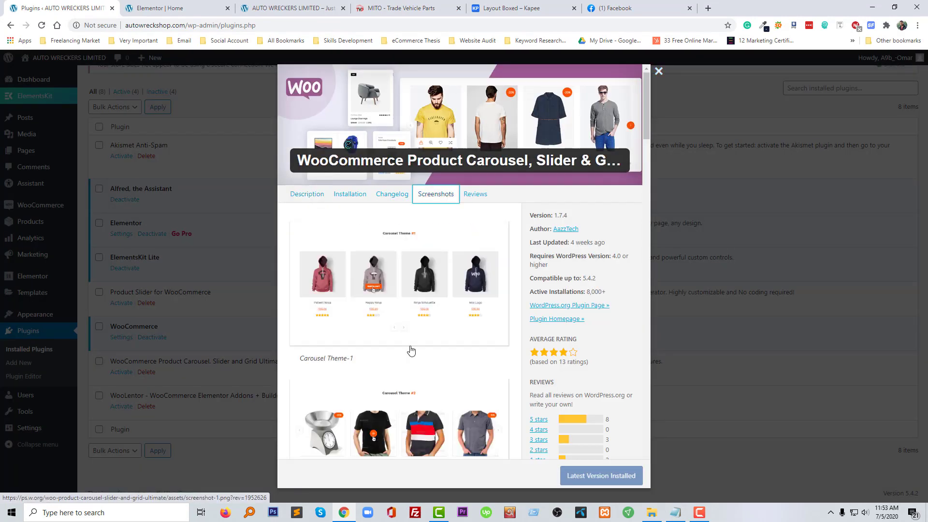
{"action": "scroll", "coordinate": [441, 365], "scroll_direction": "down", "scroll_amount": 10}
{"action": "scroll", "coordinate": [441, 365], "scroll_direction": "down", "scroll_amount": 15}
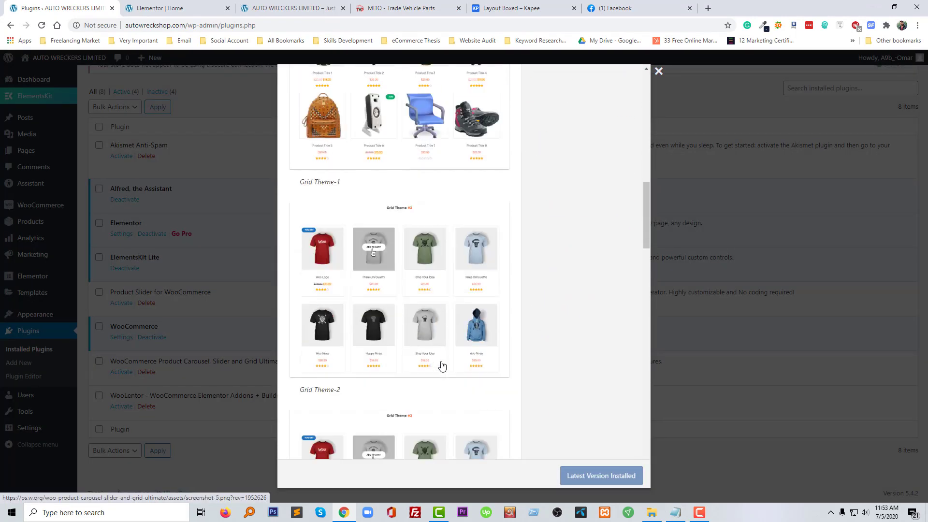
{"action": "scroll", "coordinate": [446, 357], "scroll_direction": "down", "scroll_amount": 5}
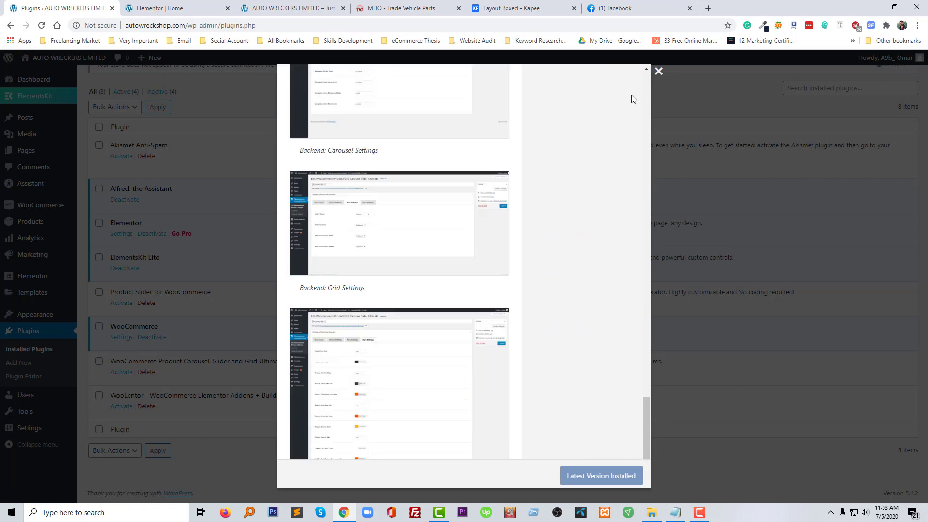
{"action": "left_click", "coordinate": [658, 71]}
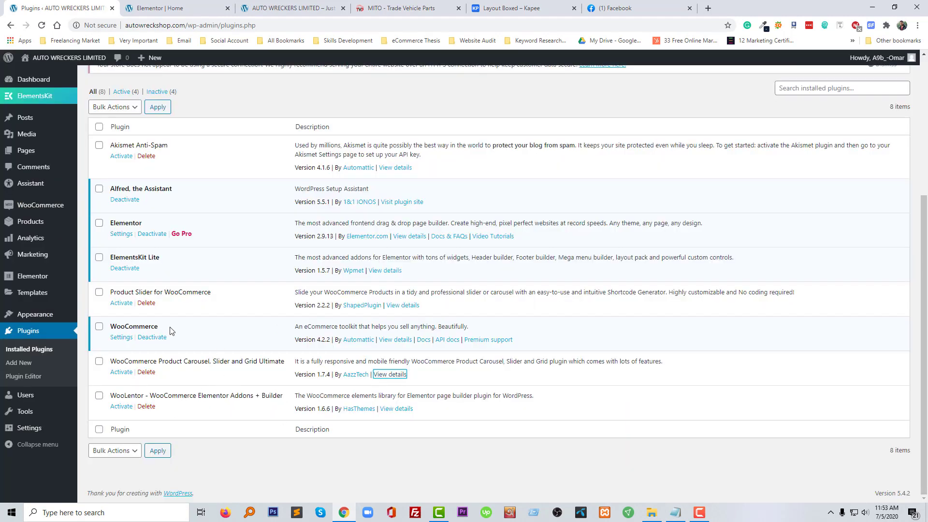
Check the slider control and display option screenshots of ShapedPlugin's installed Product Slider for WooCommerce.
{"action": "left_click", "coordinate": [402, 306]}
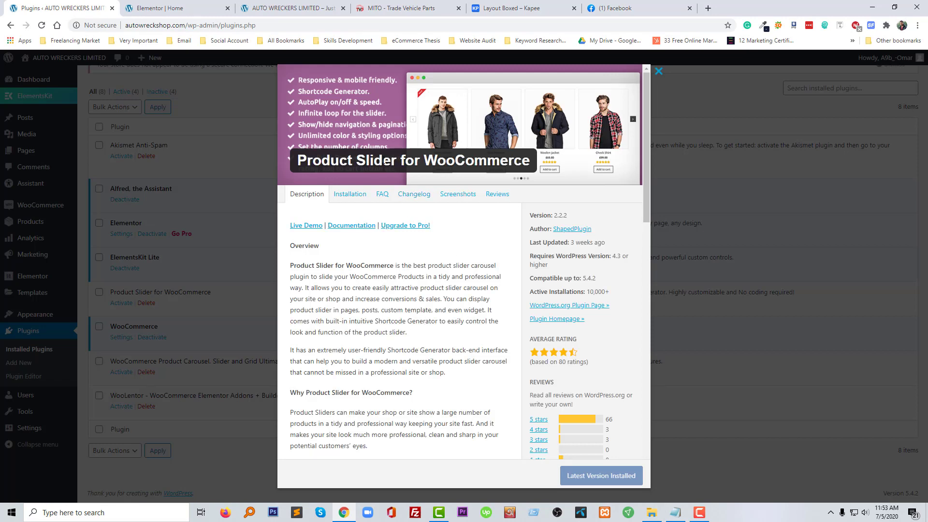
{"action": "left_click", "coordinate": [458, 194]}
{"action": "scroll", "coordinate": [439, 330], "scroll_direction": "down", "scroll_amount": 10}
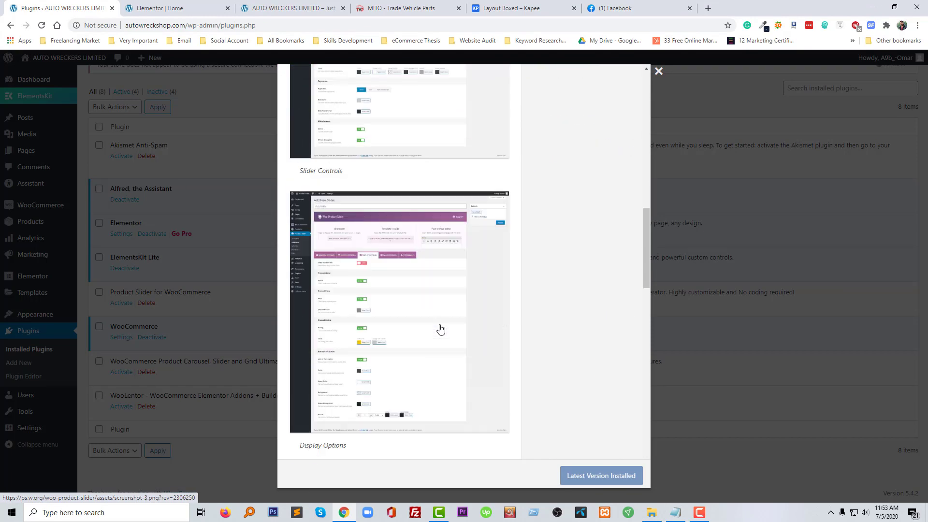
{"action": "scroll", "coordinate": [440, 329], "scroll_direction": "down", "scroll_amount": 8}
{"action": "left_click", "coordinate": [658, 71]}
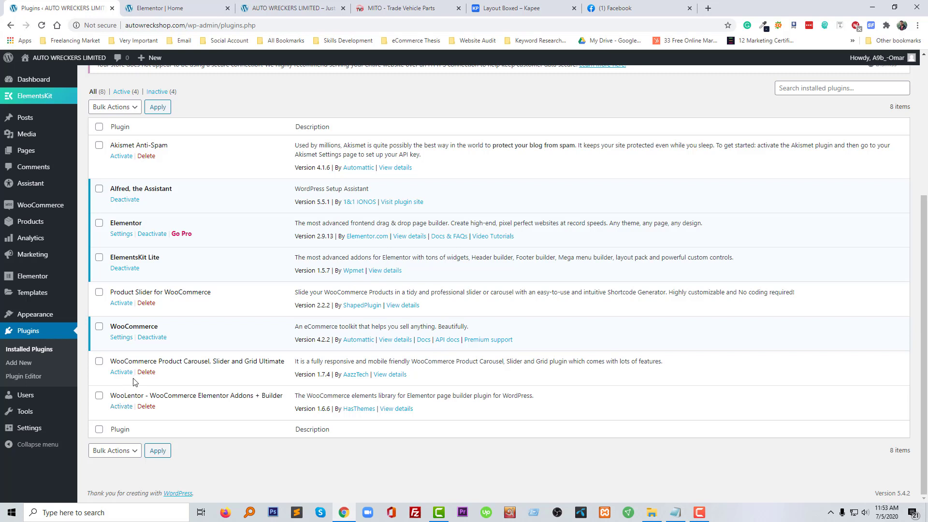
Activate WooCommerce Product Carousel, Slider and Grid Ultimate and start a new Woocommerce Product Ultimate entry.
{"action": "left_click", "coordinate": [122, 372]}
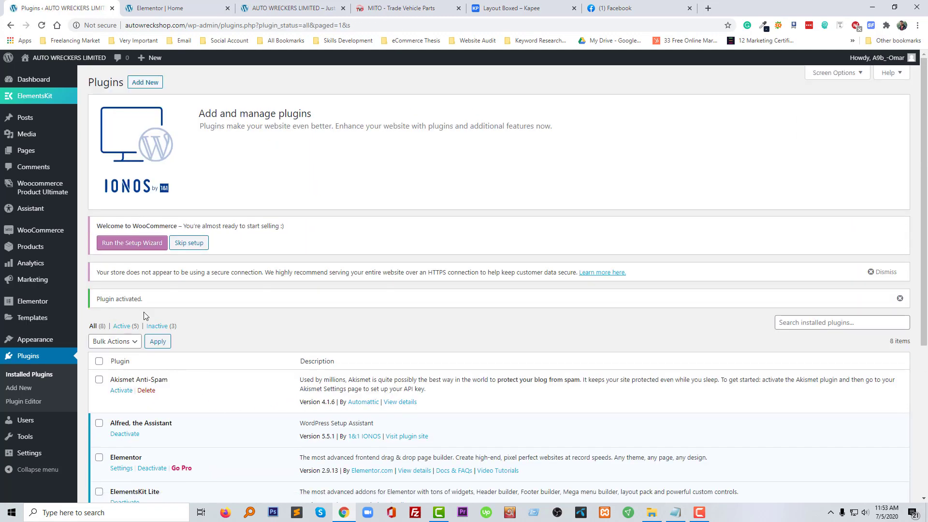
{"action": "mouse_move", "coordinate": [43, 189]}
{"action": "left_click", "coordinate": [110, 190]}
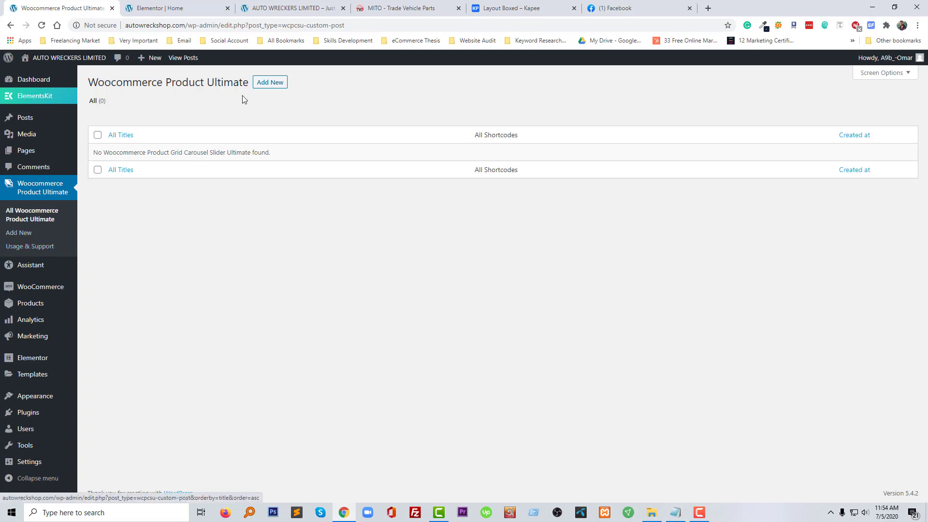
{"action": "left_click", "coordinate": [260, 87]}
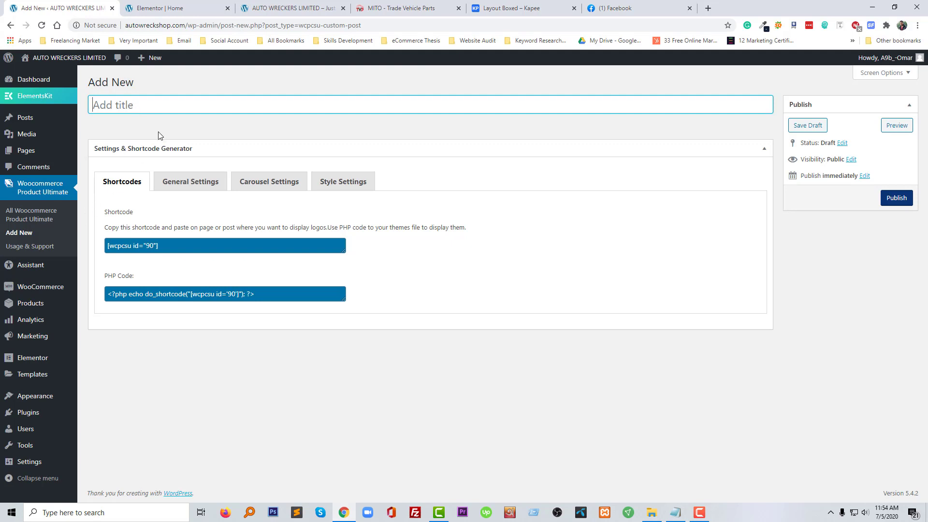
Title the entry Product Gigs, publish it, and set its general layout to Grid.
{"action": "type", "text": "Product Gigs"}
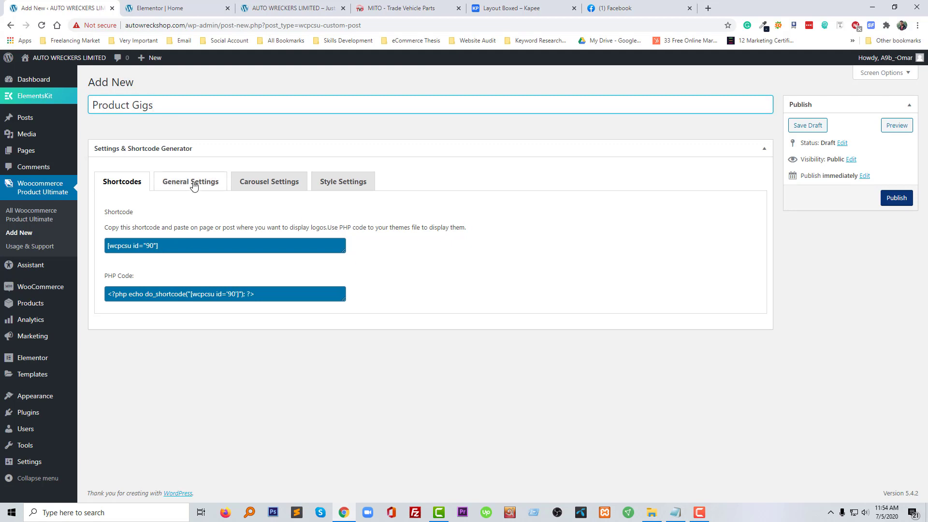
{"action": "left_click", "coordinate": [897, 200]}
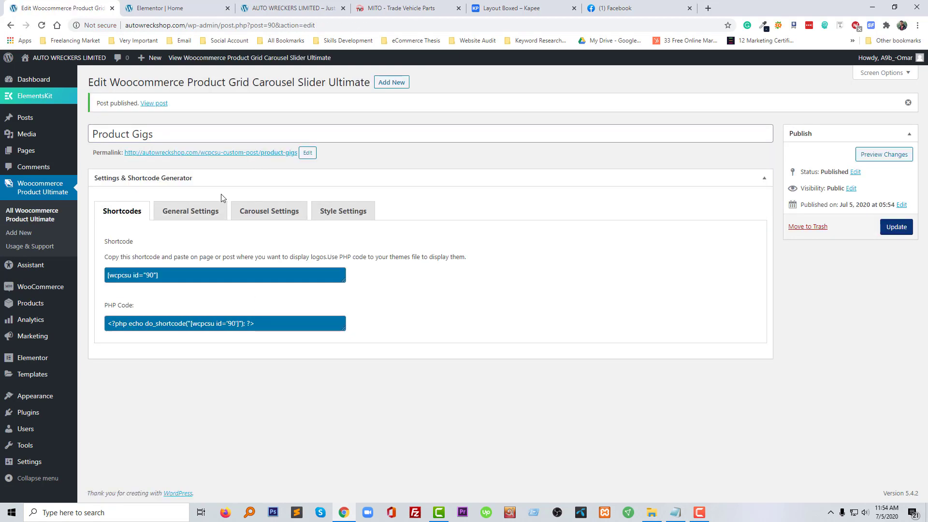
{"action": "left_click", "coordinate": [195, 215]}
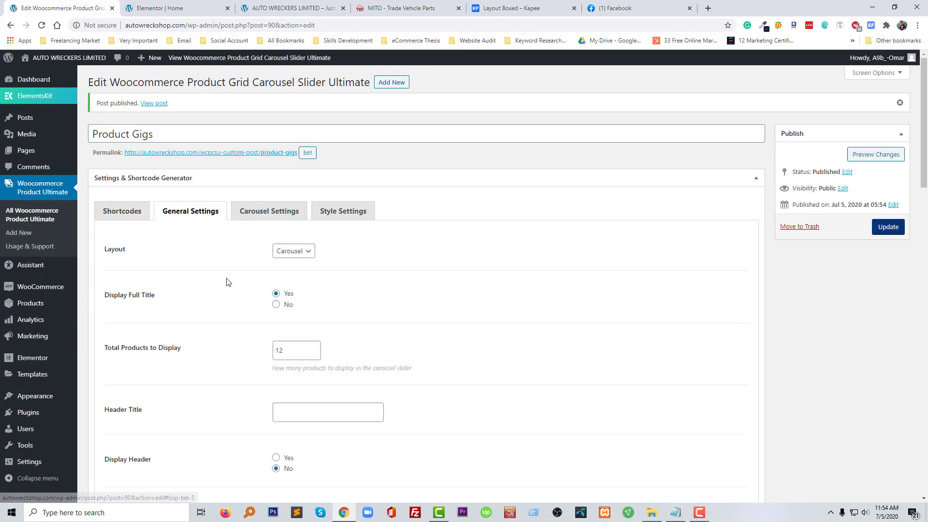
{"action": "left_click", "coordinate": [290, 255]}
{"action": "left_click", "coordinate": [283, 273]}
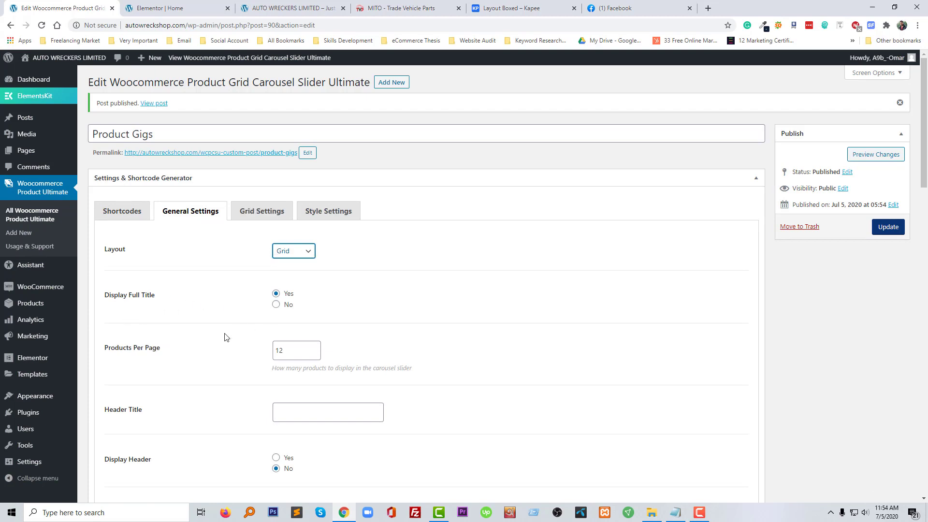
Check the section headings in the reference screenshot on Facebook, then set the header title to Top Trending and enable the header display.
{"action": "scroll", "coordinate": [275, 329], "scroll_direction": "down", "scroll_amount": 1}
{"action": "scroll", "coordinate": [151, 354], "scroll_direction": "down", "scroll_amount": 1}
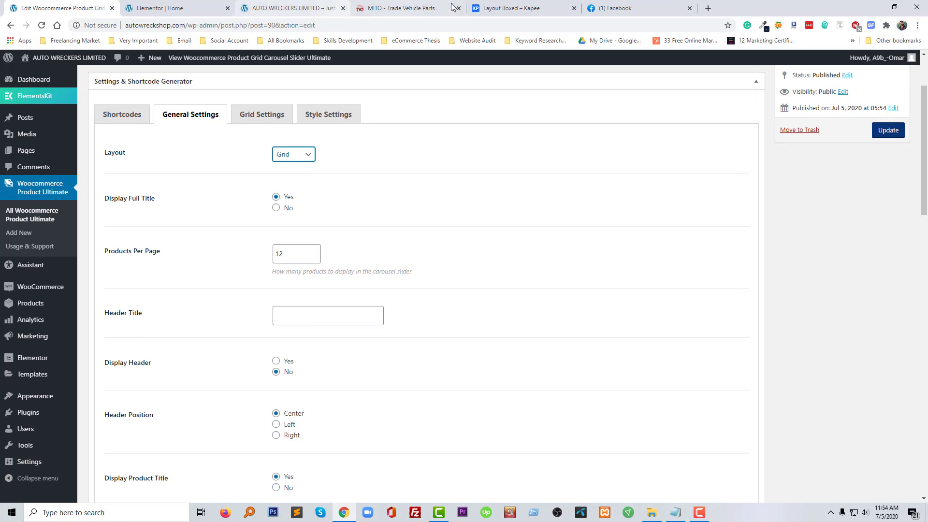
{"action": "left_click", "coordinate": [615, 4]}
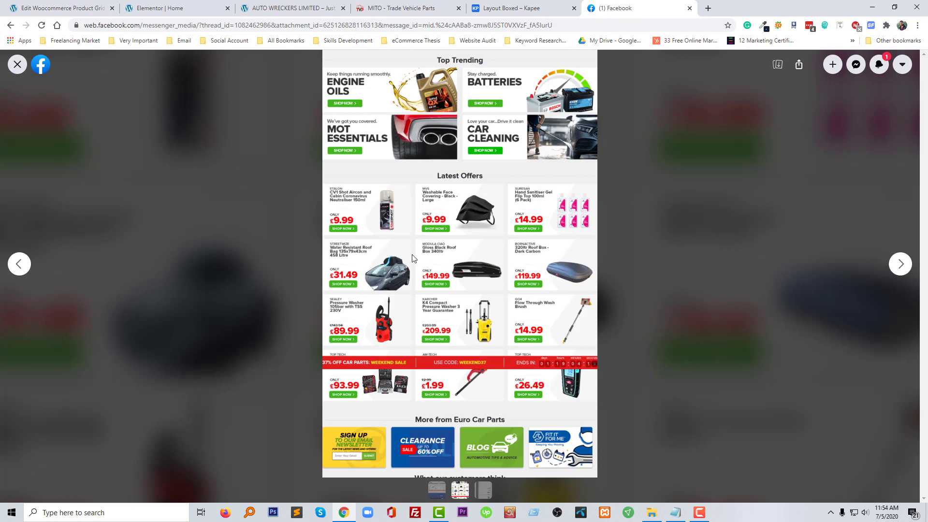
{"action": "left_click", "coordinate": [71, 5]}
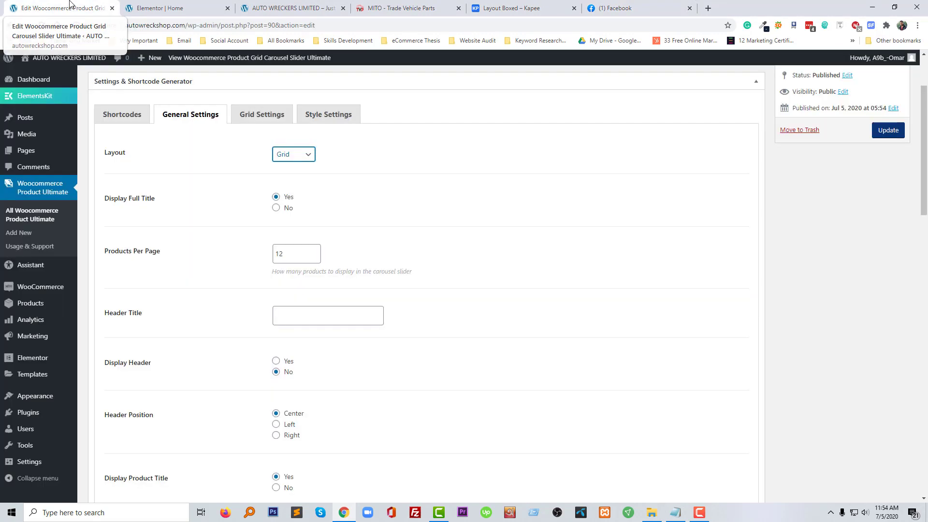
{"action": "left_click", "coordinate": [296, 320]}
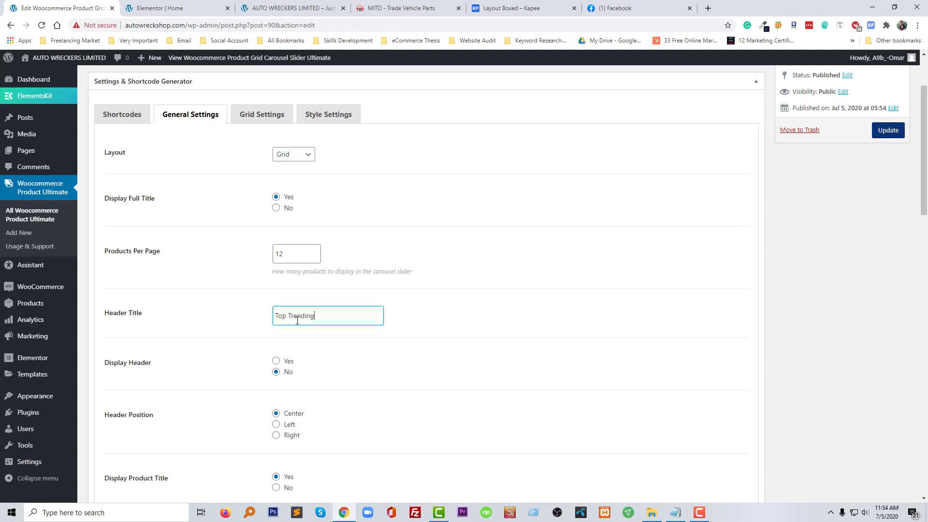
{"action": "left_click", "coordinate": [282, 362]}
Review the remaining general settings, from header position to image height, and update the Product Gigs entry.
{"action": "scroll", "coordinate": [232, 410], "scroll_direction": "down", "scroll_amount": 1}
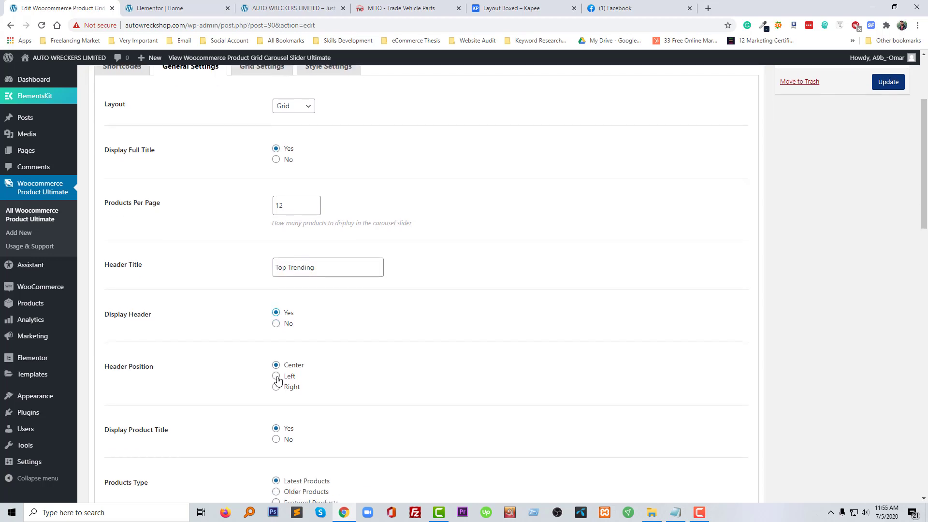
{"action": "scroll", "coordinate": [242, 407], "scroll_direction": "down", "scroll_amount": 2}
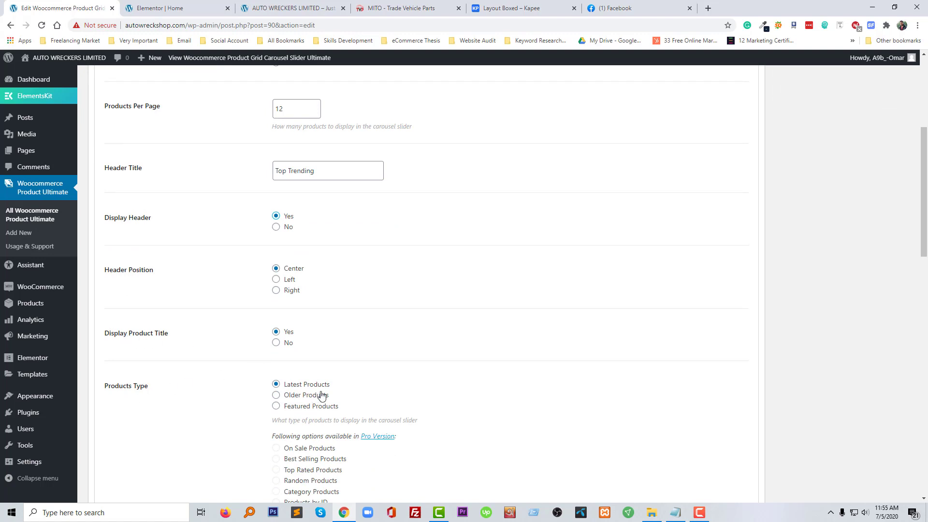
{"action": "scroll", "coordinate": [349, 399], "scroll_direction": "down", "scroll_amount": 1}
{"action": "scroll", "coordinate": [261, 384], "scroll_direction": "down", "scroll_amount": 1}
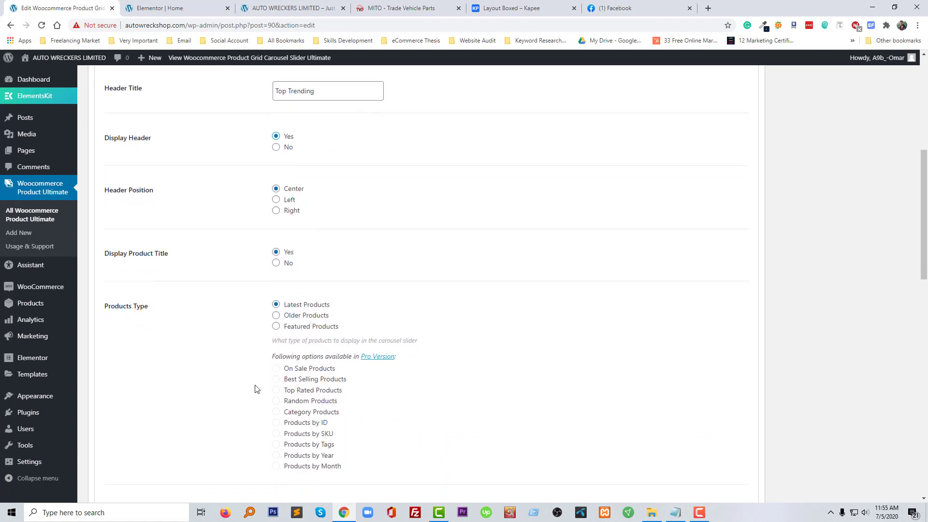
{"action": "scroll", "coordinate": [307, 394], "scroll_direction": "down", "scroll_amount": 2}
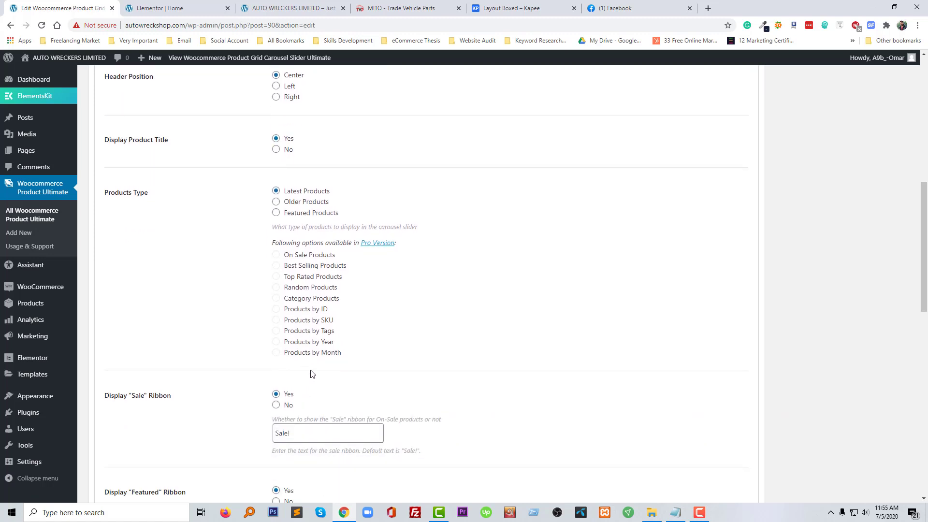
{"action": "scroll", "coordinate": [150, 406], "scroll_direction": "down", "scroll_amount": 3}
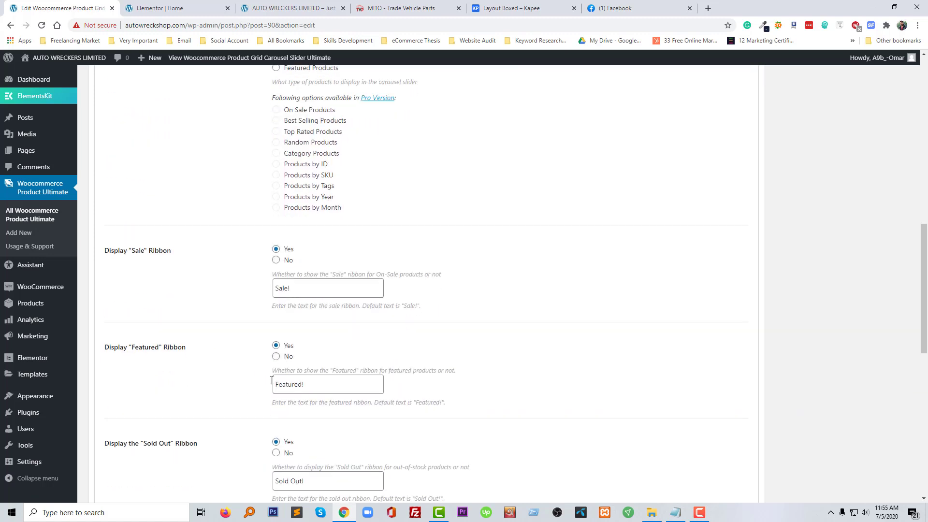
{"action": "scroll", "coordinate": [232, 393], "scroll_direction": "down", "scroll_amount": 3}
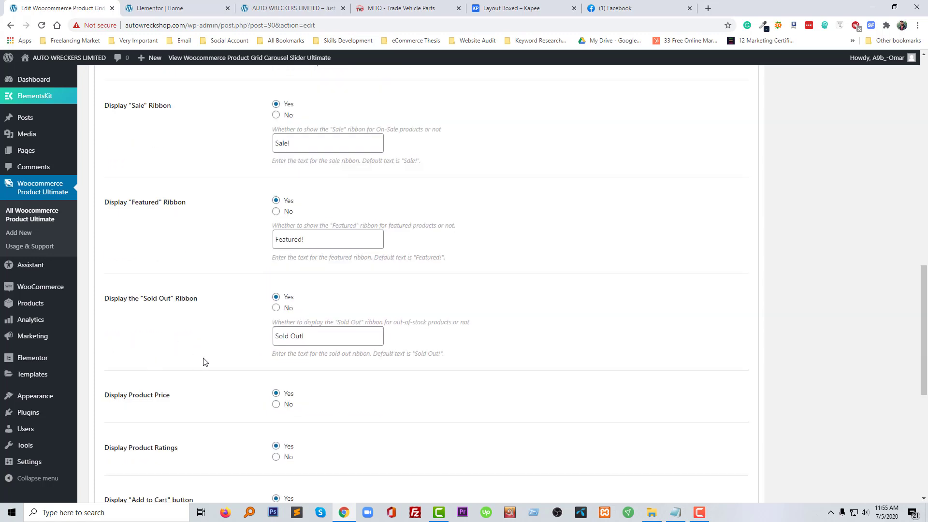
{"action": "scroll", "coordinate": [203, 362], "scroll_direction": "down", "scroll_amount": 7}
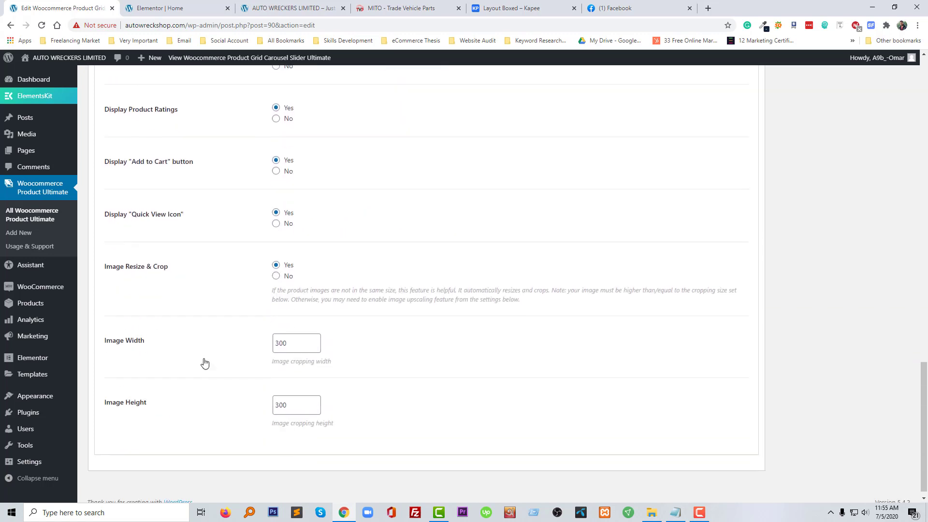
{"action": "scroll", "coordinate": [206, 361], "scroll_direction": "down", "scroll_amount": 1}
{"action": "scroll", "coordinate": [506, 441], "scroll_direction": "up", "scroll_amount": 11}
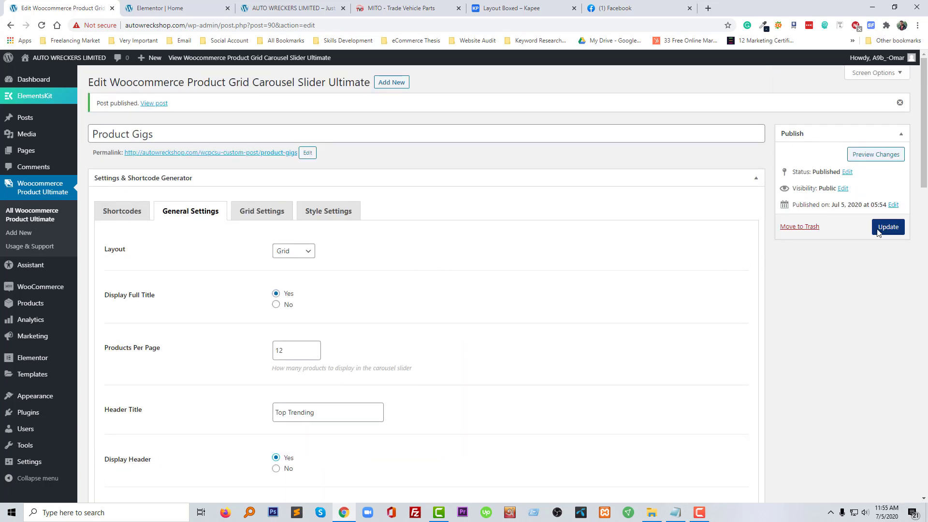
{"action": "left_click", "coordinate": [878, 230]}
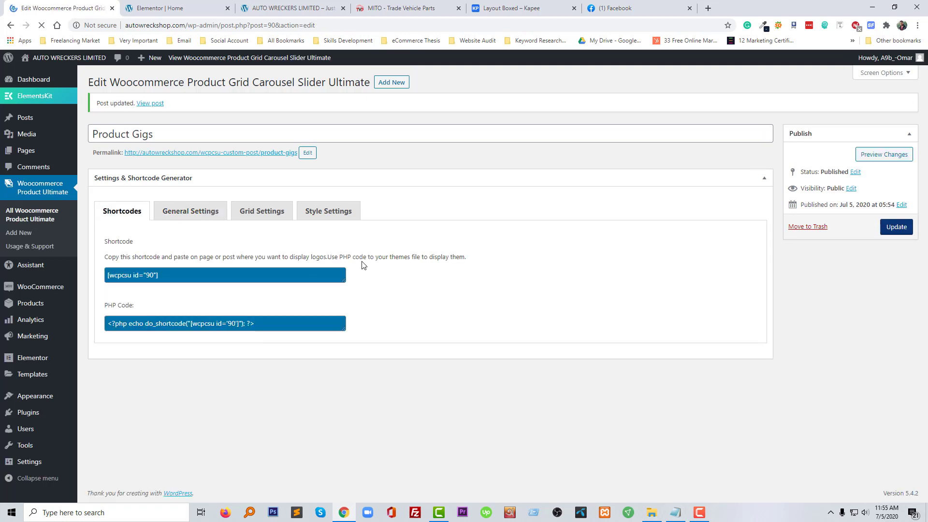
Look through the entry's grid settings, including the available themes and column options, and its style settings.
{"action": "left_click", "coordinate": [260, 211]}
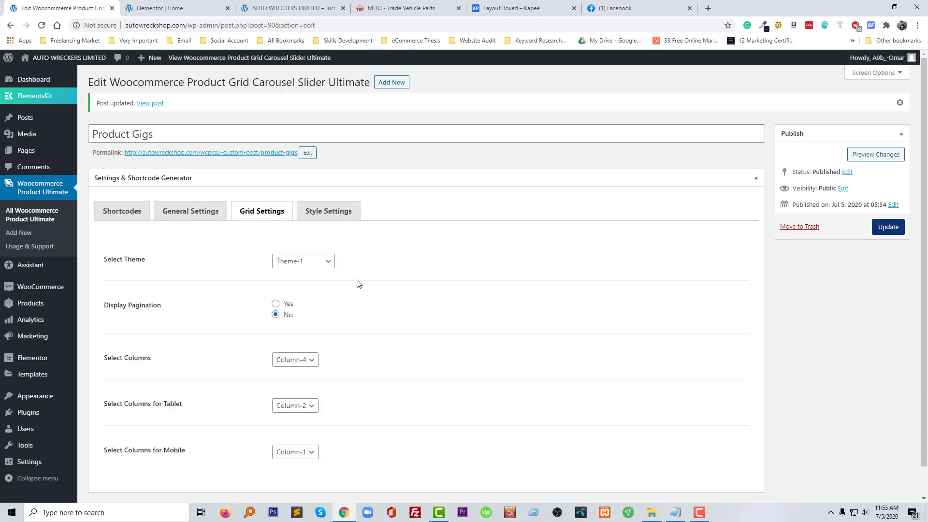
{"action": "left_click", "coordinate": [319, 264]}
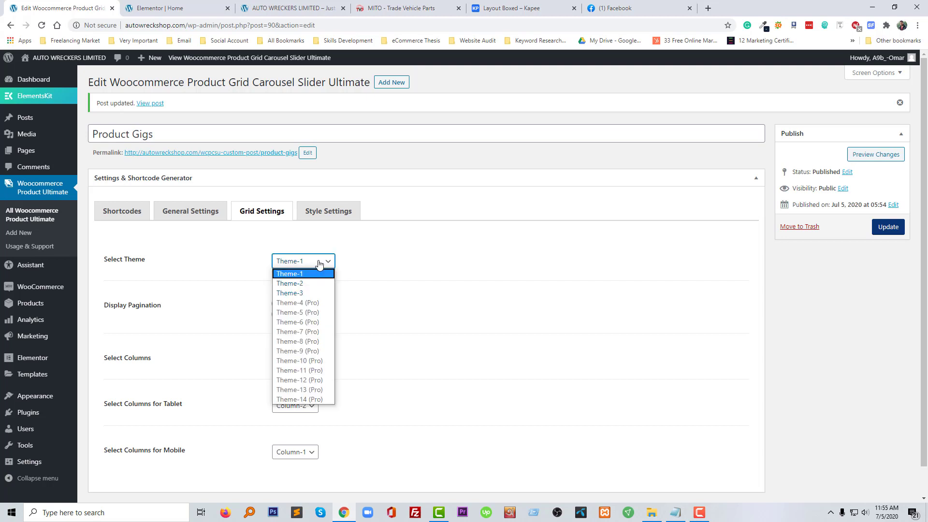
{"action": "left_click", "coordinate": [319, 264]}
{"action": "left_click", "coordinate": [332, 211]}
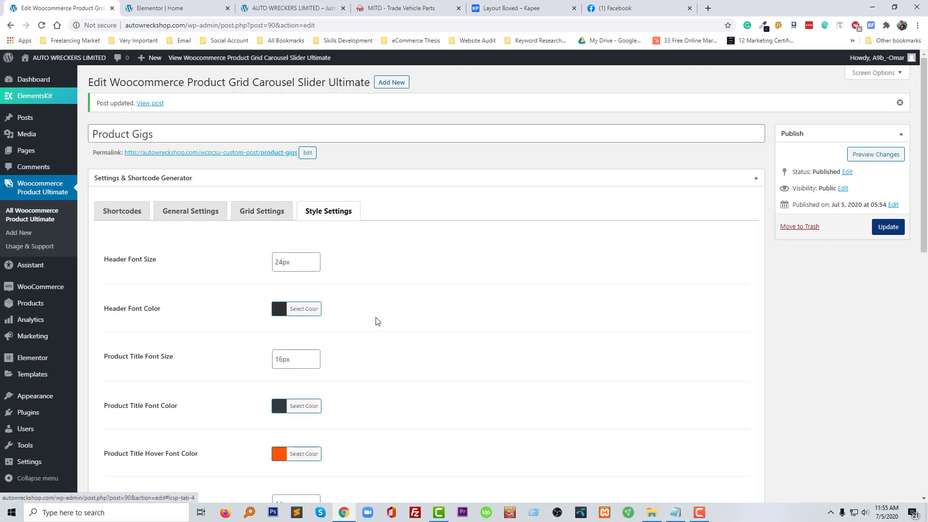
{"action": "scroll", "coordinate": [377, 321], "scroll_direction": "down", "scroll_amount": 12}
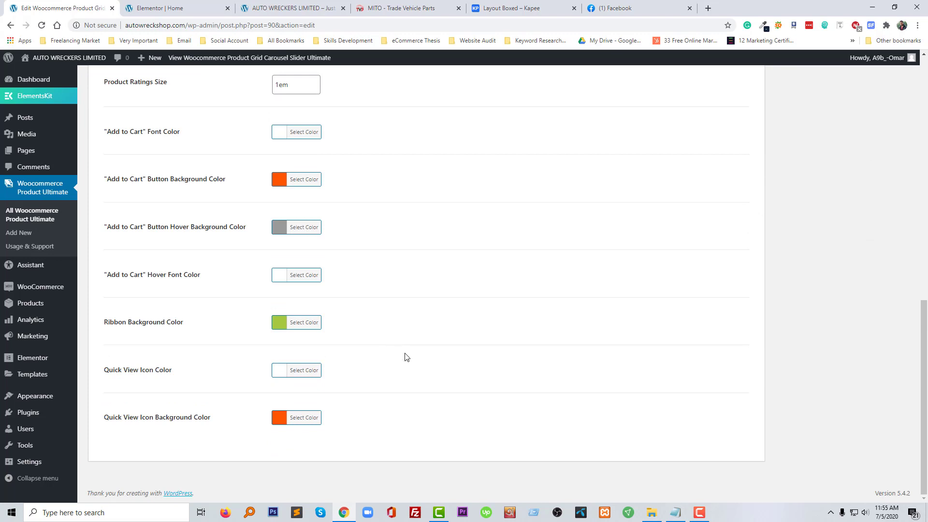
{"action": "scroll", "coordinate": [406, 356], "scroll_direction": "up", "scroll_amount": 12}
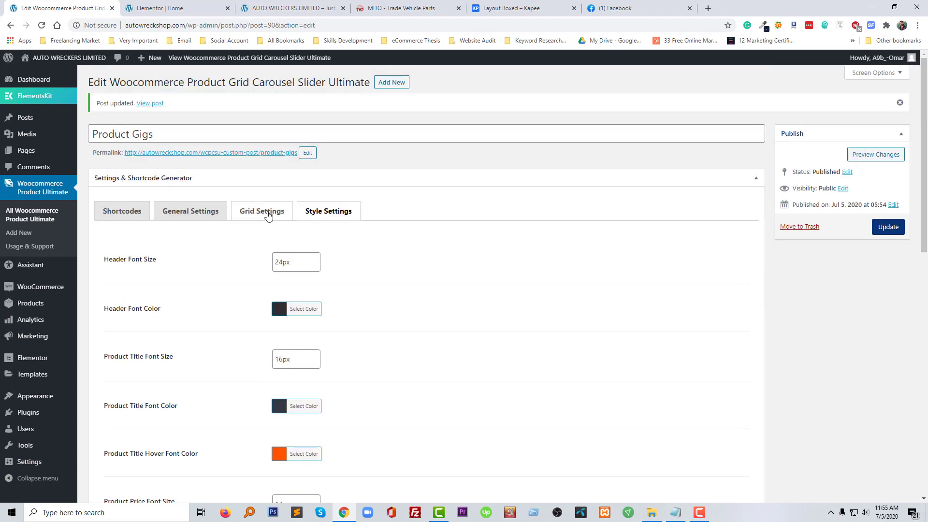
{"action": "left_click", "coordinate": [265, 213]}
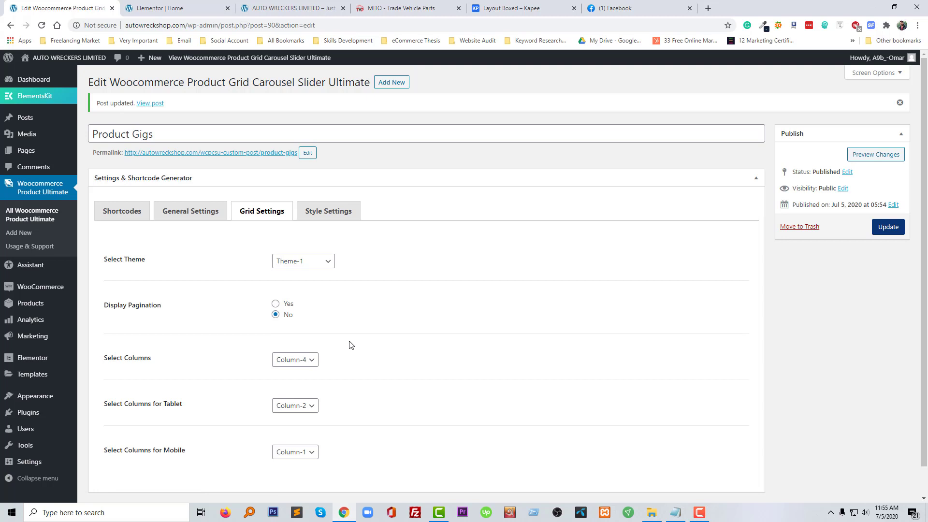
{"action": "scroll", "coordinate": [351, 345], "scroll_direction": "down", "scroll_amount": 1}
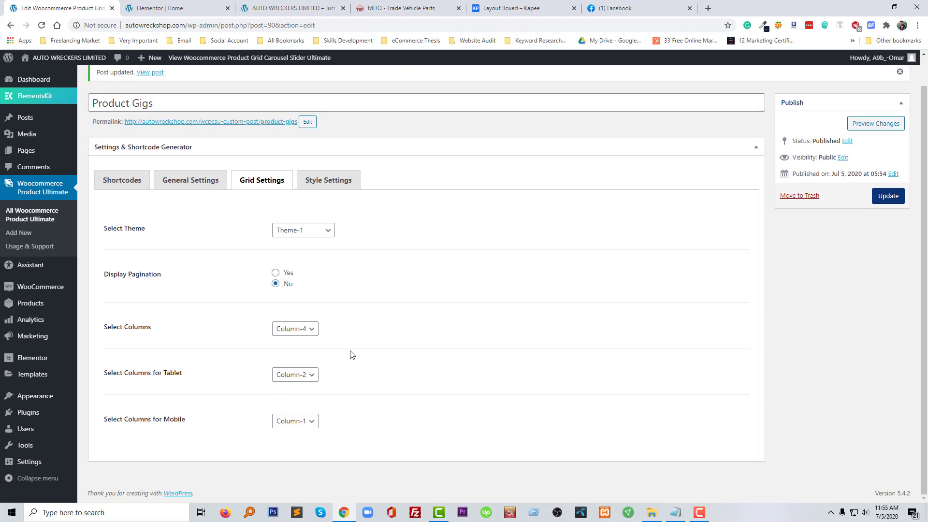
{"action": "scroll", "coordinate": [339, 338], "scroll_direction": "up", "scroll_amount": 1}
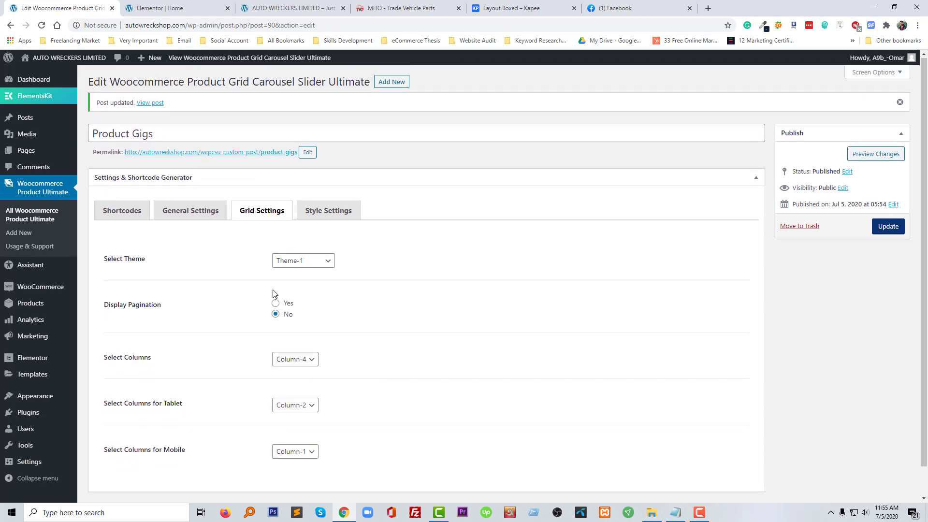
Copy the Product Gigs shortcode [wcpcsu id="90"].
{"action": "left_click", "coordinate": [205, 215]}
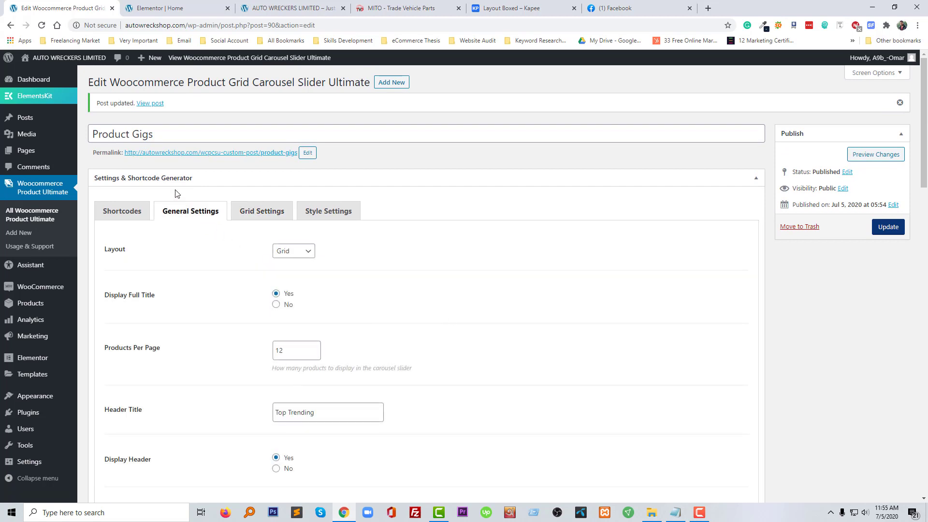
{"action": "left_click", "coordinate": [129, 213]}
{"action": "left_click", "coordinate": [166, 275]}
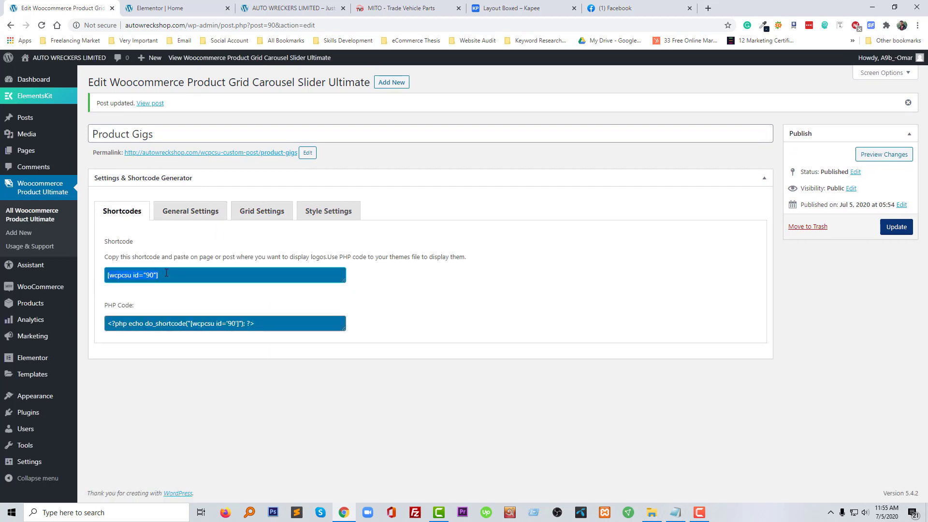
Switch to the Home page in Elementor and delete the Products widget beside the product categories.
{"action": "left_click", "coordinate": [260, 4]}
{"action": "left_click", "coordinate": [188, 8]}
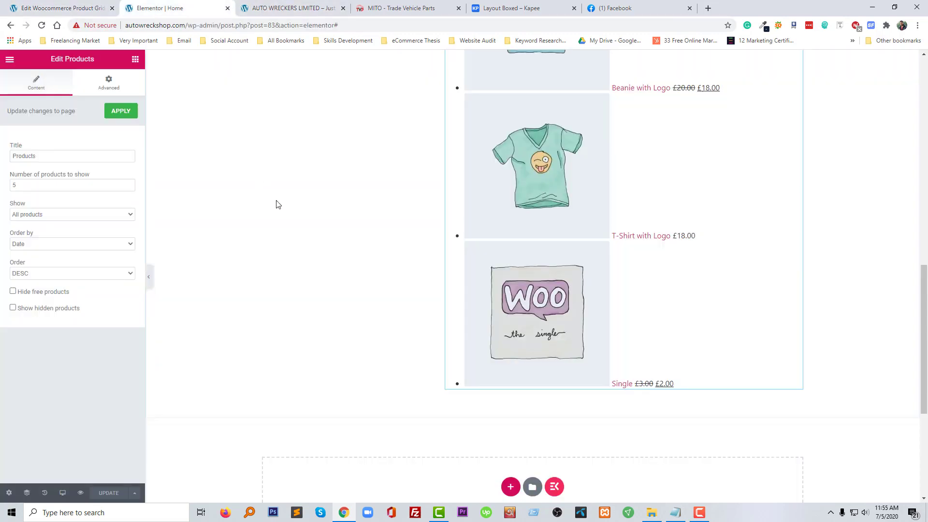
{"action": "scroll", "coordinate": [511, 276], "scroll_direction": "up", "scroll_amount": 6}
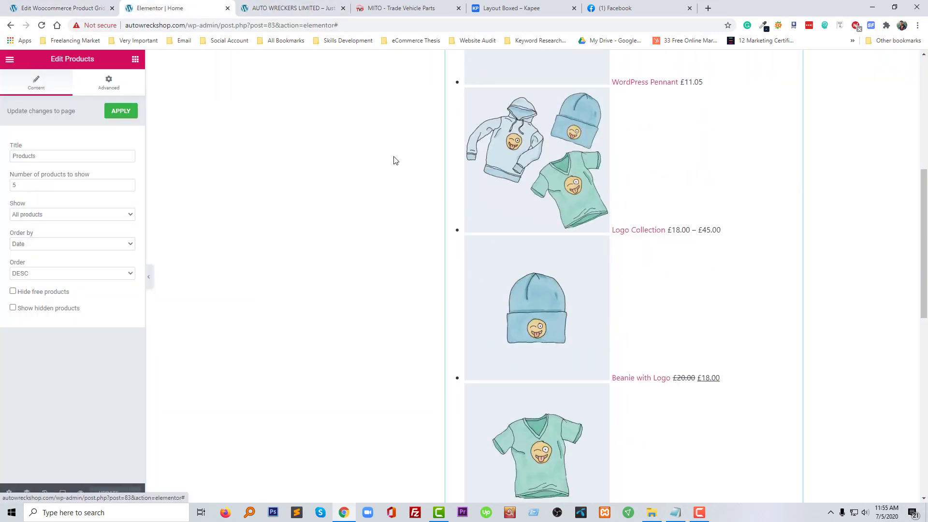
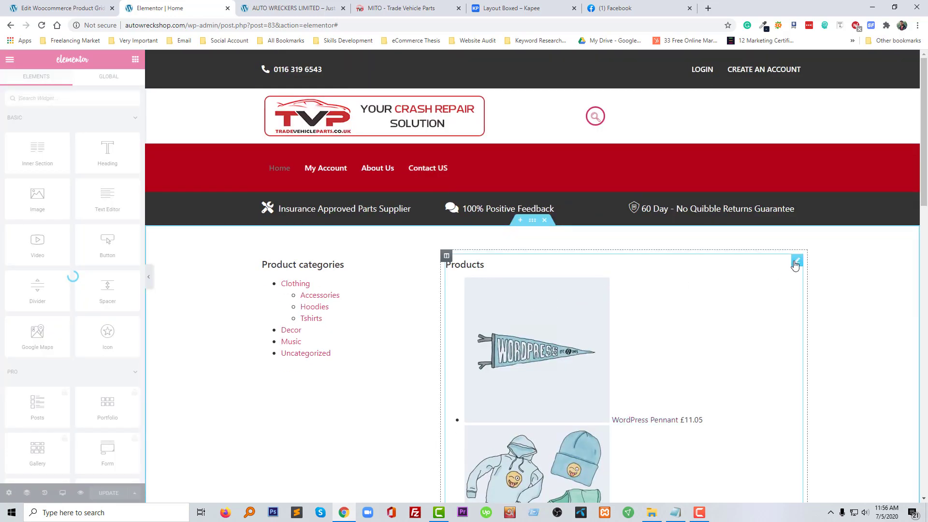
{"action": "right_click", "coordinate": [796, 263]}
{"action": "left_click", "coordinate": [818, 400]}
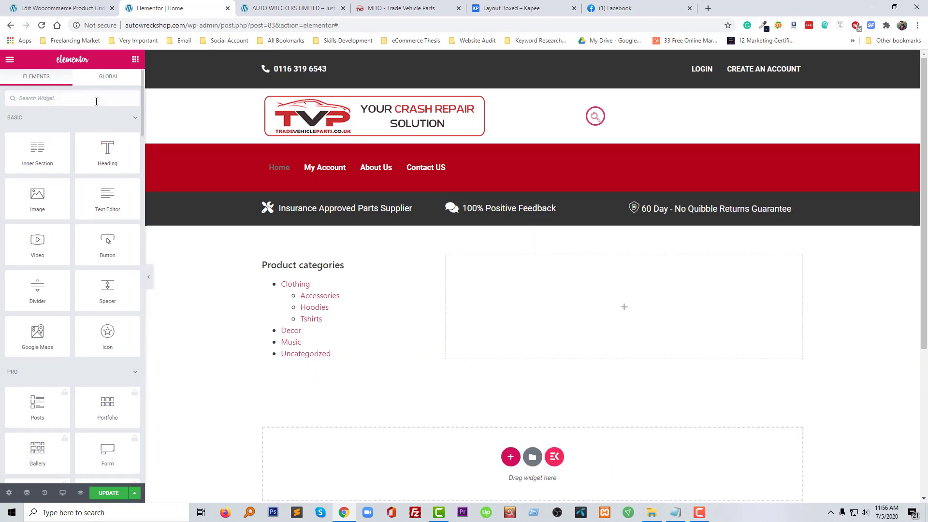
Add a Shortcode widget to the empty column beside the product categories, enter [wcpcsu id="90"], and check the resulting product layout.
{"action": "type", "text": "short"}
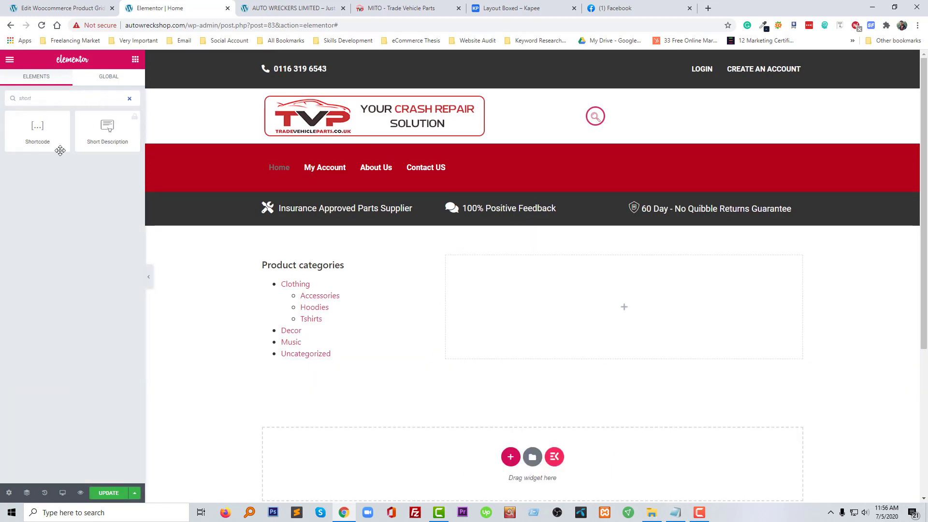
{"action": "left_click_drag", "start_coordinate": [60, 150], "coordinate": [537, 303]}
{"action": "left_click", "coordinate": [67, 167]}
{"action": "type", "text": "[wcpcsu id=\"90\"]"}
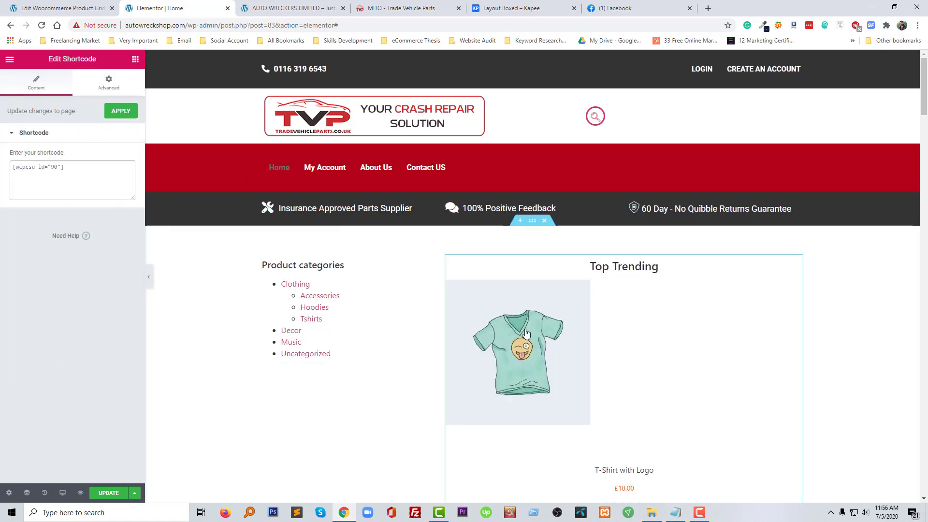
{"action": "scroll", "coordinate": [725, 364], "scroll_direction": "down", "scroll_amount": 10}
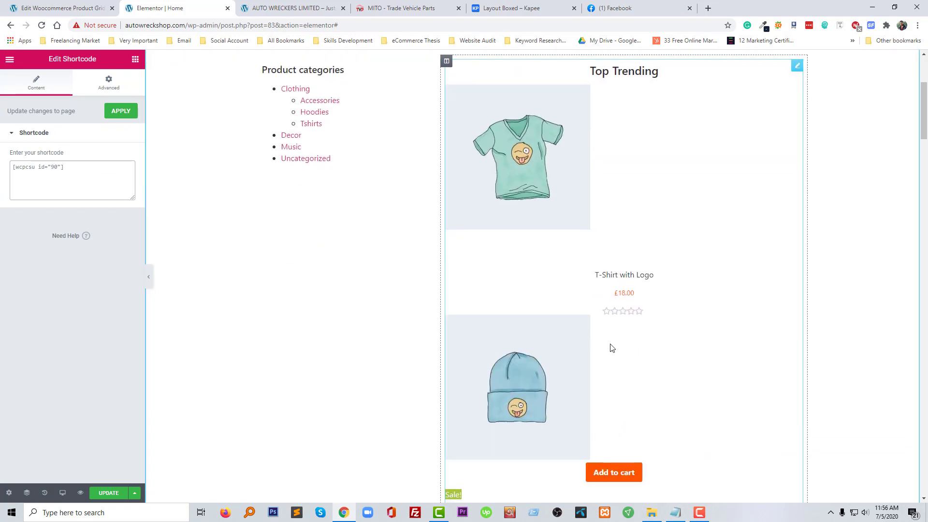
{"action": "scroll", "coordinate": [612, 348], "scroll_direction": "down", "scroll_amount": 4}
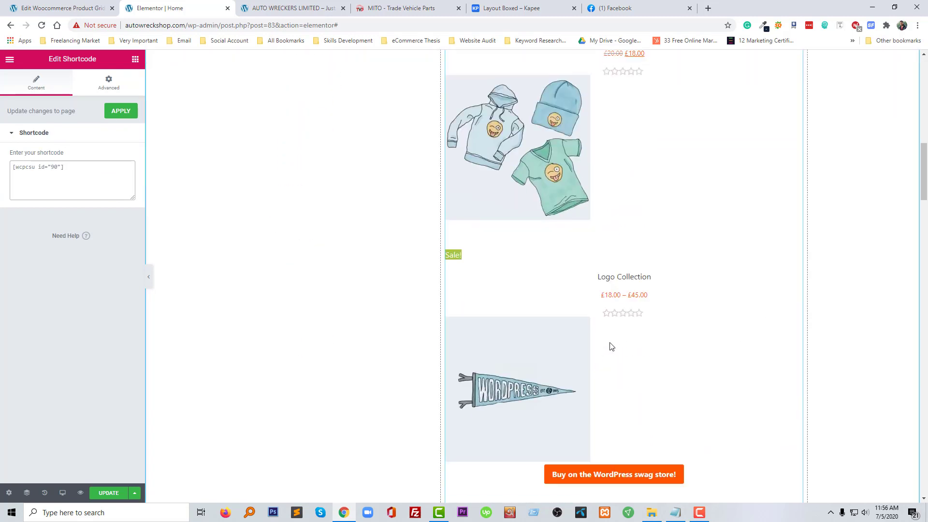
{"action": "scroll", "coordinate": [612, 348], "scroll_direction": "up", "scroll_amount": 8}
{"action": "scroll", "coordinate": [577, 345], "scroll_direction": "up", "scroll_amount": 5}
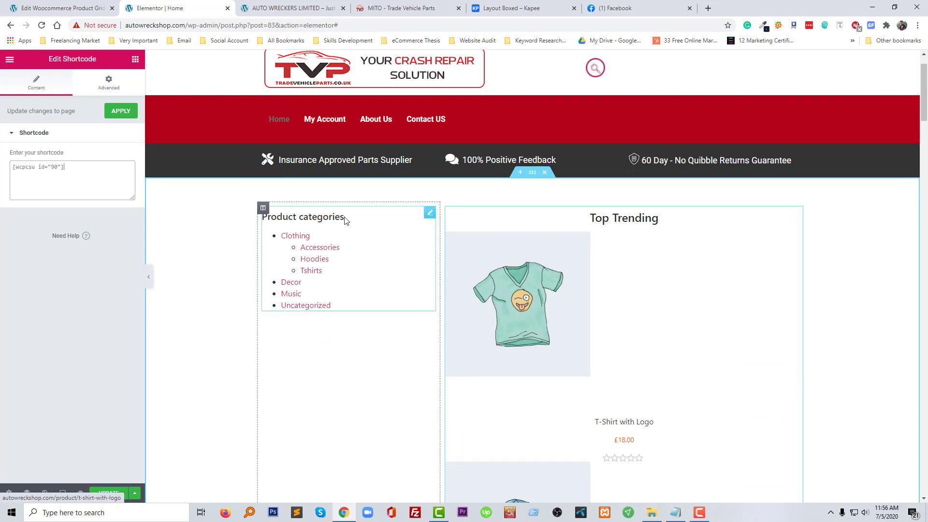
Open the layout settings of the column containing the product categories.
{"action": "left_click", "coordinate": [263, 208]}
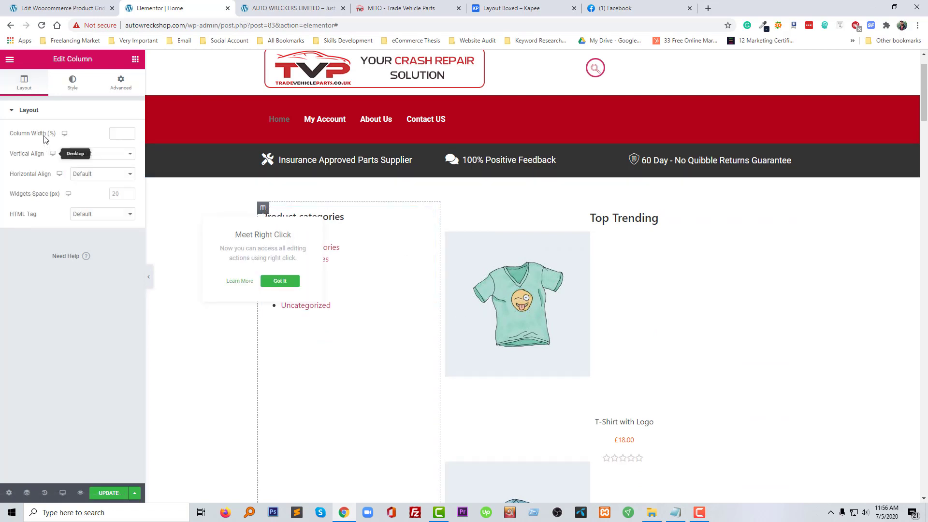
Set the width of the Product categories column to 25%.
{"action": "left_click", "coordinate": [116, 135]}
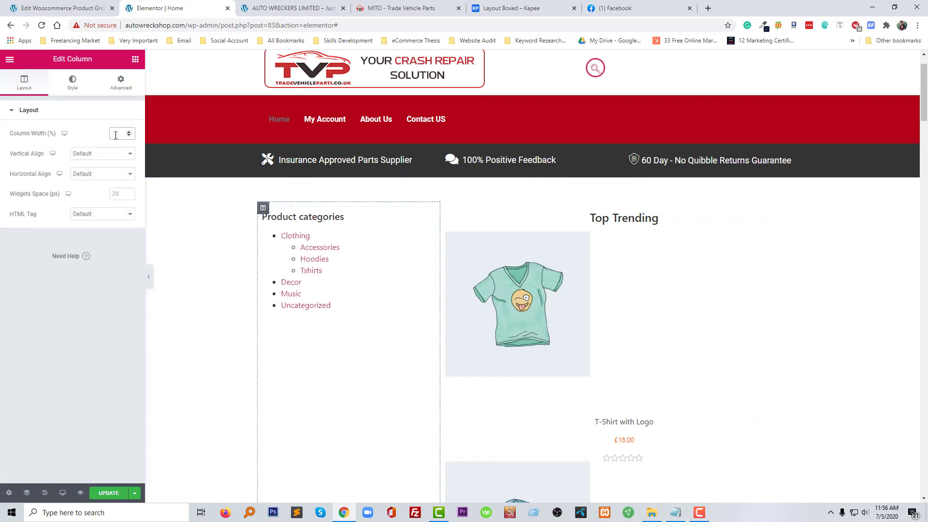
{"action": "type", "text": "30"}
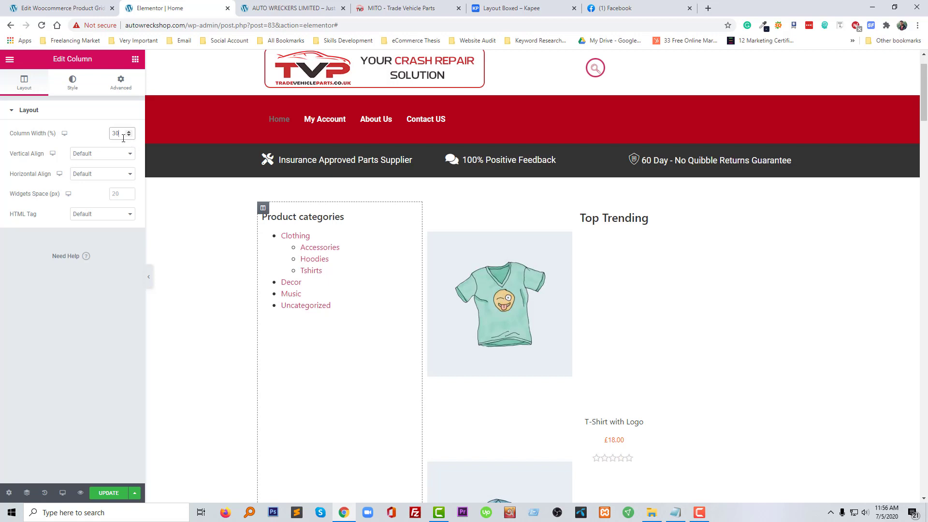
{"action": "key", "text": "BackSpace"}
{"action": "key", "text": "BackSpace"}
{"action": "type", "text": "25"}
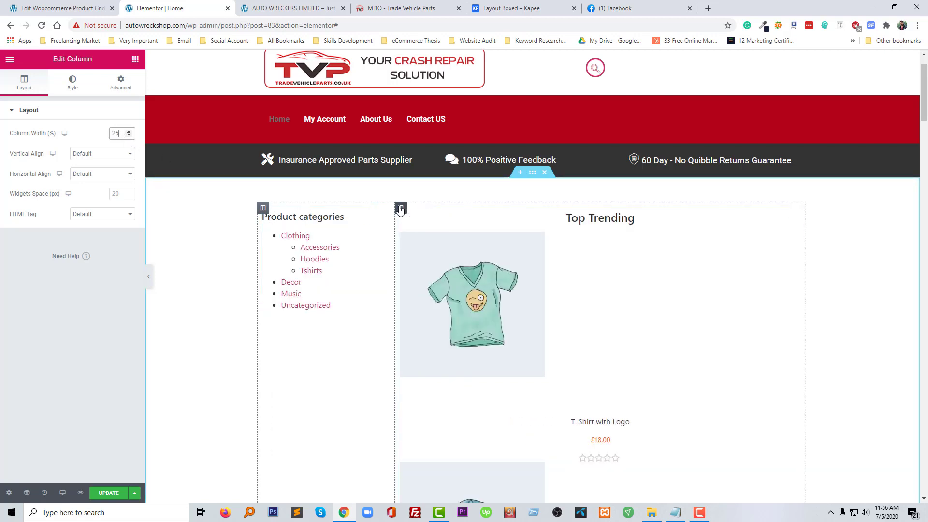
Set the width of the Top Trending column to 75% and update the page.
{"action": "left_click", "coordinate": [401, 208]}
{"action": "double_click", "coordinate": [115, 134]}
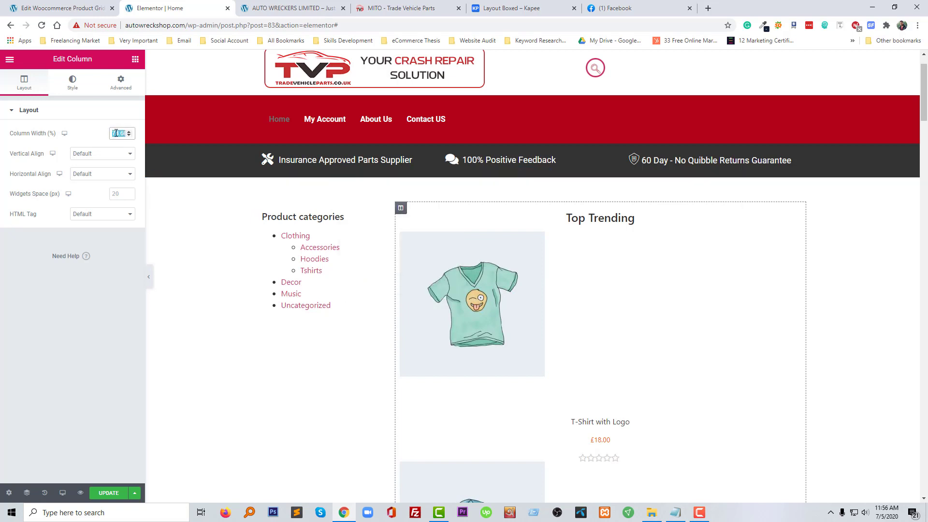
{"action": "type", "text": "75"}
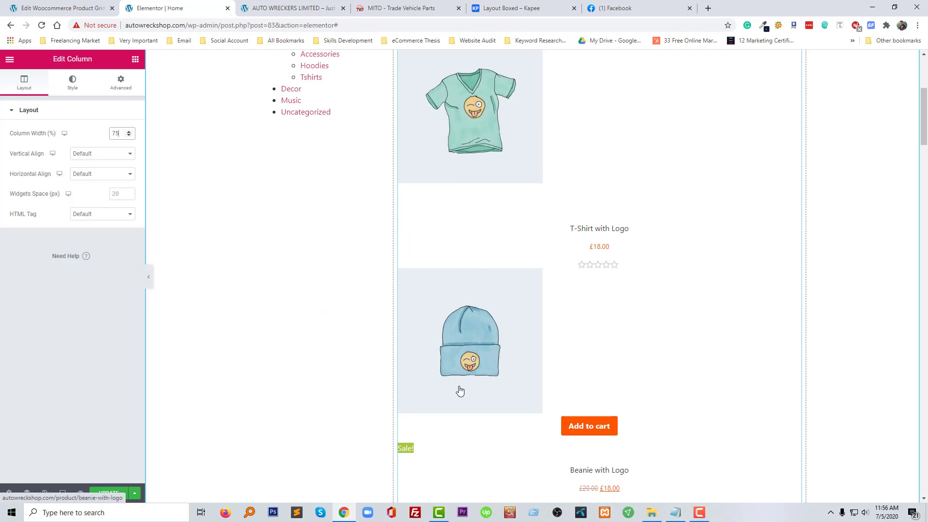
{"action": "scroll", "coordinate": [218, 452], "scroll_direction": "down", "scroll_amount": 2}
{"action": "left_click", "coordinate": [109, 494]}
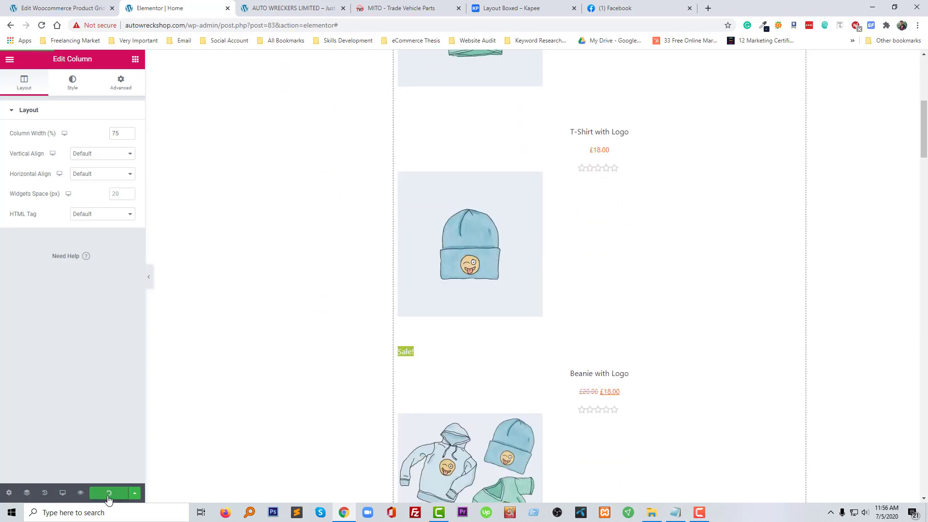
{"action": "scroll", "coordinate": [638, 273], "scroll_direction": "up", "scroll_amount": 4}
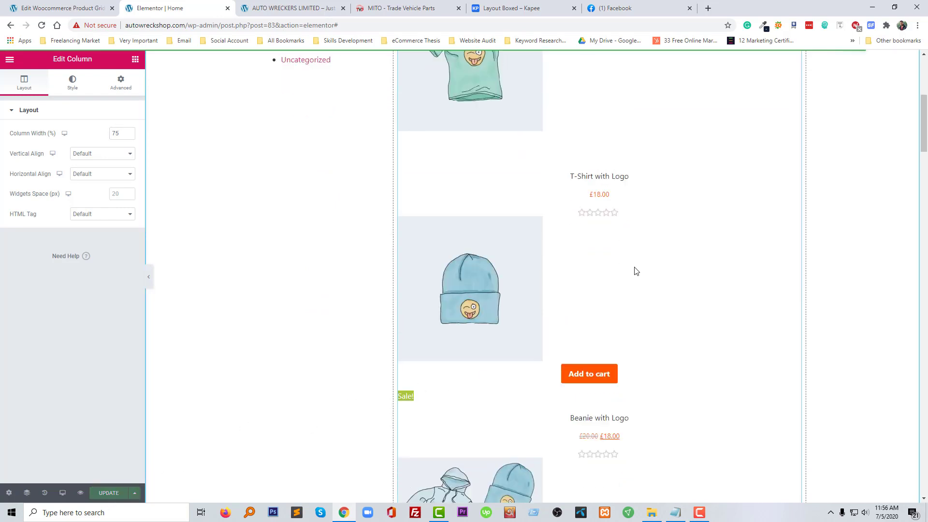
Reload the live AUTO WRECKERS LIMITED homepage and examine the product categories and Top Trending grid down to the footer.
{"action": "left_click", "coordinate": [287, 8]}
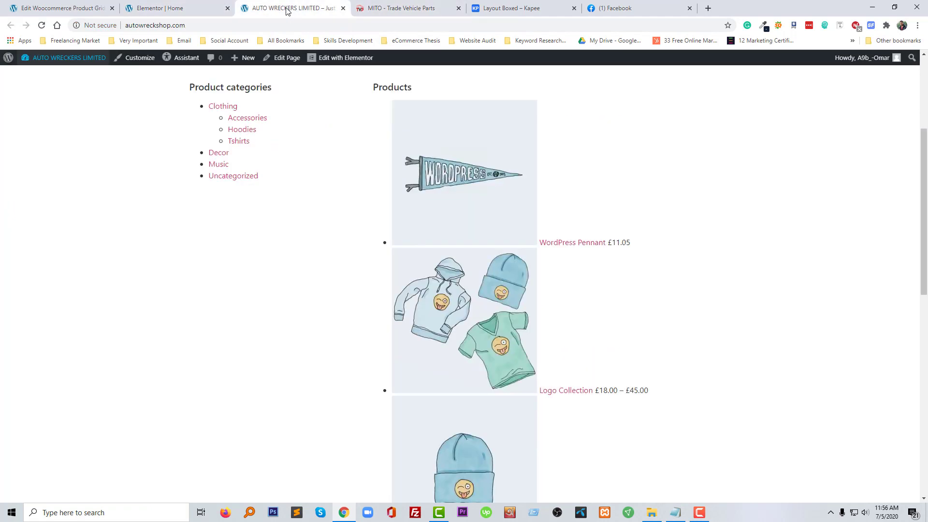
{"action": "key", "text": "F5"}
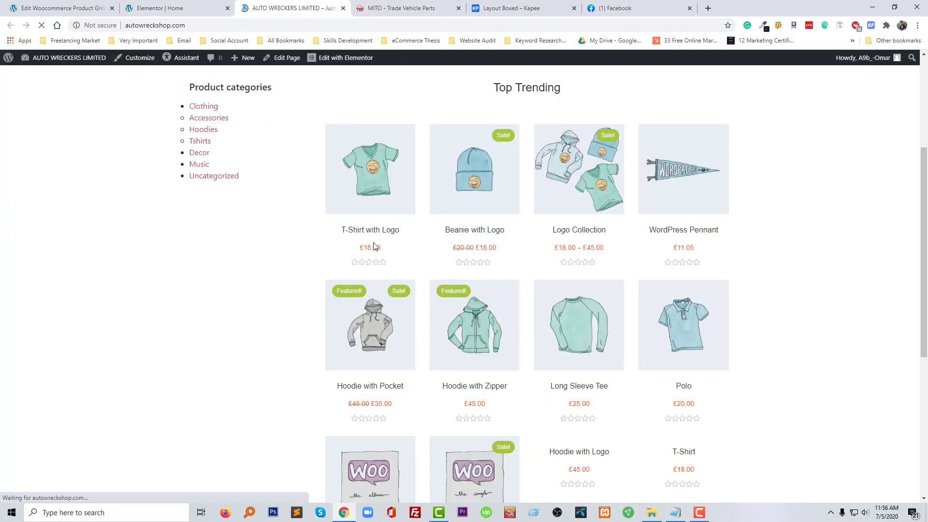
{"action": "scroll", "coordinate": [744, 289], "scroll_direction": "up", "scroll_amount": 4}
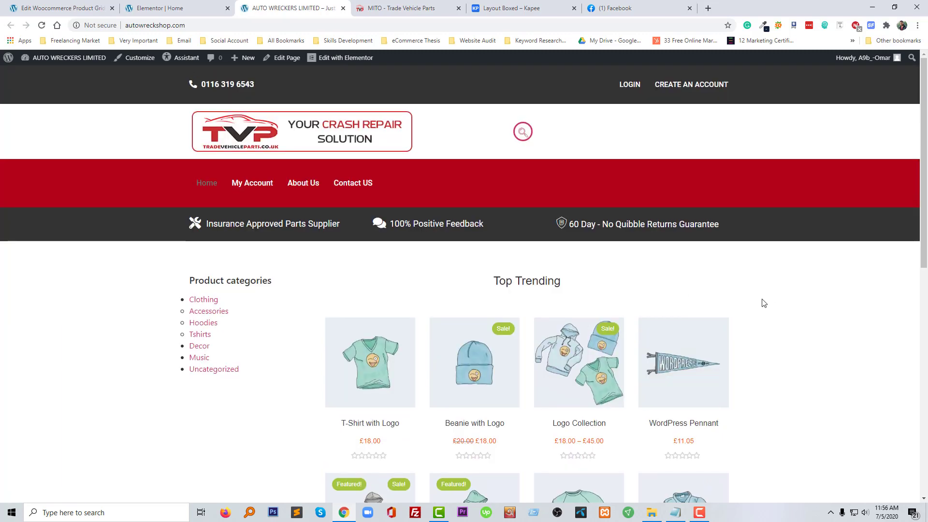
{"action": "scroll", "coordinate": [764, 303], "scroll_direction": "down", "scroll_amount": 3}
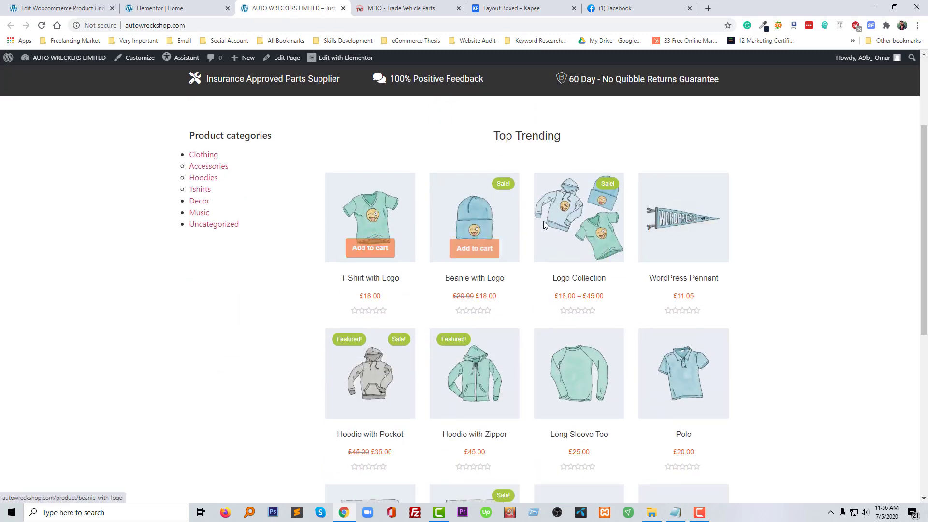
{"action": "scroll", "coordinate": [484, 315], "scroll_direction": "down", "scroll_amount": 5}
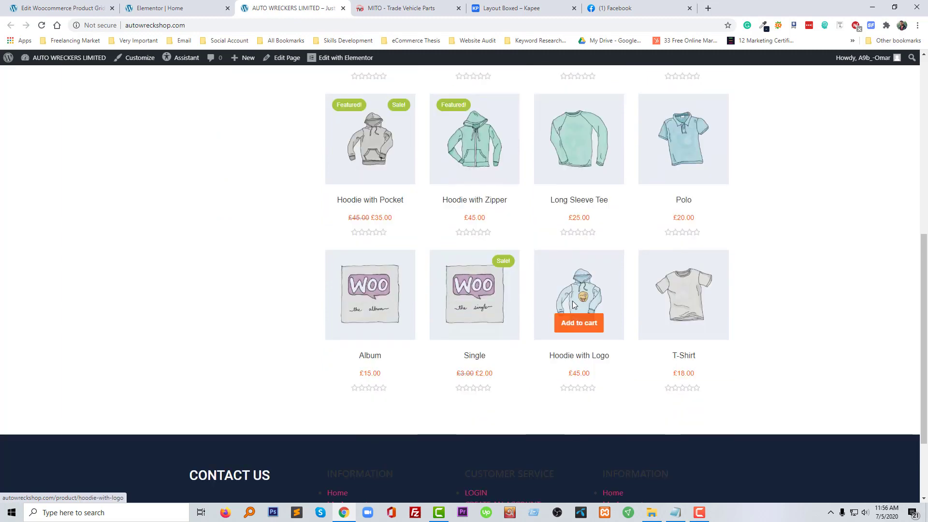
{"action": "scroll", "coordinate": [537, 305], "scroll_direction": "down", "scroll_amount": 2}
{"action": "scroll", "coordinate": [505, 304], "scroll_direction": "up", "scroll_amount": 8}
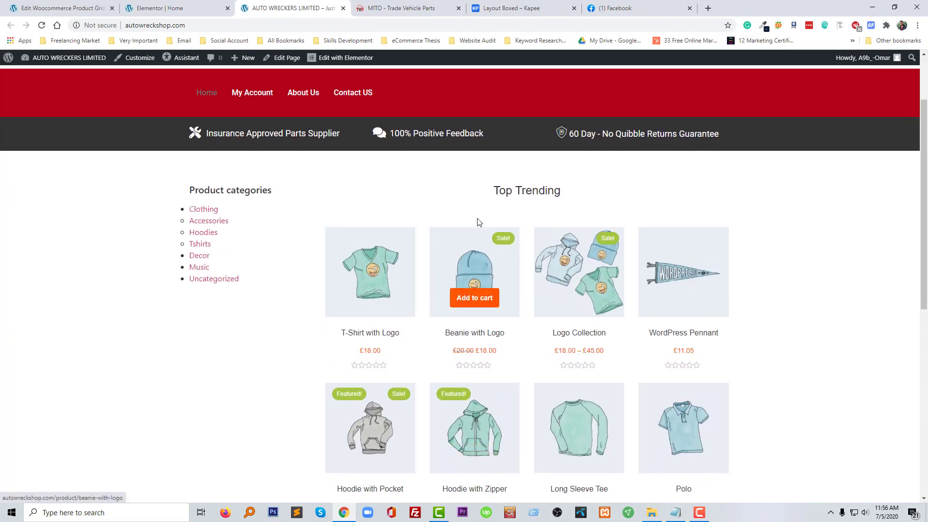
{"action": "scroll", "coordinate": [234, 278], "scroll_direction": "up", "scroll_amount": 1}
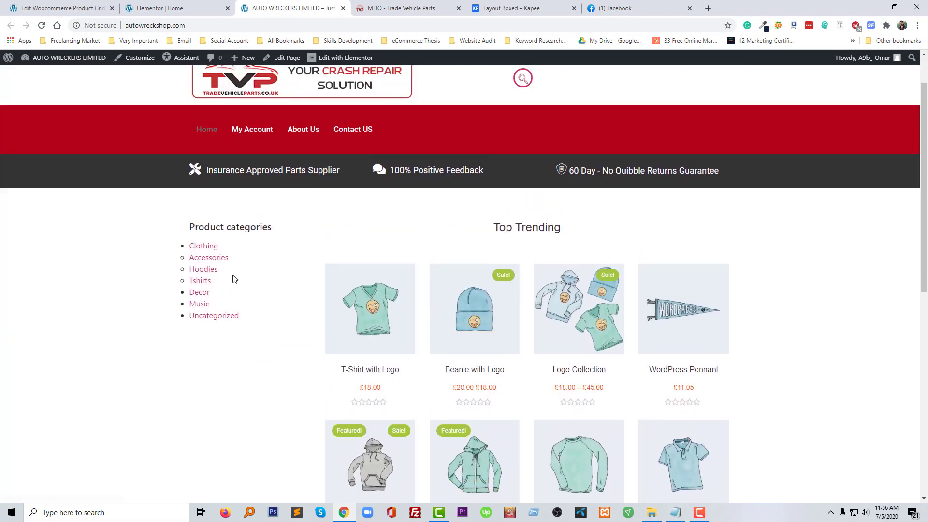
Open the Clothing category, look through its product listing, and return to the homepage.
{"action": "left_click", "coordinate": [201, 250]}
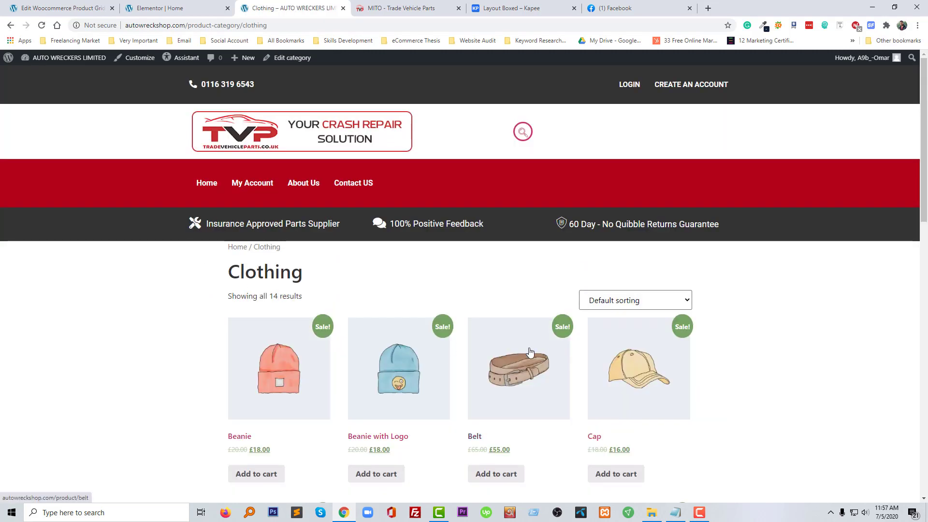
{"action": "scroll", "coordinate": [530, 351], "scroll_direction": "down", "scroll_amount": 12}
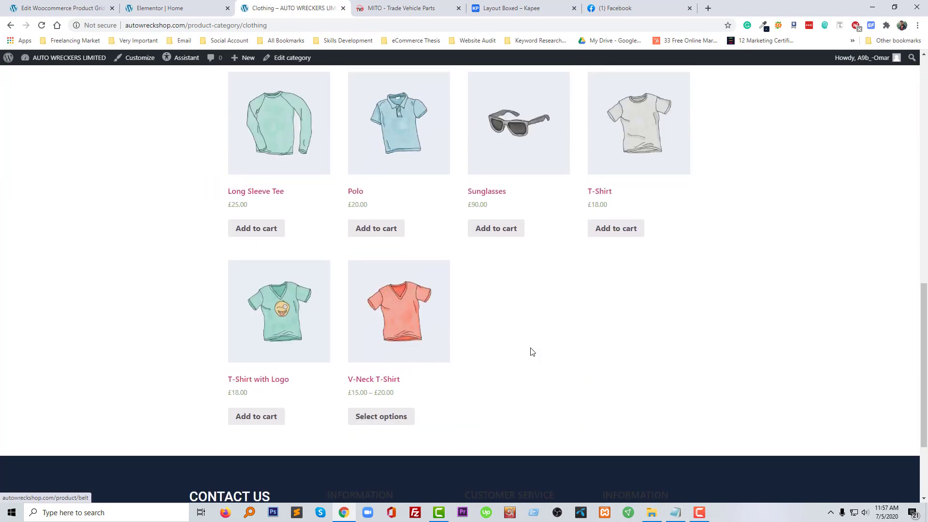
{"action": "scroll", "coordinate": [532, 351], "scroll_direction": "up", "scroll_amount": 12}
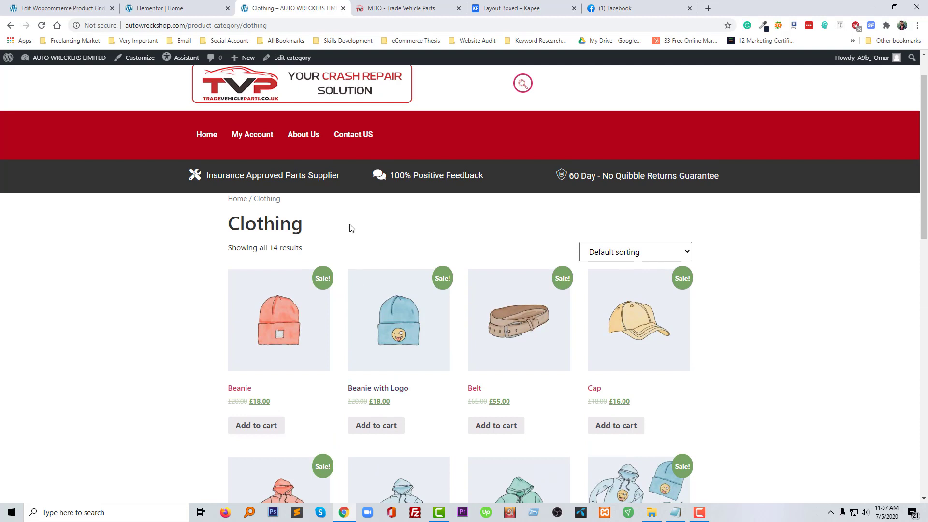
{"action": "left_click", "coordinate": [11, 26]}
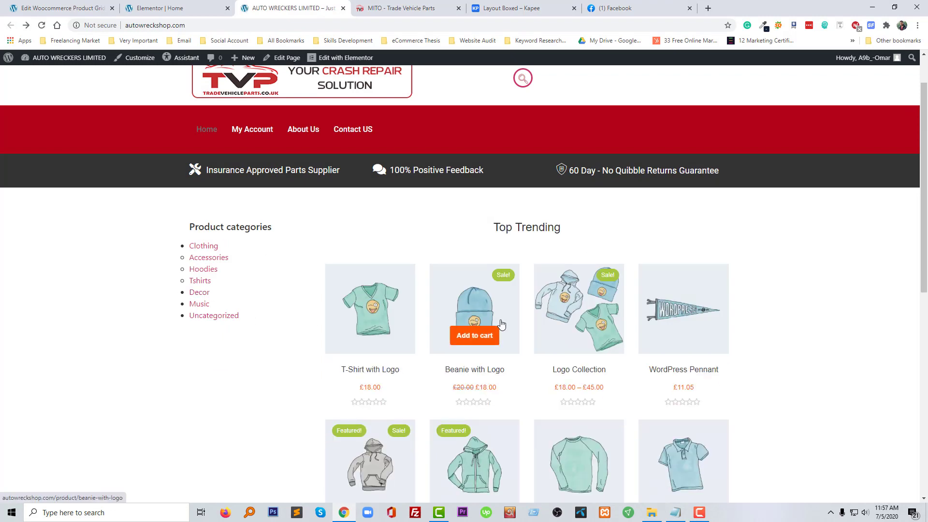
Open the Hoodie with Zipper product from the Top Trending grid and review its details, description and related products.
{"action": "scroll", "coordinate": [580, 348], "scroll_direction": "down", "scroll_amount": 4}
{"action": "scroll", "coordinate": [556, 275], "scroll_direction": "down", "scroll_amount": 1}
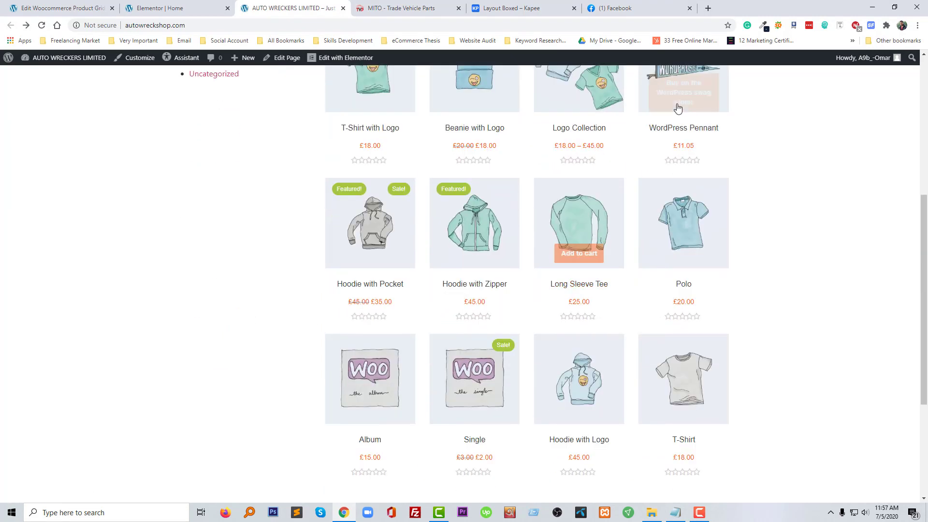
{"action": "scroll", "coordinate": [643, 259], "scroll_direction": "up", "scroll_amount": 1}
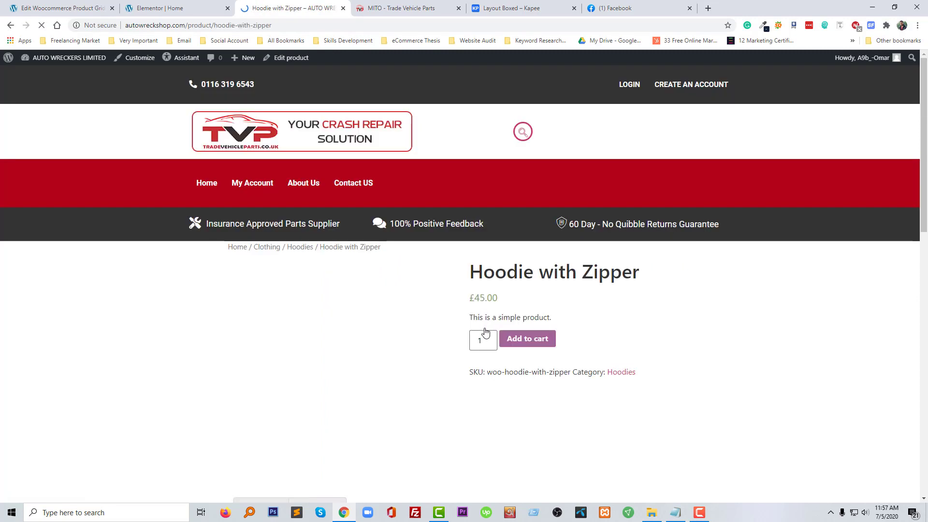
{"action": "scroll", "coordinate": [586, 367], "scroll_direction": "down", "scroll_amount": 4}
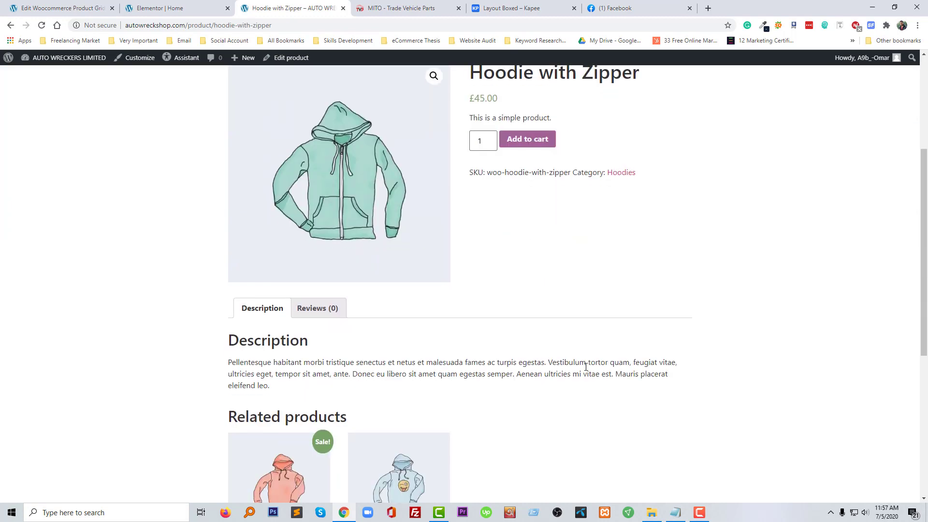
{"action": "scroll", "coordinate": [586, 368], "scroll_direction": "down", "scroll_amount": 6}
{"action": "scroll", "coordinate": [585, 367], "scroll_direction": "up", "scroll_amount": 10}
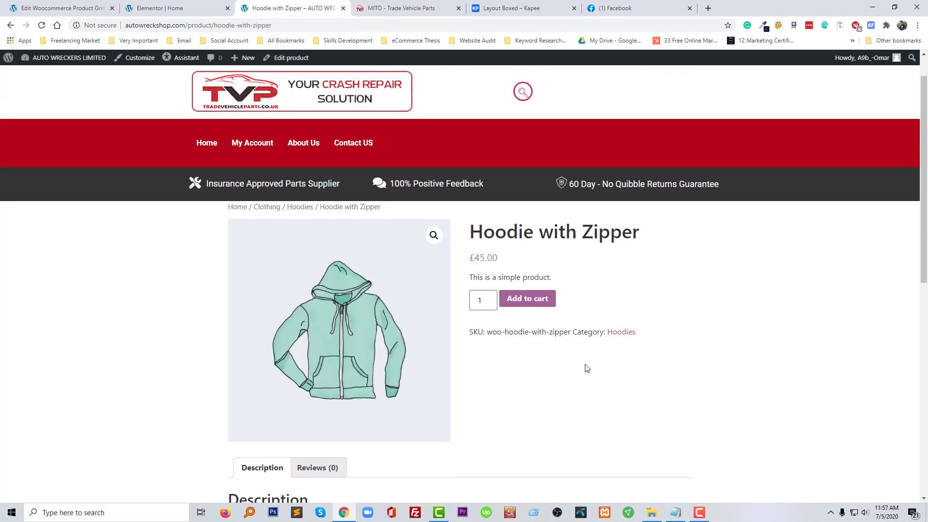
Go back to the store's Home page and review its layout from header to footer.
{"action": "scroll", "coordinate": [587, 369], "scroll_direction": "up", "scroll_amount": 1}
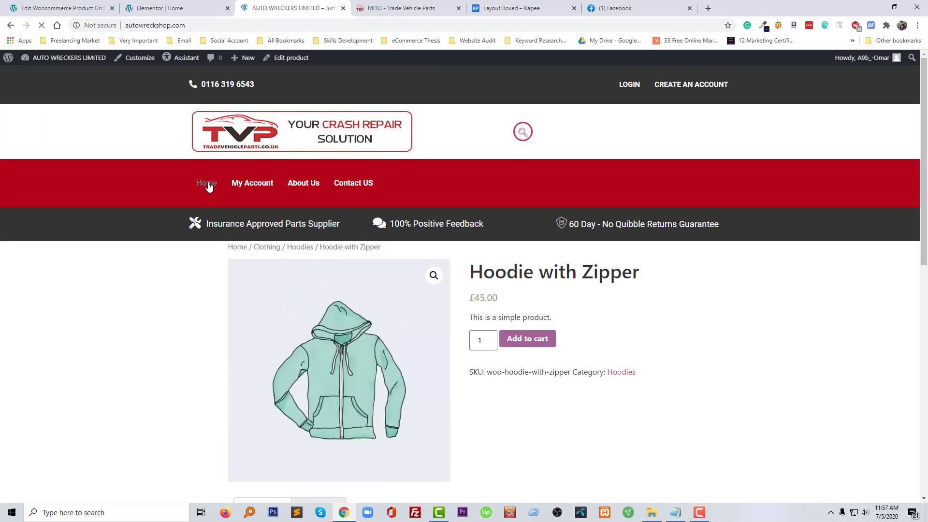
{"action": "scroll", "coordinate": [496, 370], "scroll_direction": "down", "scroll_amount": 8}
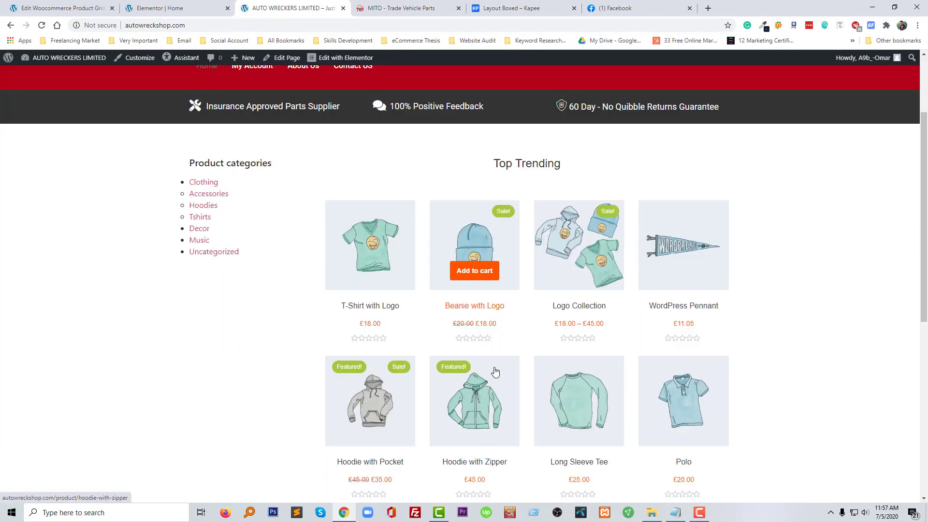
{"action": "scroll", "coordinate": [496, 369], "scroll_direction": "down", "scroll_amount": 2}
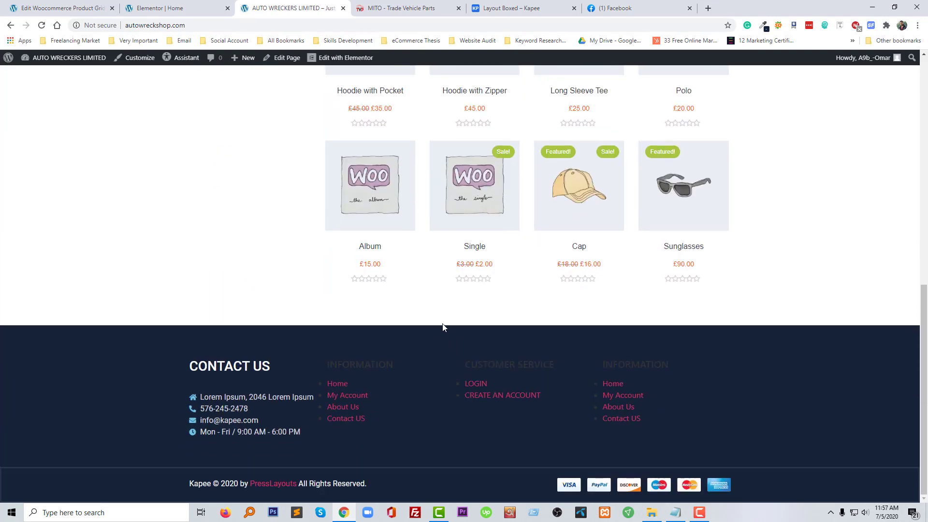
{"action": "scroll", "coordinate": [441, 332], "scroll_direction": "up", "scroll_amount": 4}
{"action": "scroll", "coordinate": [445, 328], "scroll_direction": "up", "scroll_amount": 6}
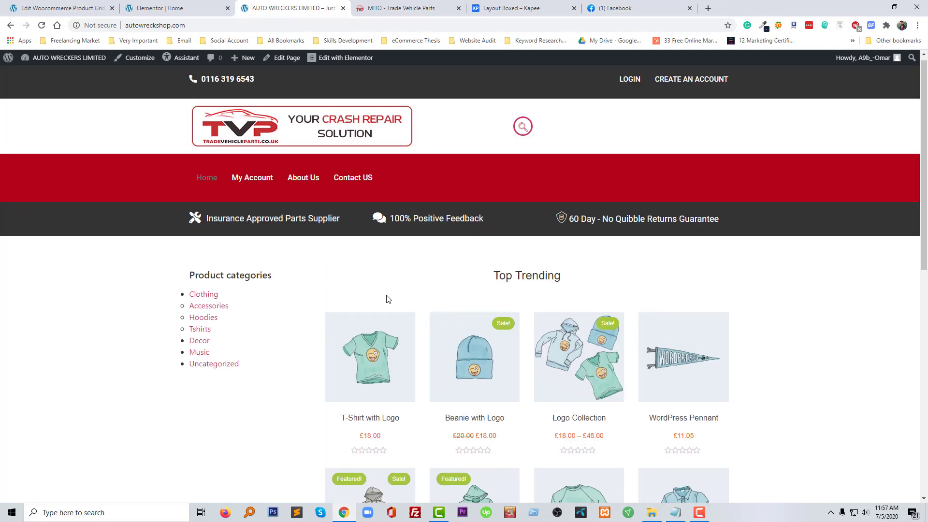
{"action": "scroll", "coordinate": [370, 312], "scroll_direction": "down", "scroll_amount": 3}
{"action": "scroll", "coordinate": [370, 307], "scroll_direction": "up", "scroll_amount": 3}
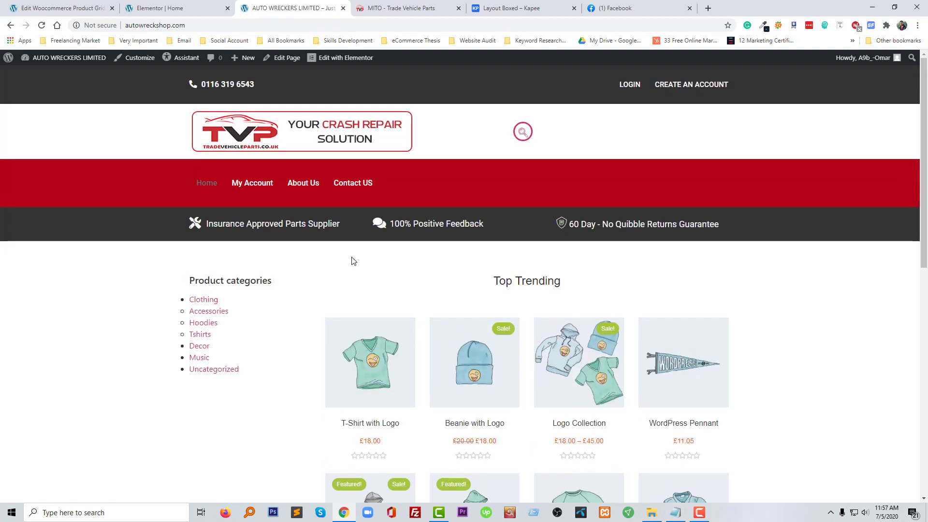
Open the General Settings of the Product Gigs shortcode in the WordPress admin and check the available layout options.
{"action": "left_click", "coordinate": [179, 6]}
{"action": "left_click", "coordinate": [50, 6]}
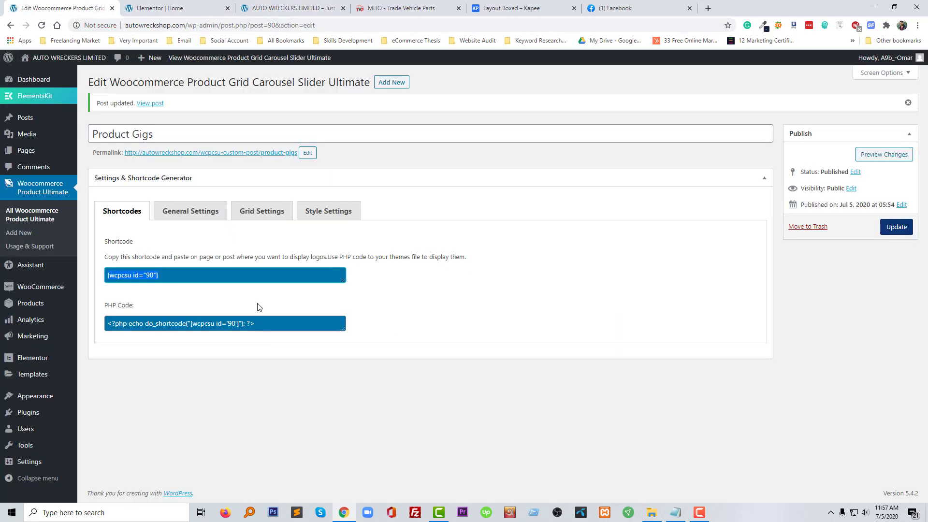
{"action": "left_click", "coordinate": [203, 213]}
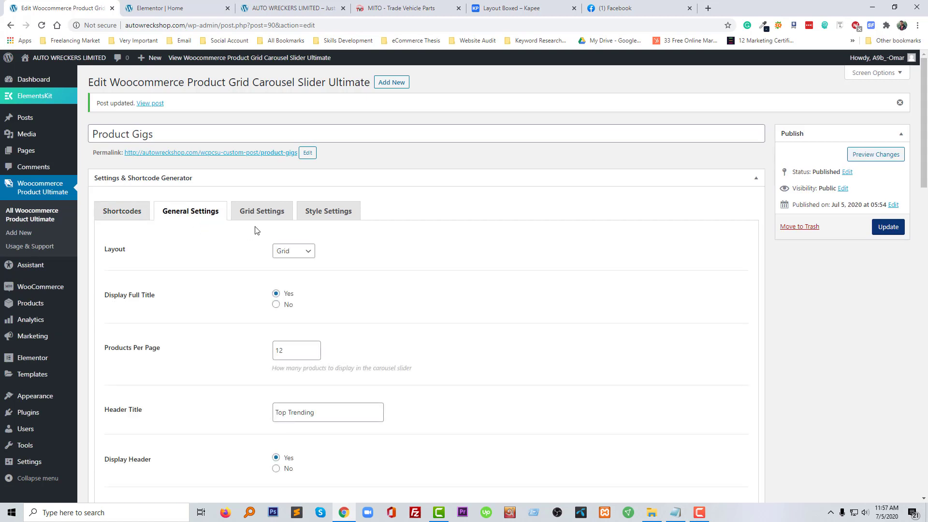
{"action": "left_click", "coordinate": [289, 252]}
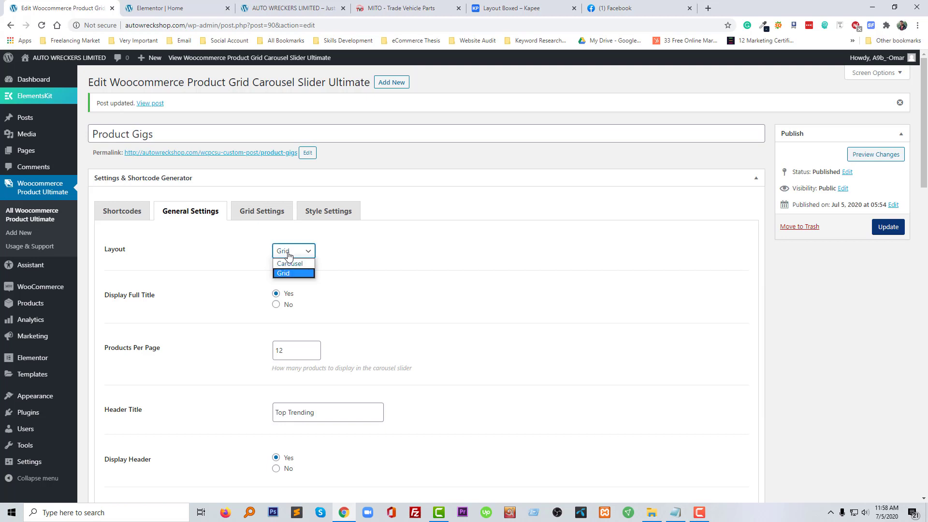
{"action": "left_click", "coordinate": [289, 256]}
{"action": "left_click", "coordinate": [376, 263]}
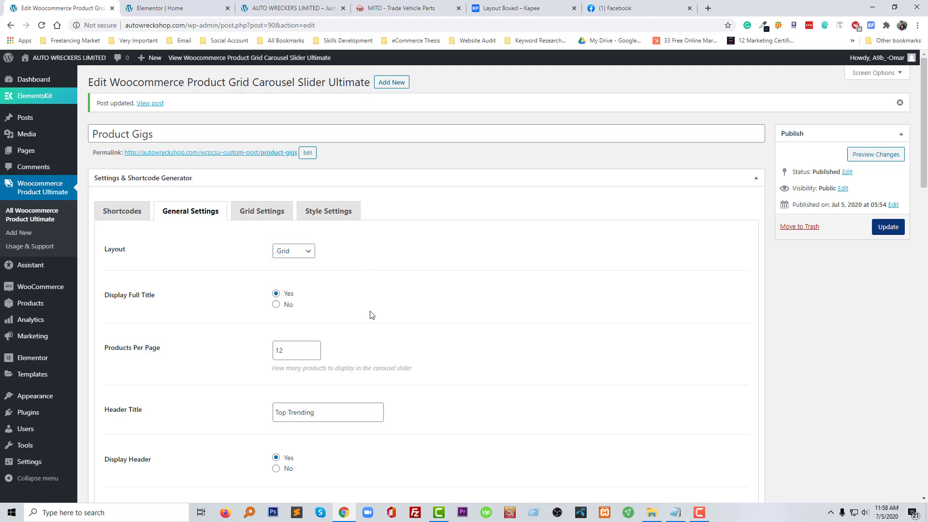
Set the Product Gigs grid theme to Theme-2, update it, and view the change on the live homepage.
{"action": "left_click", "coordinate": [267, 212]}
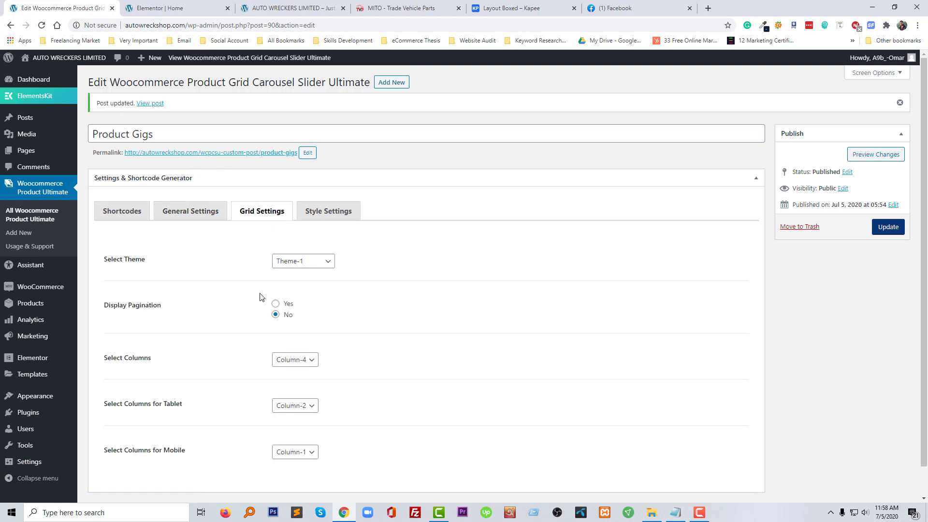
{"action": "left_click", "coordinate": [300, 267]}
{"action": "left_click", "coordinate": [297, 284]}
{"action": "left_click", "coordinate": [888, 227]}
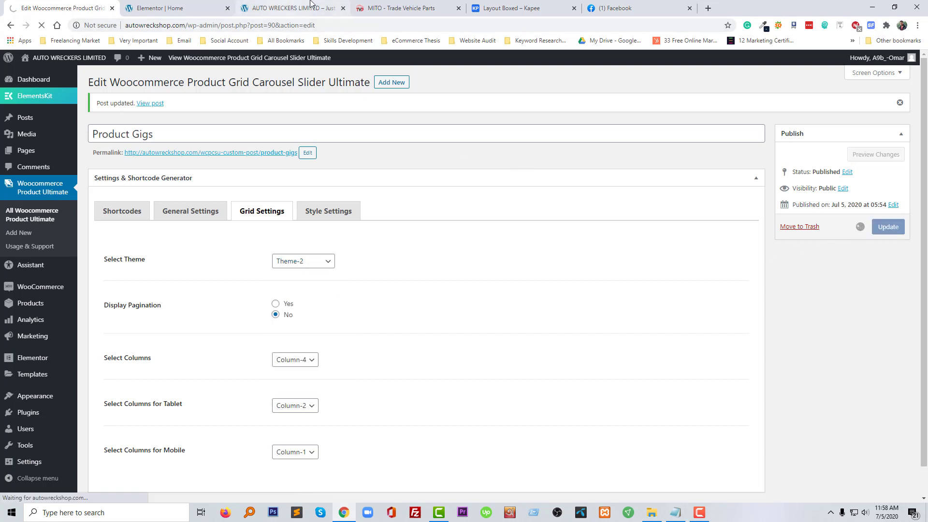
{"action": "left_click", "coordinate": [418, 10]}
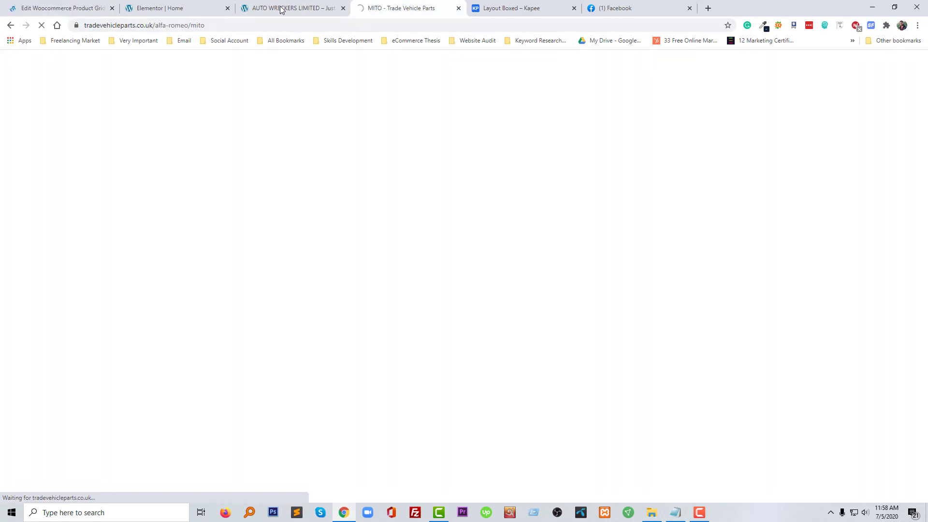
{"action": "left_click", "coordinate": [282, 9]}
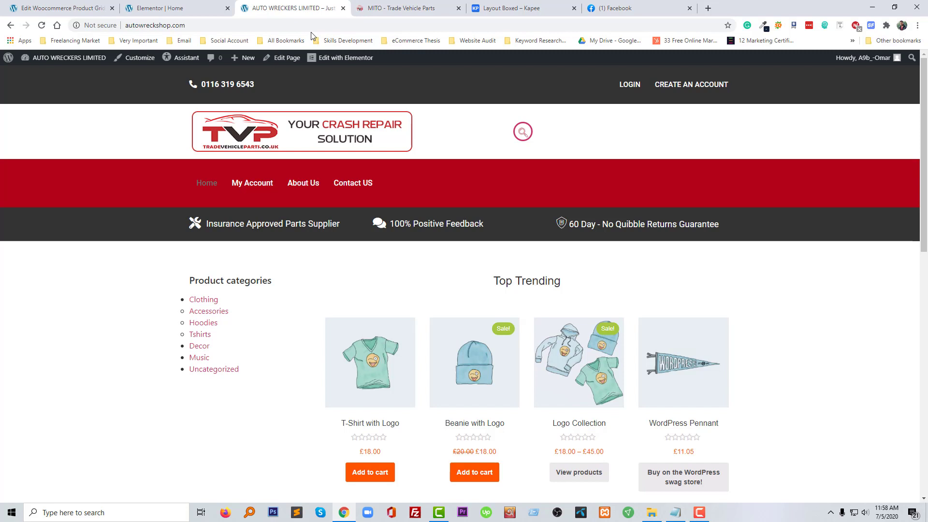
Set the Product Gigs grid theme to Theme-3, update it, and check the Top Trending products on the live homepage.
{"action": "scroll", "coordinate": [274, 282], "scroll_direction": "down", "scroll_amount": 3}
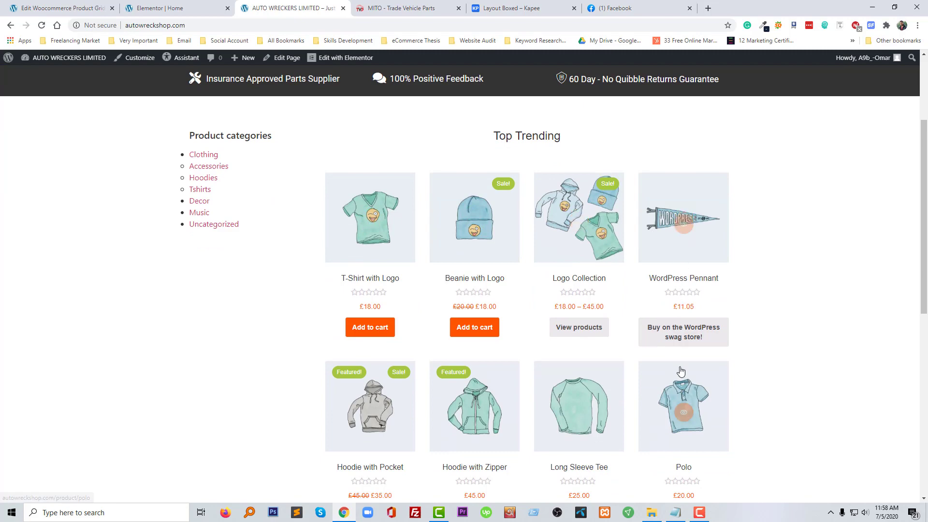
{"action": "scroll", "coordinate": [683, 377], "scroll_direction": "down", "scroll_amount": 2}
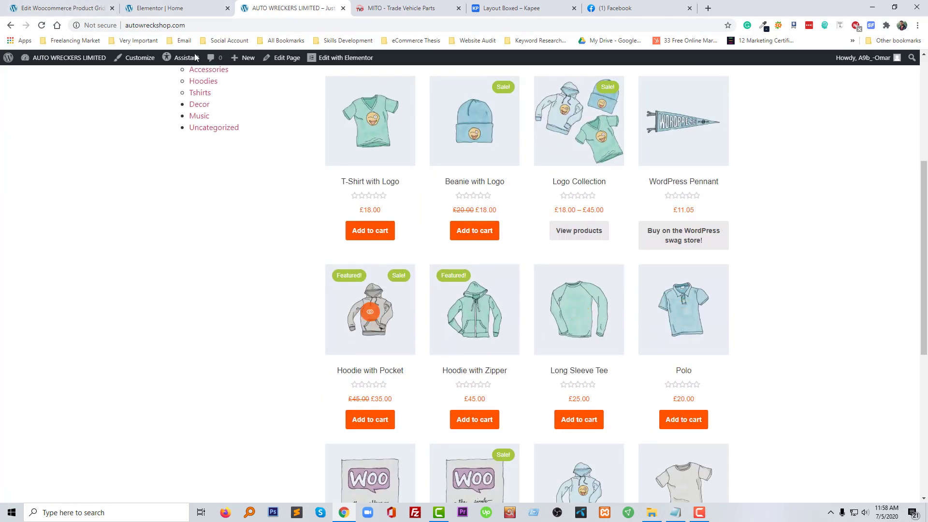
{"action": "left_click", "coordinate": [68, 8]}
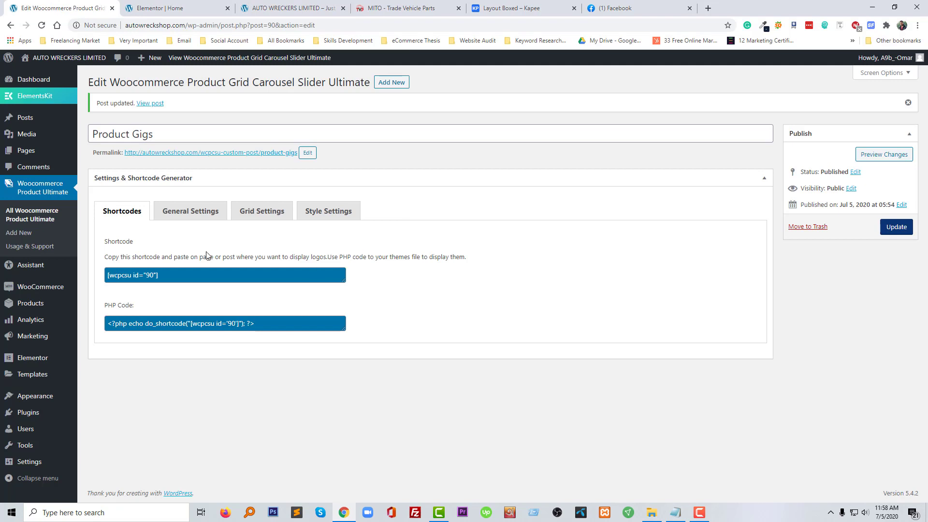
{"action": "left_click", "coordinate": [197, 216]}
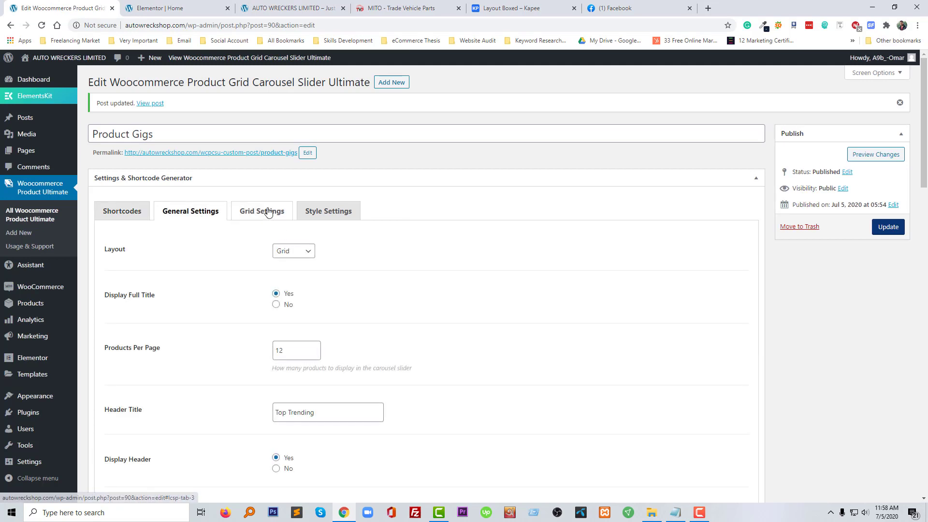
{"action": "left_click", "coordinate": [262, 211]}
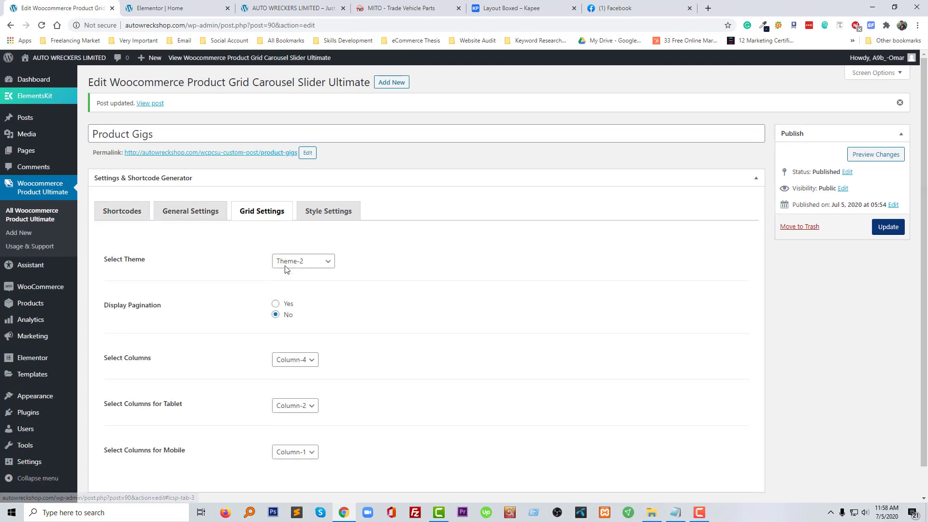
{"action": "left_click", "coordinate": [303, 261]}
{"action": "left_click", "coordinate": [288, 296]}
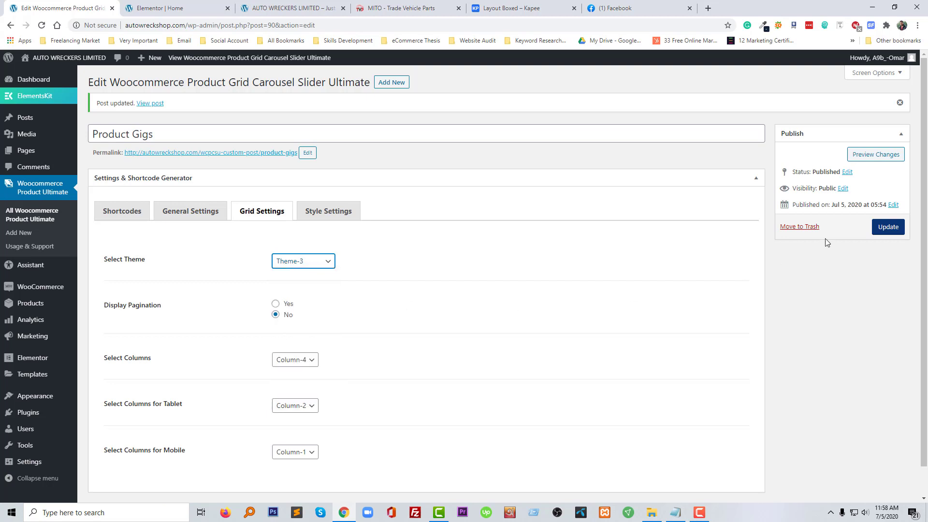
{"action": "left_click", "coordinate": [888, 226]}
{"action": "left_click", "coordinate": [279, 8]}
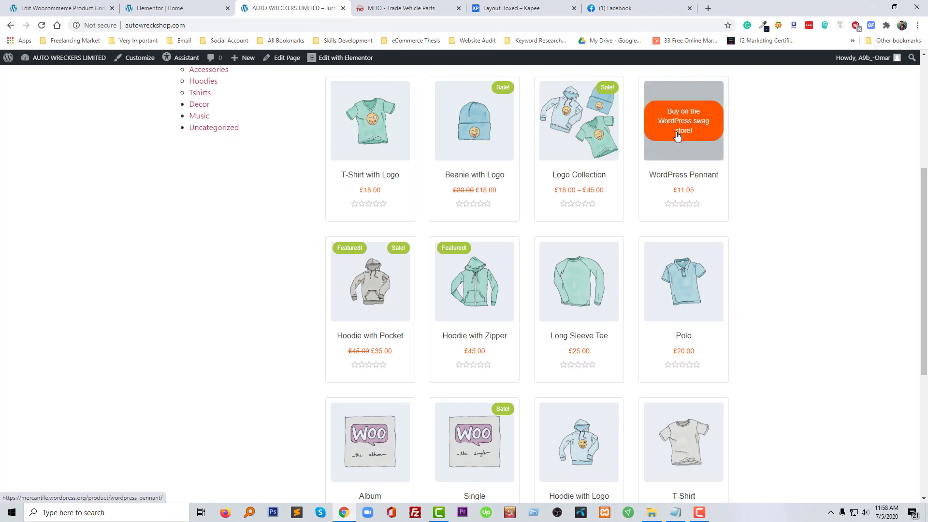
{"action": "key", "text": "F5"}
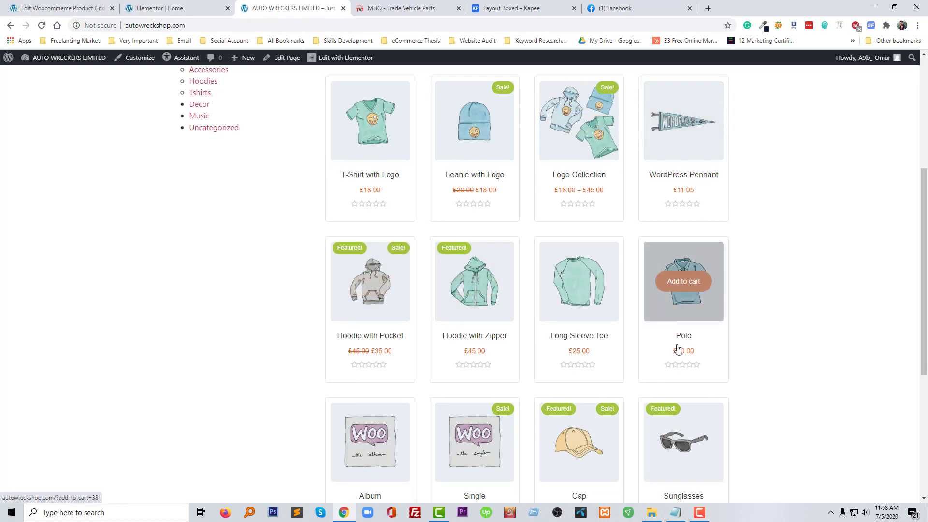
Set the Product Gigs grid theme back to Theme-2 and update the shortcode.
{"action": "left_click", "coordinate": [58, 8]}
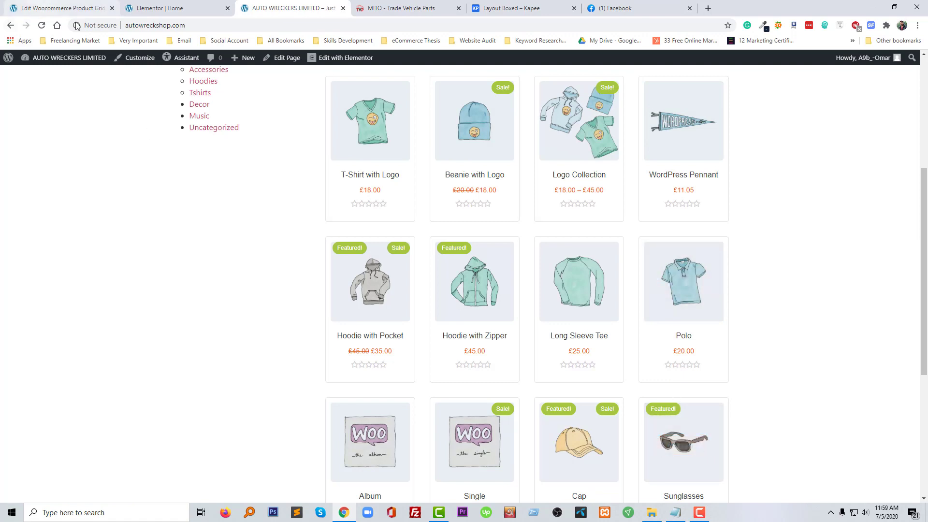
{"action": "left_click", "coordinate": [253, 213]}
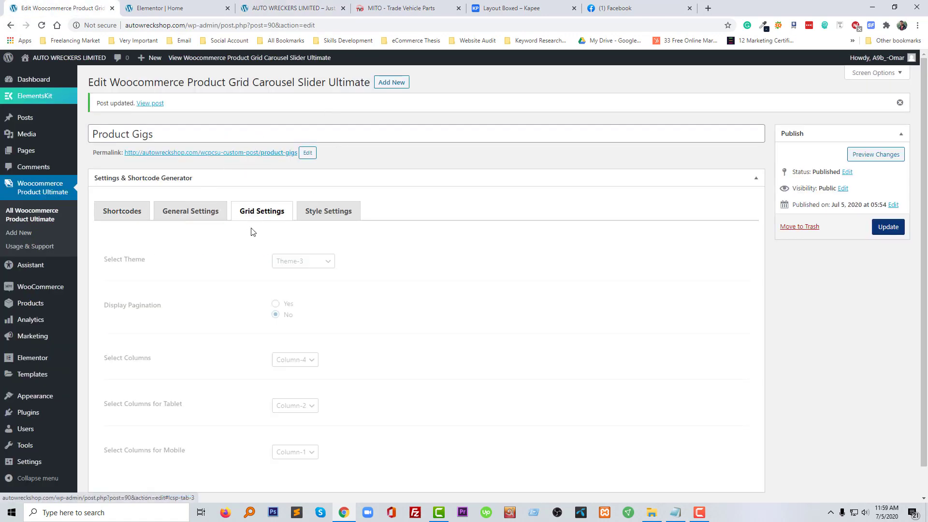
{"action": "left_click", "coordinate": [303, 261]}
{"action": "left_click", "coordinate": [292, 284]}
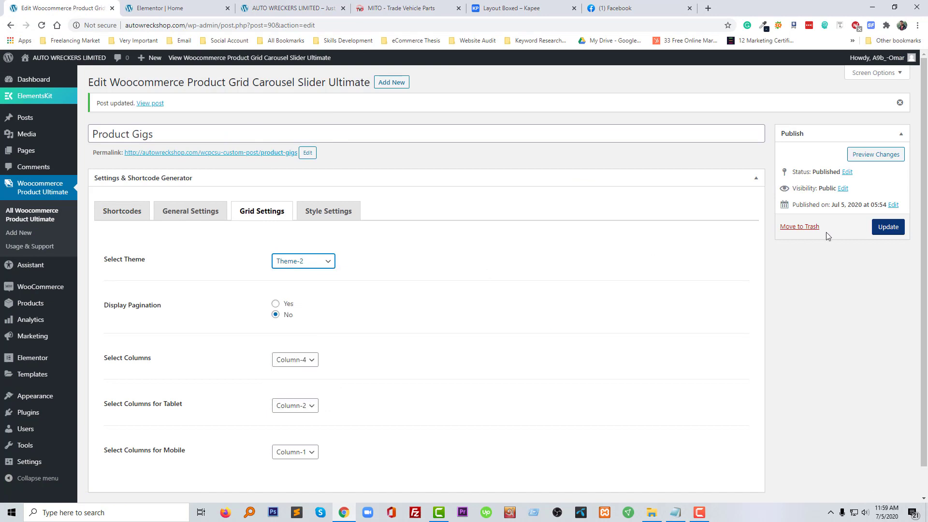
{"action": "left_click", "coordinate": [890, 227]}
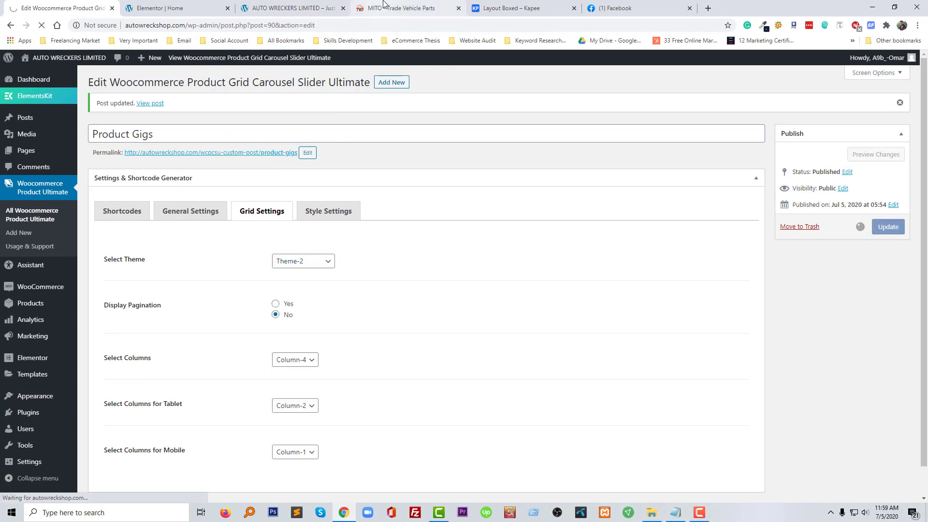
Review the Top Trending product grid with its restored theme on the live homepage.
{"action": "left_click", "coordinate": [383, 7]}
{"action": "left_click", "coordinate": [290, 8]}
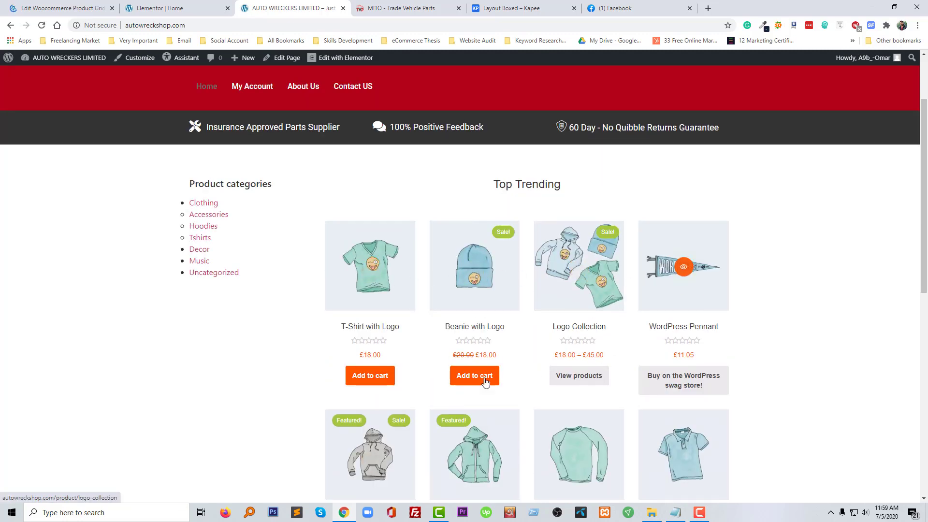
{"action": "scroll", "coordinate": [492, 381], "scroll_direction": "down", "scroll_amount": 2}
{"action": "scroll", "coordinate": [511, 363], "scroll_direction": "down", "scroll_amount": 8}
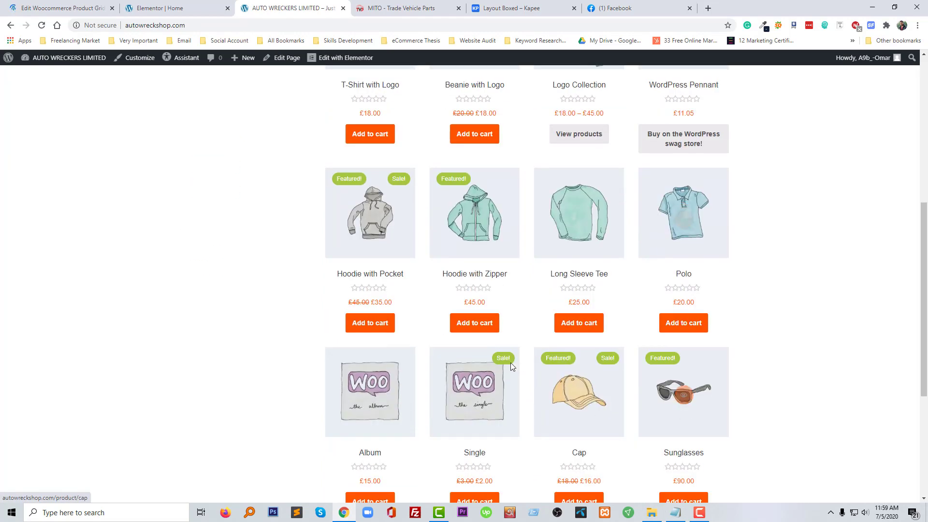
{"action": "scroll", "coordinate": [460, 358], "scroll_direction": "up", "scroll_amount": 10}
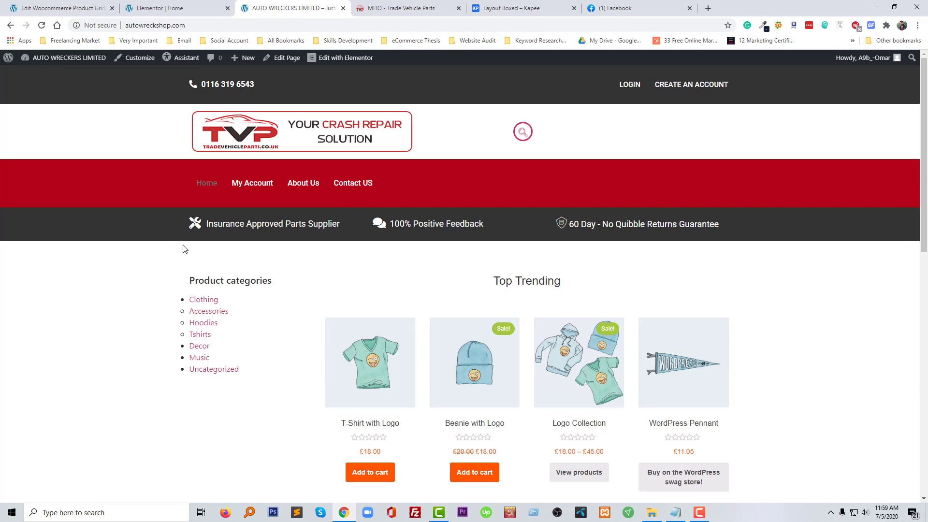
Create a new product shortcode in the WordPress admin and title it Product Slider.
{"action": "left_click", "coordinate": [57, 8]}
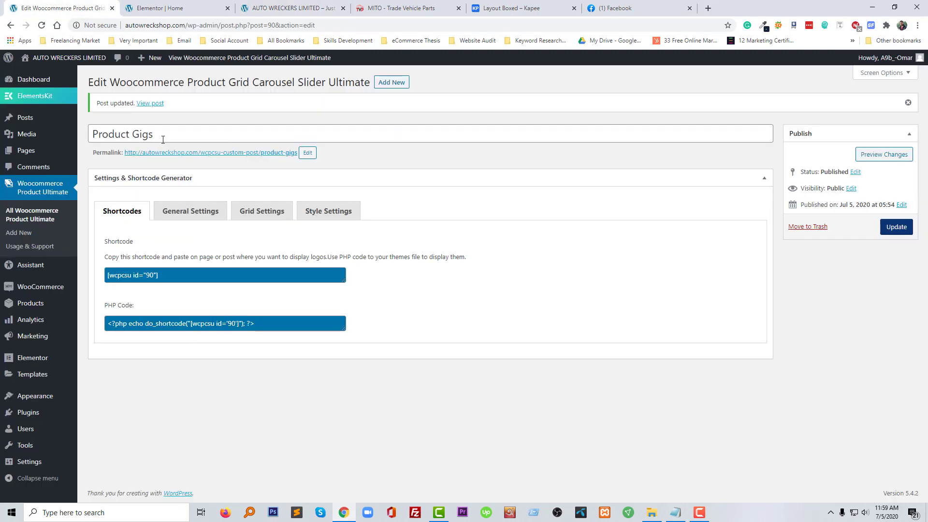
{"action": "left_click", "coordinate": [390, 84]}
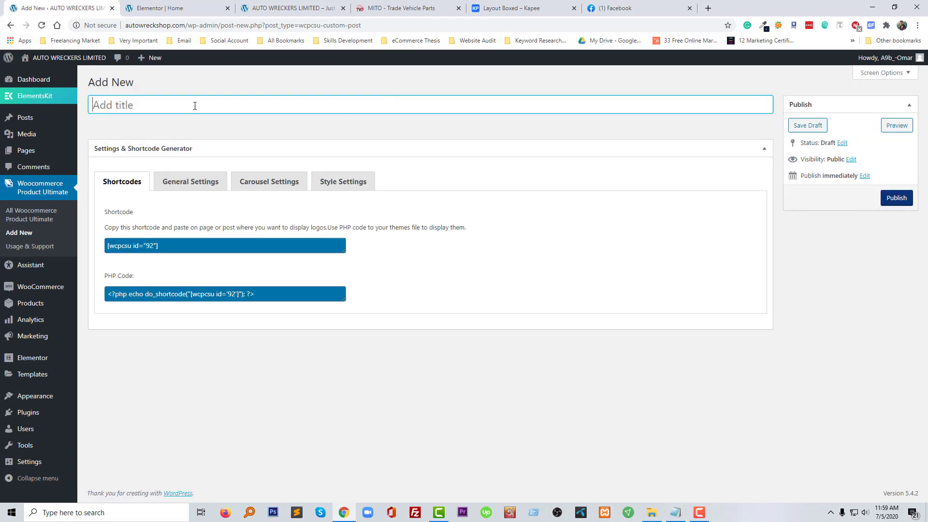
{"action": "type", "text": "Product Slider"}
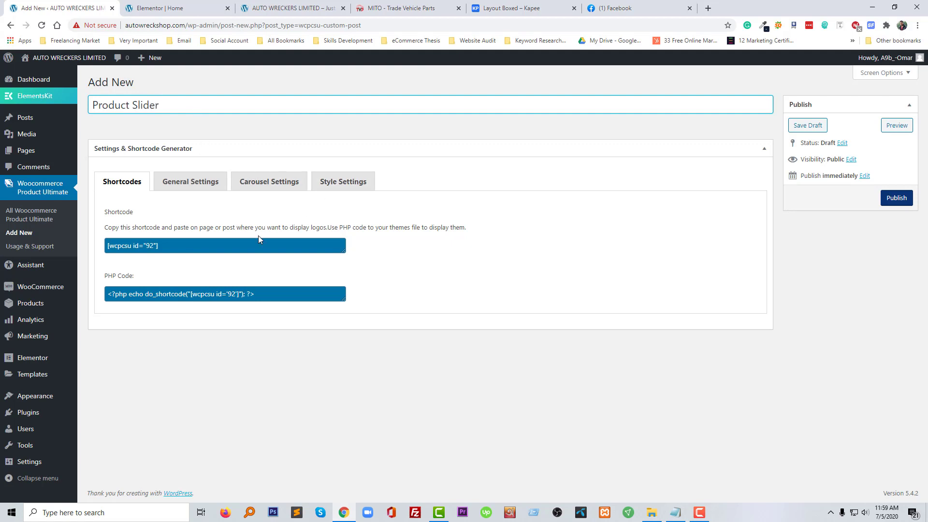
Keep the Carousel layout in the Product Slider's General Settings and set the total products to display to 6.
{"action": "left_click", "coordinate": [193, 184]}
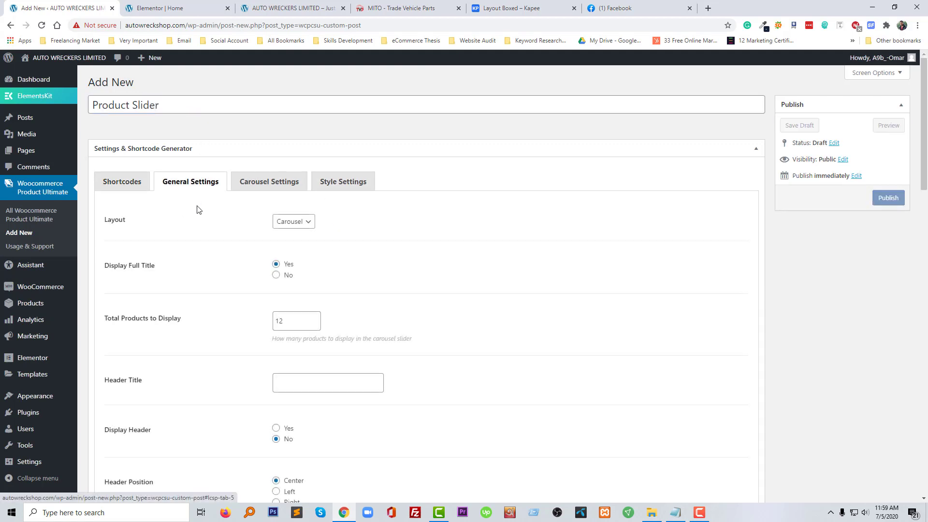
{"action": "left_click", "coordinate": [288, 223]}
{"action": "left_click", "coordinate": [286, 235]}
{"action": "scroll", "coordinate": [238, 270], "scroll_direction": "down", "scroll_amount": 2}
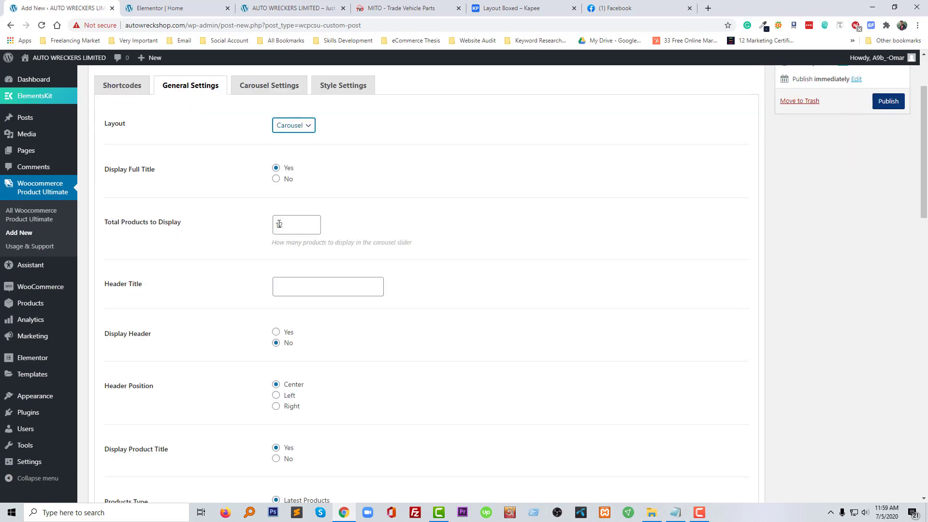
{"action": "left_click_drag", "start_coordinate": [292, 225], "coordinate": [256, 234]}
Give the Product Slider the header title Top Selling and turn on Display Header.
{"action": "left_click", "coordinate": [291, 290]}
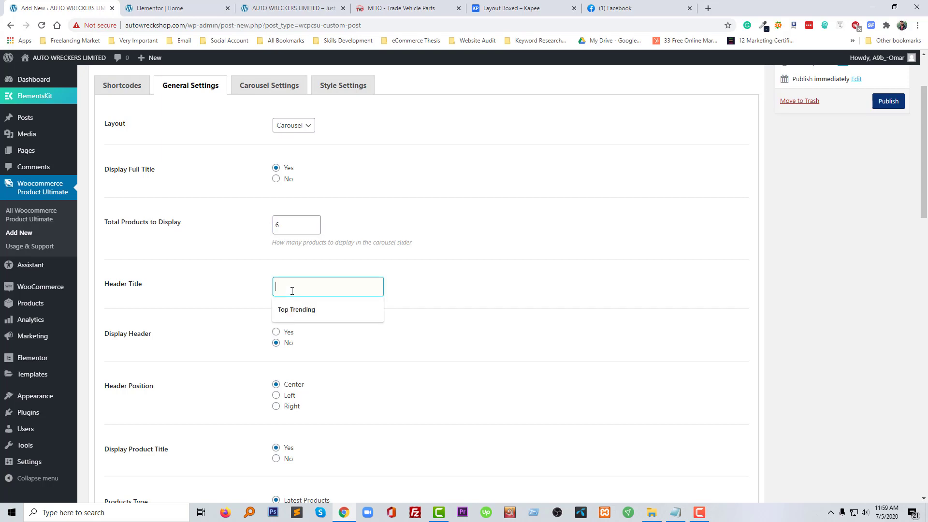
{"action": "type", "text": "Top Selling"}
{"action": "left_click", "coordinate": [528, 289]}
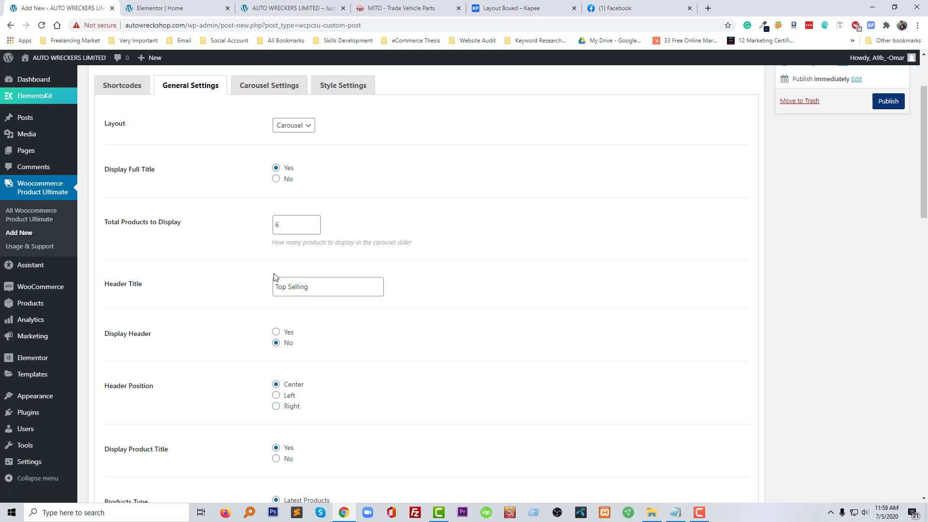
{"action": "scroll", "coordinate": [273, 277], "scroll_direction": "down", "scroll_amount": 1}
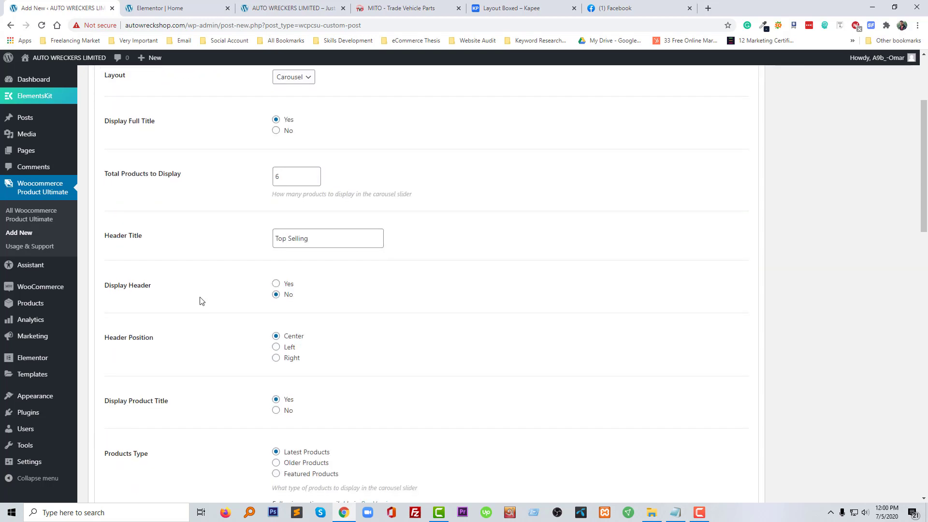
{"action": "left_click", "coordinate": [275, 284]}
Examine the remaining General Settings of the Product Slider, from product type and ribbons to image width and height.
{"action": "scroll", "coordinate": [228, 370], "scroll_direction": "down", "scroll_amount": 2}
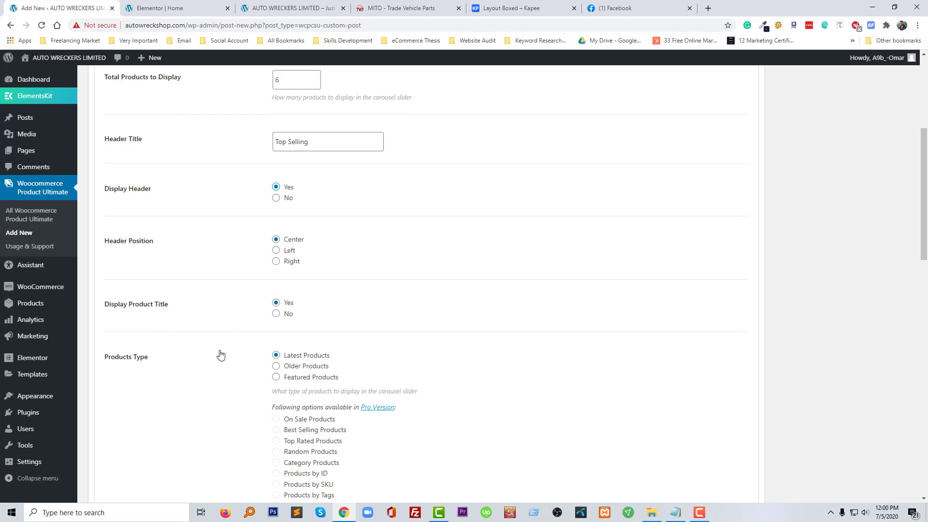
{"action": "scroll", "coordinate": [332, 368], "scroll_direction": "down", "scroll_amount": 5}
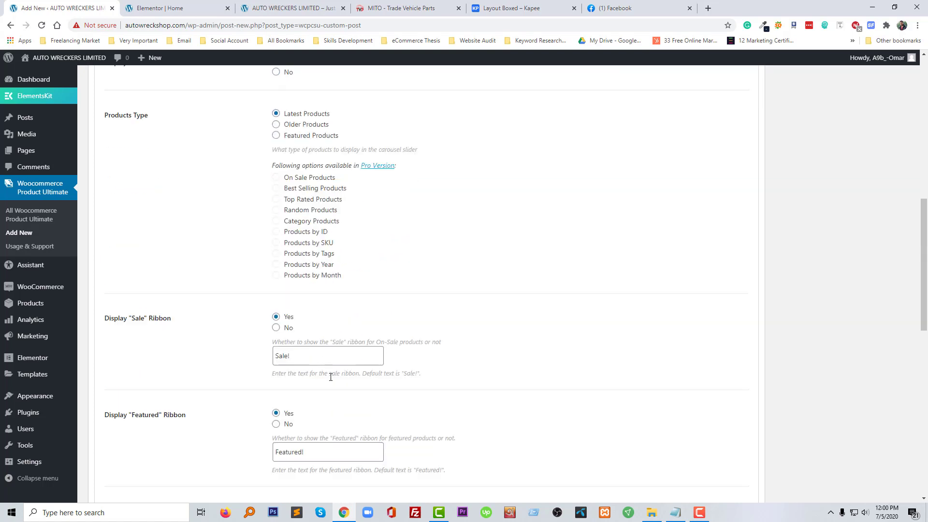
{"action": "scroll", "coordinate": [330, 377], "scroll_direction": "down", "scroll_amount": 12}
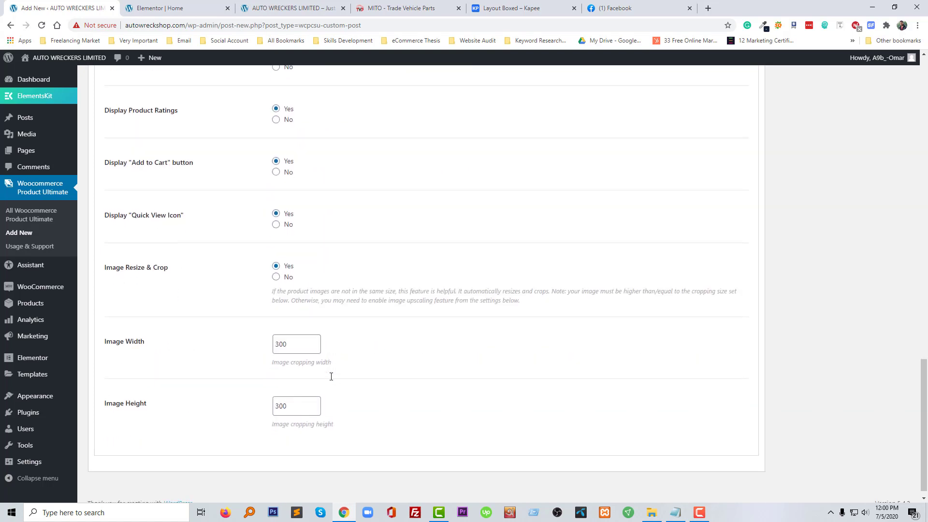
{"action": "scroll", "coordinate": [443, 384], "scroll_direction": "up", "scroll_amount": 20}
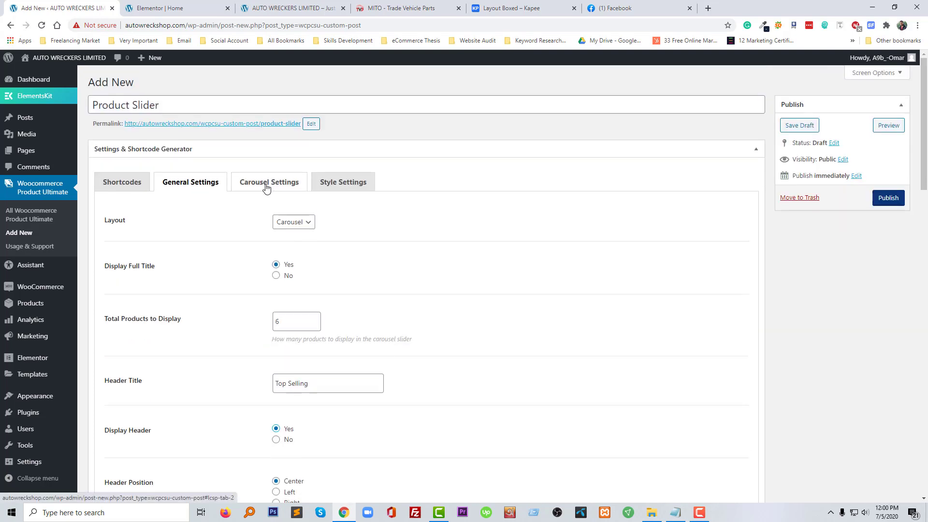
{"action": "scroll", "coordinate": [468, 406], "scroll_direction": "down", "scroll_amount": 5}
{"action": "scroll", "coordinate": [321, 319], "scroll_direction": "up", "scroll_amount": 5}
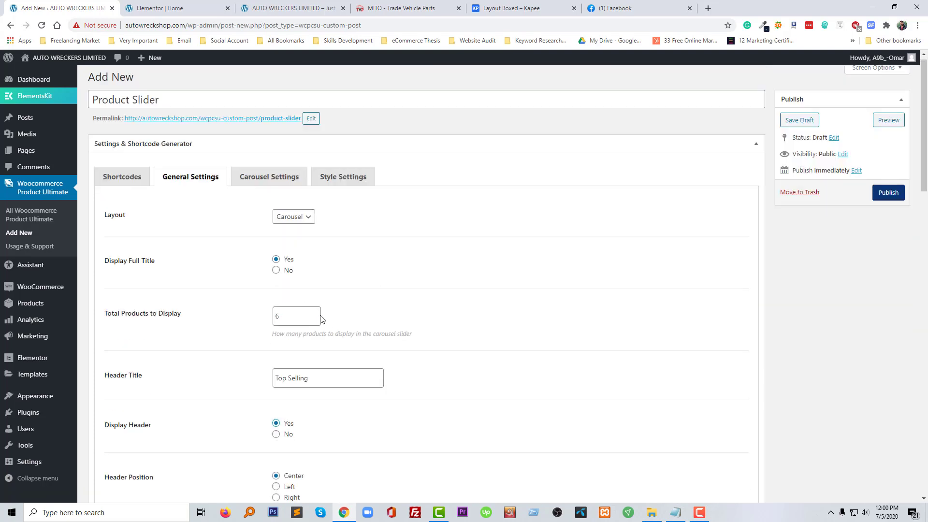
Set the Product Slider's AutoPlay Type to Marquee in the Carousel Settings.
{"action": "left_click", "coordinate": [285, 182]}
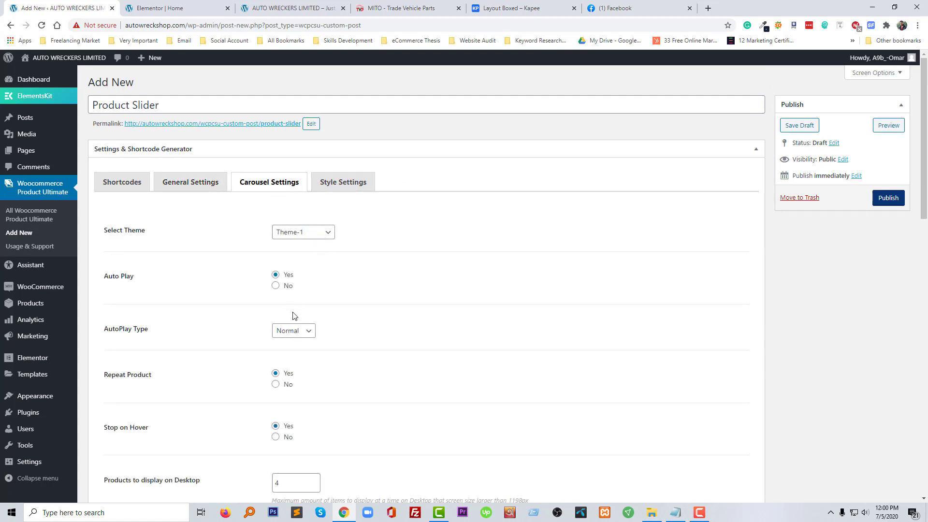
{"action": "left_click", "coordinate": [308, 331]}
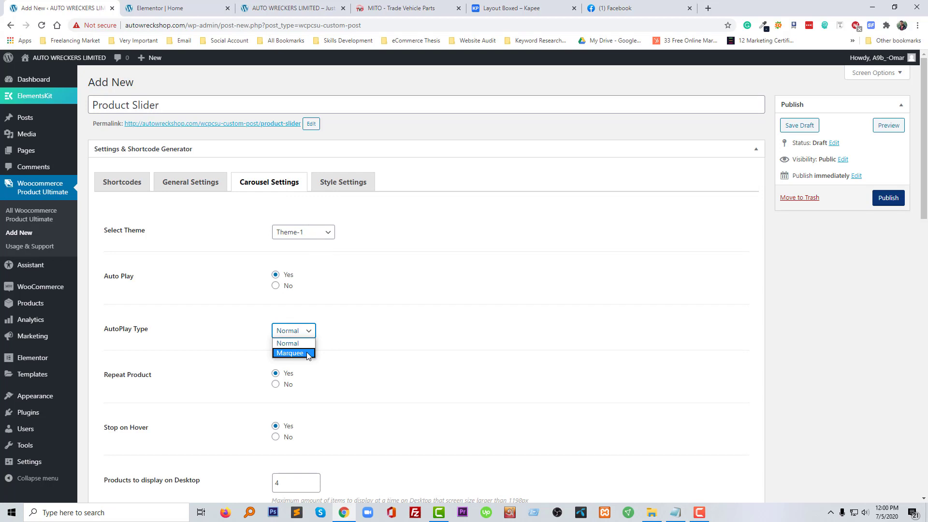
{"action": "left_click", "coordinate": [308, 353]}
Examine the remaining Carousel Settings, including products per device, slide speed, scroll mode and navigation colors.
{"action": "scroll", "coordinate": [387, 327], "scroll_direction": "down", "scroll_amount": 2}
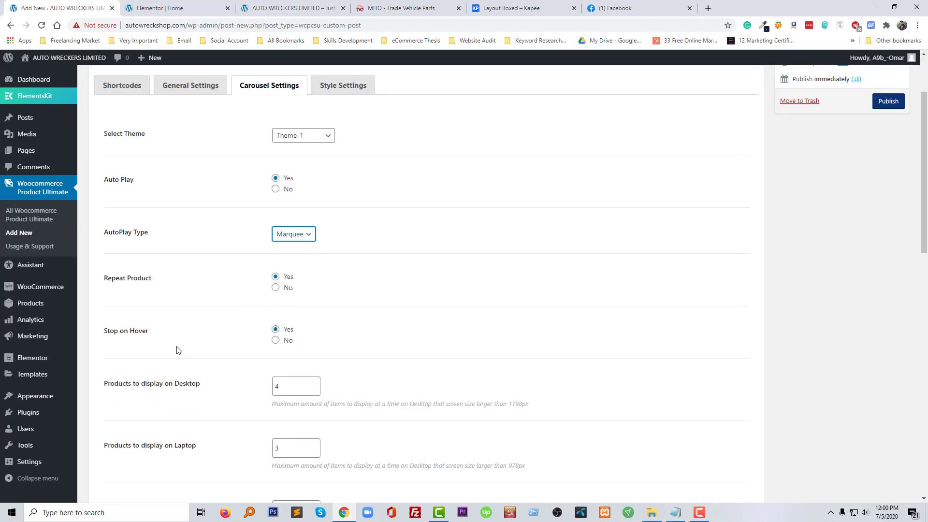
{"action": "scroll", "coordinate": [258, 366], "scroll_direction": "down", "scroll_amount": 2}
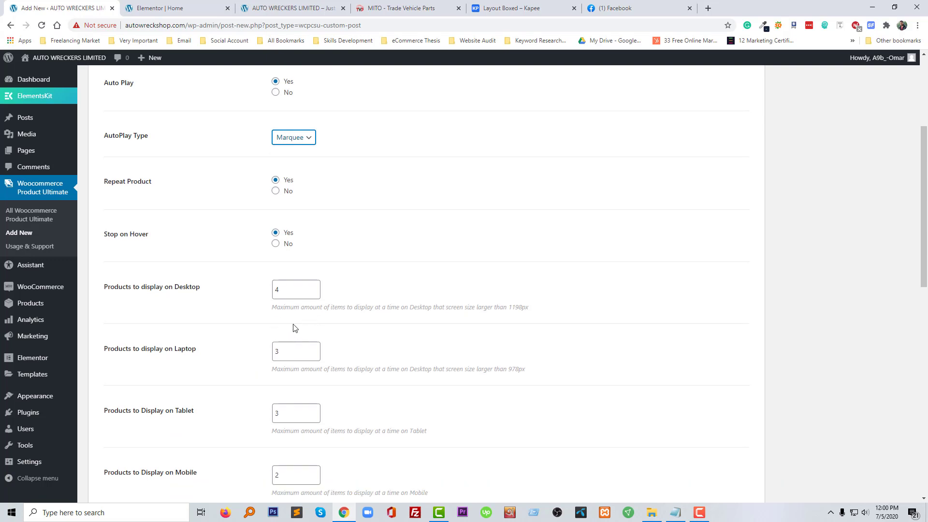
{"action": "scroll", "coordinate": [314, 378], "scroll_direction": "down", "scroll_amount": 8}
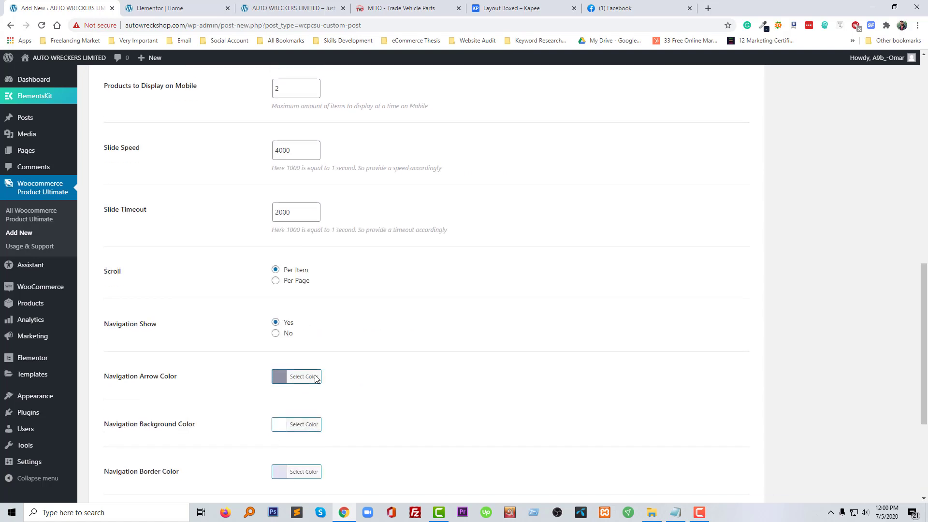
{"action": "scroll", "coordinate": [315, 377], "scroll_direction": "down", "scroll_amount": 4}
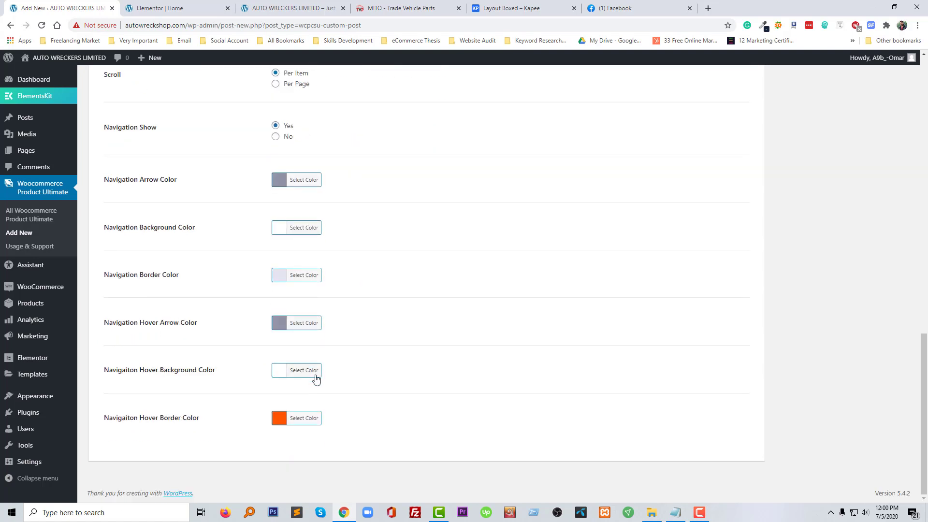
{"action": "scroll", "coordinate": [336, 372], "scroll_direction": "up", "scroll_amount": 5}
{"action": "scroll", "coordinate": [335, 372], "scroll_direction": "up", "scroll_amount": 10}
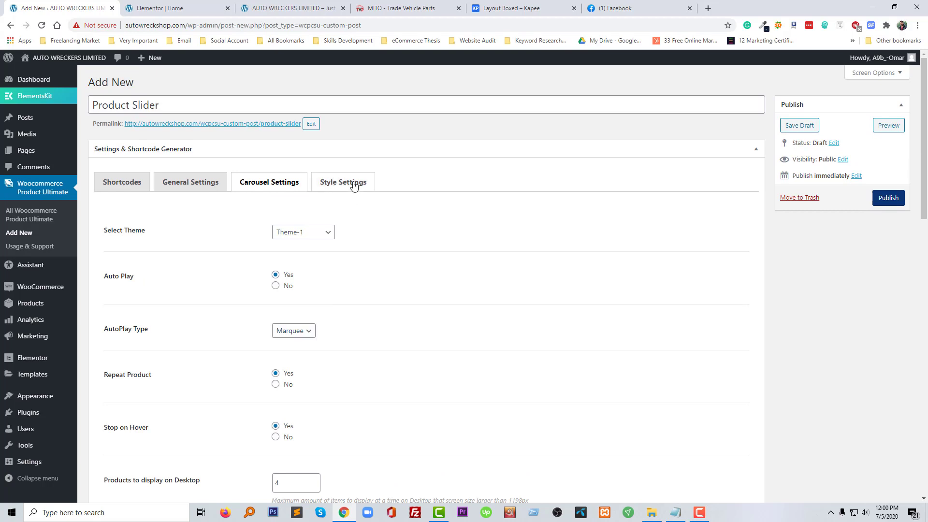
Review the Product Slider's Style Settings for title, price, ratings and Add to Cart colors, and publish the slider.
{"action": "left_click", "coordinate": [352, 183]}
{"action": "scroll", "coordinate": [426, 354], "scroll_direction": "down", "scroll_amount": 10}
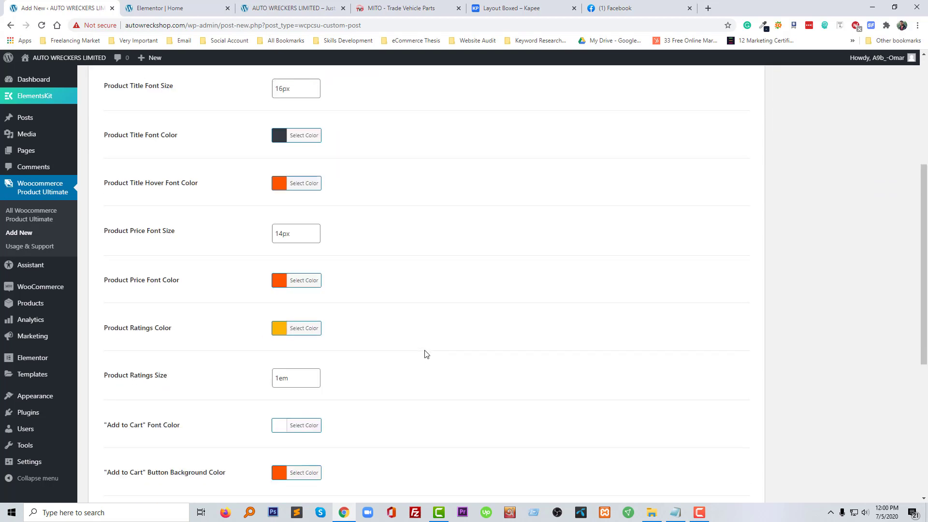
{"action": "scroll", "coordinate": [623, 411], "scroll_direction": "up", "scroll_amount": 10}
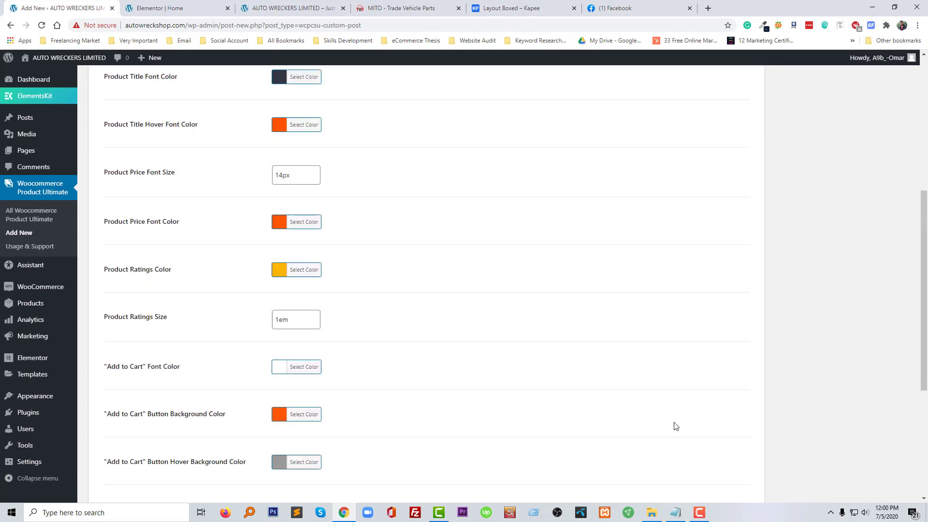
{"action": "left_click", "coordinate": [889, 198]}
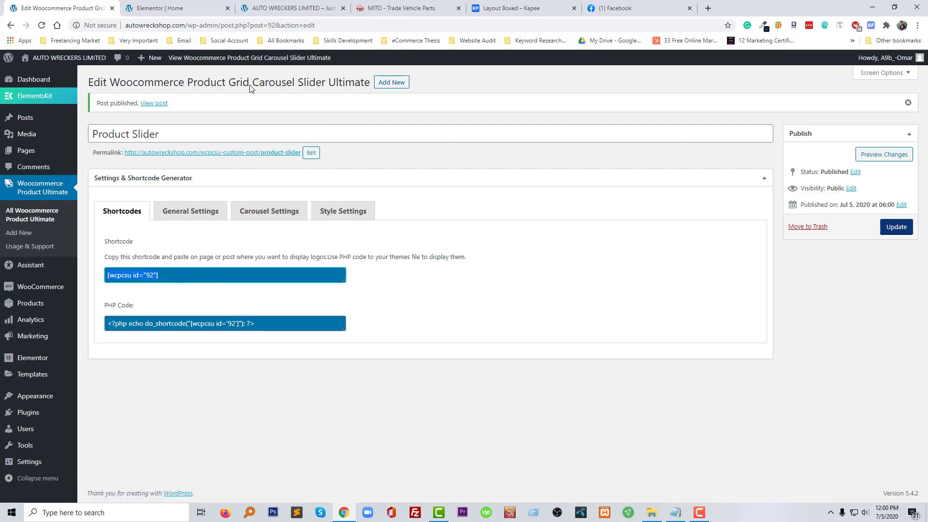
In the Elementor Home page, add a Shortcode widget above the Top Trending grid with the shortcode [wcpcsu id="92"].
{"action": "left_click", "coordinate": [285, 8]}
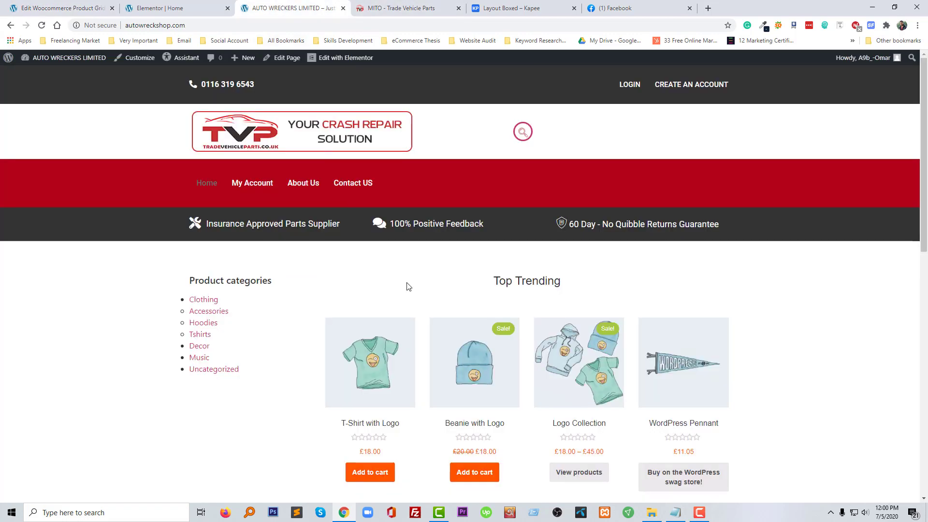
{"action": "key", "text": "ctrl+shift+Tab"}
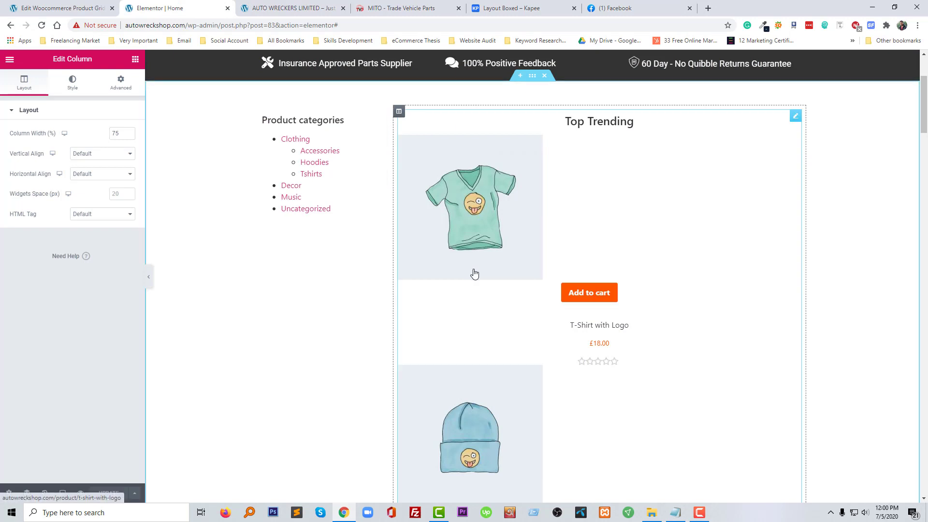
{"action": "left_click", "coordinate": [136, 59]}
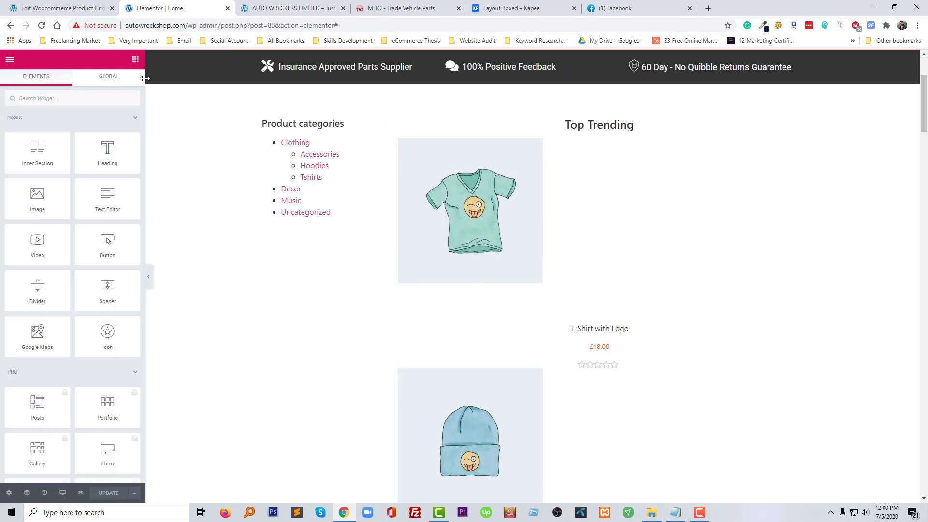
{"action": "left_click", "coordinate": [91, 98]}
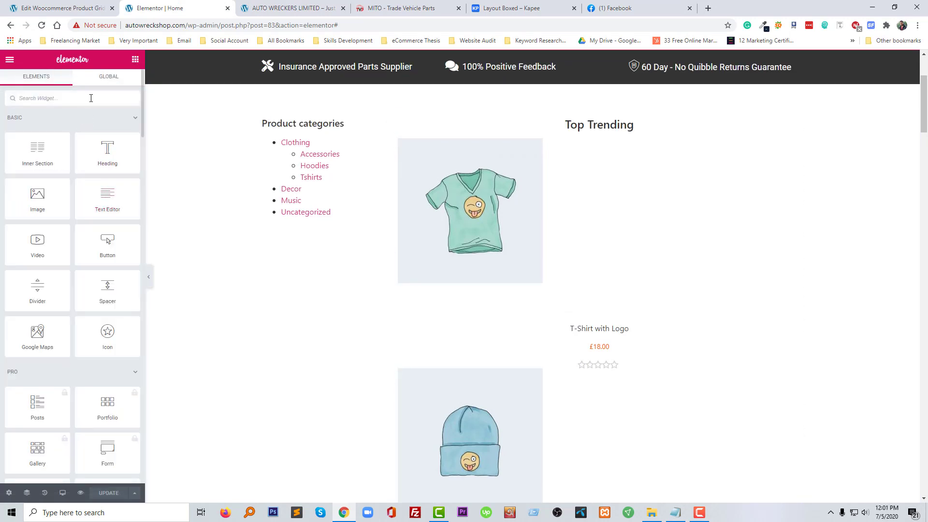
{"action": "type", "text": "sho"}
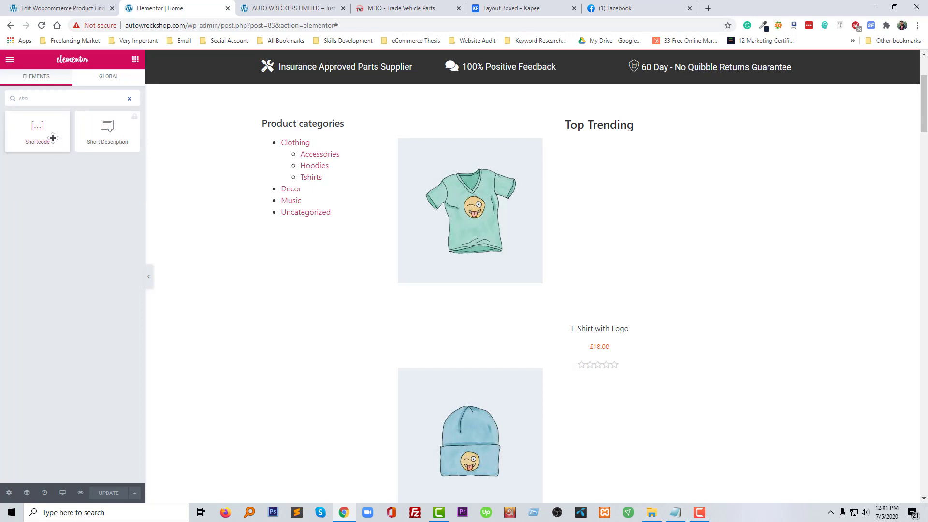
{"action": "left_click_drag", "start_coordinate": [48, 136], "coordinate": [564, 143]}
{"action": "left_click", "coordinate": [68, 168]}
{"action": "type", "text": "[wcpcsu id=\"92\"]"}
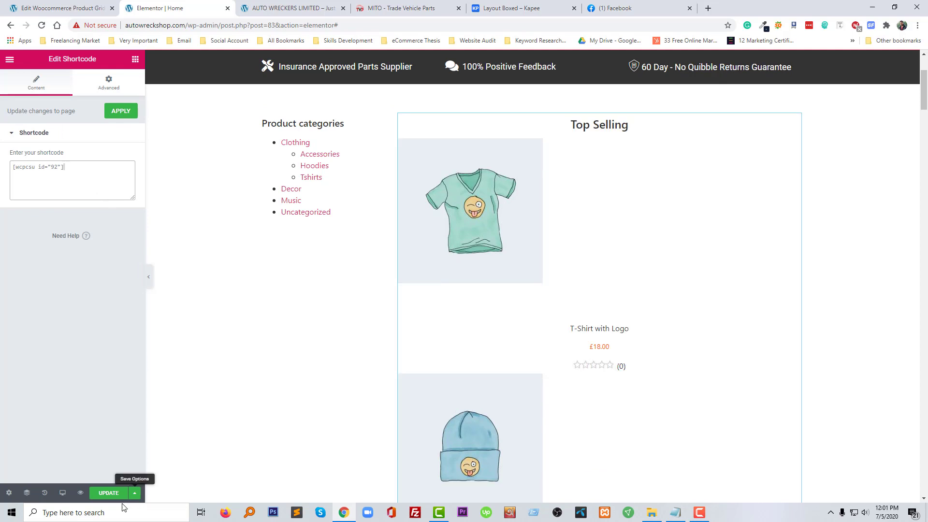
Update the Home page and check the Top Selling carousel on the reloaded live homepage.
{"action": "left_click", "coordinate": [109, 494]}
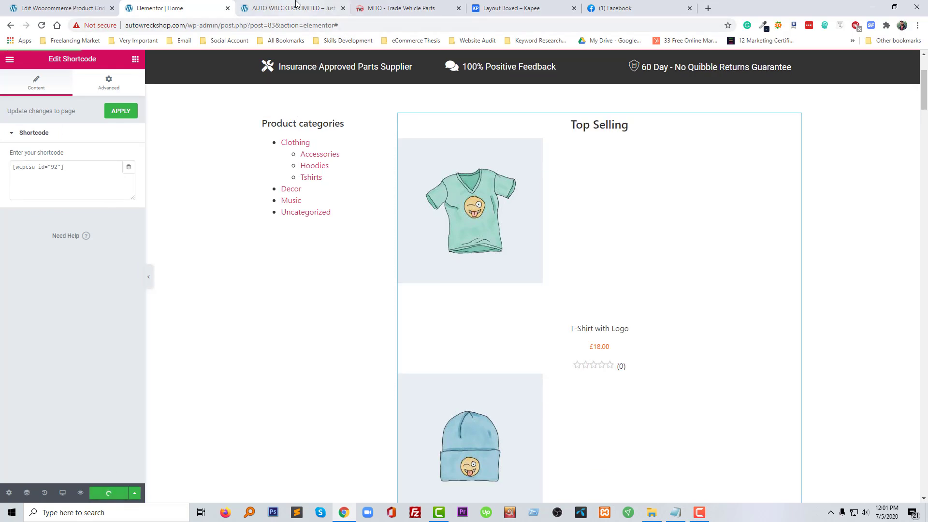
{"action": "left_click", "coordinate": [296, 5]}
{"action": "key", "text": "F5"}
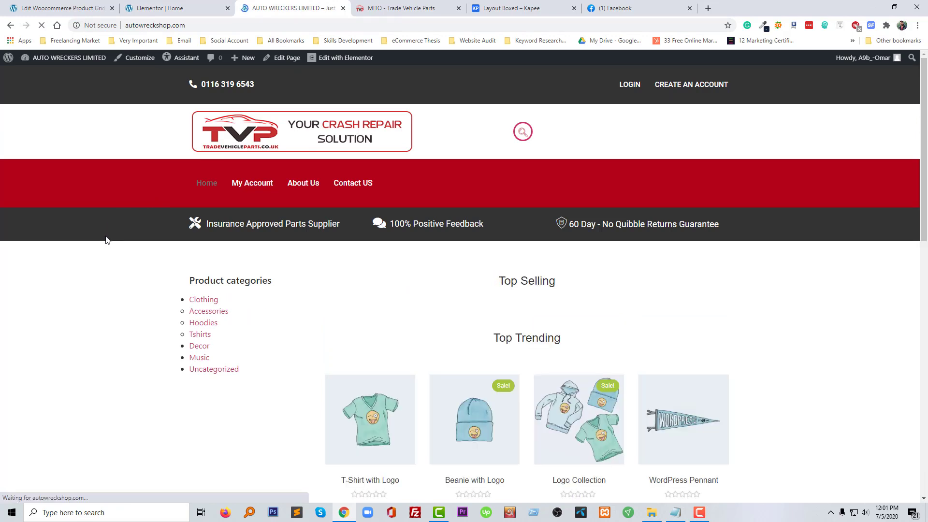
{"action": "scroll", "coordinate": [106, 240], "scroll_direction": "down", "scroll_amount": 2}
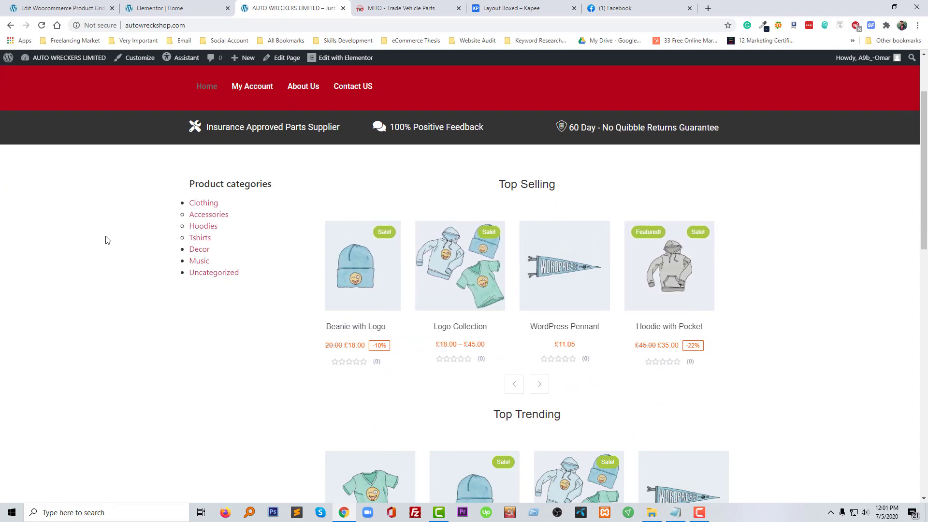
{"action": "scroll", "coordinate": [107, 240], "scroll_direction": "down", "scroll_amount": 2}
{"action": "scroll", "coordinate": [107, 240], "scroll_direction": "down", "scroll_amount": 1}
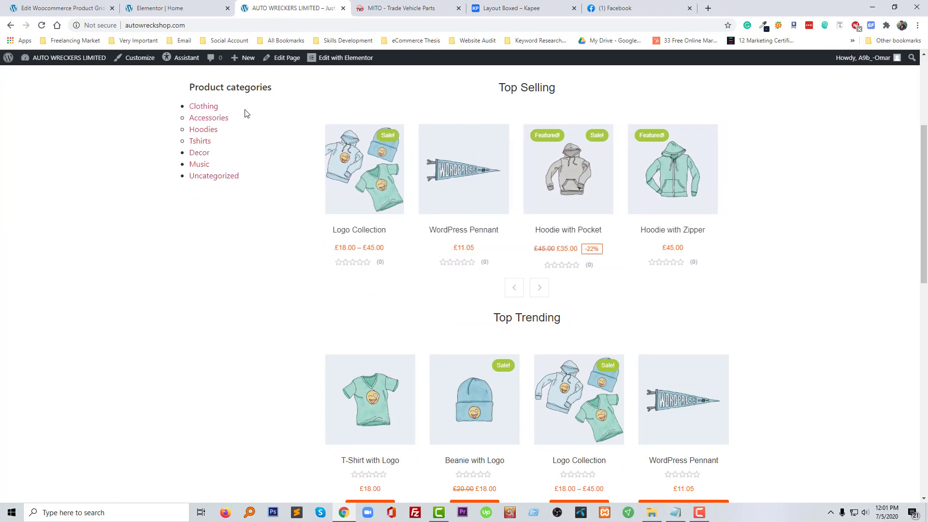
Review the published Product Slider's General Settings, from layout to image height, and its Carousel Settings for autoplay and products per device.
{"action": "left_click", "coordinate": [79, 4]}
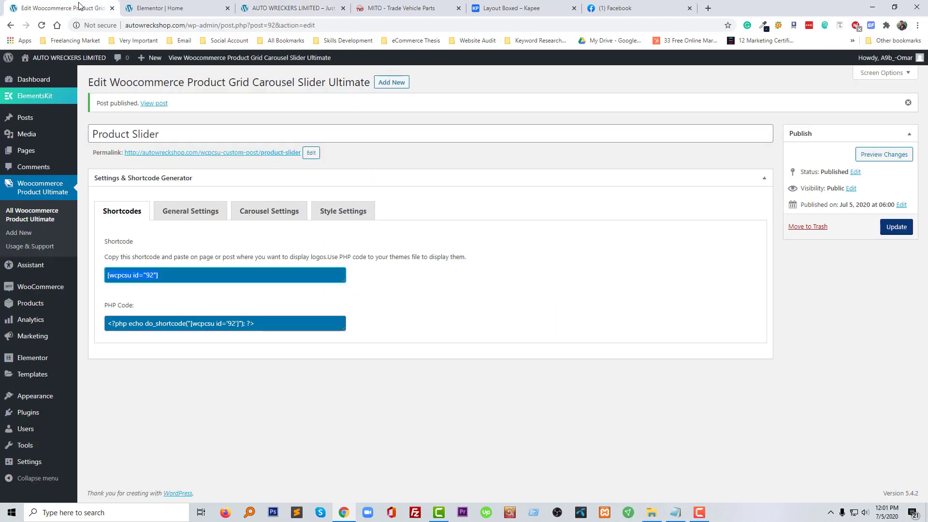
{"action": "left_click", "coordinate": [220, 217]}
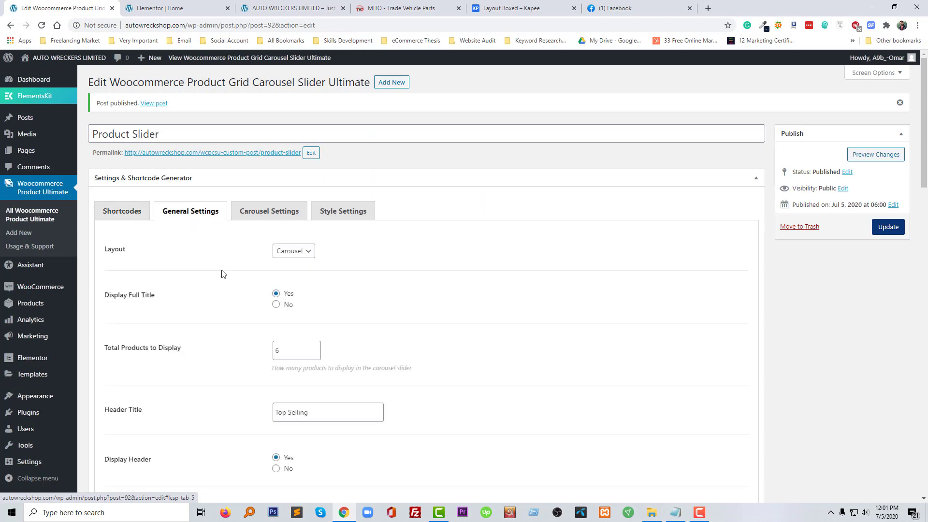
{"action": "scroll", "coordinate": [339, 289], "scroll_direction": "down", "scroll_amount": 1}
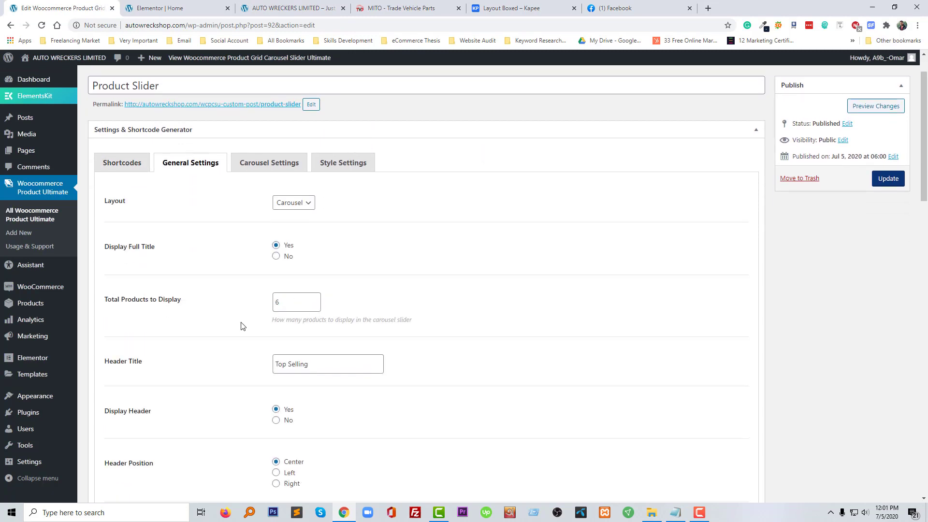
{"action": "scroll", "coordinate": [327, 349], "scroll_direction": "down", "scroll_amount": 6}
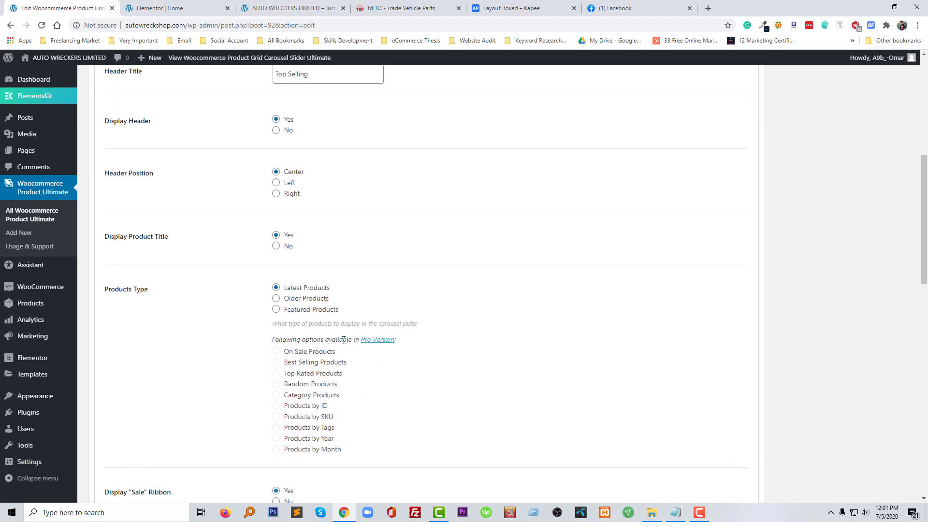
{"action": "scroll", "coordinate": [344, 340], "scroll_direction": "down", "scroll_amount": 2}
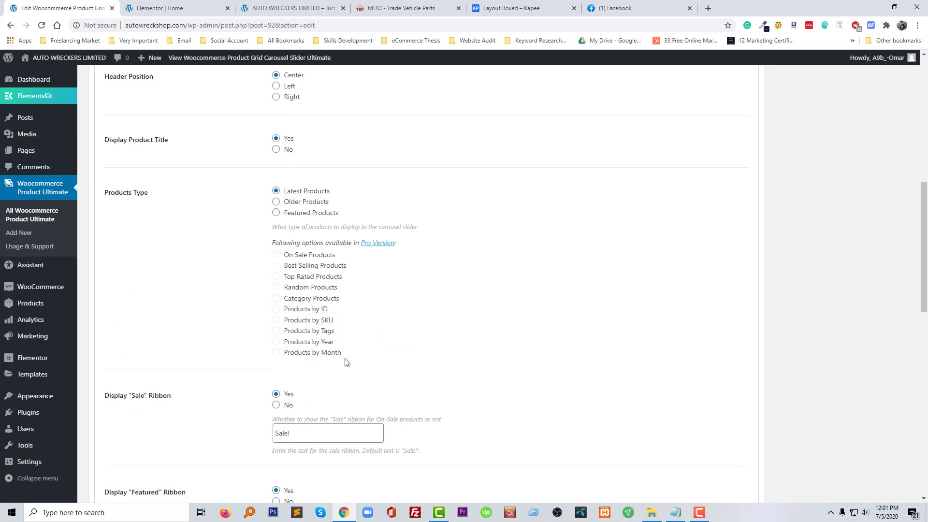
{"action": "scroll", "coordinate": [349, 366], "scroll_direction": "down", "scroll_amount": 3}
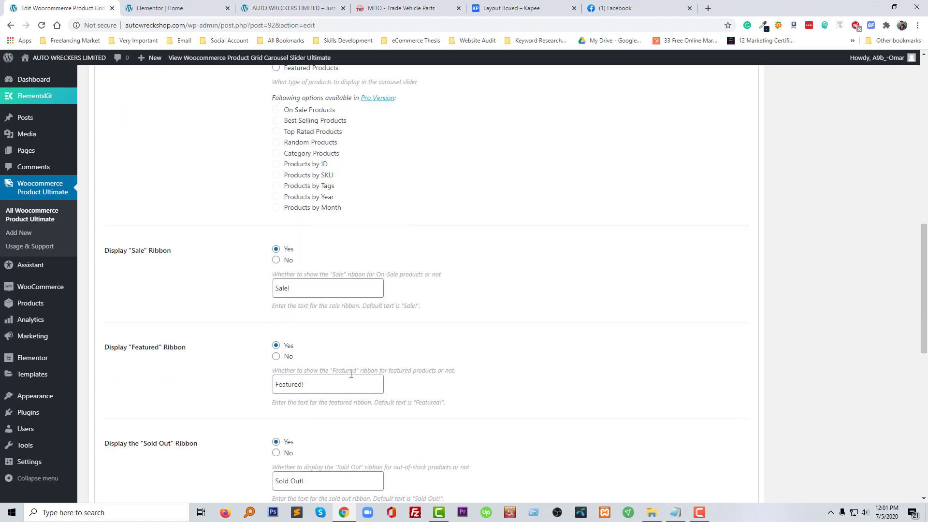
{"action": "scroll", "coordinate": [350, 374], "scroll_direction": "down", "scroll_amount": 3}
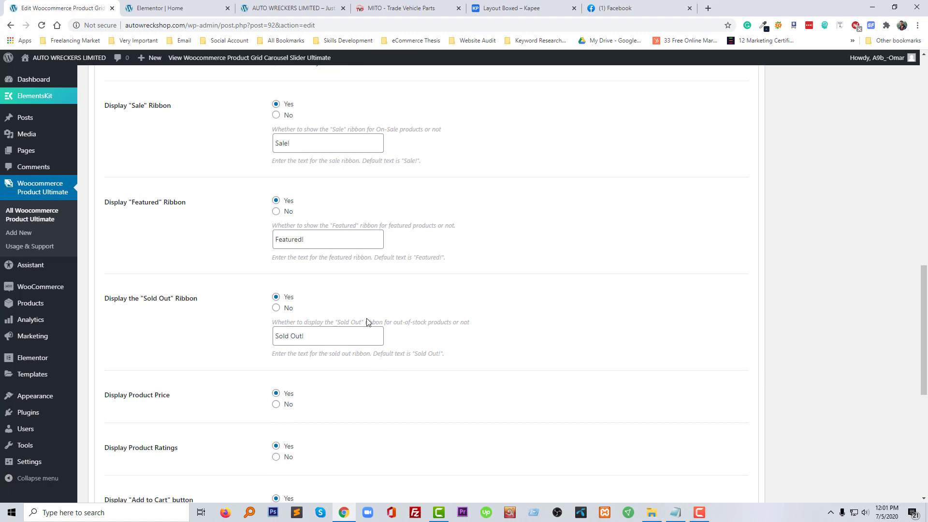
{"action": "scroll", "coordinate": [360, 345], "scroll_direction": "down", "scroll_amount": 7}
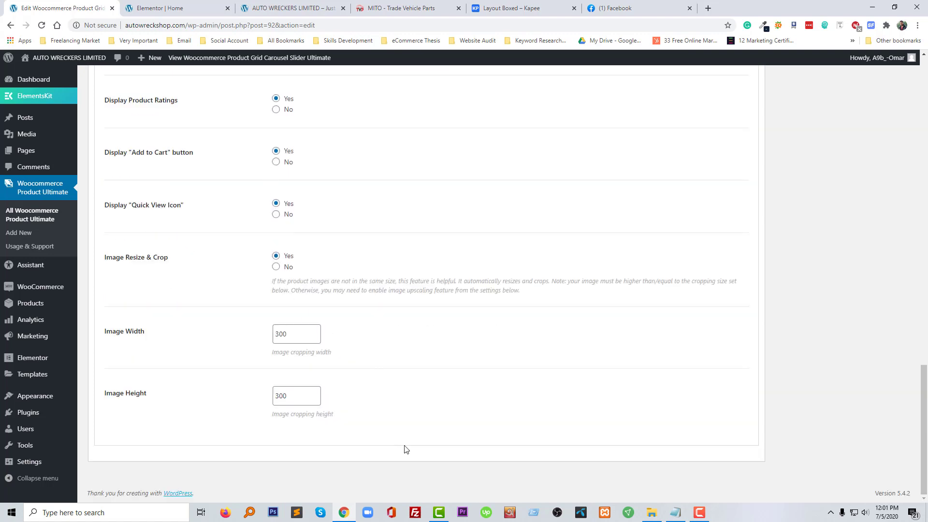
{"action": "scroll", "coordinate": [334, 323], "scroll_direction": "up", "scroll_amount": 15}
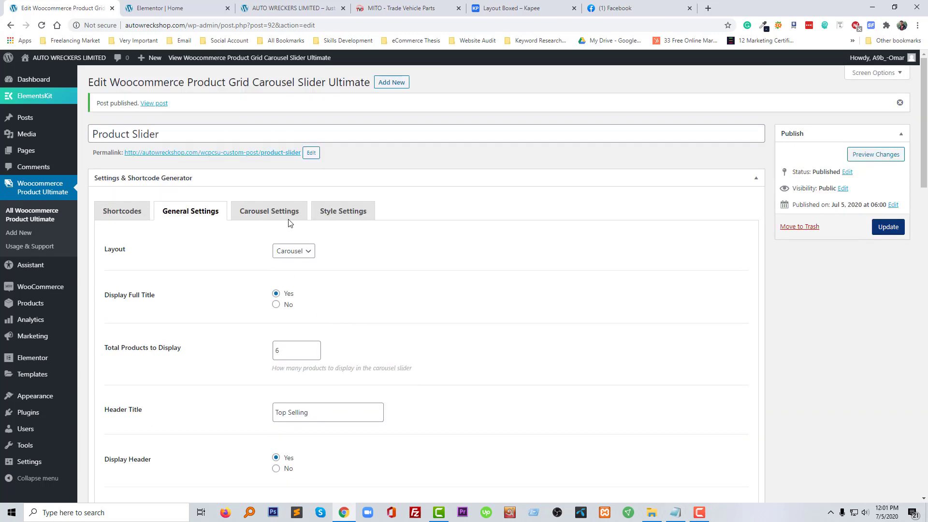
{"action": "left_click", "coordinate": [286, 219]}
{"action": "scroll", "coordinate": [379, 310], "scroll_direction": "down", "scroll_amount": 2}
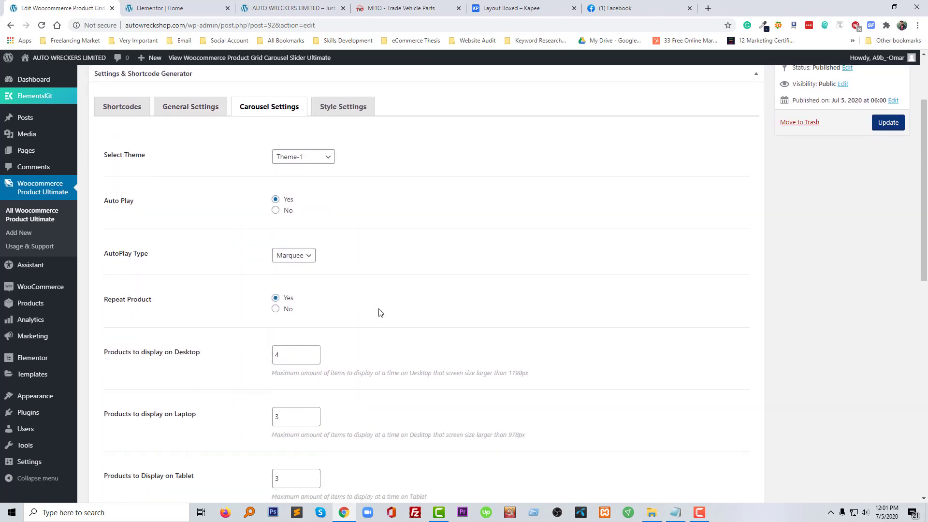
{"action": "scroll", "coordinate": [379, 313], "scroll_direction": "down", "scroll_amount": 1}
{"action": "left_click_drag", "start_coordinate": [287, 316], "coordinate": [265, 321]}
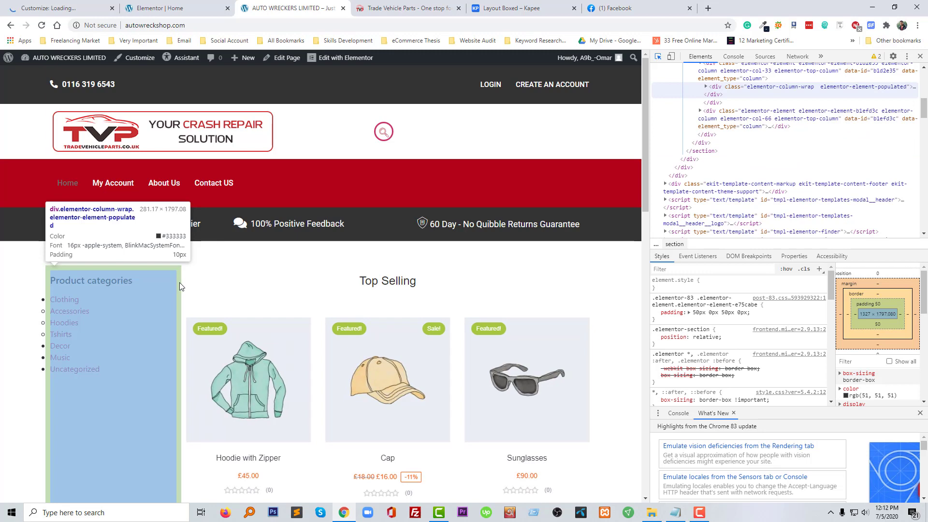
Inspect the HTML of the homepage's Product categories widget, covering its heading, container, product-categories list and nested Clothing items.
{"action": "left_click", "coordinate": [179, 282]}
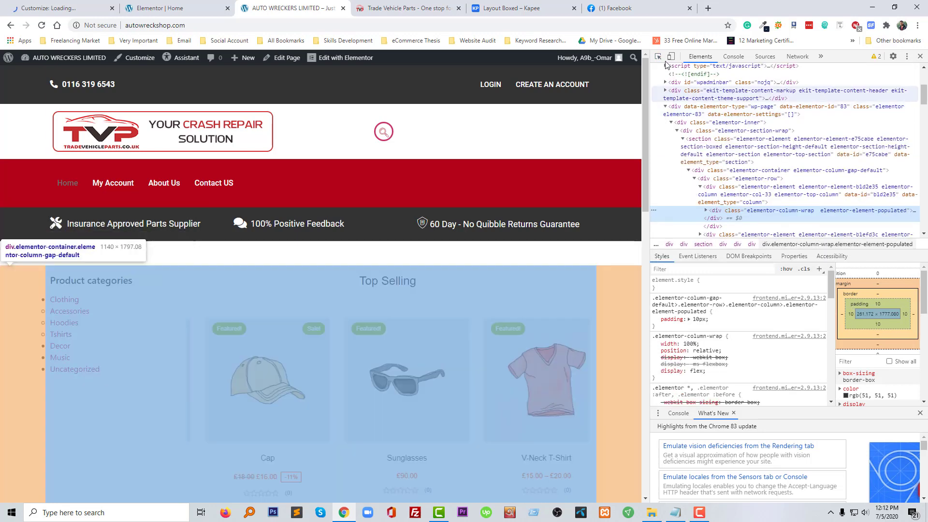
{"action": "left_click", "coordinate": [658, 56]}
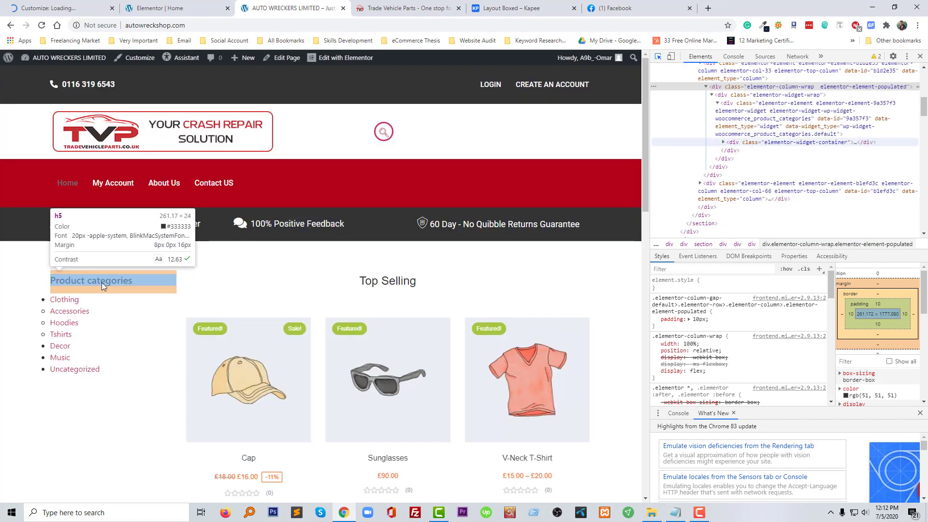
{"action": "left_click", "coordinate": [102, 282]}
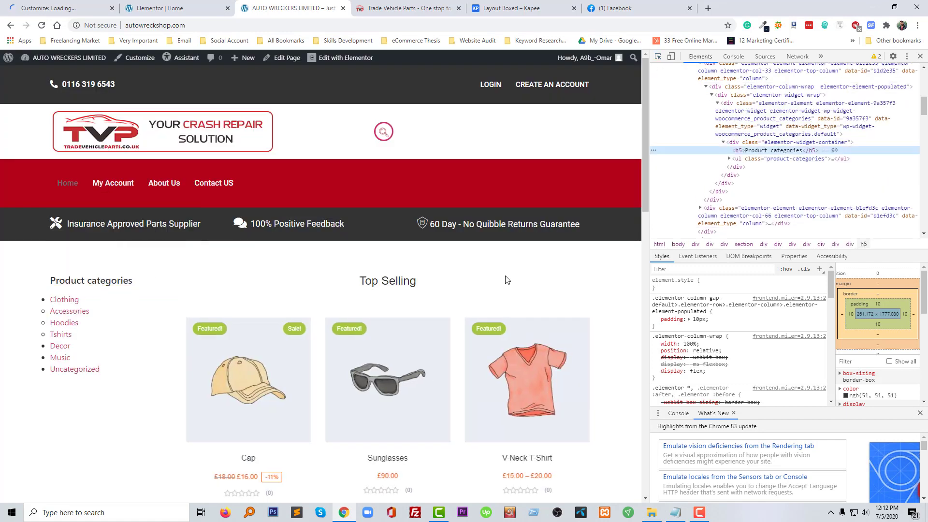
{"action": "left_click", "coordinate": [800, 144]}
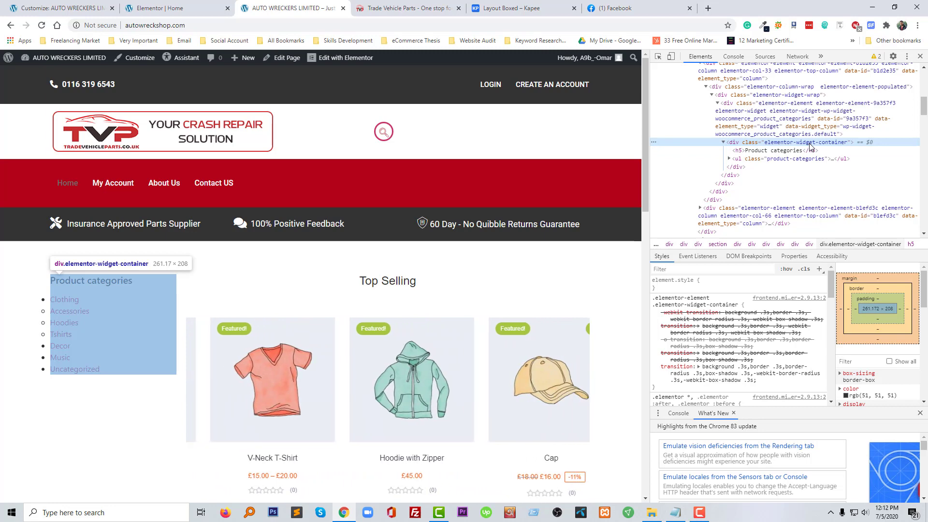
{"action": "double_click", "coordinate": [811, 143]}
{"action": "left_click", "coordinate": [738, 160]}
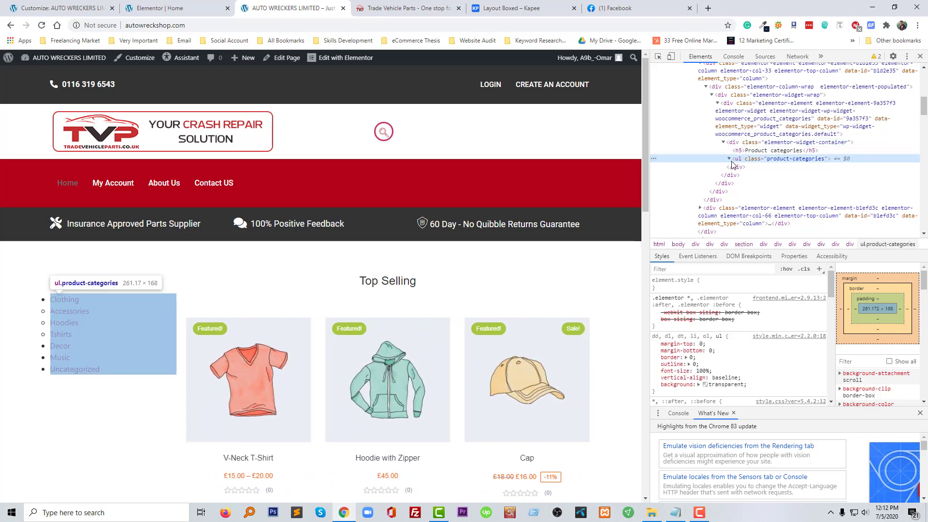
{"action": "left_click", "coordinate": [729, 159]}
{"action": "left_click", "coordinate": [735, 168]}
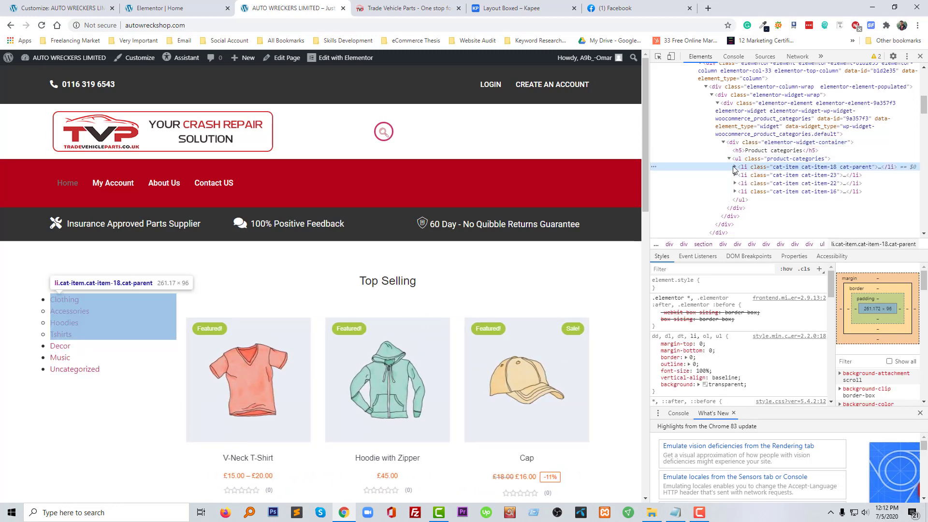
{"action": "left_click", "coordinate": [736, 167]}
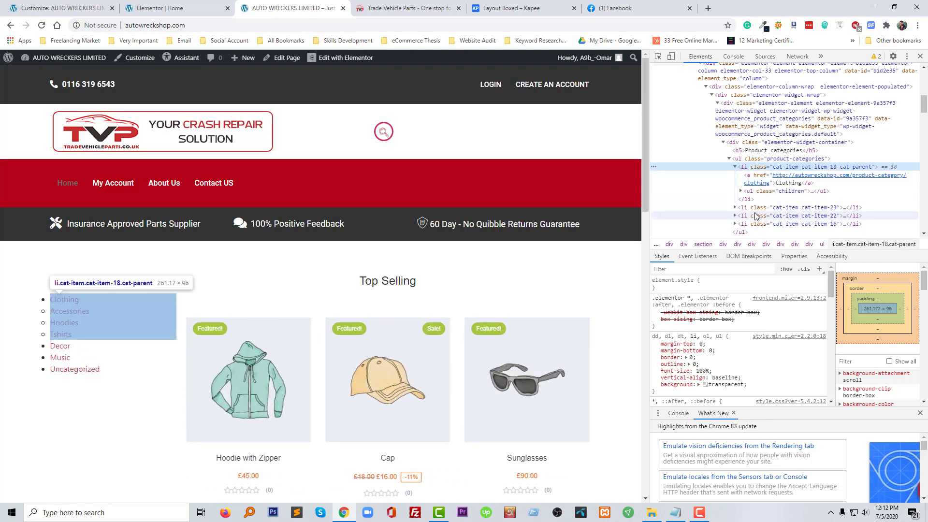
{"action": "left_click", "coordinate": [741, 191]}
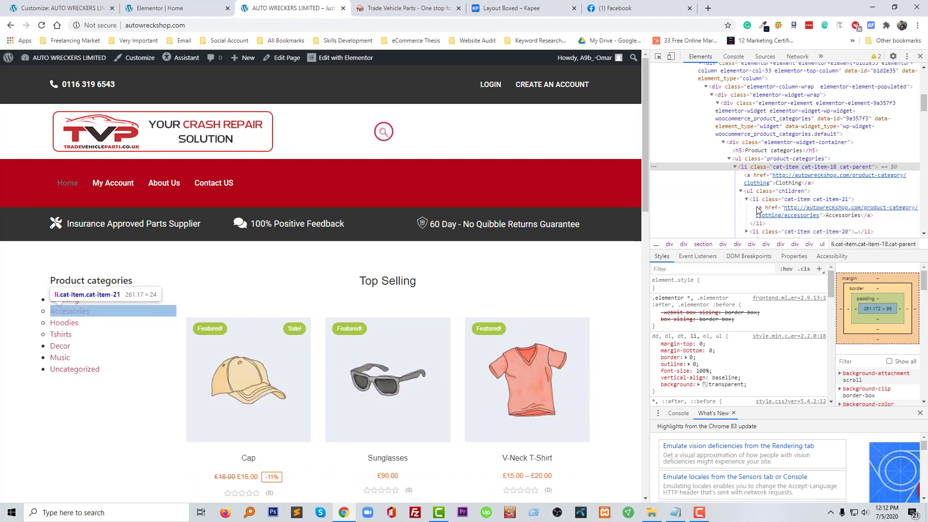
{"action": "left_click", "coordinate": [746, 199]}
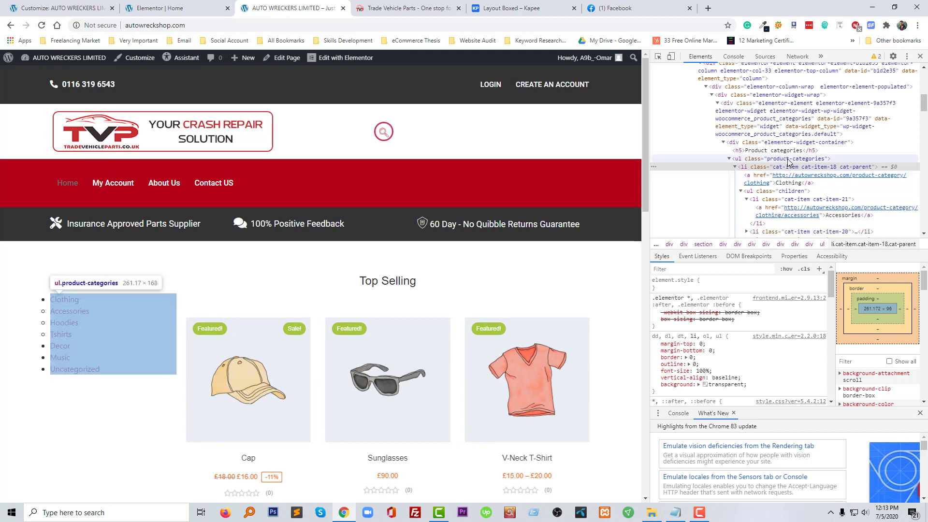
In the WordPress Customizer's Additional CSS, add an empty rule for .elementor-widget-container.
{"action": "left_click", "coordinate": [69, 6]}
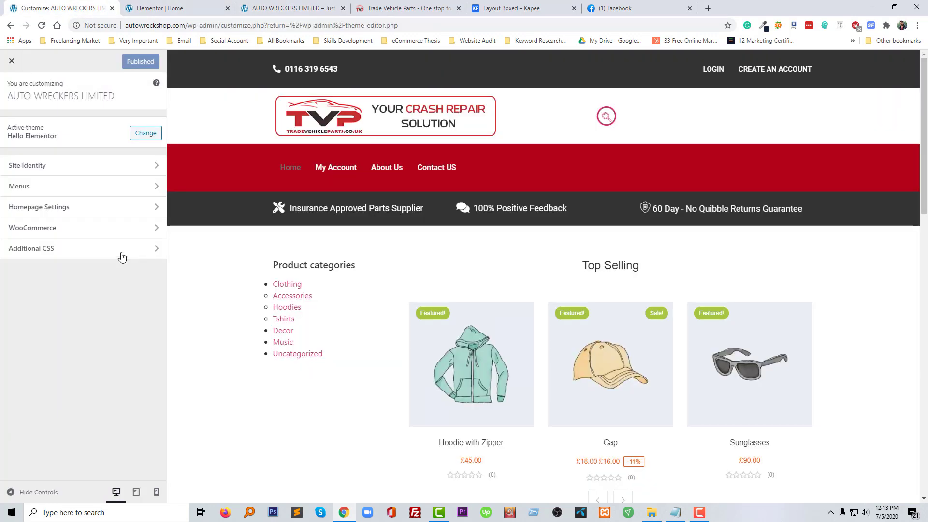
{"action": "left_click", "coordinate": [120, 251]}
{"action": "left_click", "coordinate": [62, 295]}
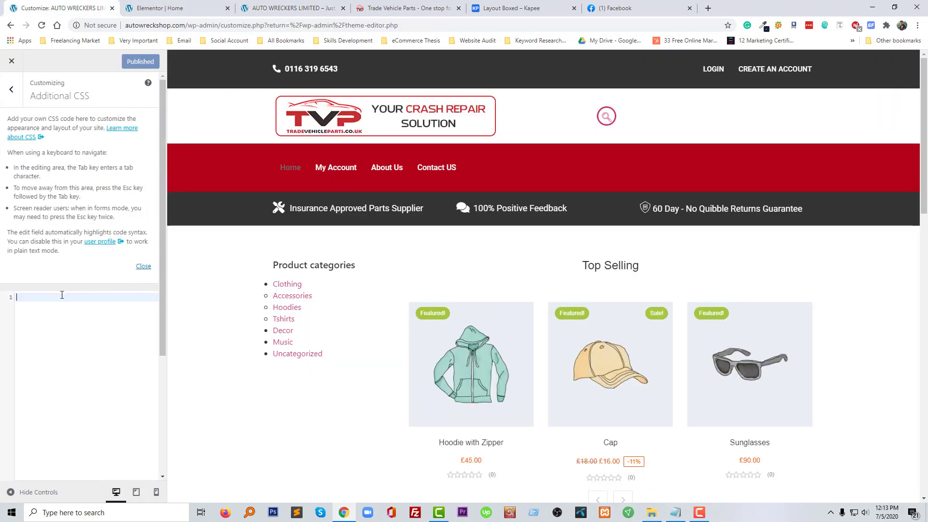
{"action": "type", "text": ".elementor-widget-container"}
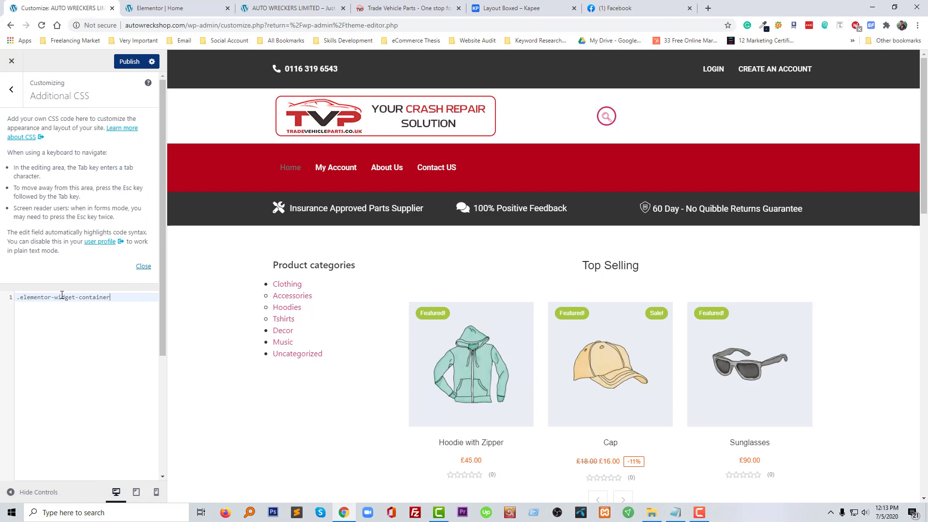
Add empty CSS rules for .elementor-widget-container h5 and .elementor-widget-container ul below the container rule.
{"action": "key", "text": "ctrl+a"}
{"action": "key", "text": "ctrl+c"}
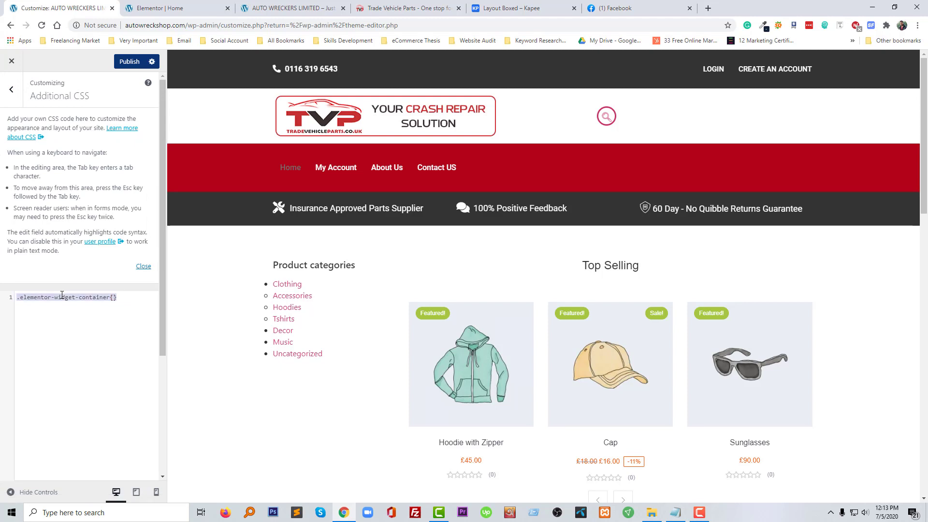
{"action": "key", "text": "Right"}
{"action": "key", "text": "Return"}
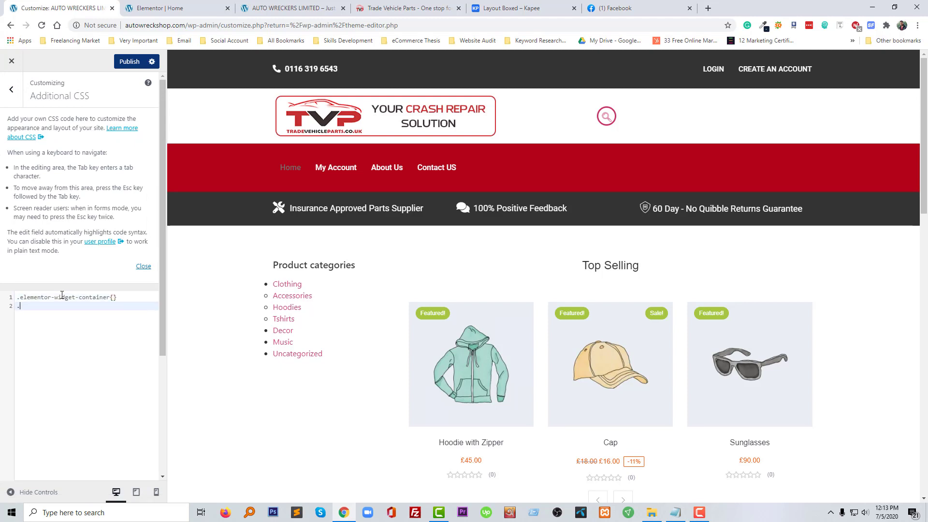
{"action": "type", "text": "."}
{"action": "key", "text": "ctrl+v"}
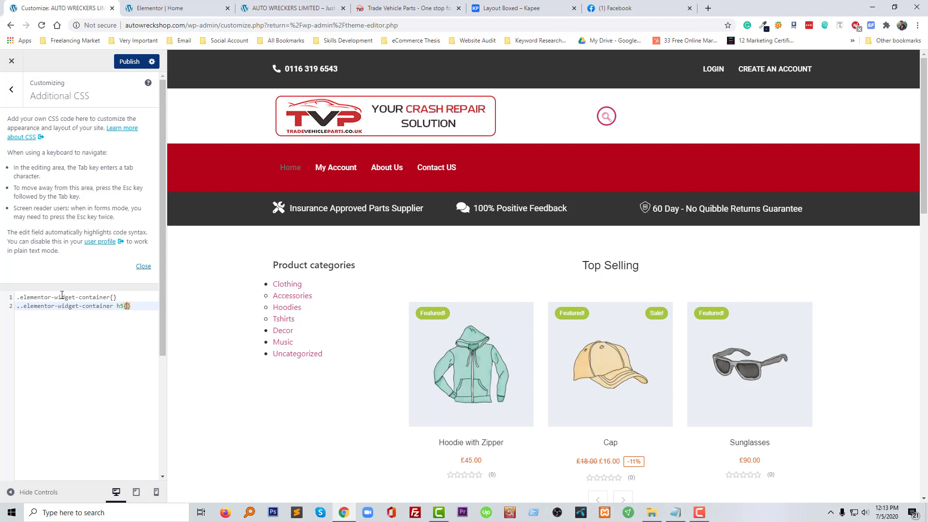
{"action": "key", "text": "Return"}
{"action": "key", "text": "ctrl+v"}
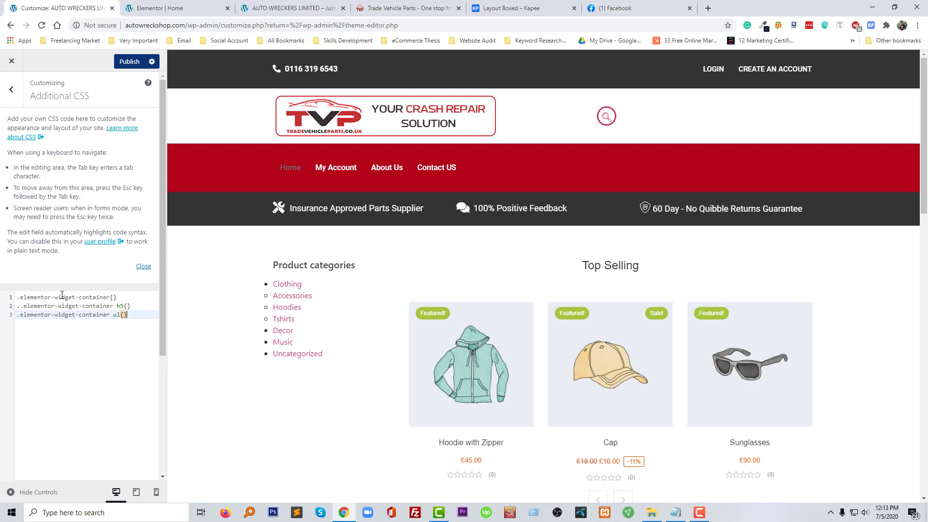
Add an empty CSS rule for the list items with the selector .elementor-widget-container ul li.
{"action": "key", "text": "shift+Up"}
{"action": "key", "text": "ctrl+c"}
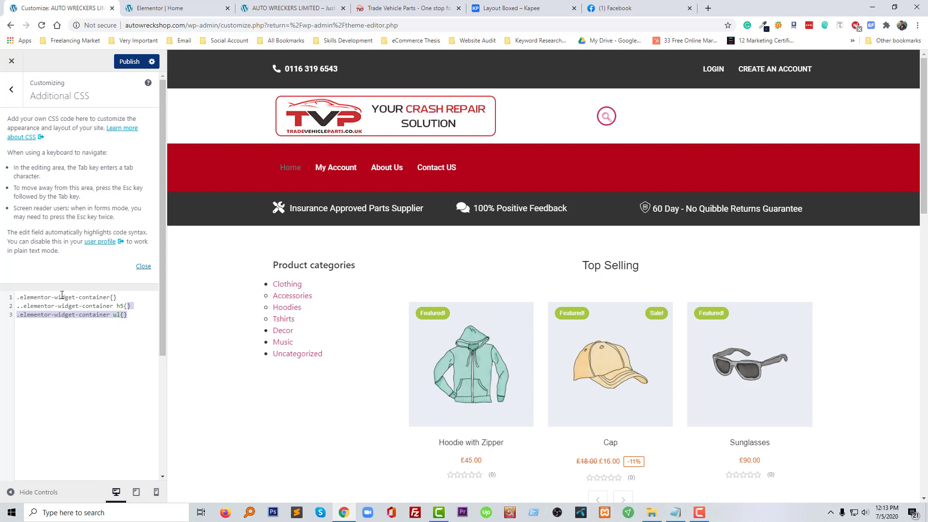
{"action": "key", "text": "Right"}
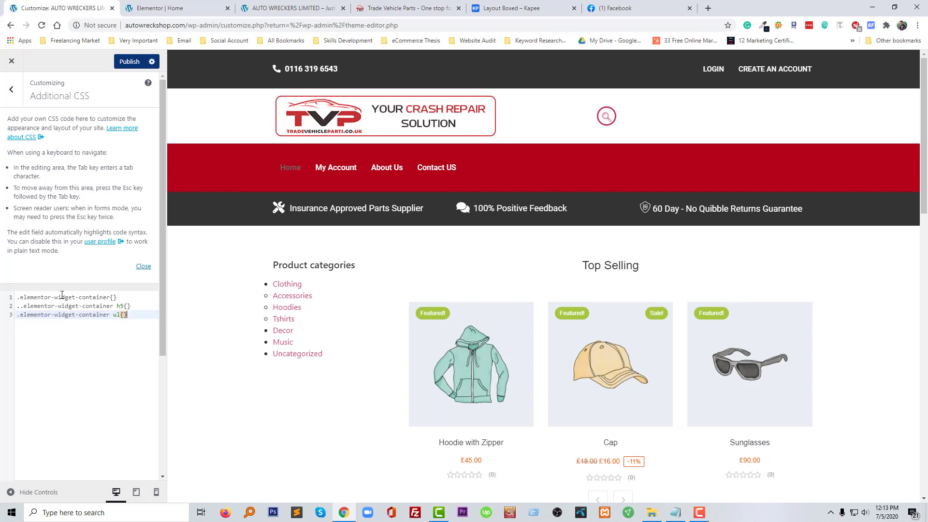
{"action": "key", "text": "Return"}
{"action": "key", "text": "ctrl+v"}
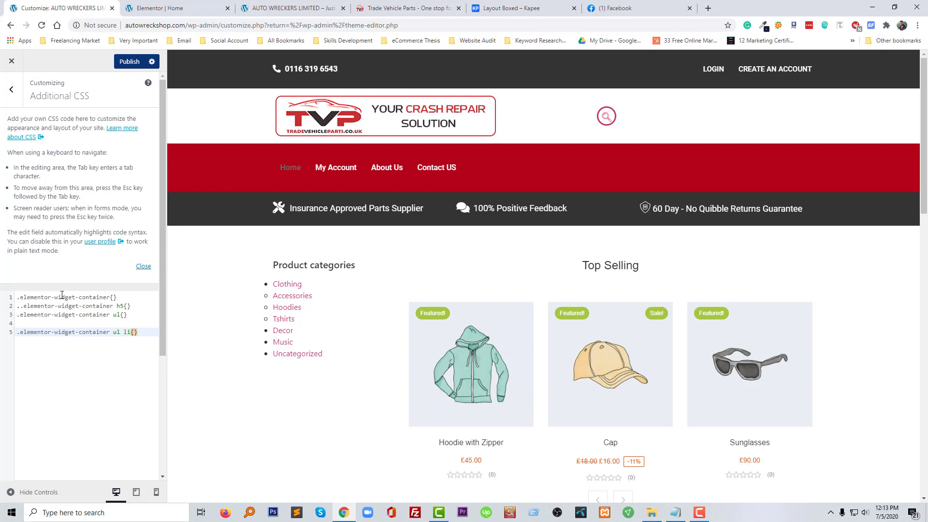
Duplicate the list item rule to create an empty rule for .elementor-widget-container ul li a.
{"action": "key", "text": "shift+Home"}
{"action": "key", "text": "ctrl+c"}
{"action": "key", "text": "Right"}
{"action": "key", "text": "Return"}
{"action": "key", "text": "Return"}
{"action": "key", "text": "ctrl+v"}
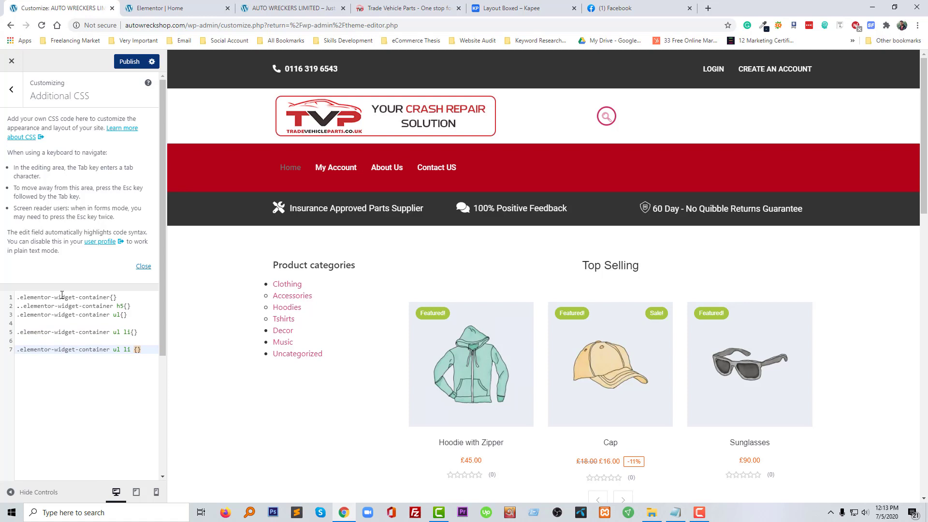
Duplicate the link rule and turn the copy into .elementor-widget-container ul li a:hover{}.
{"action": "key", "text": "shift+Home"}
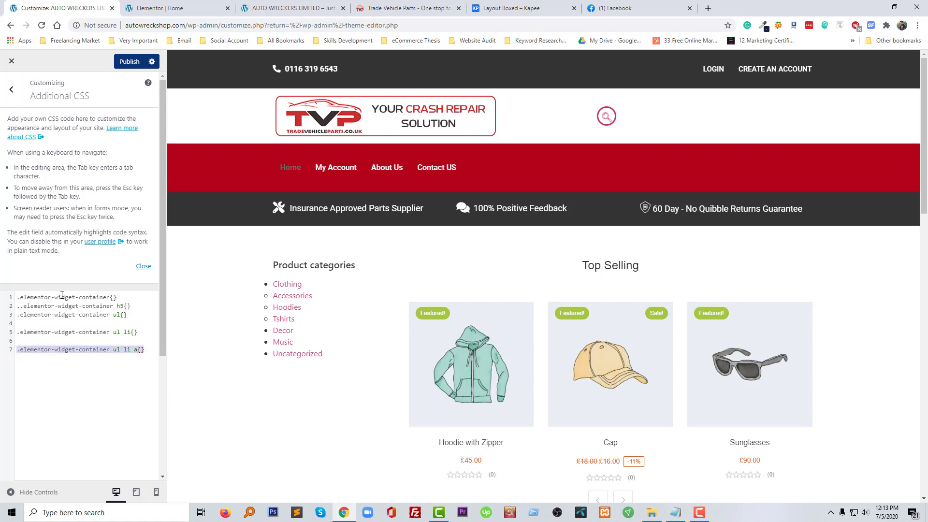
{"action": "key", "text": "ctrl+c"}
{"action": "key", "text": "Right"}
{"action": "key", "text": "Return"}
{"action": "key", "text": "Return"}
{"action": "key", "text": "ctrl+v"}
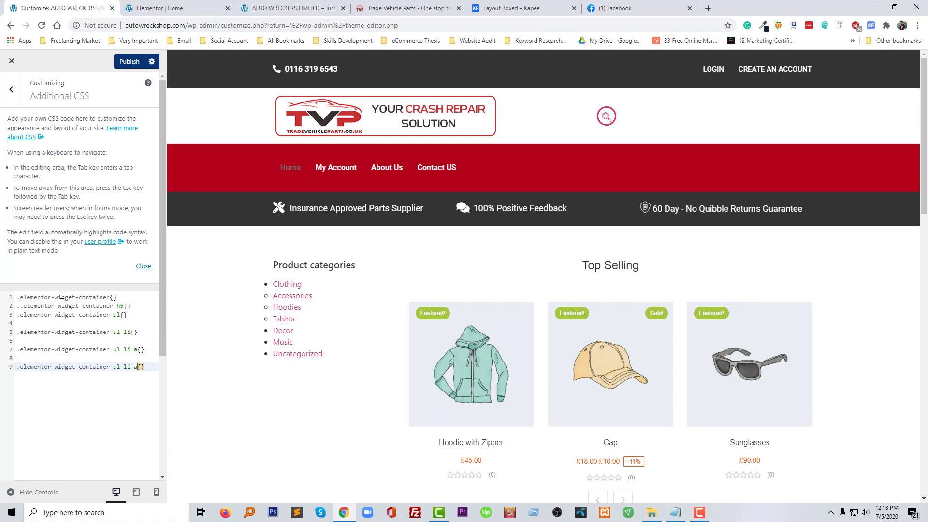
{"action": "type", "text": "ho"}
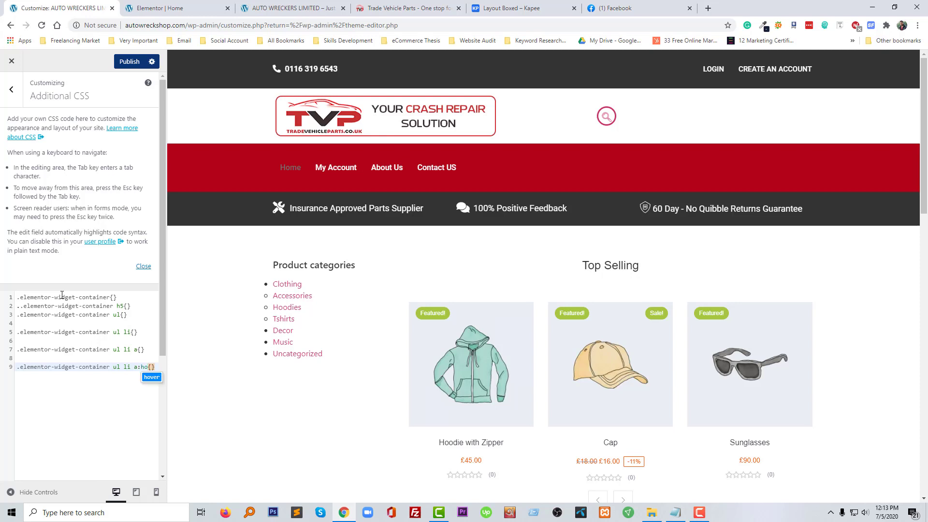
{"action": "type", "text": "ver"}
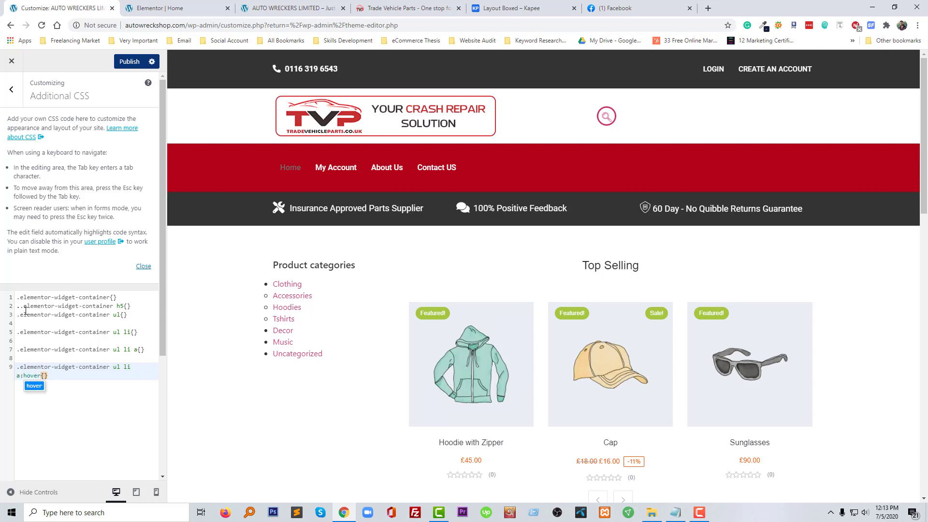
Remove the extra dot from the h5 selector and delete the blank lines between the CSS rules.
{"action": "left_click", "coordinate": [22, 308]}
{"action": "left_click", "coordinate": [23, 324]}
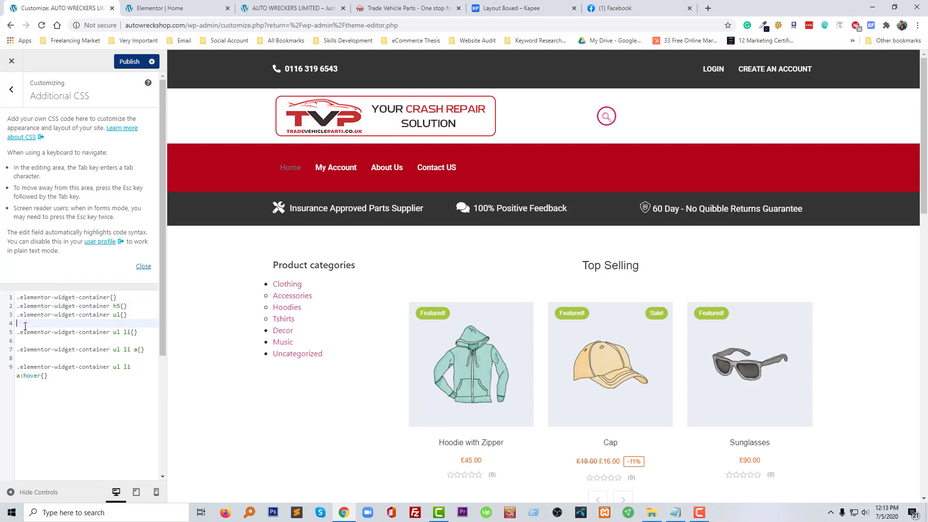
{"action": "key", "text": "BackSpace"}
{"action": "left_click", "coordinate": [25, 334]}
{"action": "key", "text": "BackSpace"}
{"action": "left_click", "coordinate": [25, 341]}
{"action": "key", "text": "BackSpace"}
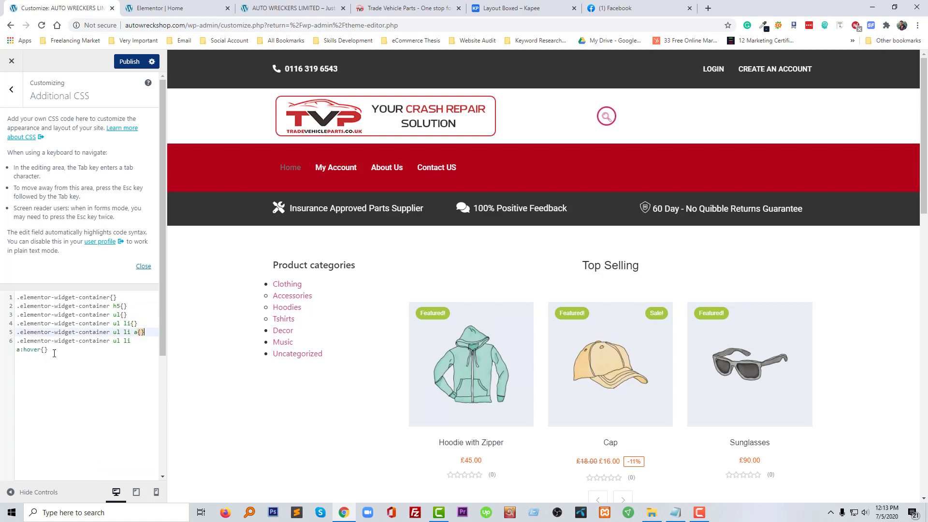
Publish the custom CSS and reload the live homepage.
{"action": "left_click", "coordinate": [129, 63]}
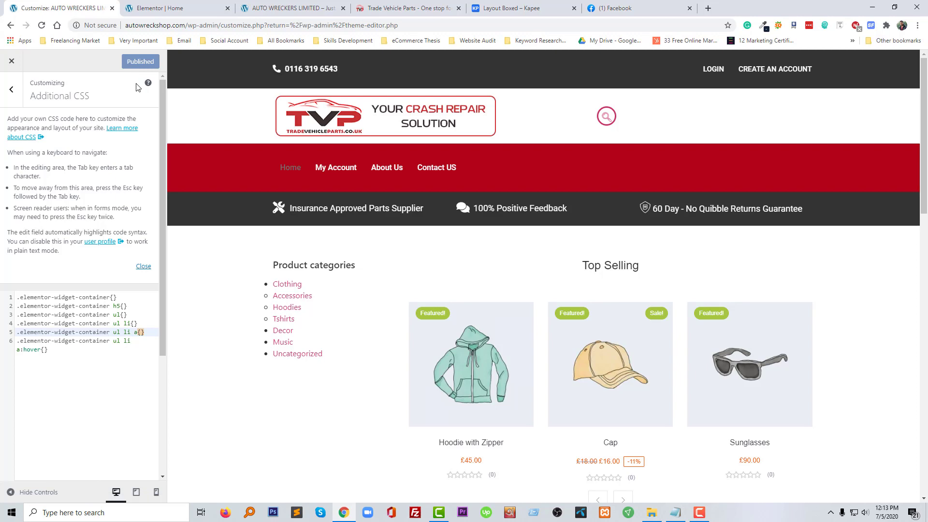
{"action": "left_click", "coordinate": [273, 6]}
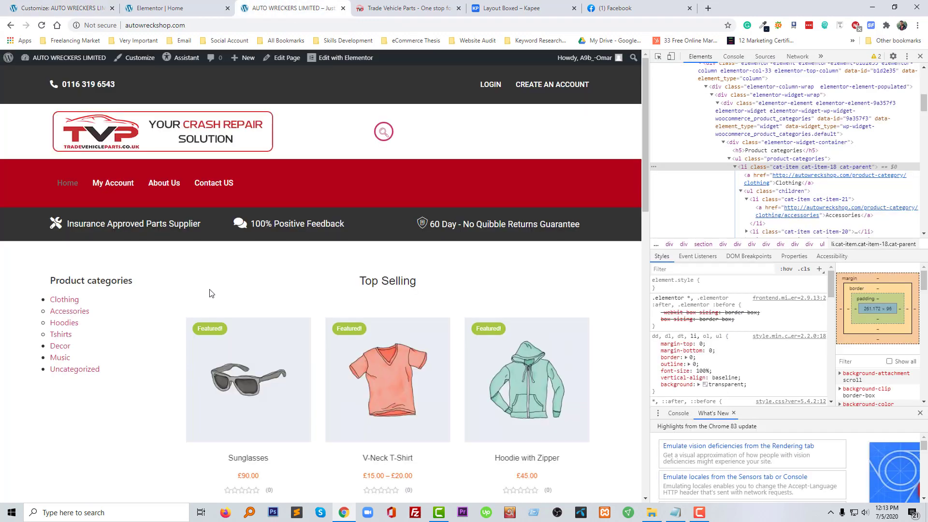
{"action": "left_click", "coordinate": [43, 26]}
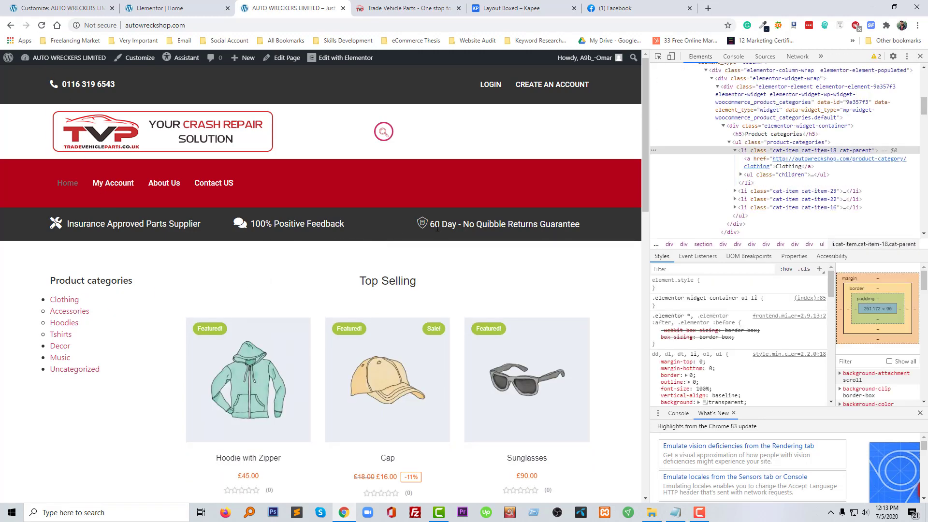
Inspect the Product categories h5 heading and its elementor-widget-container div to check which custom CSS selectors apply.
{"action": "left_click", "coordinate": [658, 58]}
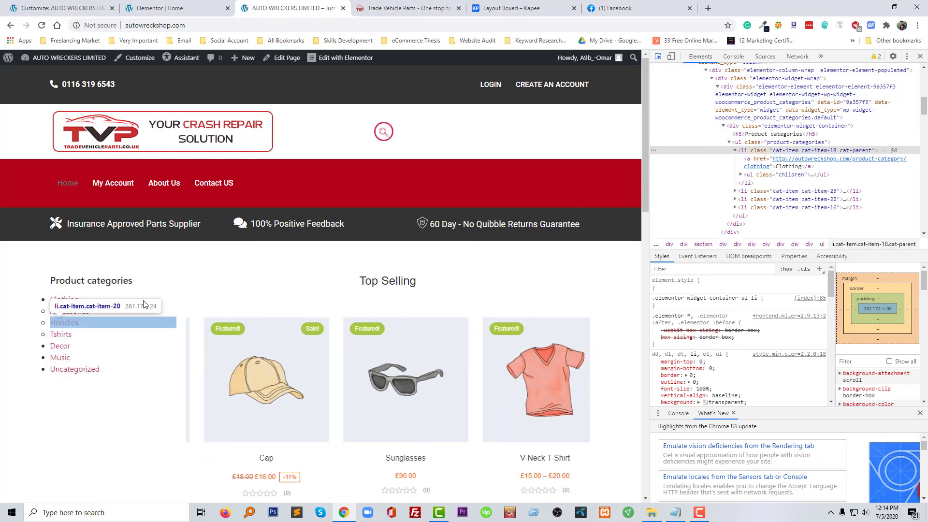
{"action": "left_click", "coordinate": [174, 281]}
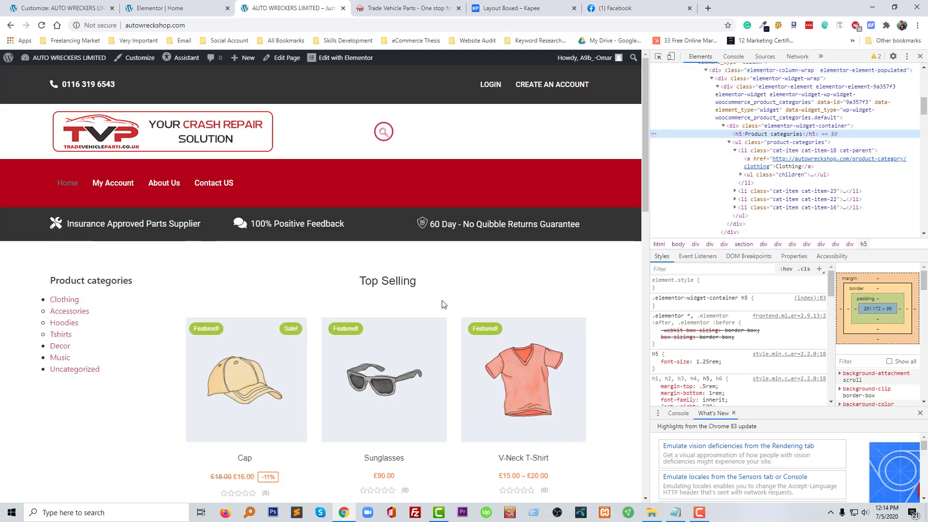
{"action": "left_click", "coordinate": [765, 127]}
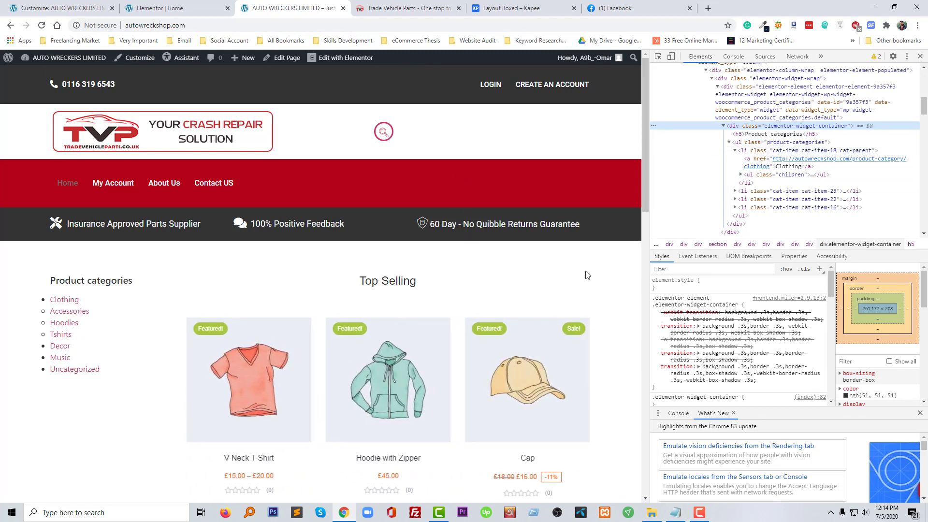
Review the Kapee boxed layout demo, from its Shop by Categories sidebar down to the latest news and service features.
{"action": "left_click", "coordinate": [526, 6]}
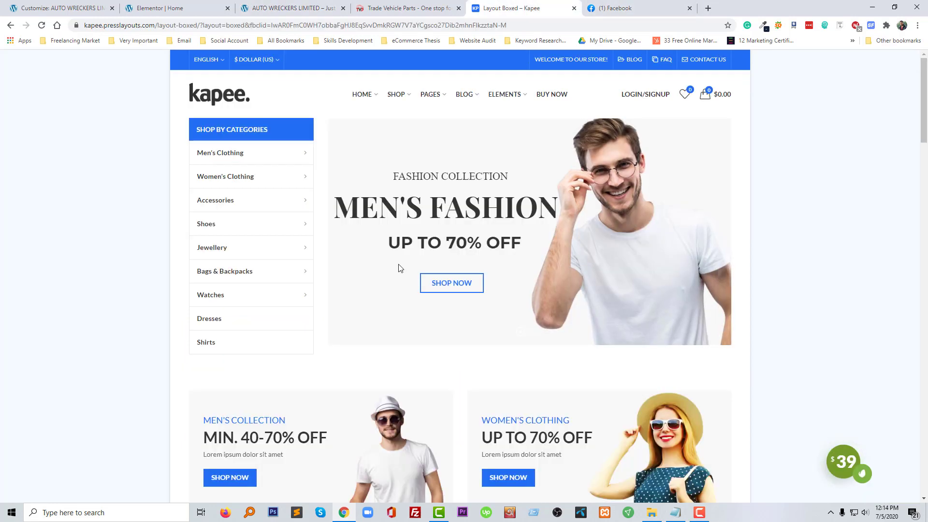
{"action": "scroll", "coordinate": [352, 284], "scroll_direction": "down", "scroll_amount": 8}
{"action": "scroll", "coordinate": [363, 279], "scroll_direction": "down", "scroll_amount": 20}
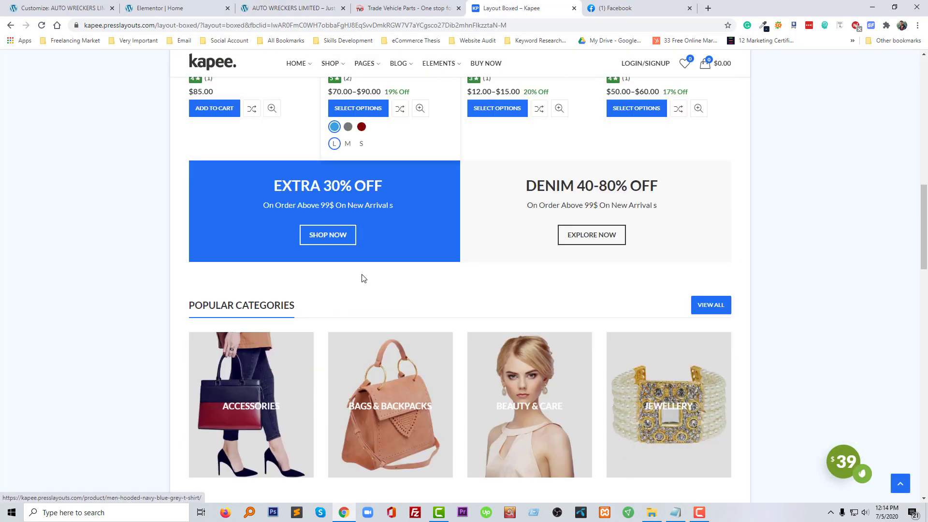
{"action": "scroll", "coordinate": [365, 277], "scroll_direction": "down", "scroll_amount": 10}
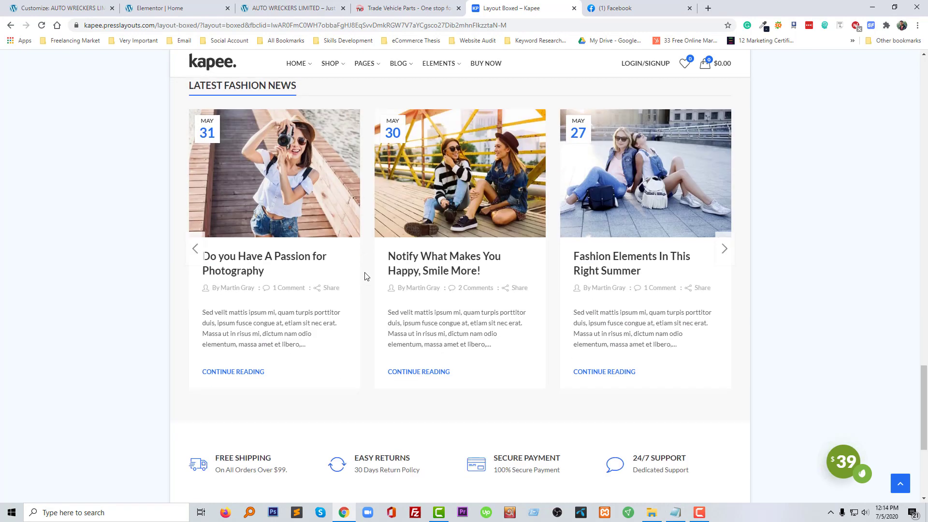
{"action": "scroll", "coordinate": [366, 275], "scroll_direction": "up", "scroll_amount": 20}
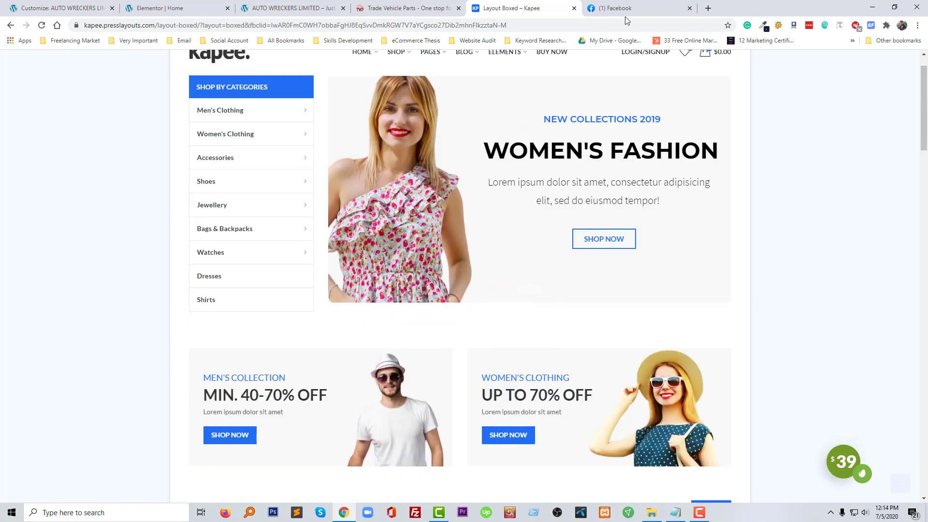
Open cataliss.com in a new tab and review its homepage from the feature cards to What We Offer.
{"action": "key", "text": "ctrl+t"}
{"action": "type", "text": "cataliss"}
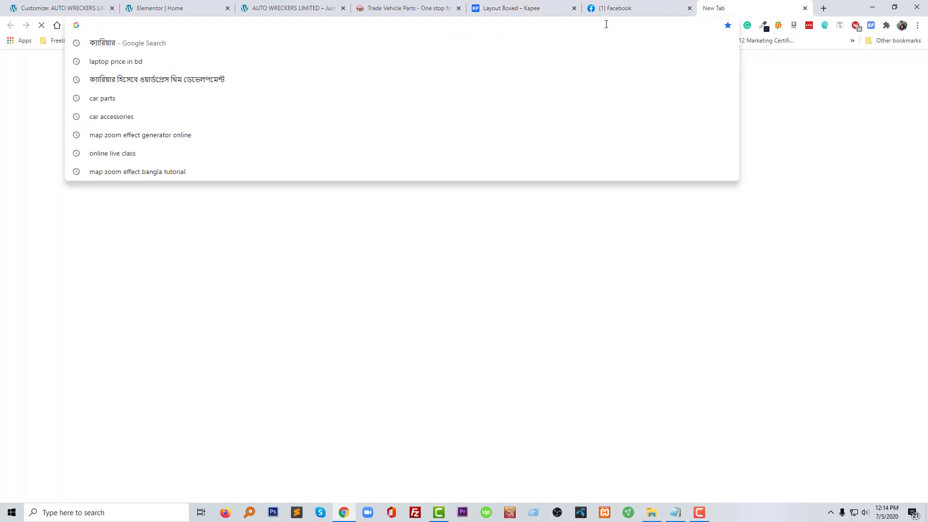
{"action": "key", "text": "Return"}
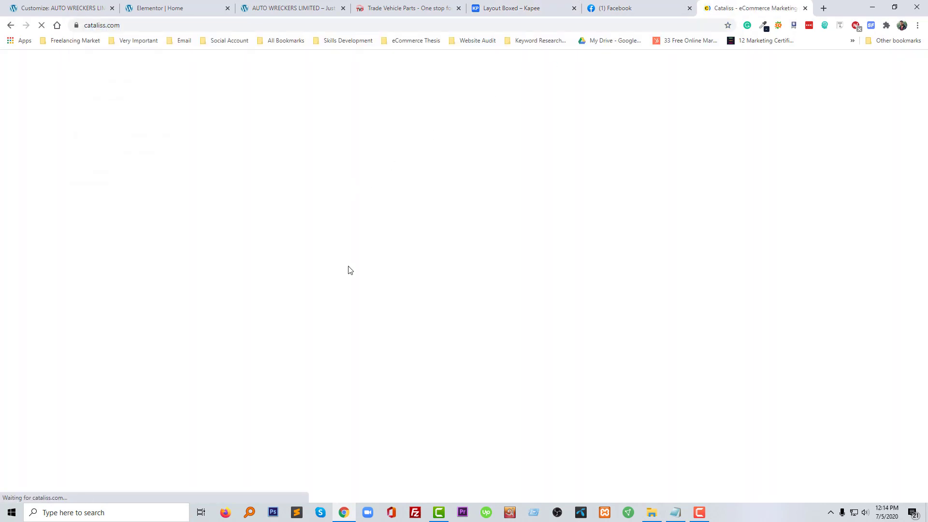
{"action": "scroll", "coordinate": [350, 269], "scroll_direction": "down", "scroll_amount": 5}
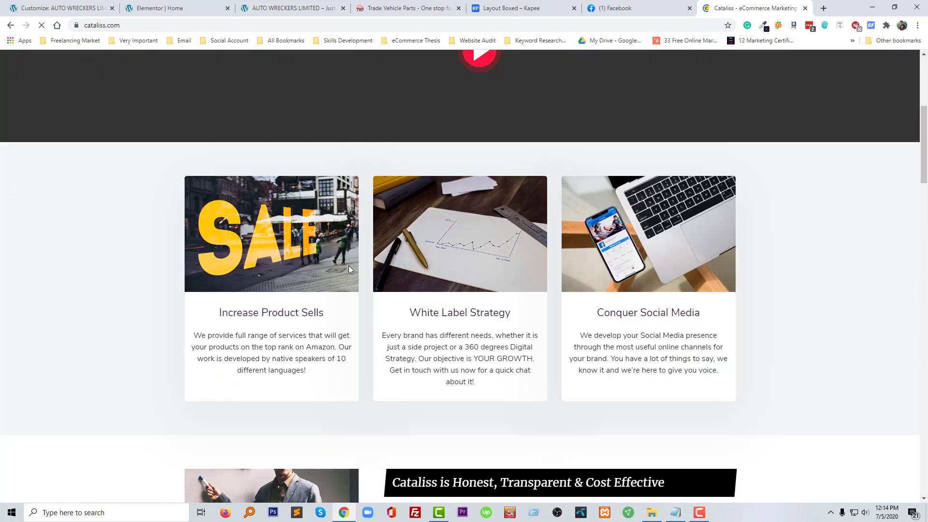
{"action": "scroll", "coordinate": [349, 269], "scroll_direction": "down", "scroll_amount": 4}
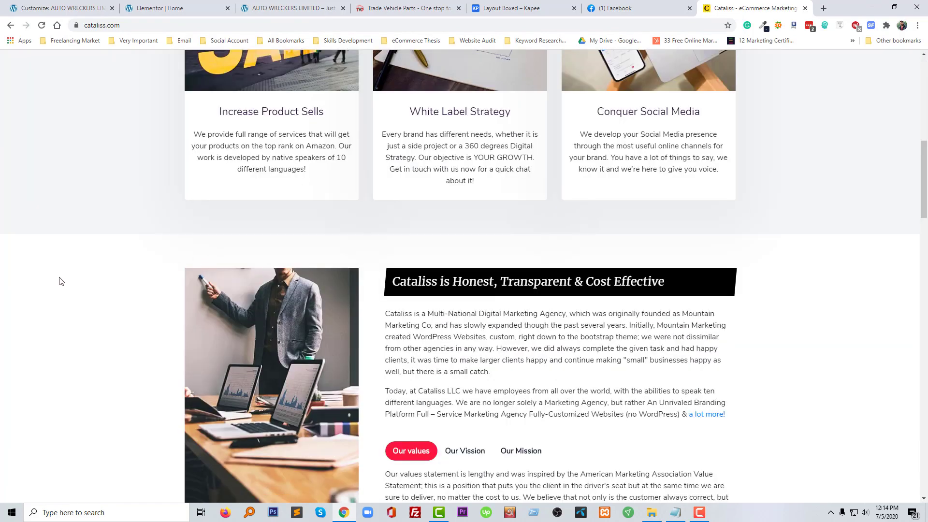
{"action": "scroll", "coordinate": [61, 281], "scroll_direction": "down", "scroll_amount": 9}
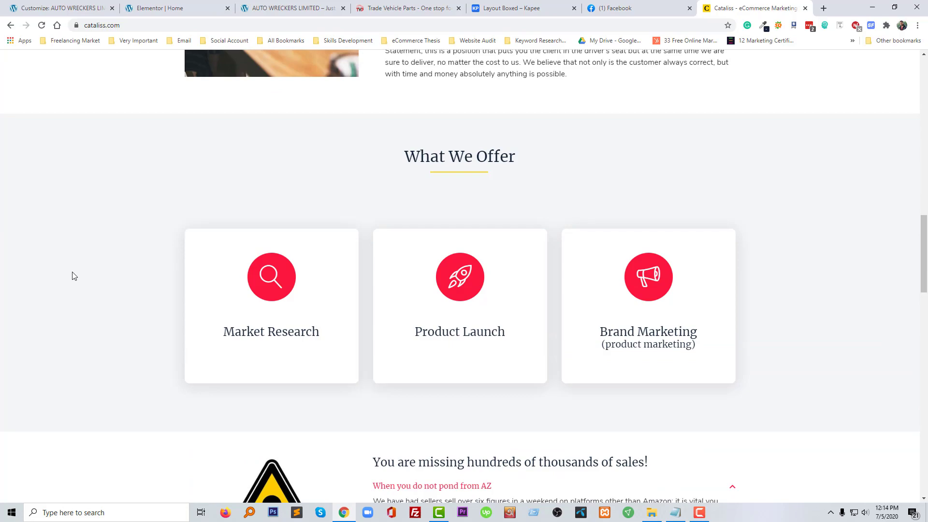
Look through the rest of the Cataliss homepage and inspect the HTML of its our-features section.
{"action": "right_click", "coordinate": [73, 275]}
{"action": "left_click", "coordinate": [110, 220]}
{"action": "scroll", "coordinate": [111, 223], "scroll_direction": "down", "scroll_amount": 10}
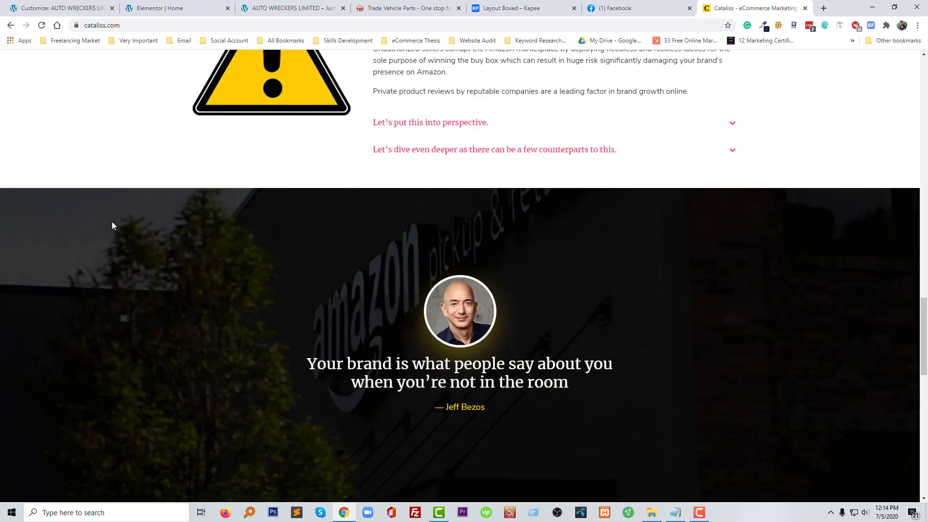
{"action": "scroll", "coordinate": [112, 225], "scroll_direction": "up", "scroll_amount": 20}
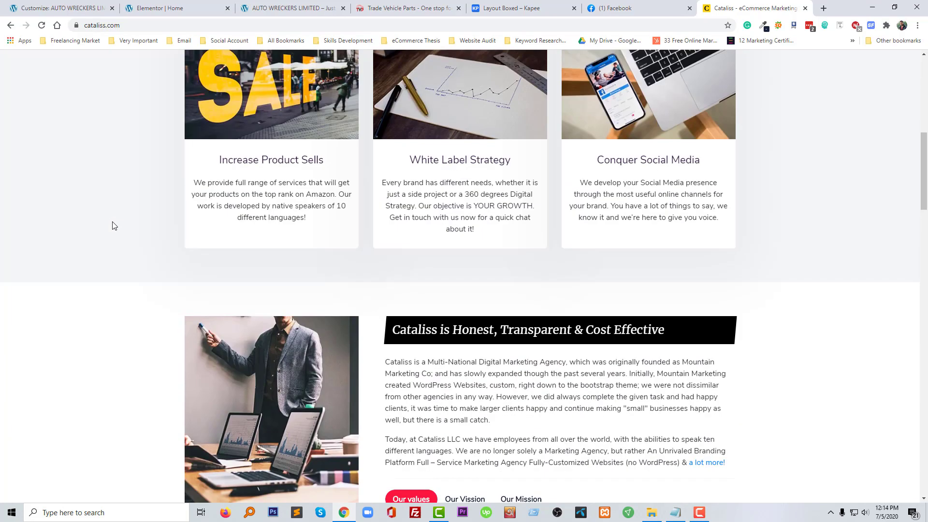
{"action": "right_click", "coordinate": [125, 209]}
{"action": "left_click", "coordinate": [169, 405]}
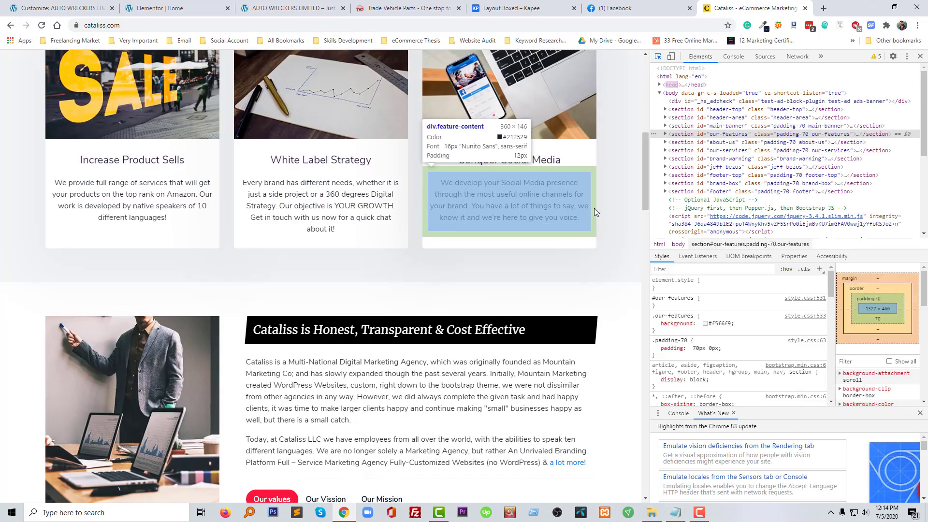
On the autowreckshop homepage, give the .elementor-widget-container rule the Cataliss feature box's shadow, 0px 20px 100px 50px rgba(0, 0, 0, 0.03).
{"action": "left_click", "coordinate": [595, 166]}
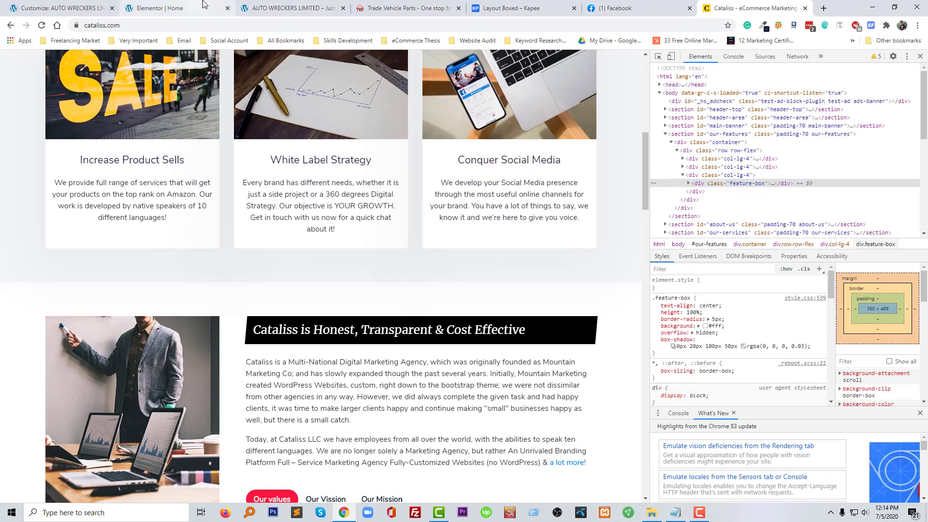
{"action": "left_click", "coordinate": [271, 8]}
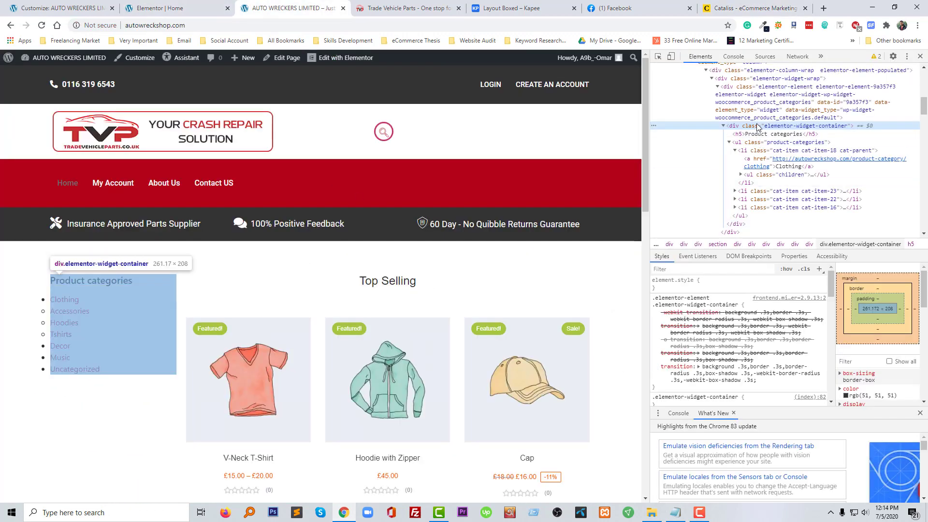
{"action": "left_click", "coordinate": [762, 405]}
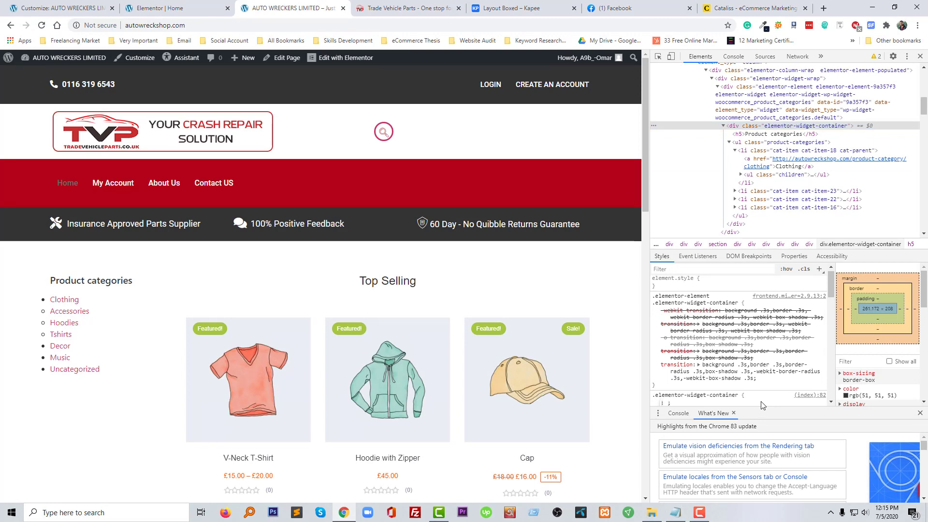
{"action": "type", "text": "box-shadow"}
{"action": "key", "text": "Return"}
{"action": "type", "text": "0px 20px 100px 50px rgba(0, 0, 0, 0.03)"}
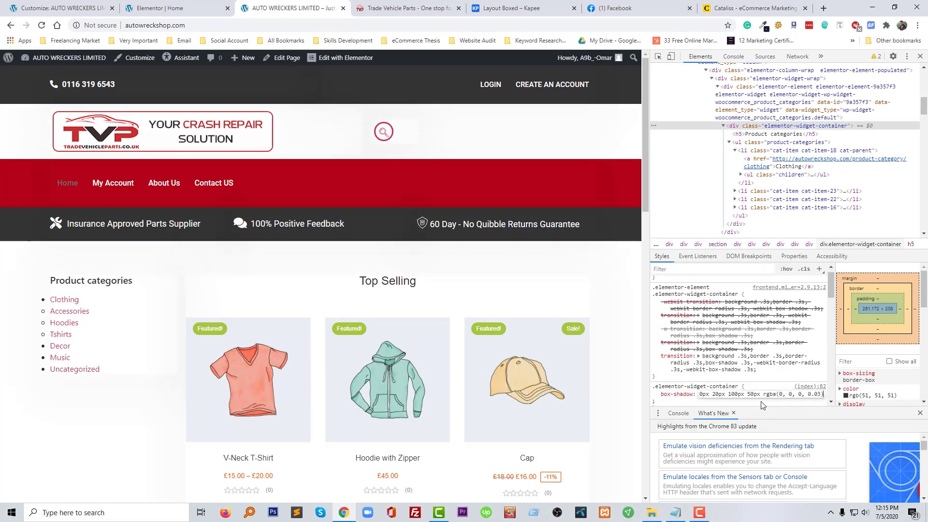
{"action": "key", "text": "Return"}
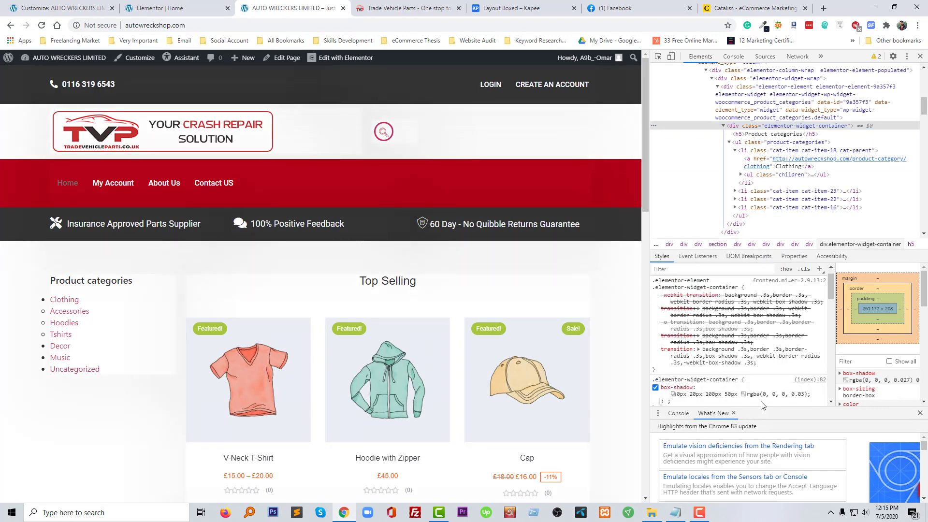
{"action": "scroll", "coordinate": [505, 424], "scroll_direction": "down", "scroll_amount": 3}
{"action": "scroll", "coordinate": [449, 424], "scroll_direction": "down", "scroll_amount": 1}
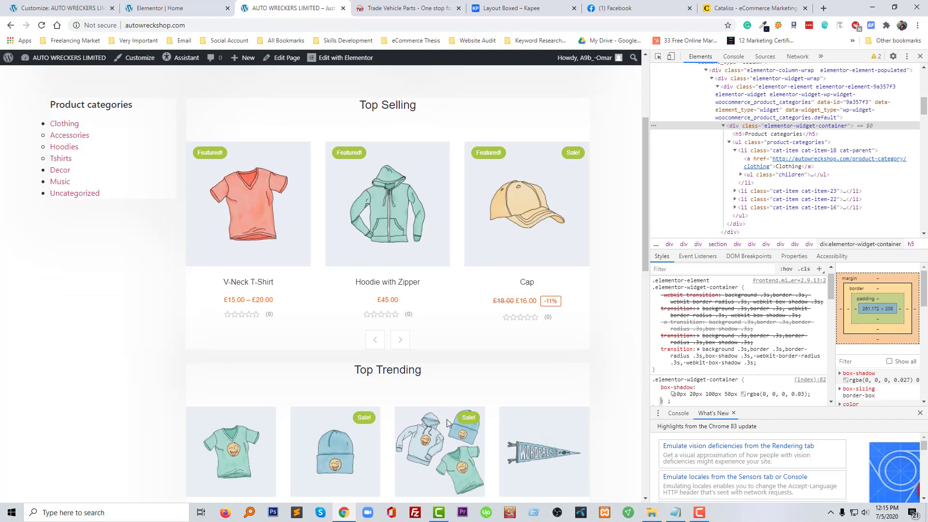
{"action": "scroll", "coordinate": [449, 423], "scroll_direction": "down", "scroll_amount": 5}
{"action": "scroll", "coordinate": [448, 416], "scroll_direction": "up", "scroll_amount": 7}
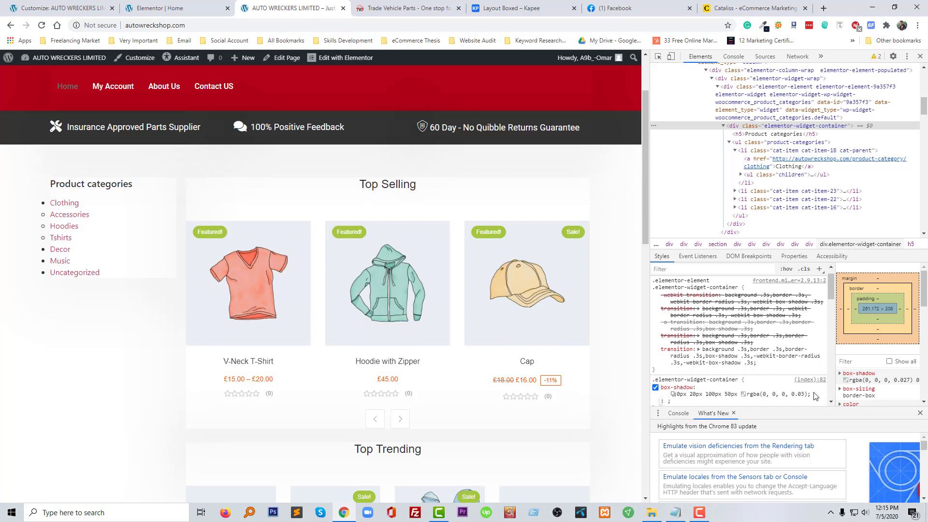
Try a red background on the .elementor-widget-container rule.
{"action": "type", "text": "background"}
{"action": "key", "text": "Tab"}
{"action": "type", "text": "red"}
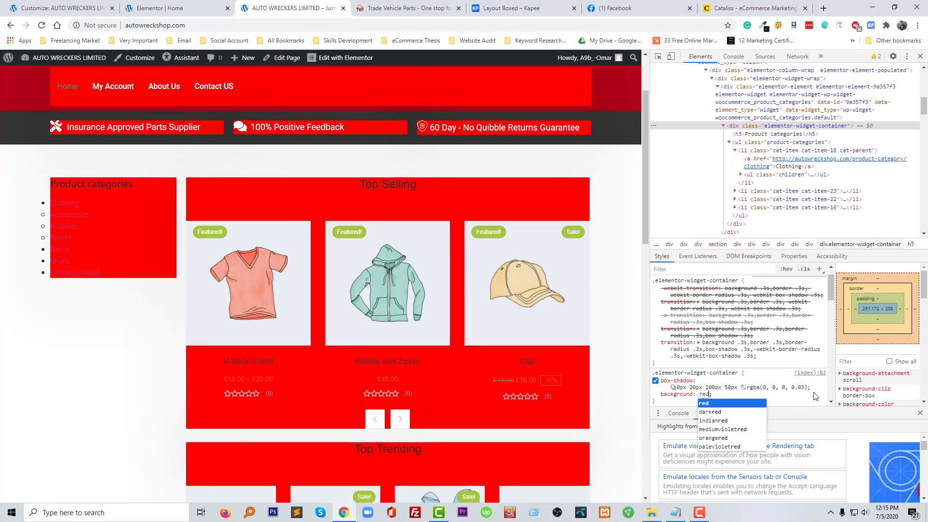
{"action": "key", "text": "BackSpace"}
{"action": "key", "text": "BackSpace"}
{"action": "key", "text": "BackSpace"}
{"action": "left_click", "coordinate": [816, 396]}
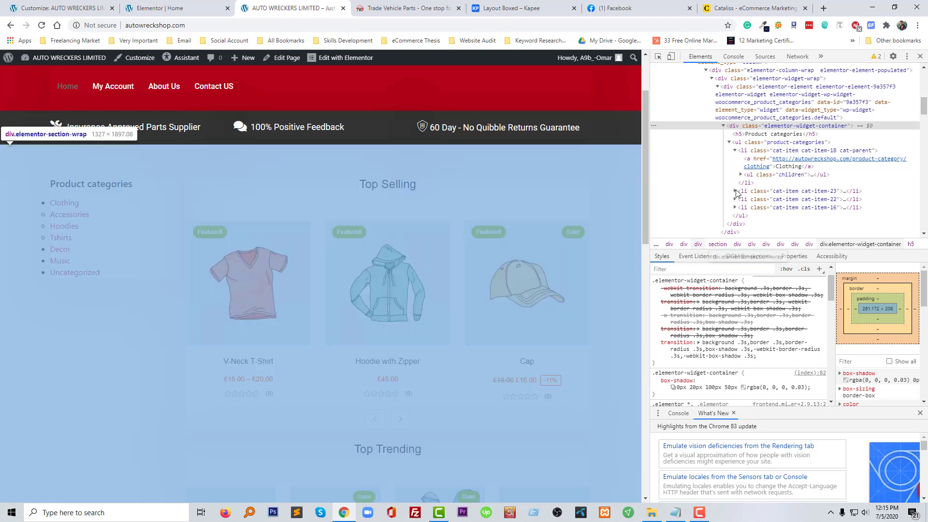
Remove the bullets from the product categories list by adding list-style: none to the .elementor-widget-container ul rule.
{"action": "left_click", "coordinate": [753, 176]}
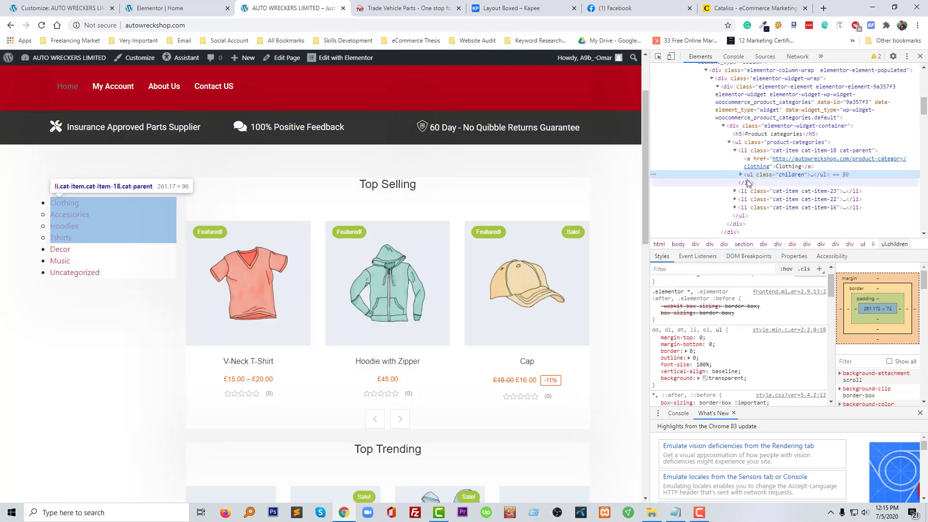
{"action": "left_click", "coordinate": [754, 142]}
{"action": "scroll", "coordinate": [743, 350], "scroll_direction": "up", "scroll_amount": 1}
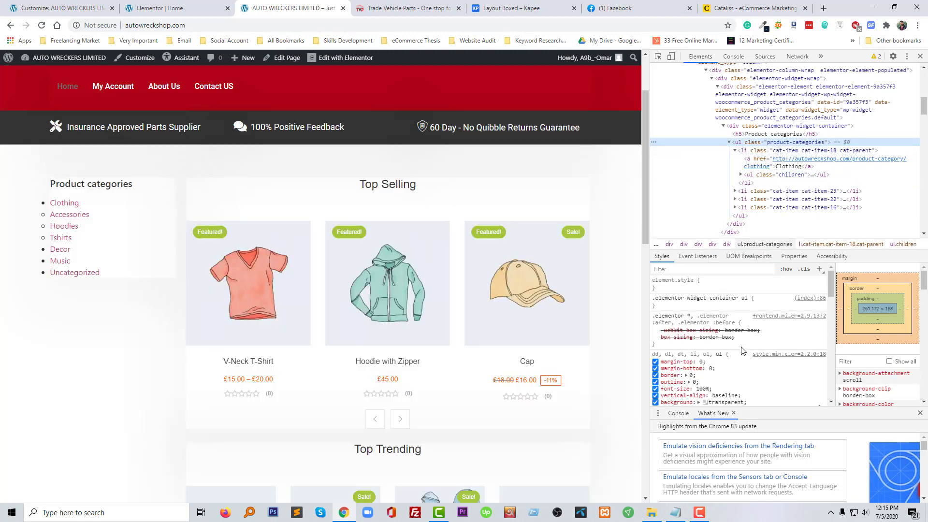
{"action": "left_click", "coordinate": [771, 301]}
{"action": "type", "text": "list-style"}
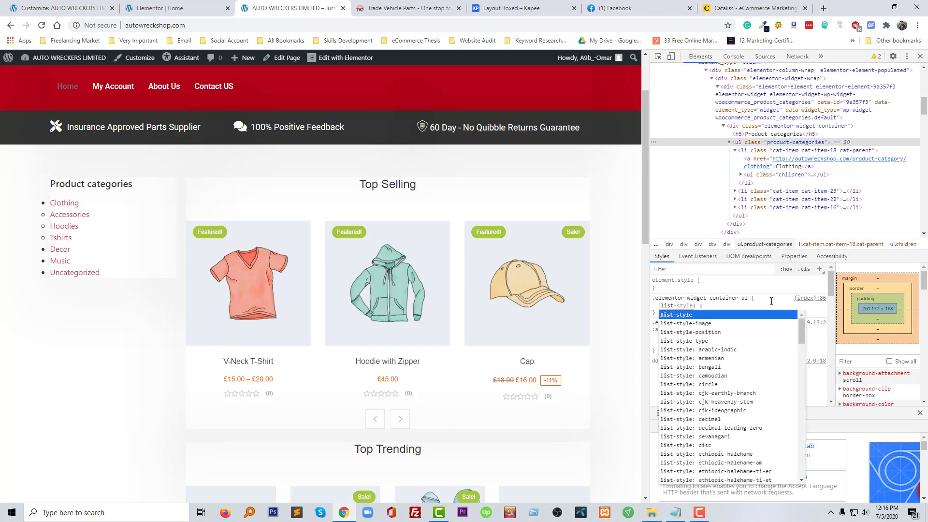
{"action": "key", "text": "Tab"}
{"action": "type", "text": "none"}
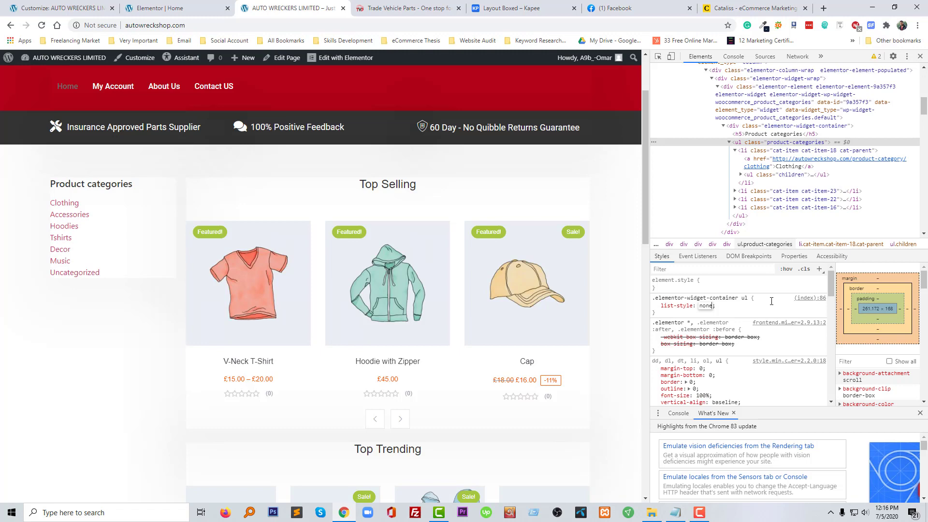
{"action": "key", "text": "Return"}
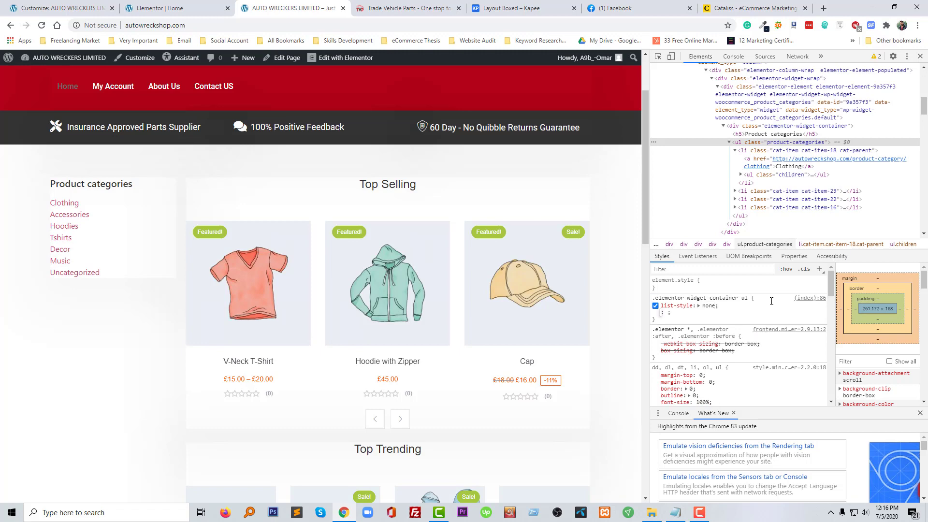
Add a margin of 10px 0 to the .elementor-widget-container ul rule and expand the nested children list in the HTML.
{"action": "type", "text": "margin"}
{"action": "key", "text": "Tab"}
{"action": "type", "text": "10px"}
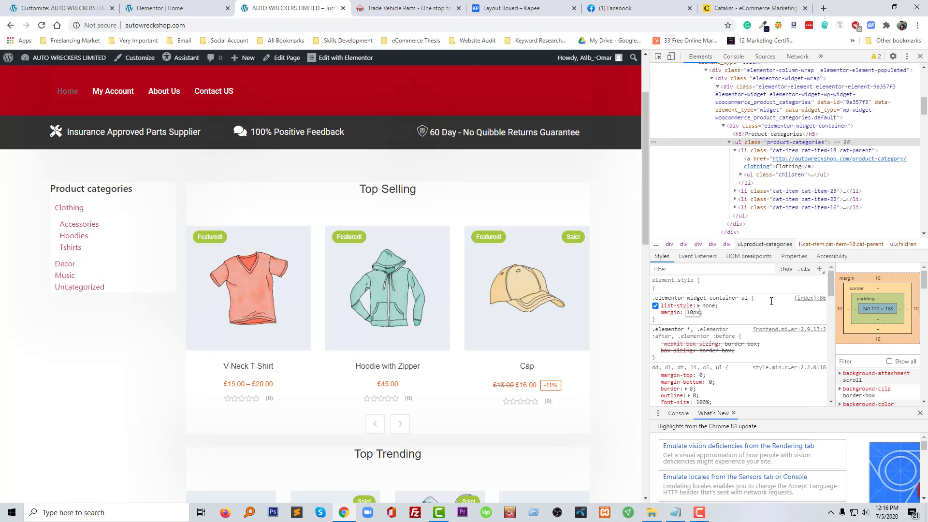
{"action": "type", "text": " 0"}
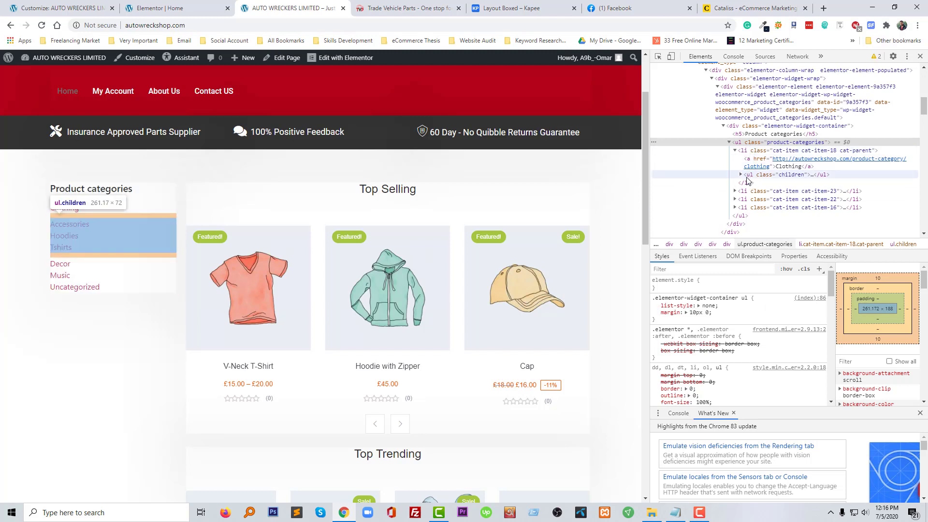
{"action": "left_click", "coordinate": [741, 175]}
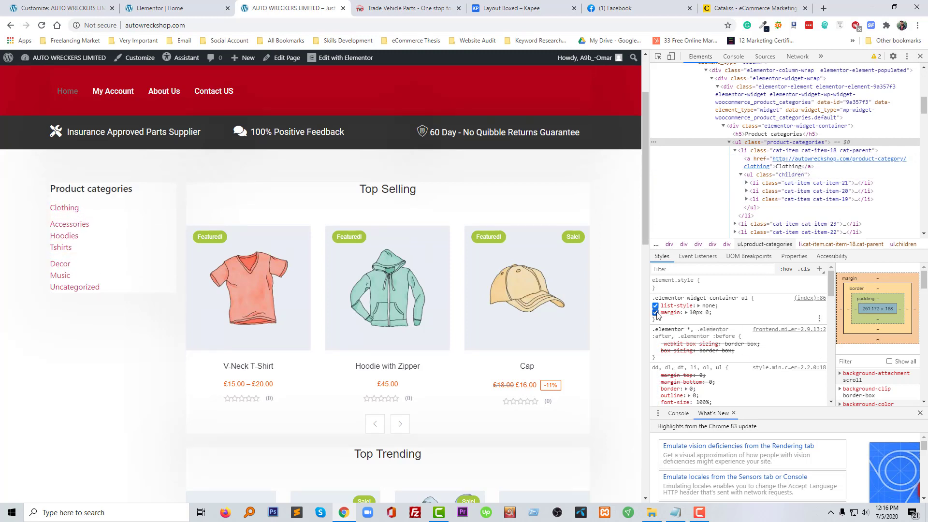
Change the margin of the .elementor-widget-container ul rule to 10px and add 10px padding.
{"action": "left_click", "coordinate": [694, 313]}
{"action": "key", "text": "BackSpace"}
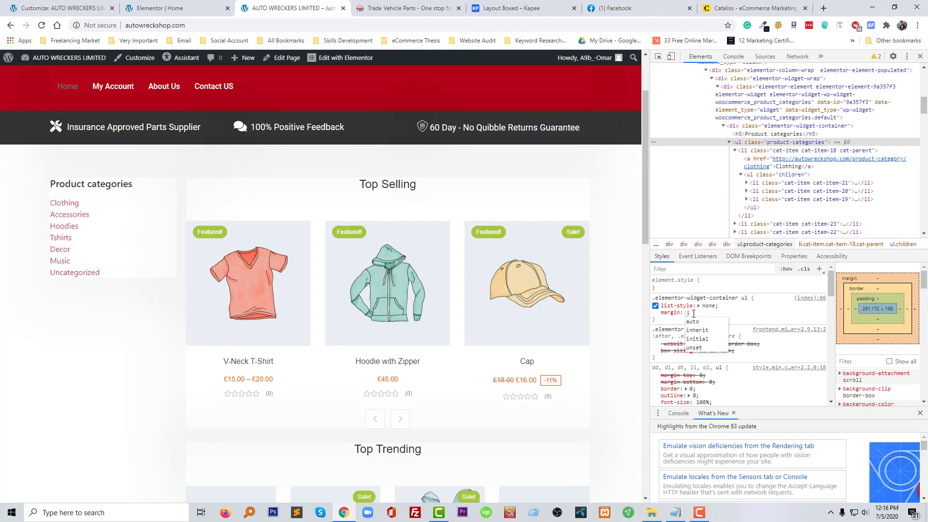
{"action": "type", "text": "10px"}
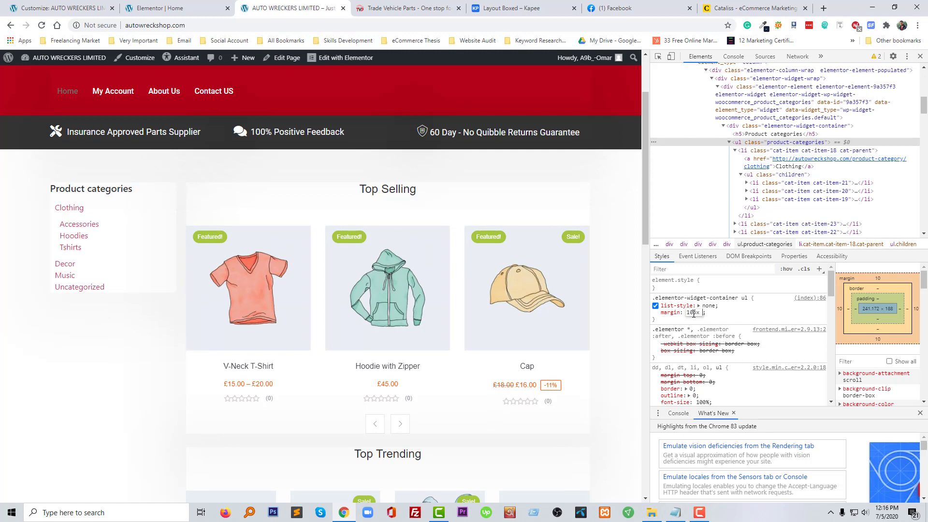
{"action": "key", "text": "Tab"}
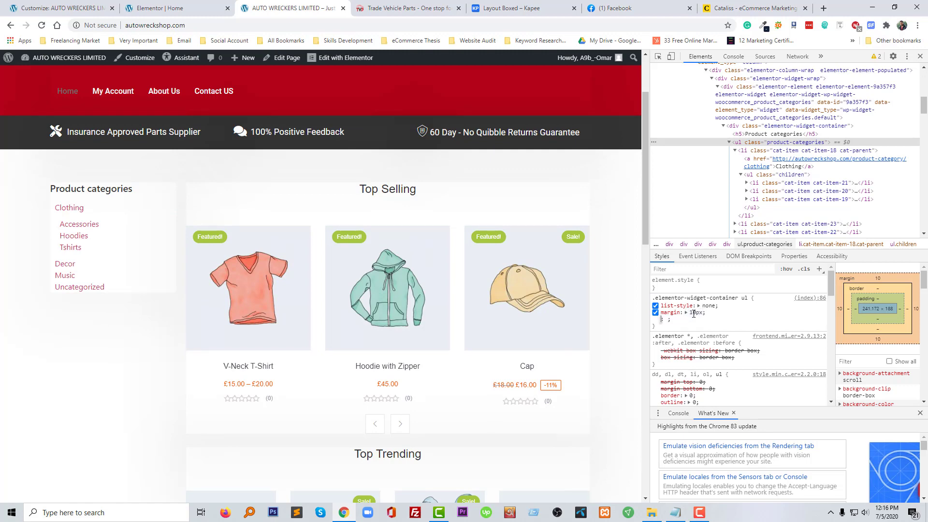
{"action": "type", "text": "padding: ;"}
{"action": "key", "text": "Tab"}
{"action": "type", "text": "10px"}
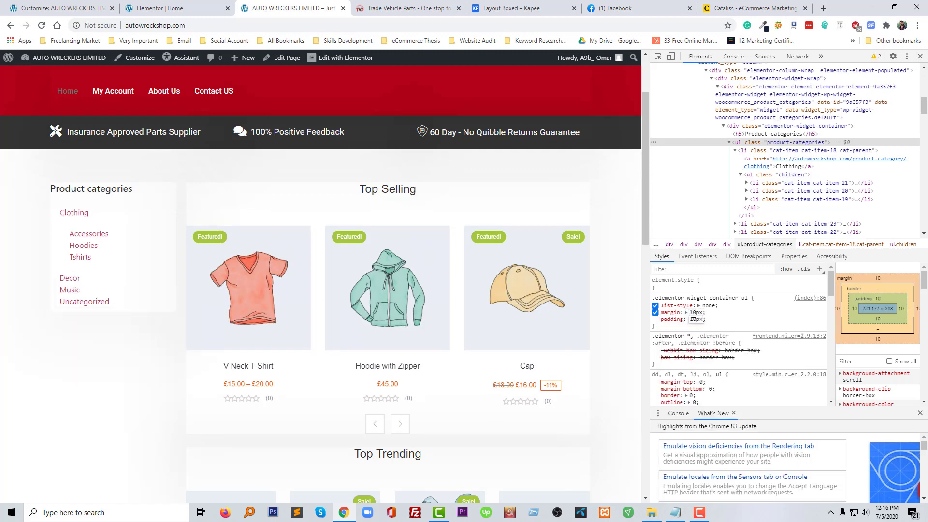
{"action": "left_click", "coordinate": [723, 315]}
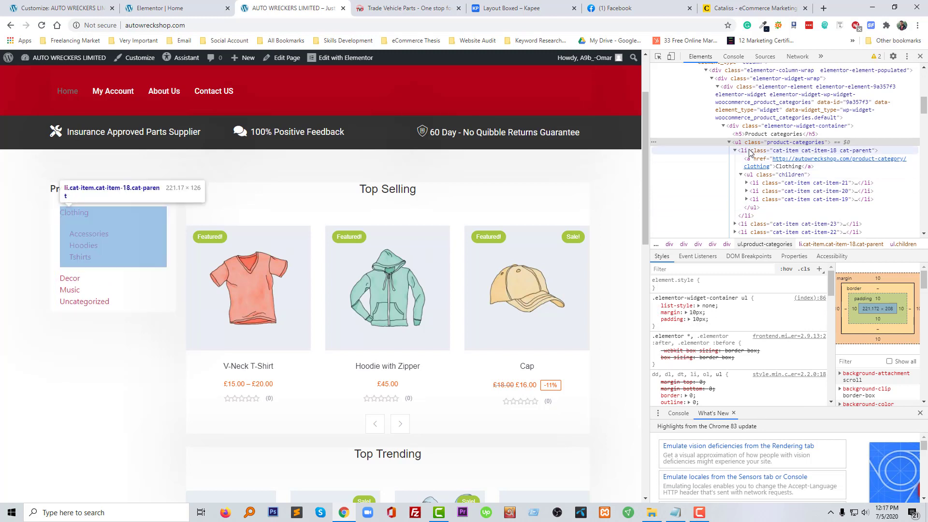
Inspect the Clothing and Decor links and add a #ddd background to their .elementor-widget-container ul li a rule.
{"action": "left_click", "coordinate": [749, 159]}
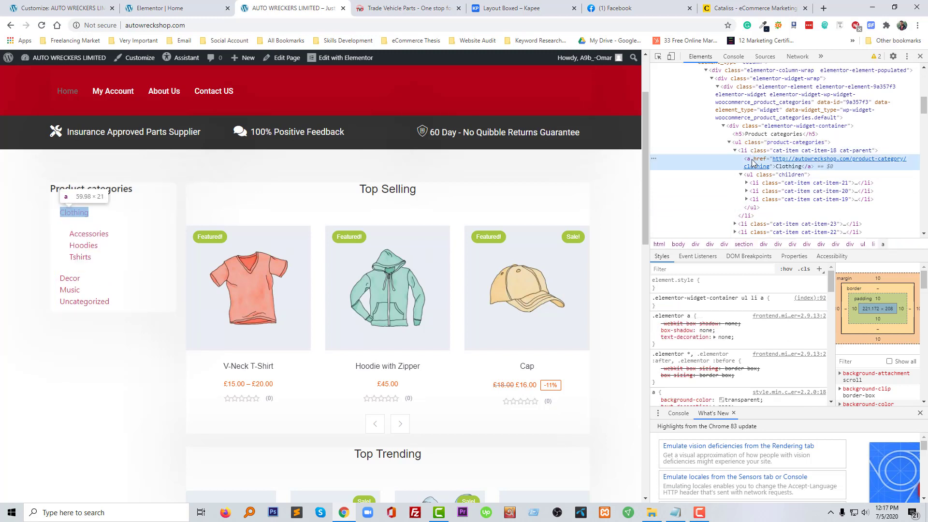
{"action": "left_click", "coordinate": [735, 224]}
{"action": "left_click", "coordinate": [748, 233]}
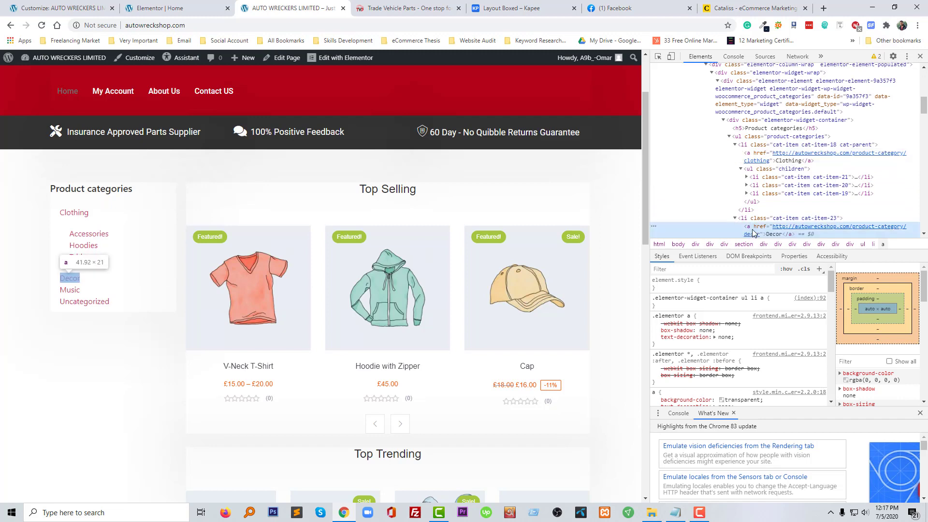
{"action": "left_click", "coordinate": [385, 8]}
{"action": "left_click", "coordinate": [279, 10]}
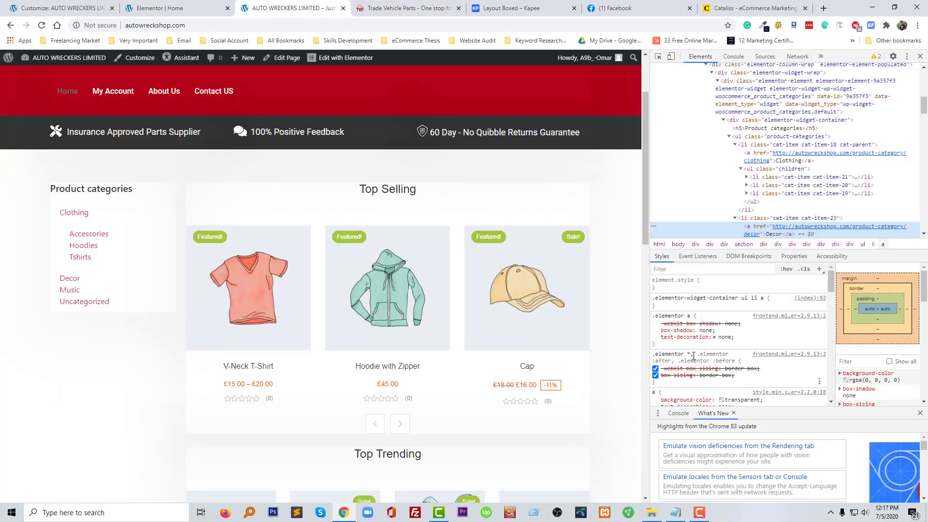
{"action": "left_click", "coordinate": [778, 301]}
{"action": "type", "text": "background:#ddd;"}
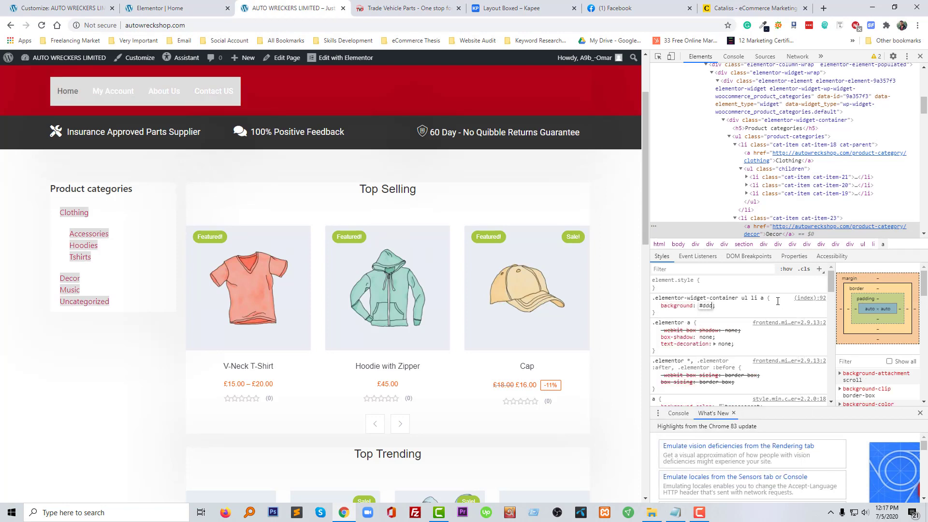
{"action": "key", "text": "Return"}
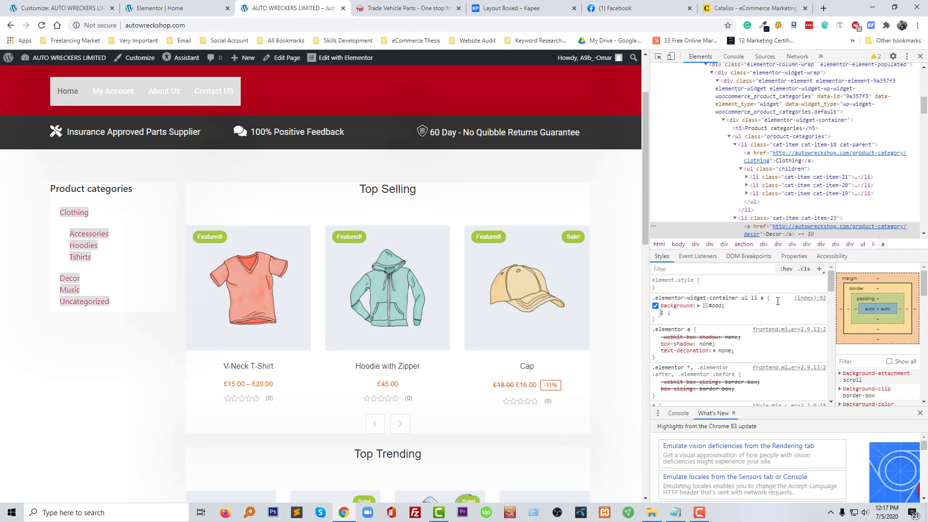
Make the category links display as blocks with 10px padding.
{"action": "type", "text": "display:"}
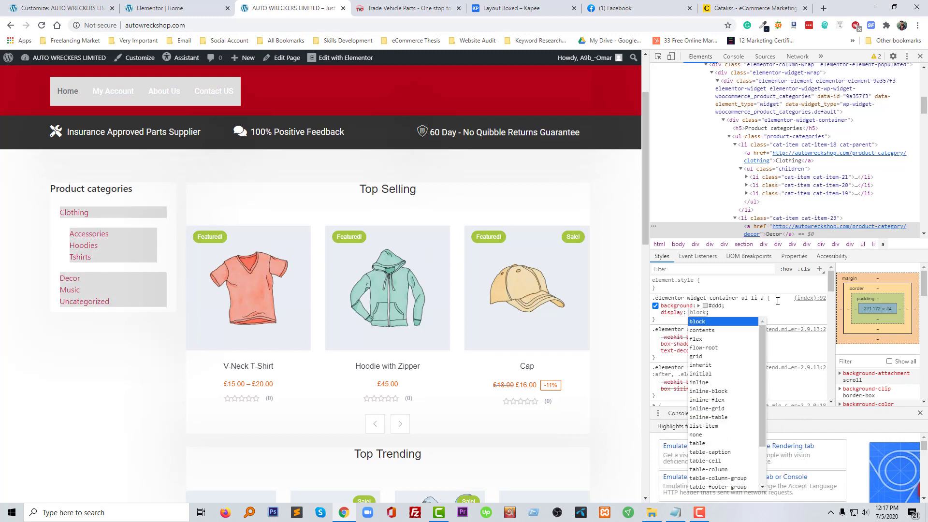
{"action": "key", "text": "Return"}
{"action": "type", "text": "padding: 10p"}
{"action": "type", "text": "x"}
{"action": "key", "text": "Return"}
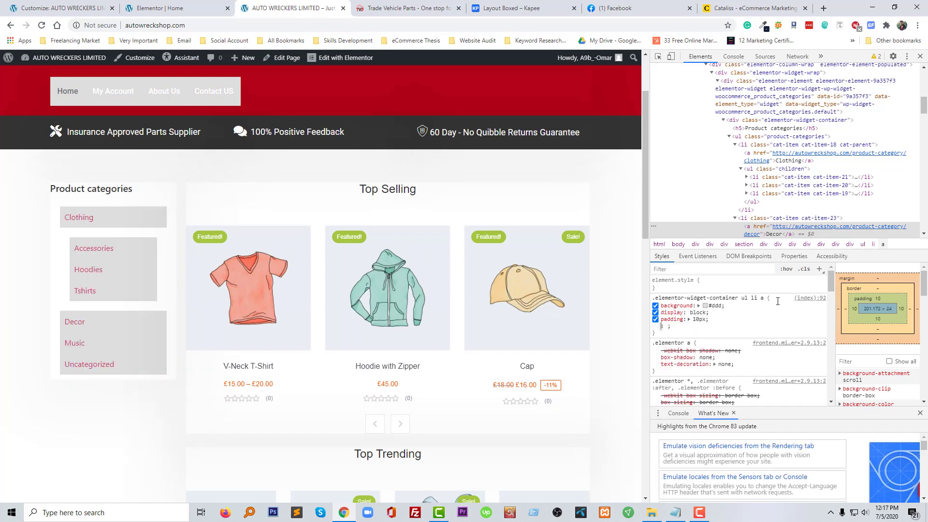
Set the category links' font size to 18px and their text color to #000.
{"action": "type", "text": "font-size:18px;"}
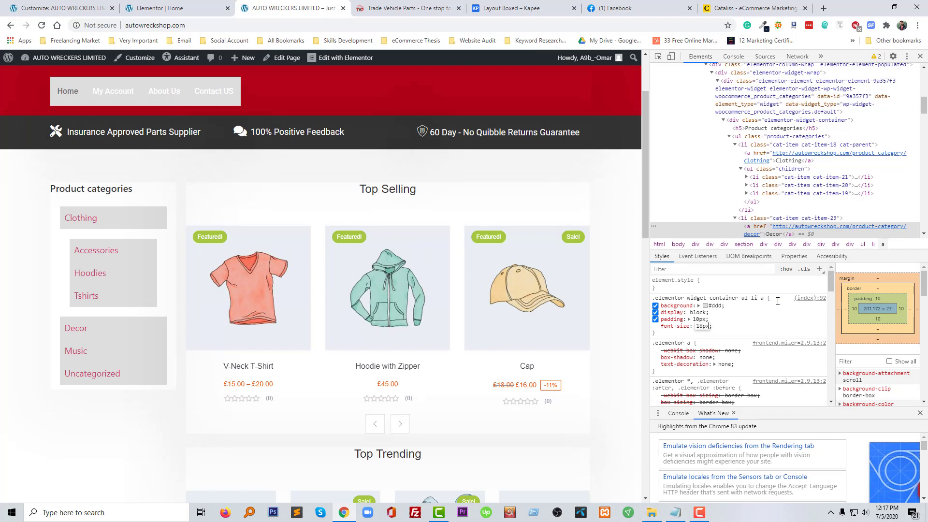
{"action": "key", "text": "Return"}
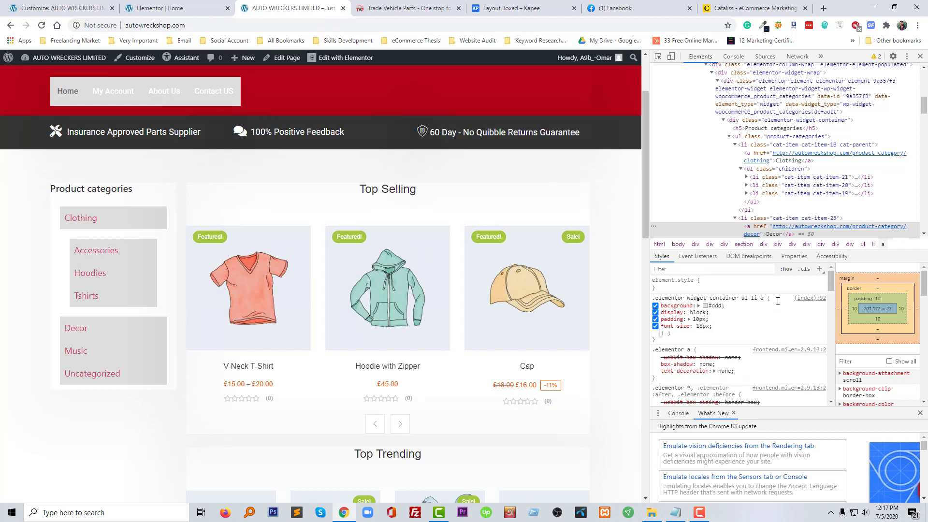
{"action": "type", "text": "color: #000;"}
{"action": "key", "text": "Return"}
Set the category links' font weight to 400 in the .elementor-widget-container ul li a rule.
{"action": "type", "text": "fonr-w"}
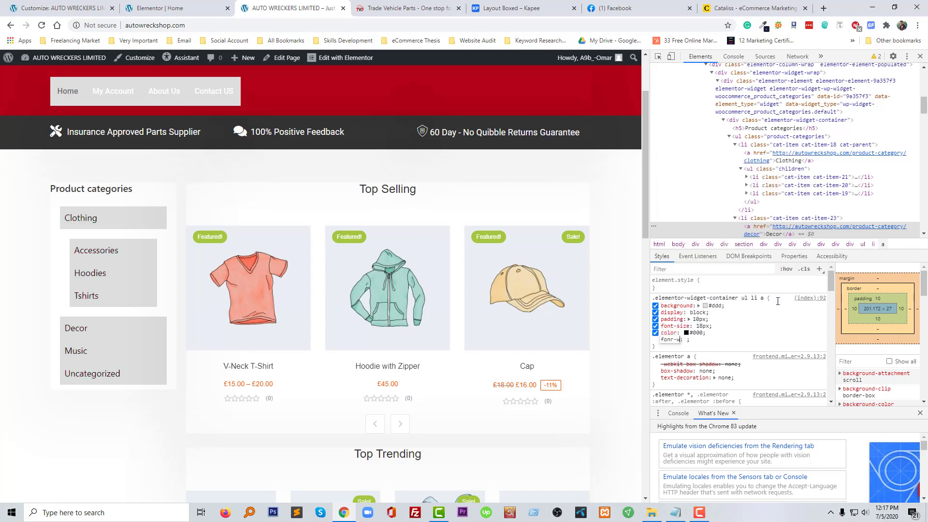
{"action": "key", "text": "BackSpace"}
{"action": "key", "text": "BackSpace"}
{"action": "key", "text": "BackSpace"}
{"action": "key", "text": "BackSpace"}
{"action": "key", "text": "BackSpace"}
{"action": "type", "text": "ont-w"}
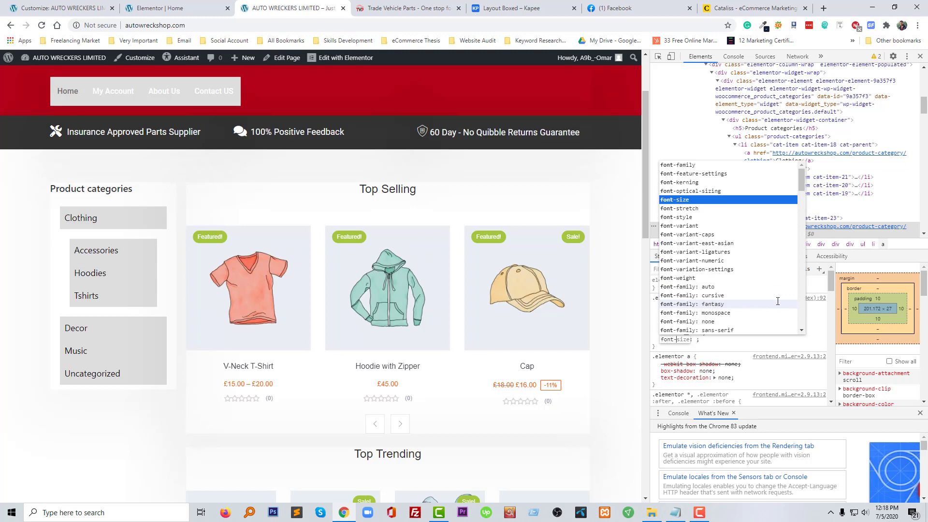
{"action": "key", "text": "Tab"}
{"action": "type", "text": "600"}
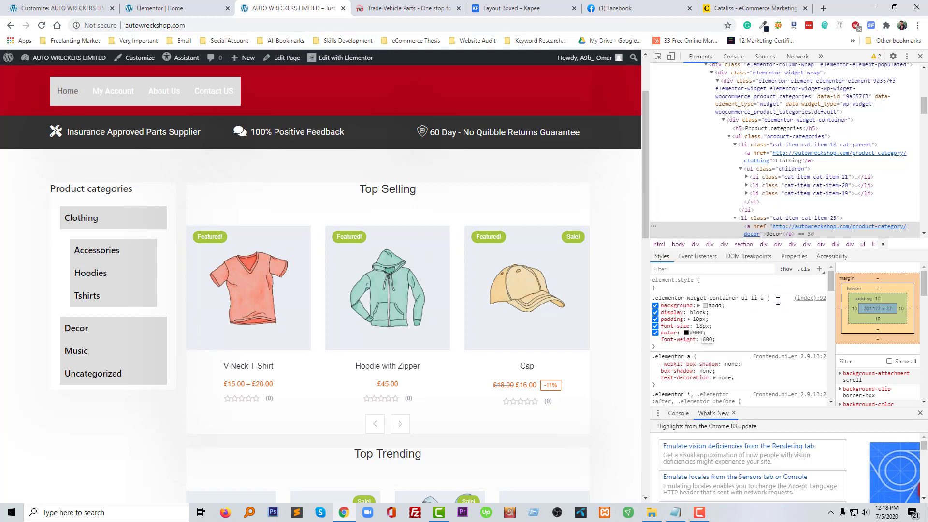
{"action": "key", "text": "BackSpace"}
{"action": "key", "text": "BackSpace"}
{"action": "key", "text": "BackSpace"}
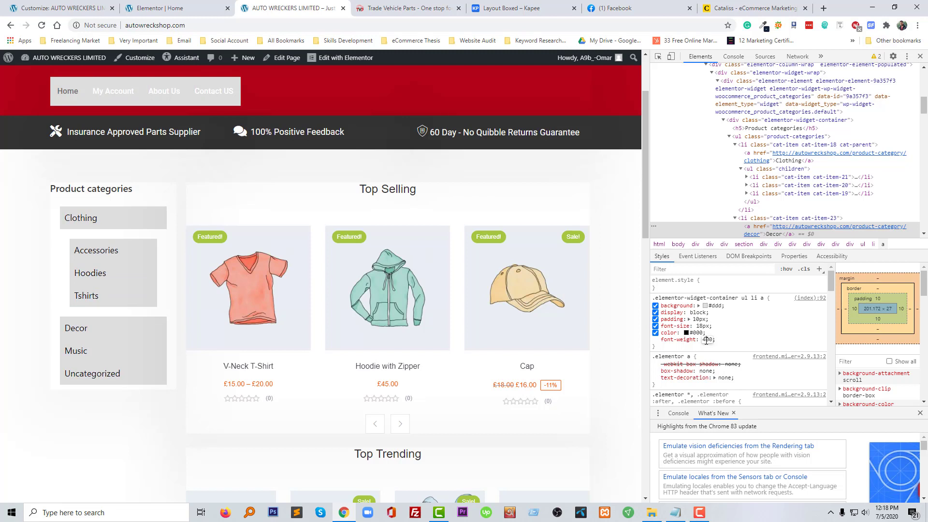
{"action": "type", "text": "500"}
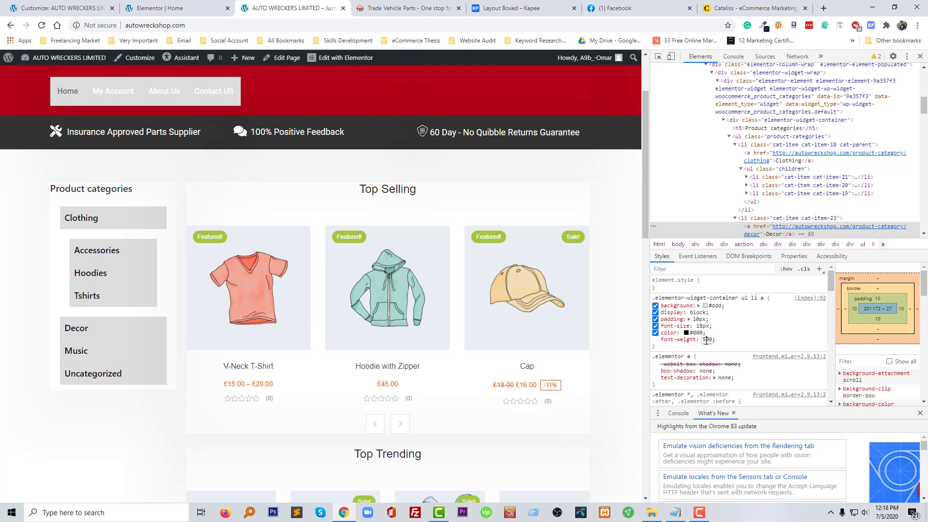
{"action": "key", "text": "BackSpace"}
{"action": "type", "text": "4"}
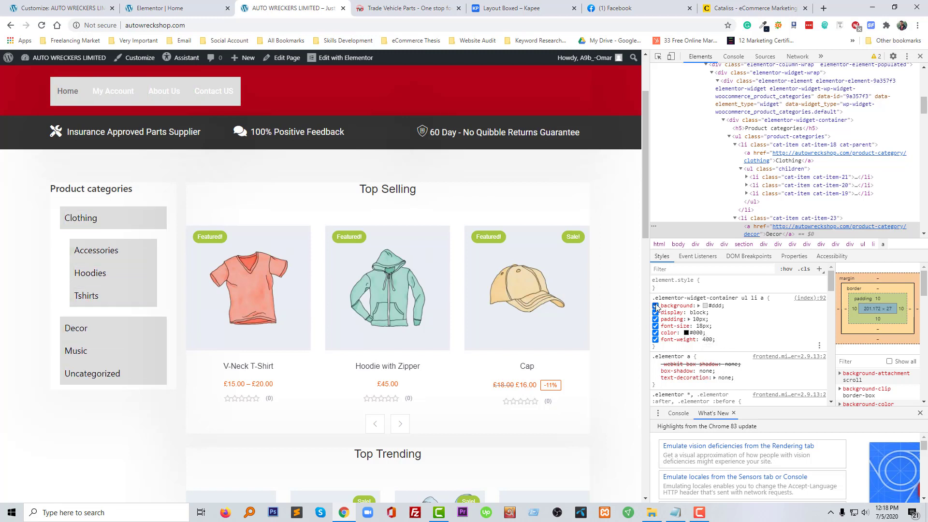
Remove the background from the category links and give them a 2px solid #ddd bottom border.
{"action": "left_click", "coordinate": [656, 306]}
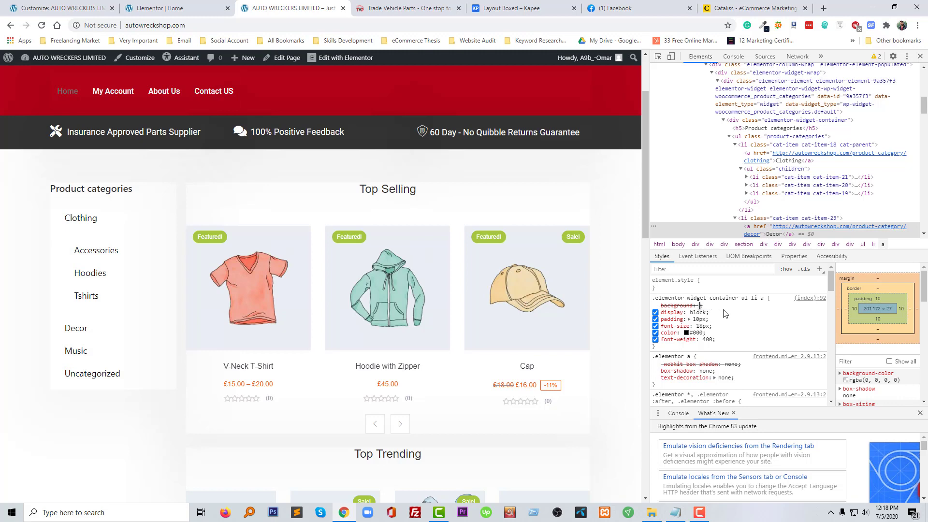
{"action": "left_click", "coordinate": [814, 323]}
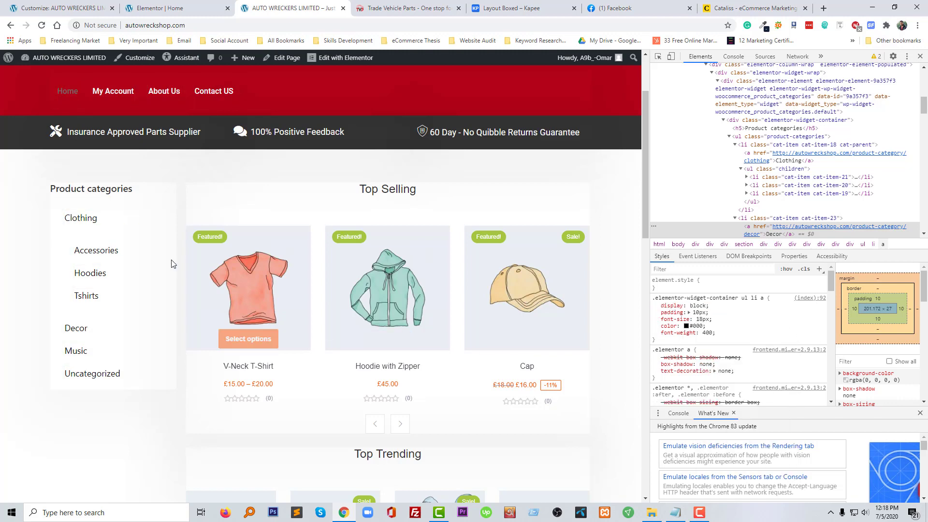
{"action": "left_click", "coordinate": [724, 332]}
{"action": "type", "text": "border-"}
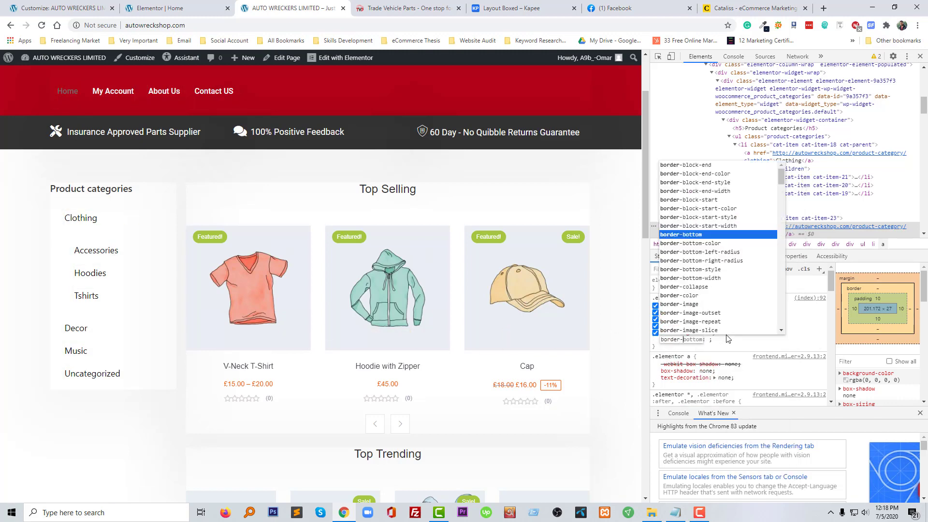
{"action": "type", "text": "bottom"}
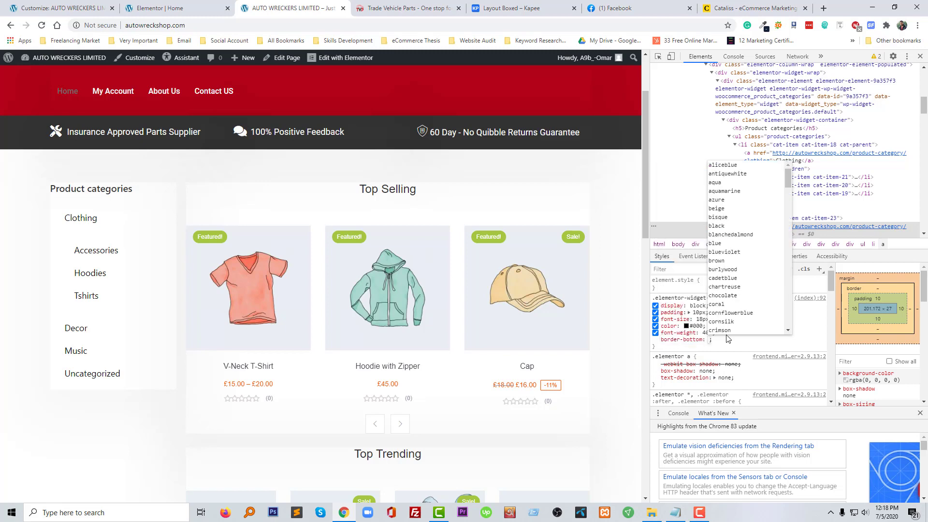
{"action": "key", "text": "Tab"}
{"action": "type", "text": "2px solid"}
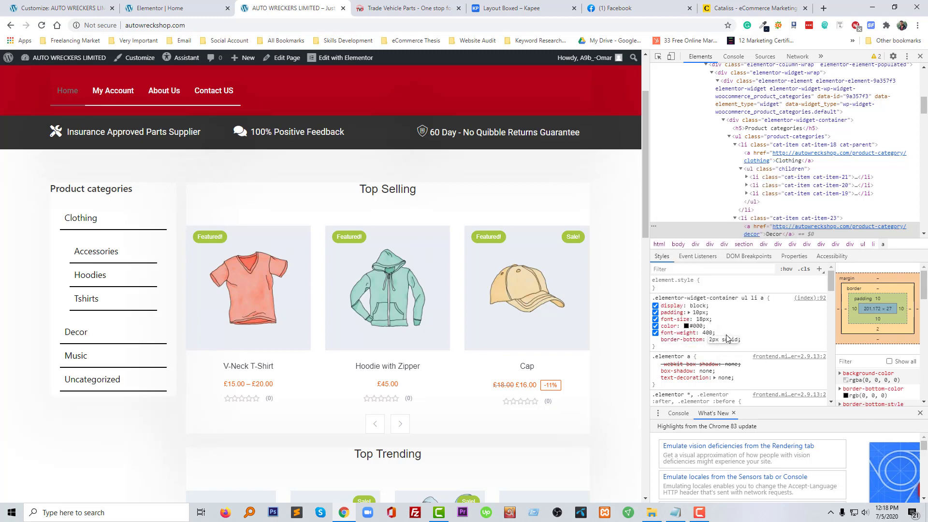
{"action": "type", "text": " #ddd"}
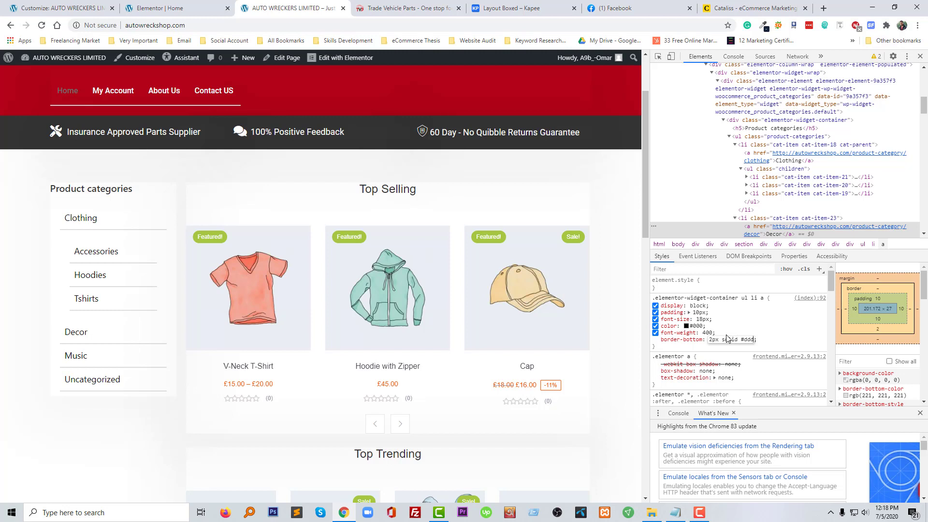
{"action": "left_click", "coordinate": [753, 331]}
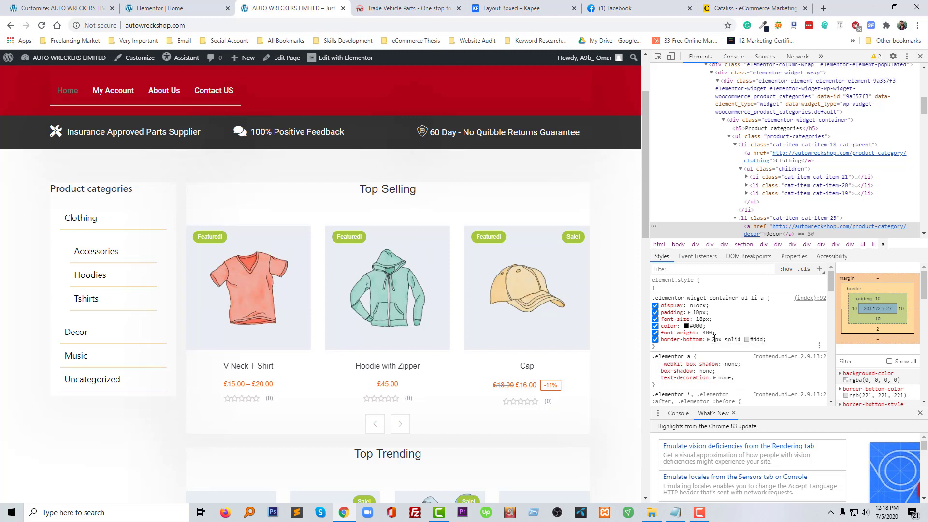
Reduce the category links' bottom border to 1px and set its color to #e4e4e4.
{"action": "left_click", "coordinate": [714, 339]}
{"action": "key", "text": "Down"}
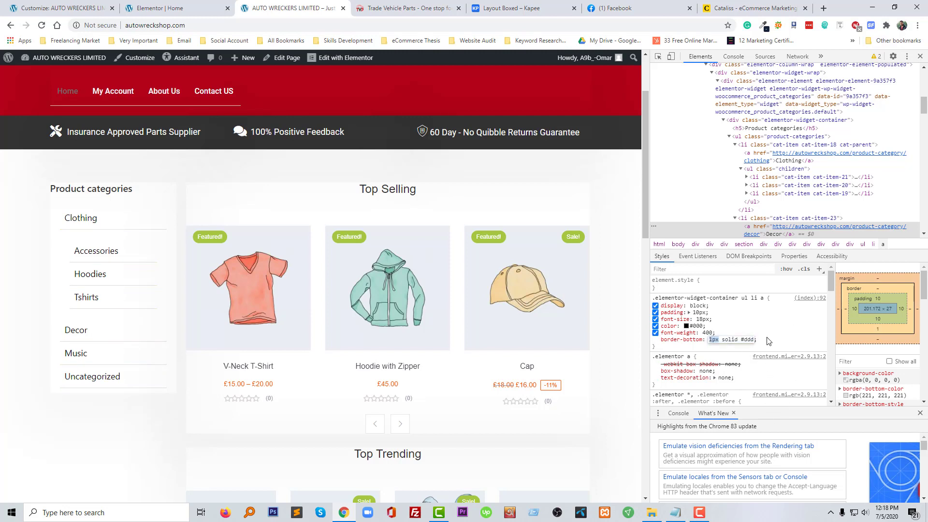
{"action": "key", "text": "Return"}
{"action": "left_click", "coordinate": [747, 340]}
{"action": "left_click_drag", "start_coordinate": [744, 202], "coordinate": [726, 192]}
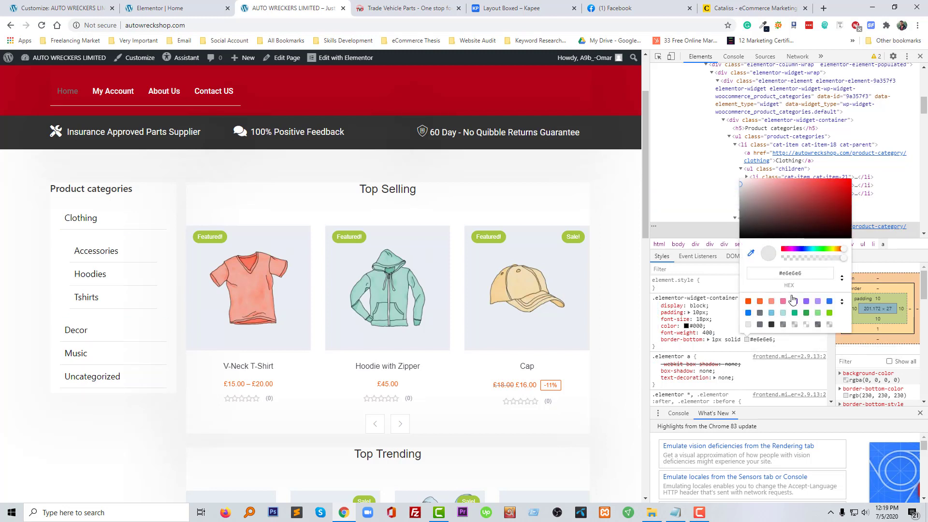
{"action": "type", "text": "f9f9f9"}
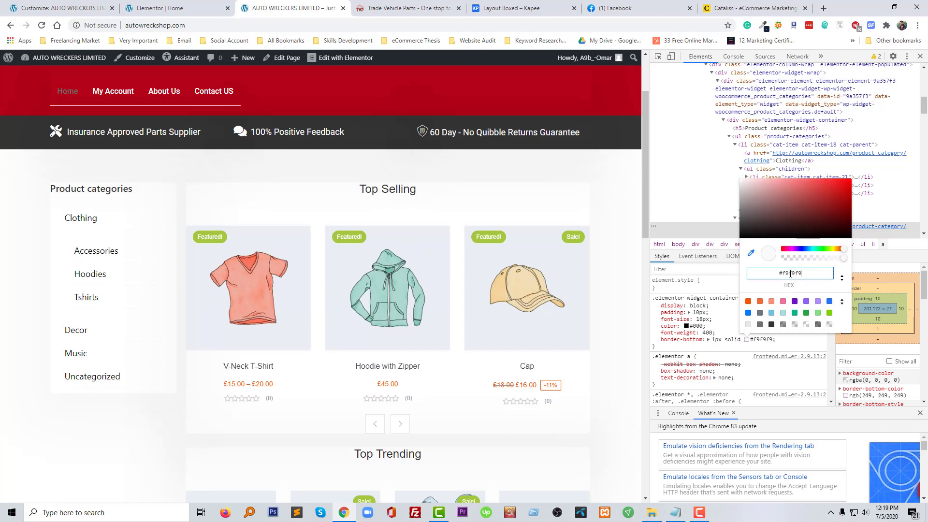
{"action": "type", "text": "#f0f0f0"}
{"action": "type", "text": "#ddd"}
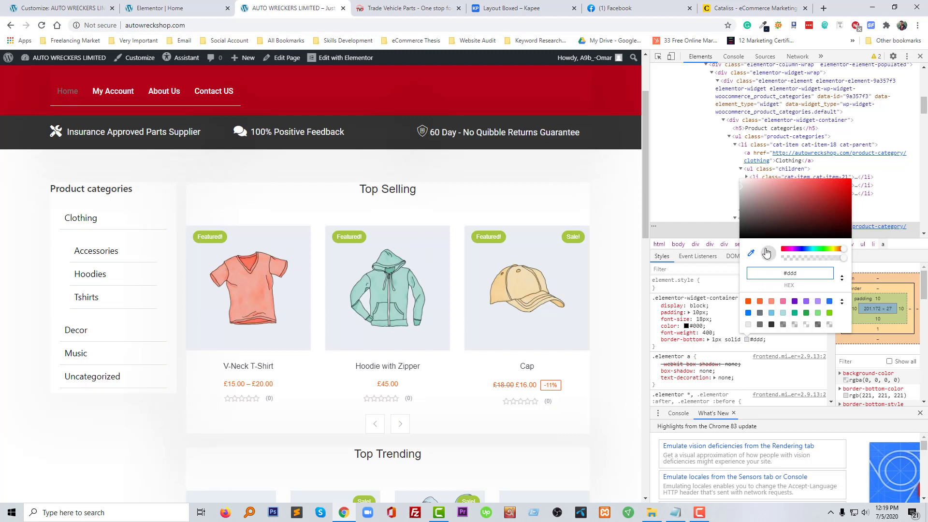
{"action": "left_click", "coordinate": [789, 377]}
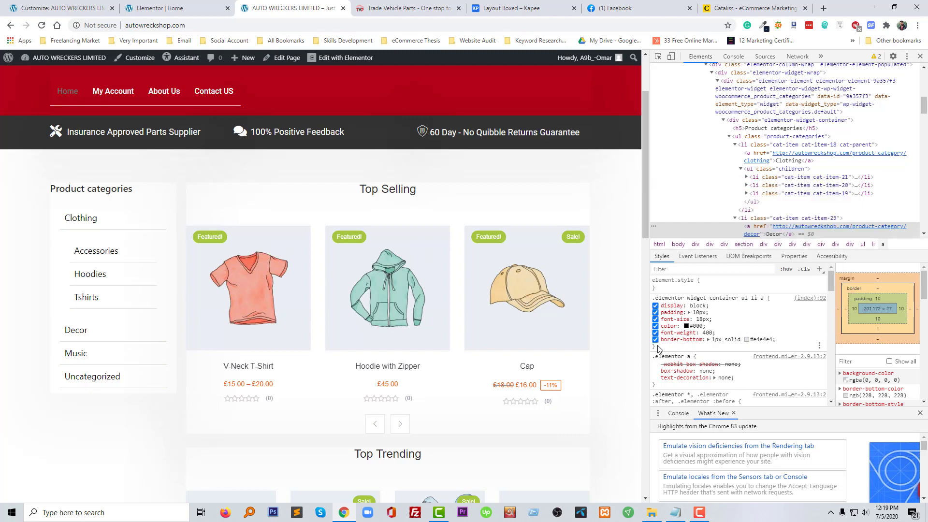
Copy the .elementor-widget-container ul li a rule from DevTools into the Customizer's Additional CSS, below the existing selectors.
{"action": "left_click_drag", "start_coordinate": [658, 347], "coordinate": [653, 297]}
{"action": "key", "text": "ctrl+c"}
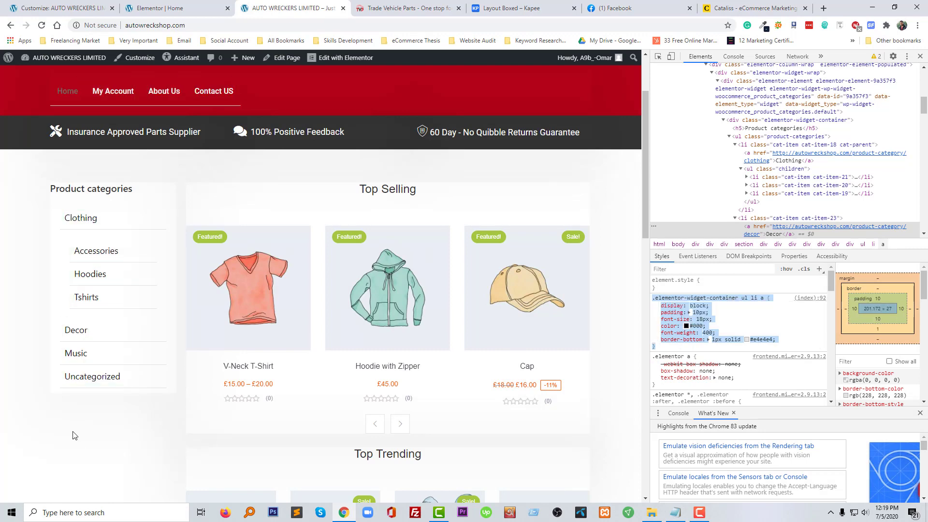
{"action": "left_click", "coordinate": [103, 4]}
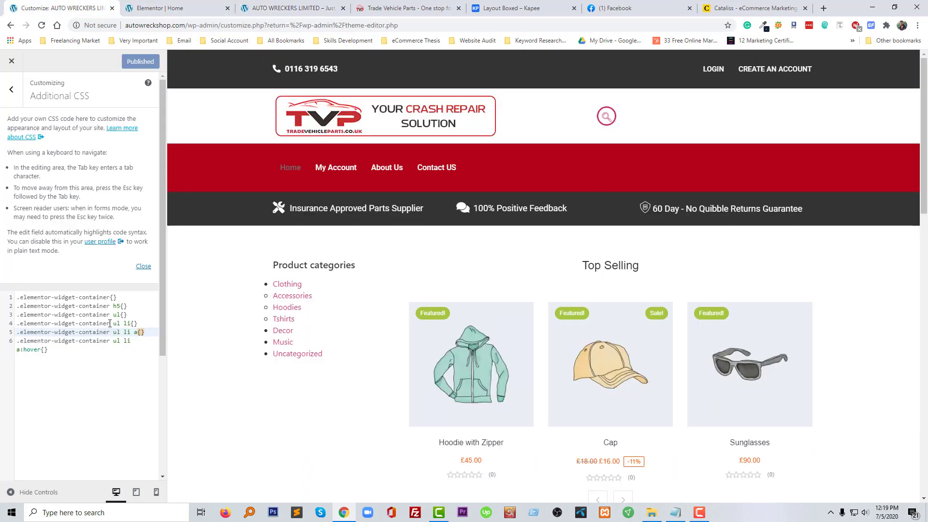
{"action": "left_click", "coordinate": [73, 351]}
{"action": "key", "text": "Return"}
{"action": "key", "text": "Return"}
{"action": "key", "text": "Return"}
{"action": "key", "text": "ctrl+v"}
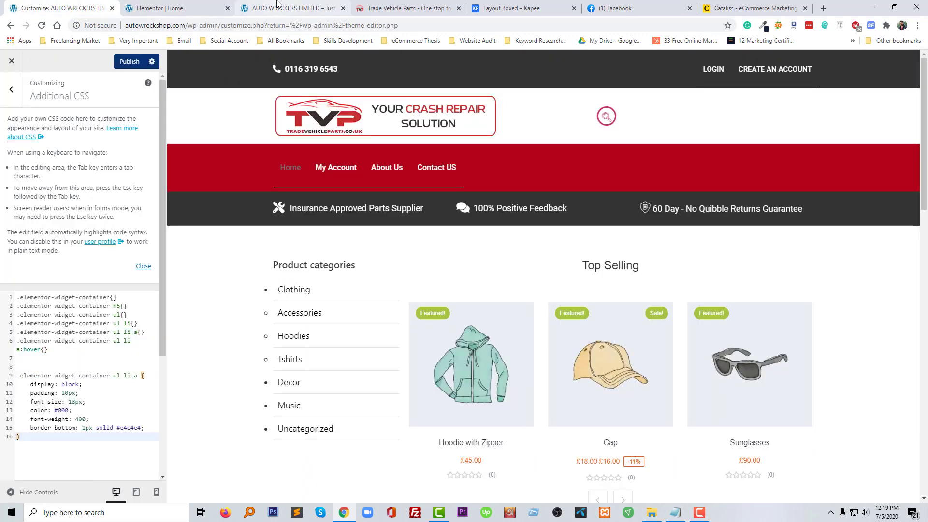
Copy the .elementor-widget-container ul rule from DevTools into Additional CSS, above the ul li a rule.
{"action": "left_click", "coordinate": [288, 8]}
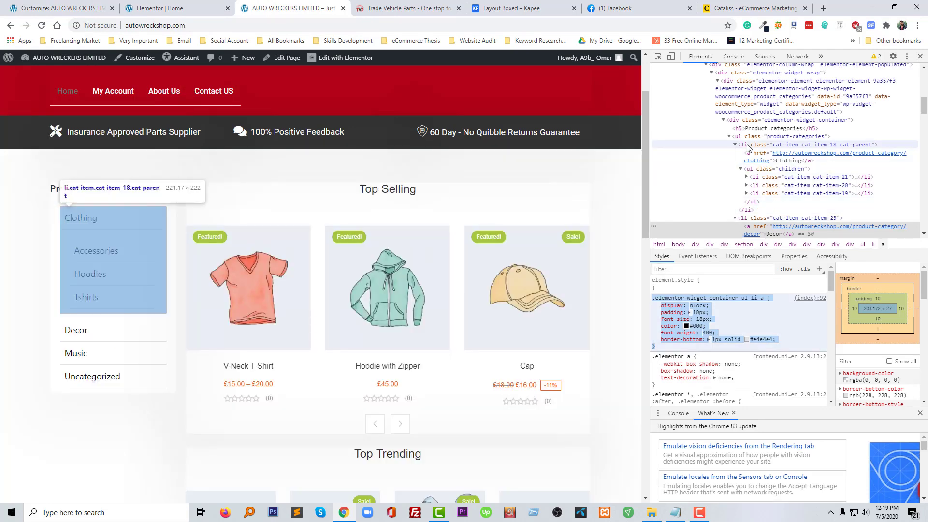
{"action": "left_click", "coordinate": [783, 137]}
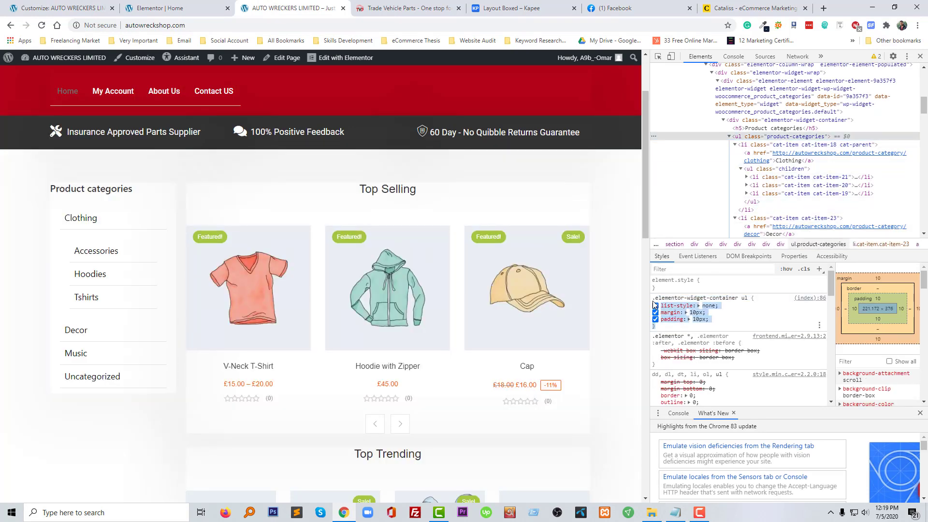
{"action": "left_click_drag", "start_coordinate": [654, 305], "coordinate": [652, 299]}
{"action": "key", "text": "ctrl+c"}
{"action": "left_click", "coordinate": [64, 8]}
{"action": "left_click", "coordinate": [67, 361]}
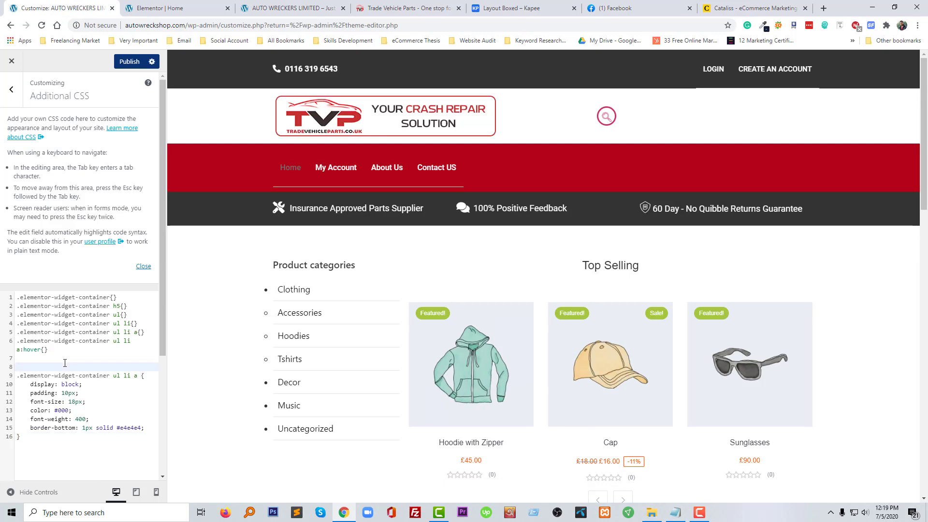
{"action": "key", "text": "ctrl+v"}
Copy the empty .elementor-widget-container h5 rule from DevTools into Additional CSS, above the ul rule.
{"action": "left_click", "coordinate": [154, 8]}
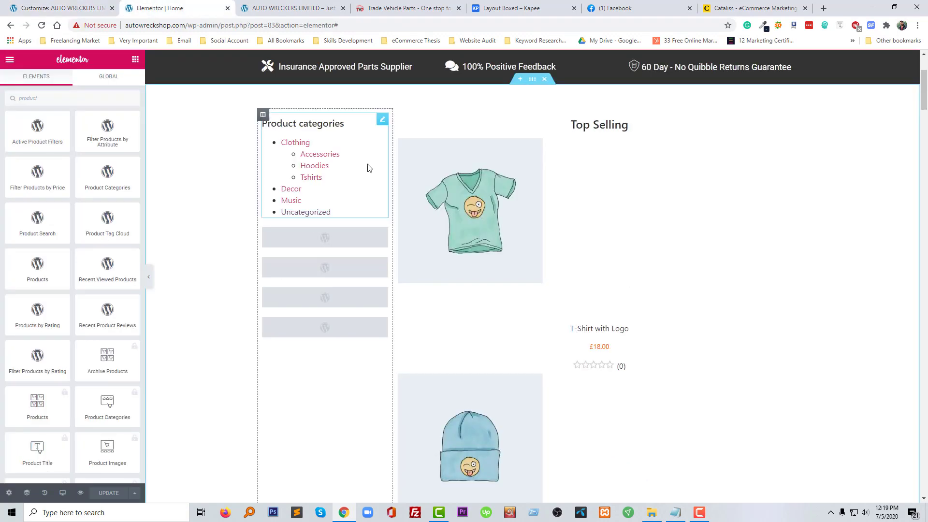
{"action": "left_click", "coordinate": [290, 7]}
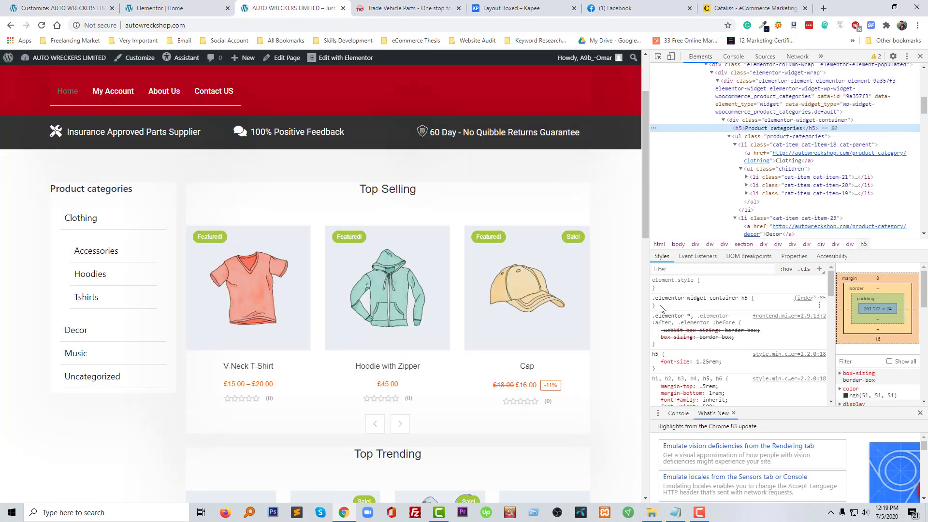
{"action": "left_click", "coordinate": [63, 7]}
{"action": "left_click", "coordinate": [31, 368]}
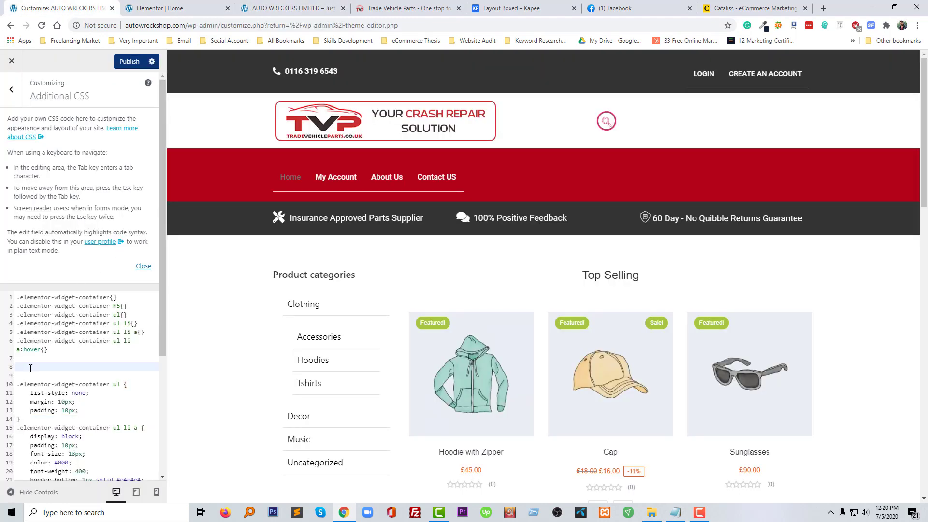
{"action": "key", "text": "Return"}
{"action": "key", "text": "Return"}
{"action": "type", "text": ".elementor-widget-container h5 { }"}
Copy the .elementor-widget-container box-shadow rule from DevTools and go to the Customizer's Additional CSS.
{"action": "left_click", "coordinate": [259, 4]}
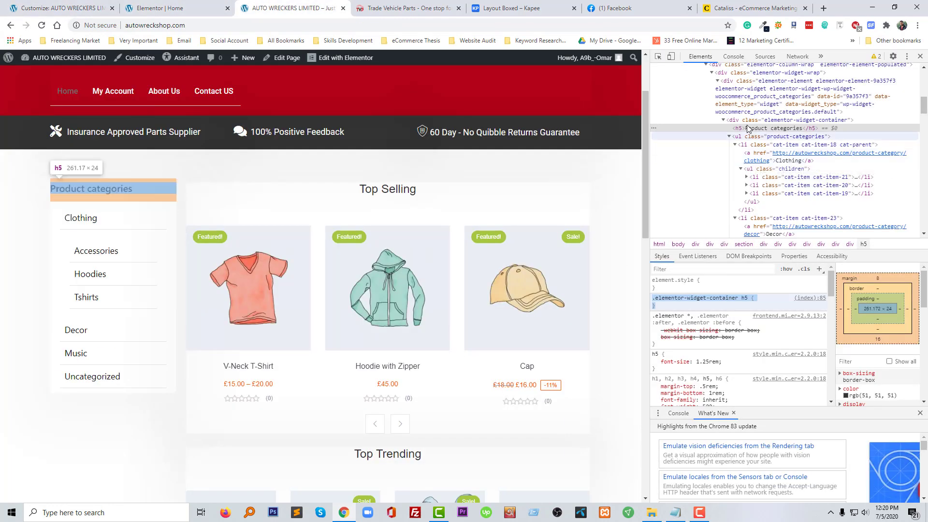
{"action": "scroll", "coordinate": [704, 329], "scroll_direction": "down", "scroll_amount": 1}
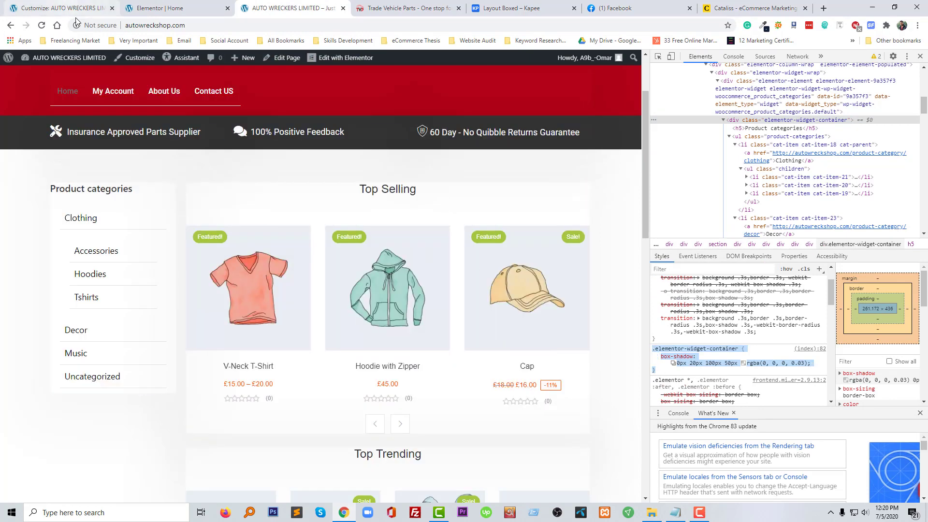
{"action": "left_click", "coordinate": [68, 8]}
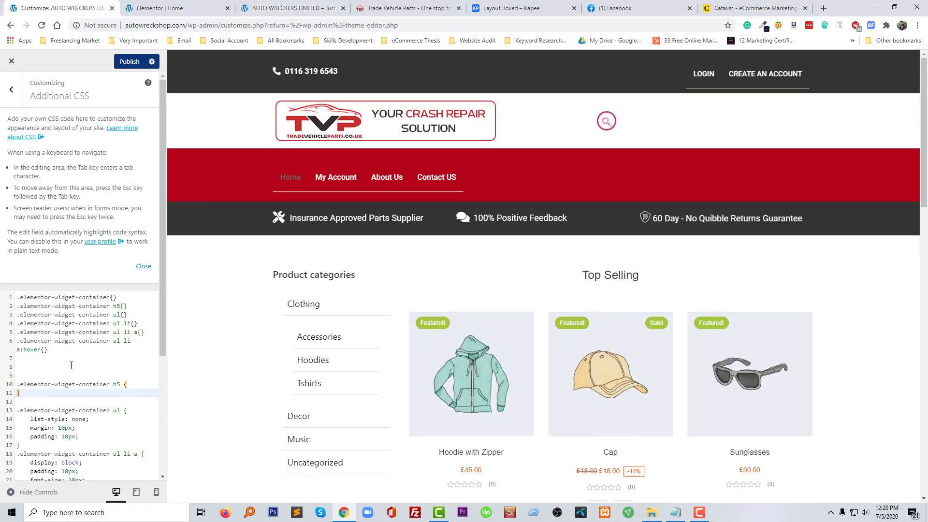
{"action": "left_click", "coordinate": [263, 4]}
Give the Elementor column holding the Product categories widget the CSS ID and CSS class custom-sidebar.
{"action": "left_click", "coordinate": [159, 8]}
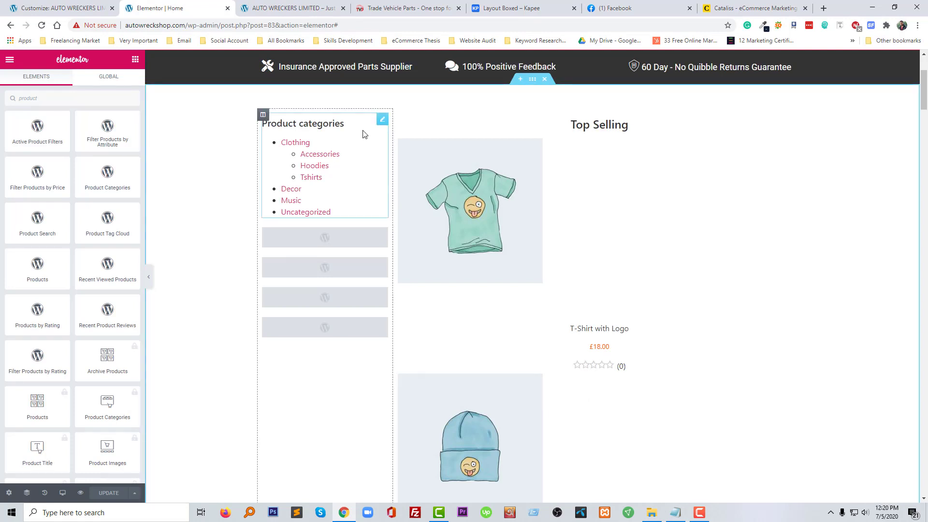
{"action": "left_click", "coordinate": [381, 121]}
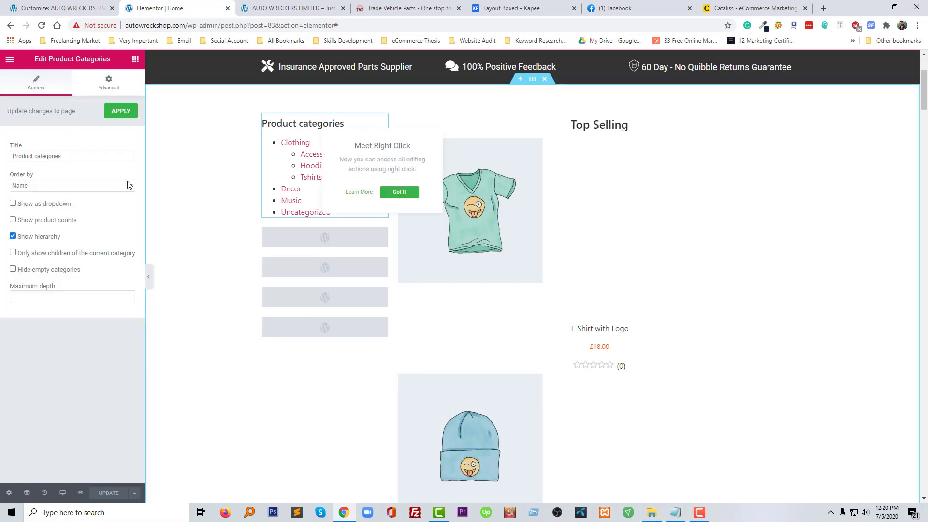
{"action": "left_click", "coordinate": [264, 116]}
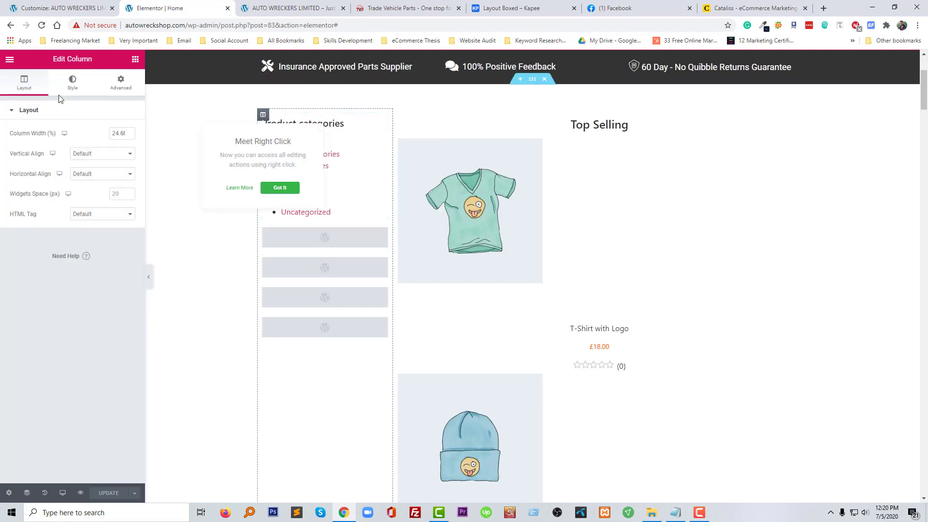
{"action": "left_click", "coordinate": [75, 81]}
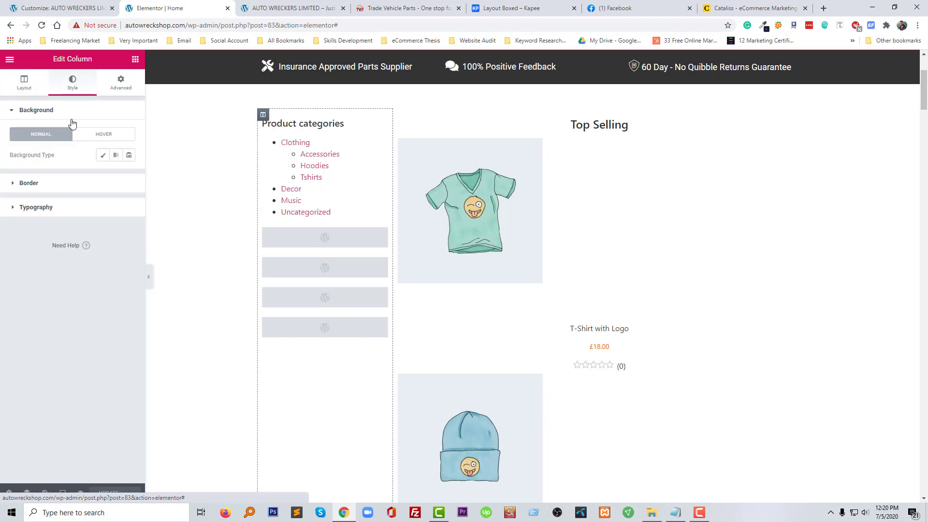
{"action": "left_click", "coordinate": [120, 81]}
{"action": "left_click", "coordinate": [83, 265]}
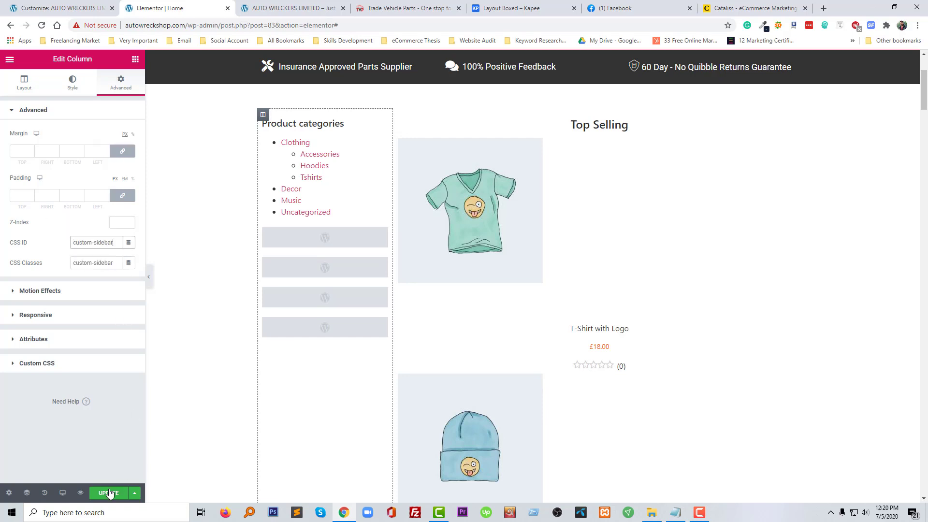
In the Customizer's Additional CSS, add empty #custom-sidebar{} and .custom-sidebar{} rules above the .elementor-widget-container box-shadow rule.
{"action": "left_click", "coordinate": [31, 5]}
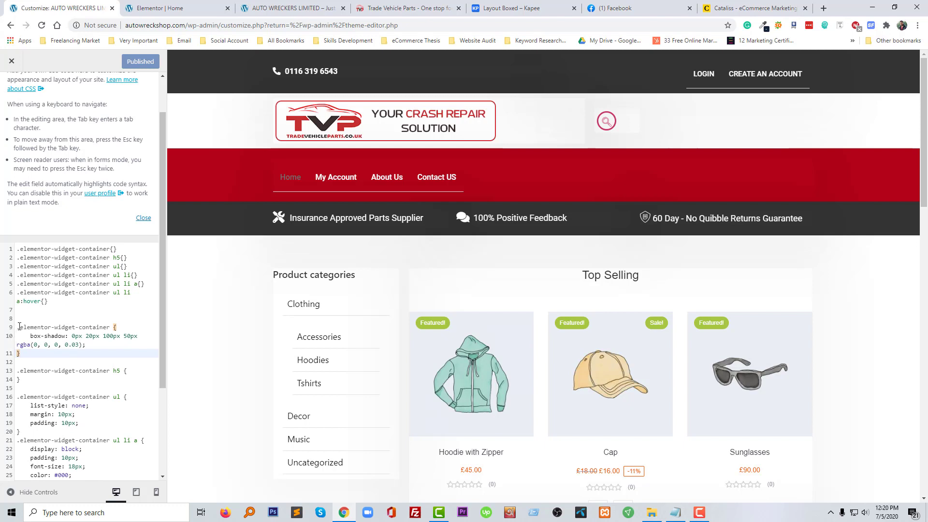
{"action": "left_click", "coordinate": [20, 326]}
{"action": "key", "text": "Return"}
{"action": "key", "text": "Return"}
{"action": "key", "text": "Up"}
{"action": "key", "text": "Up"}
{"action": "type", "text": "#"}
{"action": "type", "text": "custom-sidebar"}
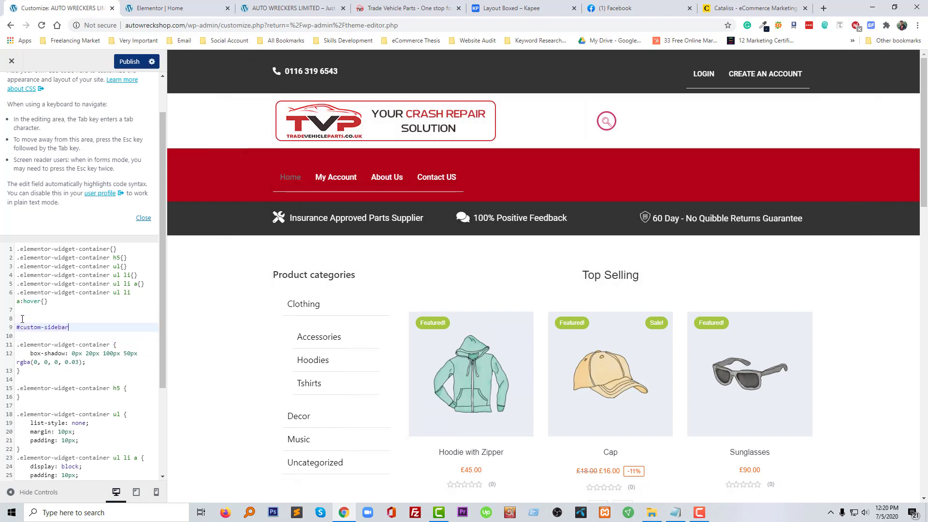
{"action": "key", "text": "Return"}
{"action": "type", "text": ".custom-sidebar"}
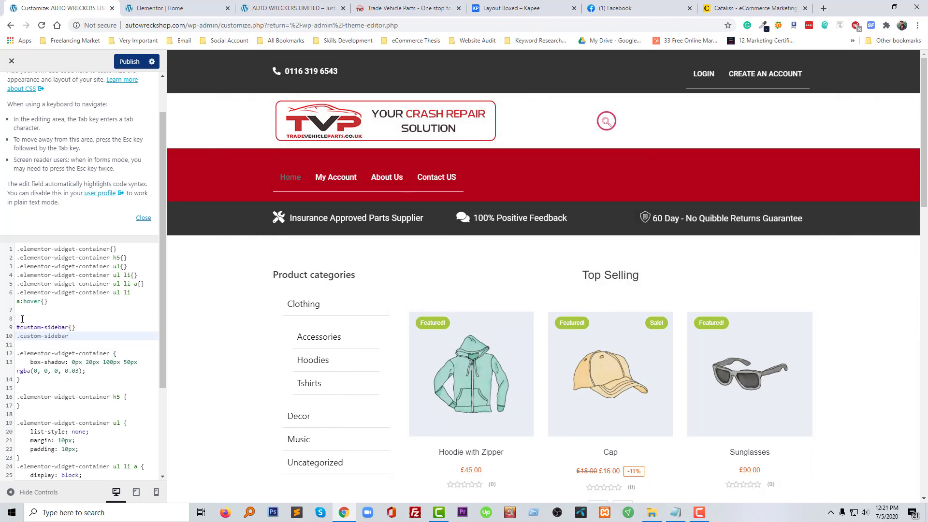
{"action": "type", "text": "{}"}
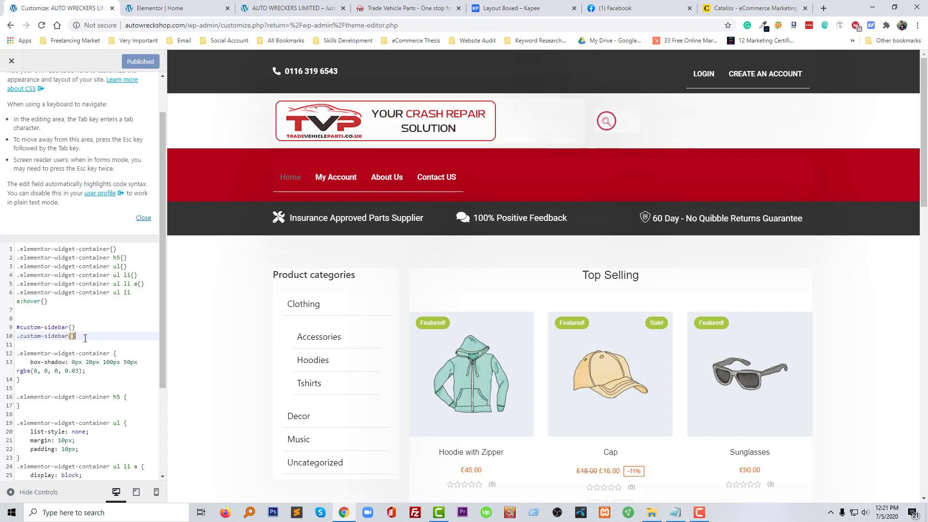
Add a div .custom-sidebar line and prefix the box-shadow and h5 rule selectors with div .custom-sidebar.
{"action": "key", "text": "Return"}
{"action": "key", "text": "Return"}
{"action": "type", "text": "div .custom-sidebar"}
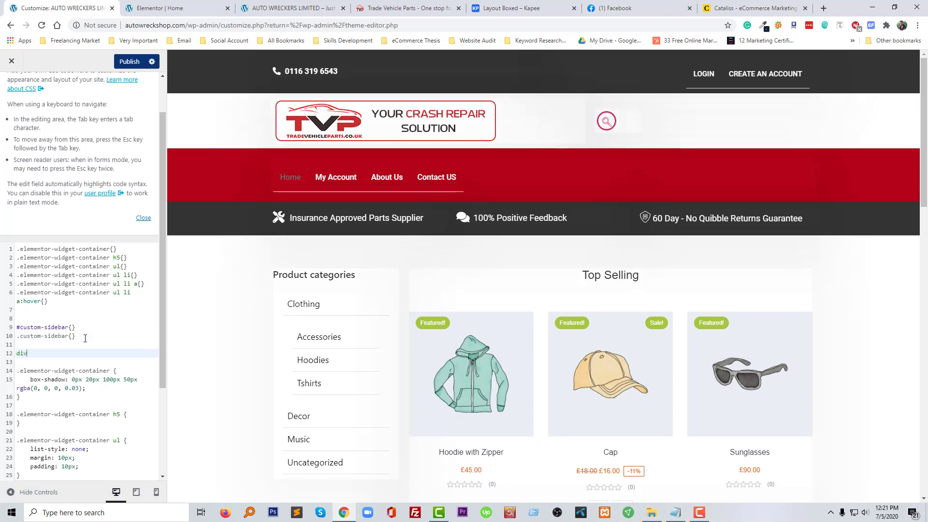
{"action": "left_click", "coordinate": [18, 373]}
{"action": "type", "text": "div .custom-sidebar"}
{"action": "left_click", "coordinate": [17, 426]}
{"action": "type", "text": "div .custom-sidebar"}
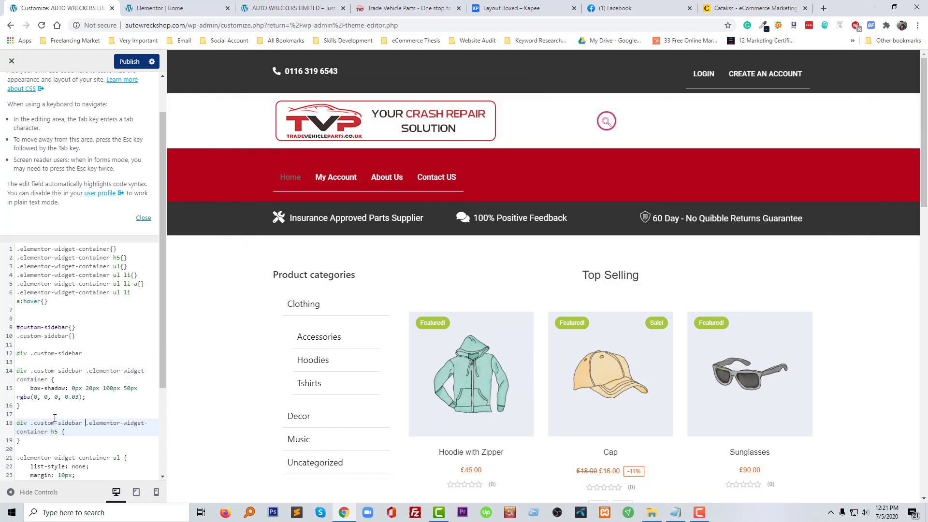
Prefix the .elementor-widget-container ul and ul li a rule selectors with div .custom-sidebar and publish the CSS.
{"action": "scroll", "coordinate": [72, 387], "scroll_direction": "down", "scroll_amount": 2}
{"action": "left_click", "coordinate": [17, 358]}
{"action": "type", "text": "div .custom-sidebar"}
{"action": "scroll", "coordinate": [46, 403], "scroll_direction": "down", "scroll_amount": 1}
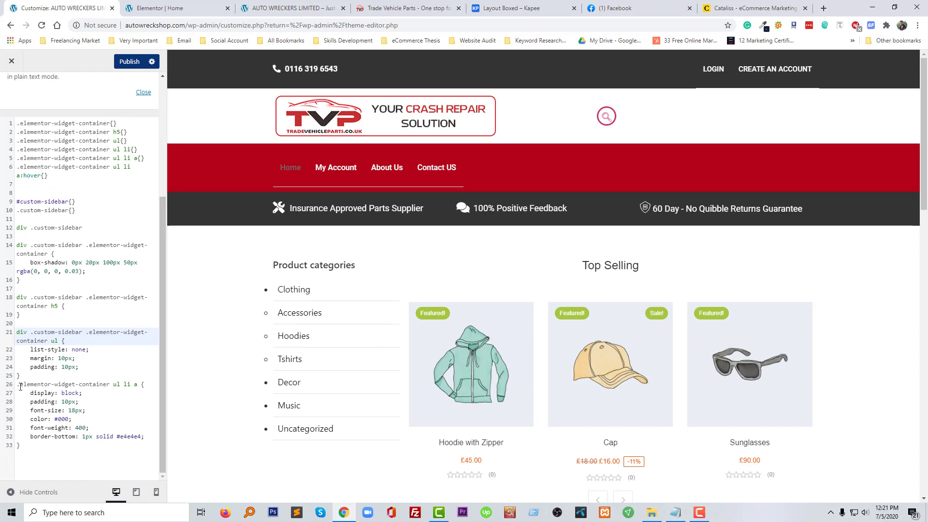
{"action": "left_click", "coordinate": [17, 385]}
{"action": "type", "text": "div .custom-sidebar"}
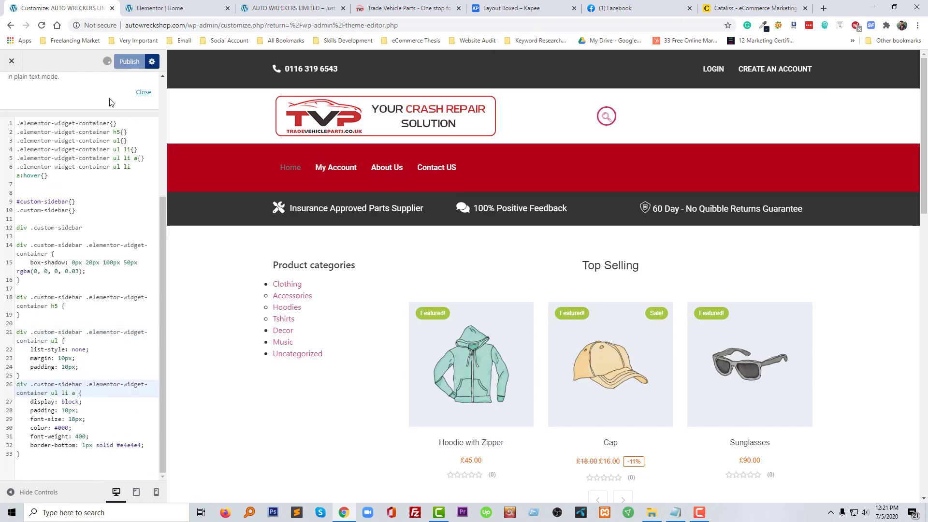
Inspect the Product categories heading on the live homepage and add text-transform: uppercase to its div .custom-sidebar h5 rule.
{"action": "left_click", "coordinate": [285, 9]}
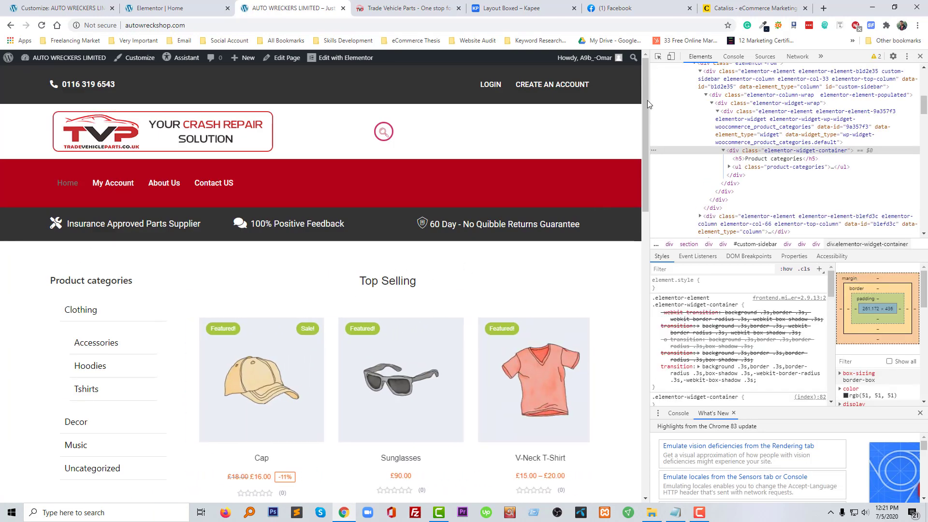
{"action": "left_click", "coordinate": [657, 57]}
{"action": "left_click", "coordinate": [124, 281]}
{"action": "left_click", "coordinate": [718, 308]}
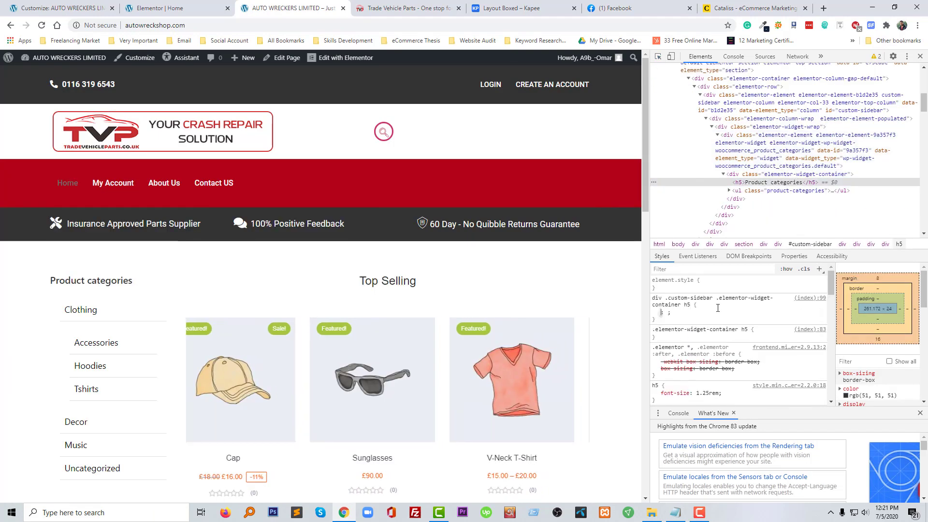
{"action": "type", "text": "text-"}
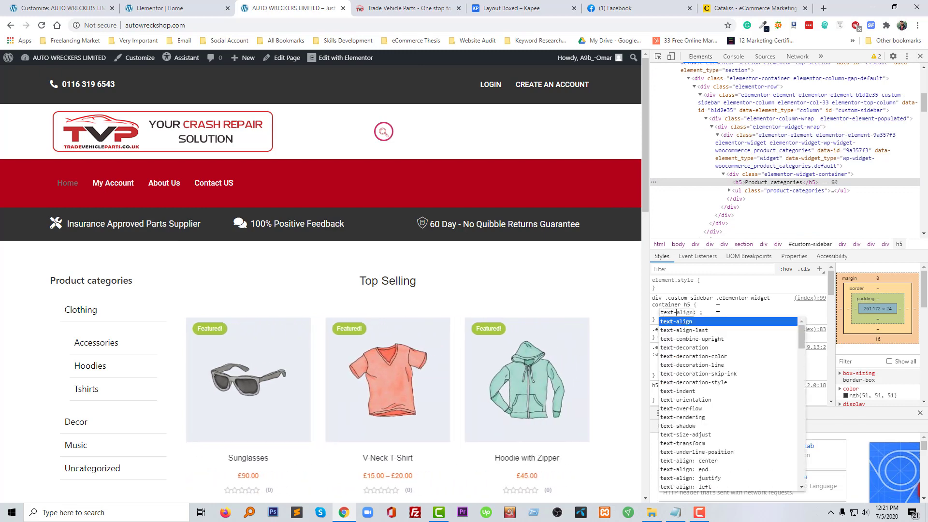
{"action": "type", "text": "t"}
{"action": "key", "text": "Down"}
{"action": "key", "text": "Down"}
{"action": "key", "text": "Down"}
{"action": "key", "text": "Down"}
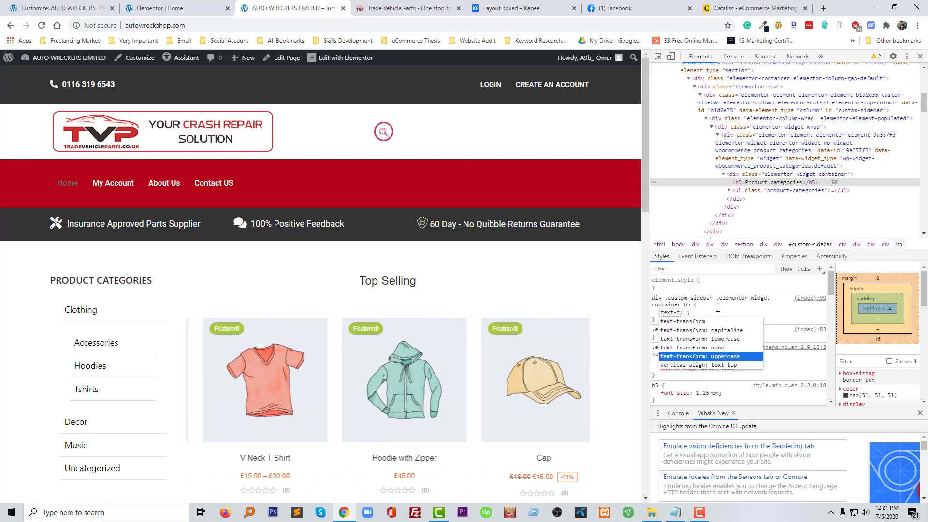
{"action": "key", "text": "Return"}
{"action": "type", "text": "background: "}
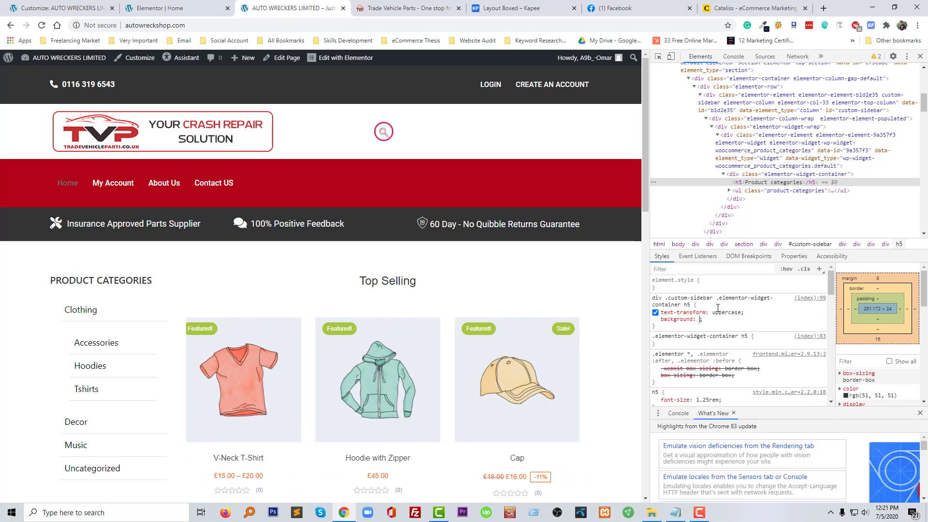
{"action": "type", "text": "#ddd;"}
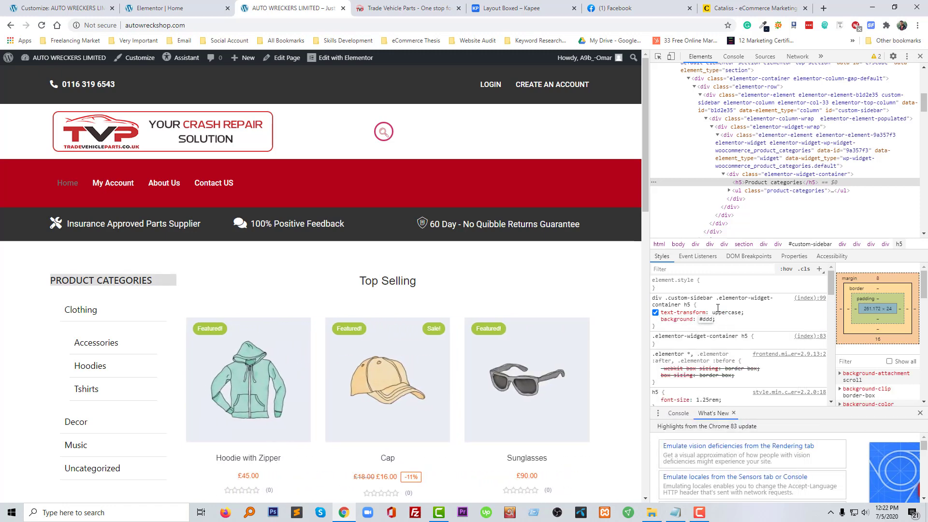
{"action": "key", "text": "ctrl+a"}
{"action": "key", "text": "BackSpace"}
{"action": "key", "text": "BackSpace"}
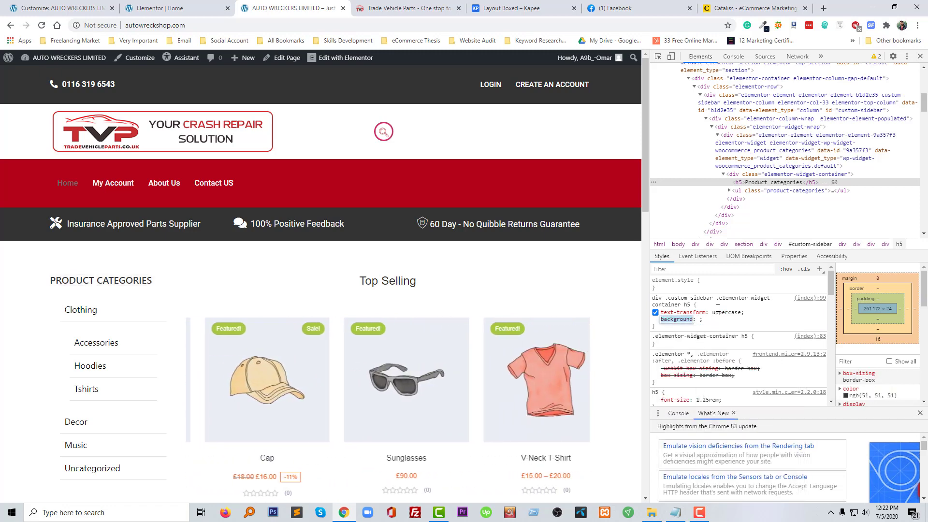
Add border: 1px solid #ddd and padding: 10px to the sidebar's h5 rule in DevTools.
{"action": "type", "text": "border"}
{"action": "key", "text": "Return"}
{"action": "type", "text": "1px solid"}
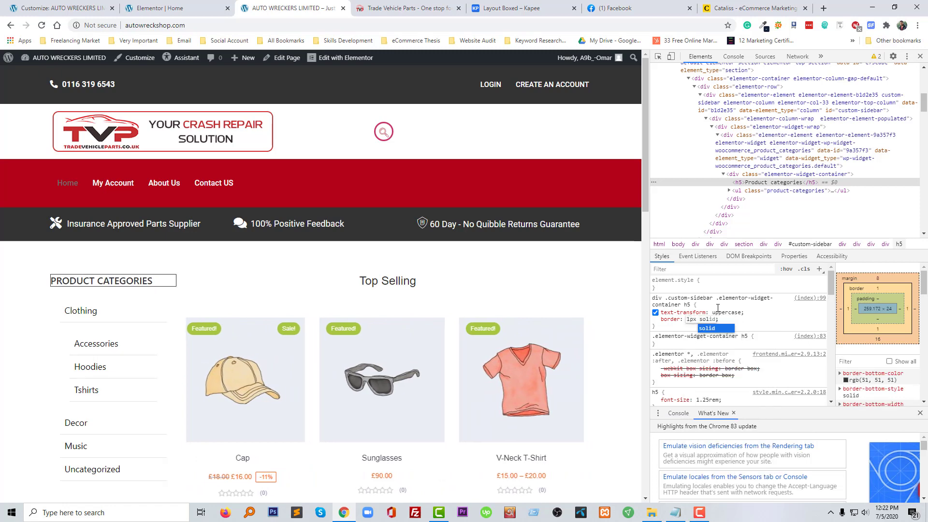
{"action": "type", "text": " #ddd"}
{"action": "key", "text": "Return"}
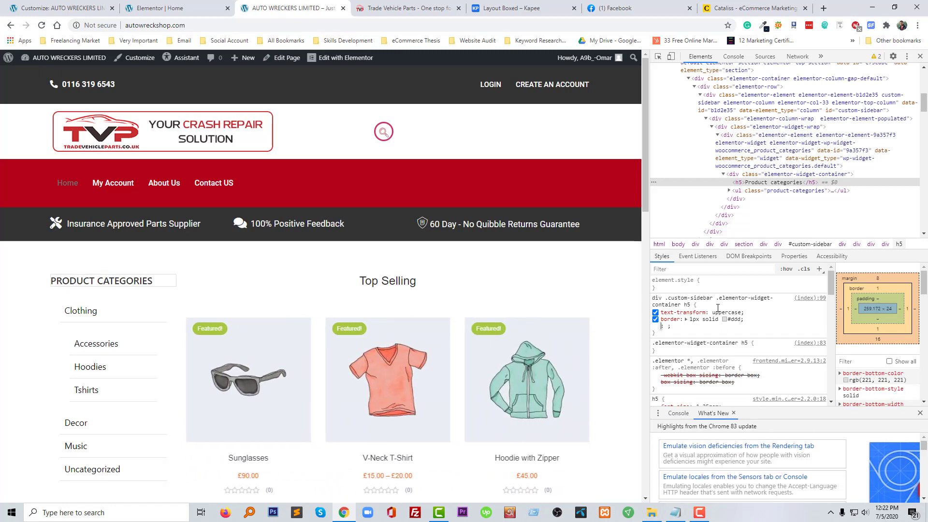
{"action": "type", "text": "padding: 10px;"}
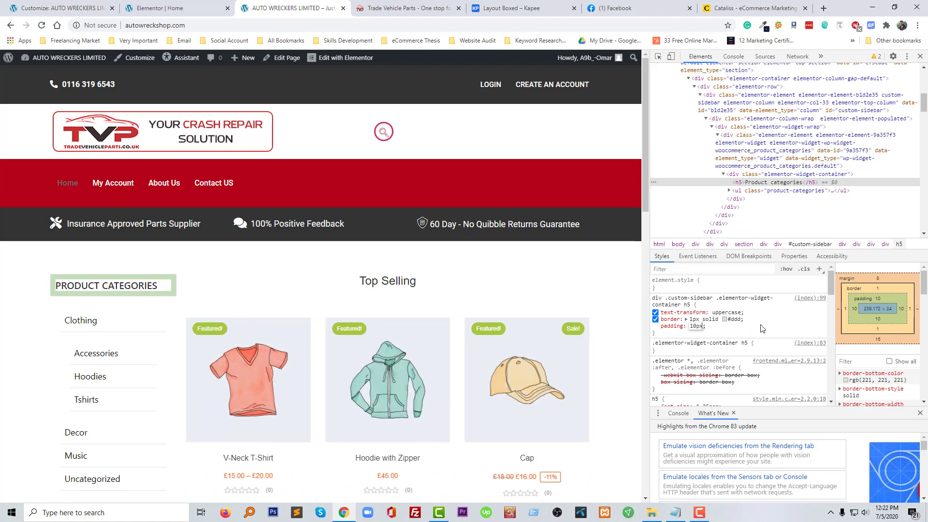
Set the h5 rule's border colour to #f9f9f9 and add background: #f9f9f9.
{"action": "left_click", "coordinate": [730, 320]}
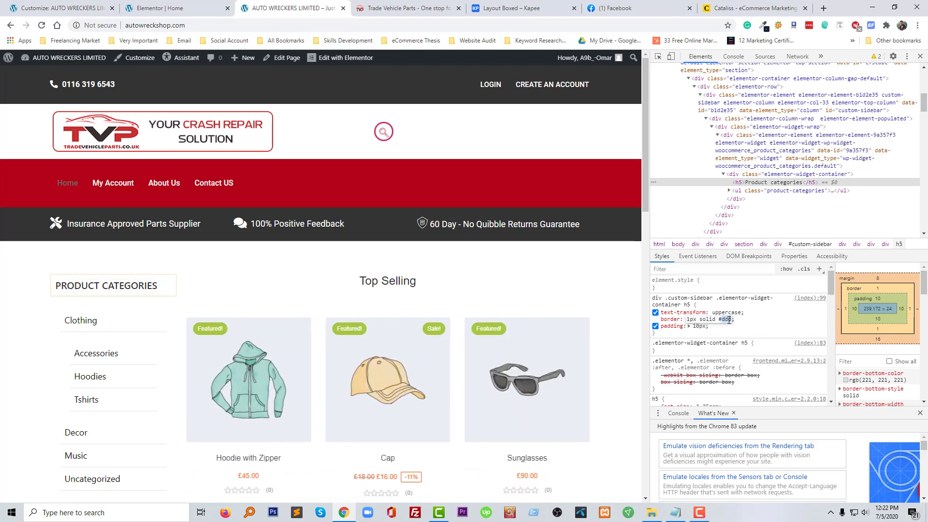
{"action": "type", "text": "f9f9f9"}
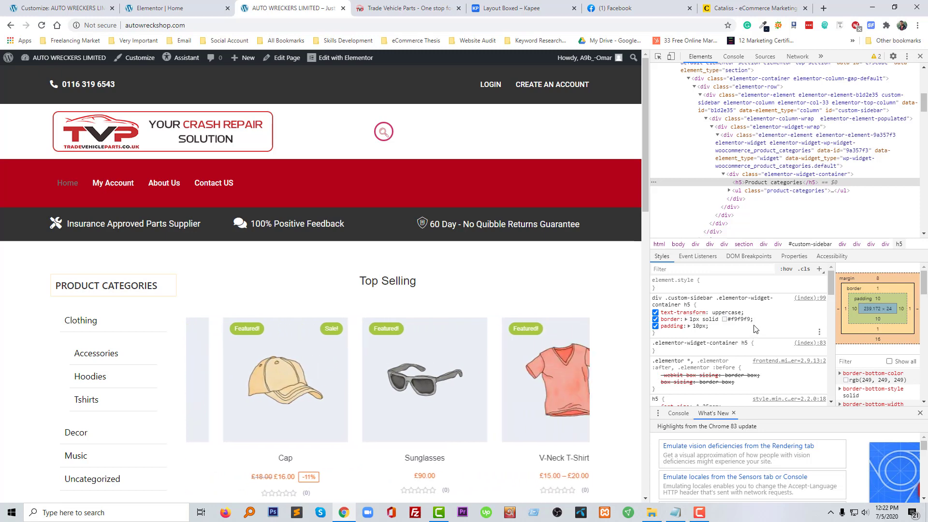
{"action": "left_click", "coordinate": [757, 329]}
{"action": "type", "text": "background"}
{"action": "key", "text": "Tab"}
{"action": "type", "text": "#f"}
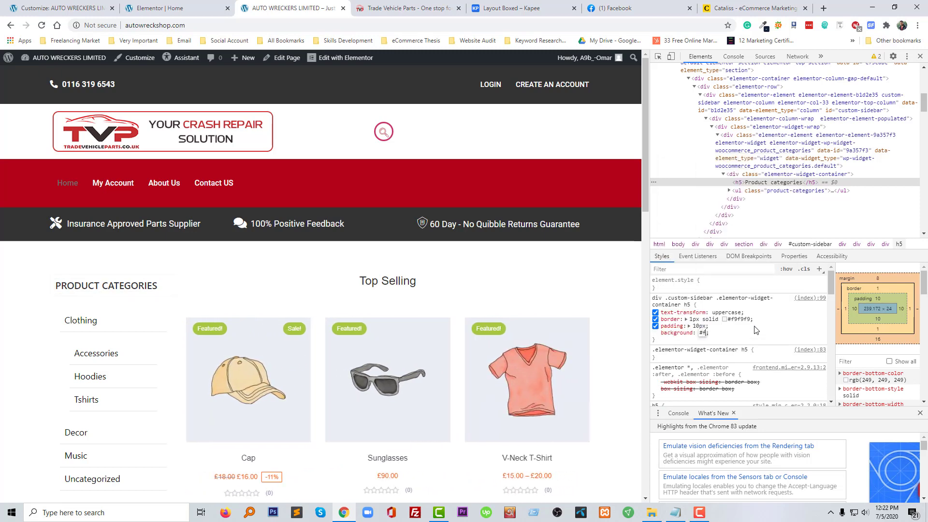
{"action": "type", "text": "9f9f9"}
{"action": "key", "text": "Return"}
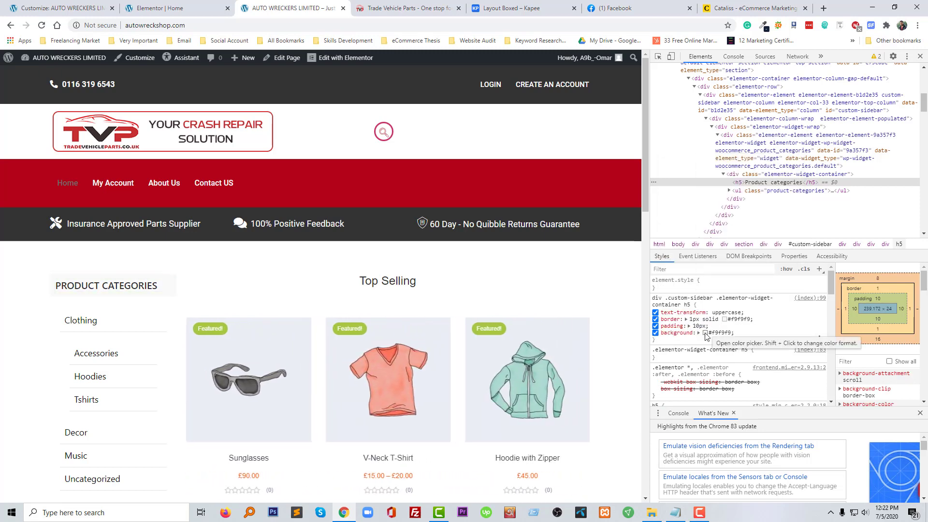
Darken the h5 background to #efefef with the colour picker and check the heading against the rest of the page.
{"action": "left_click", "coordinate": [706, 333]}
{"action": "left_click_drag", "start_coordinate": [702, 181], "coordinate": [696, 178]}
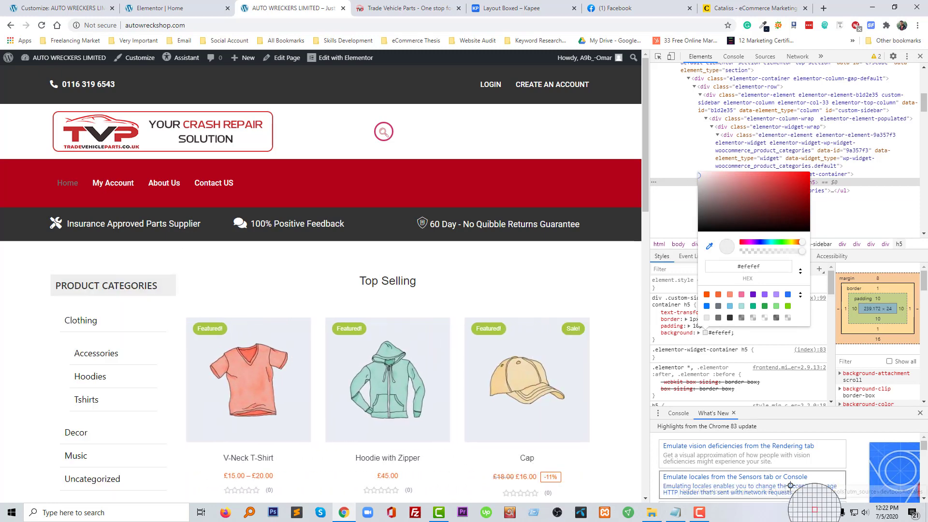
{"action": "left_click", "coordinate": [774, 392]}
{"action": "scroll", "coordinate": [218, 454], "scroll_direction": "down", "scroll_amount": 2}
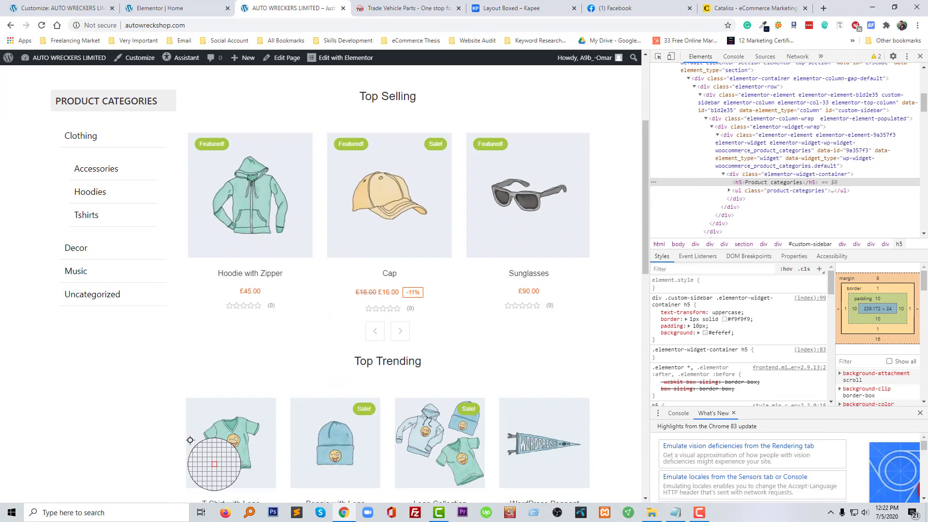
{"action": "scroll", "coordinate": [192, 433], "scroll_direction": "down", "scroll_amount": 14}
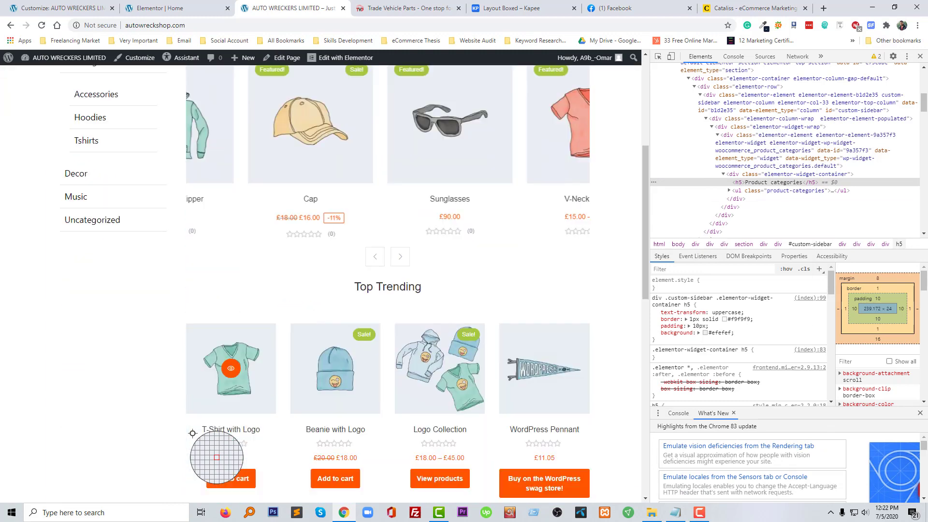
{"action": "scroll", "coordinate": [338, 435], "scroll_direction": "up", "scroll_amount": 15}
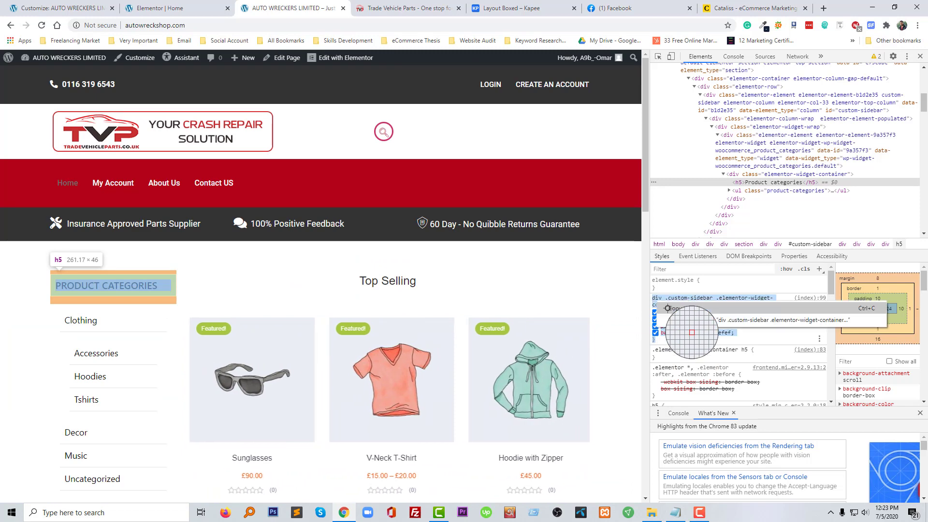
Copy the h5 declarations from DevTools into the div .custom-sidebar h5 rule in Additional CSS and publish.
{"action": "left_click", "coordinate": [63, 8]}
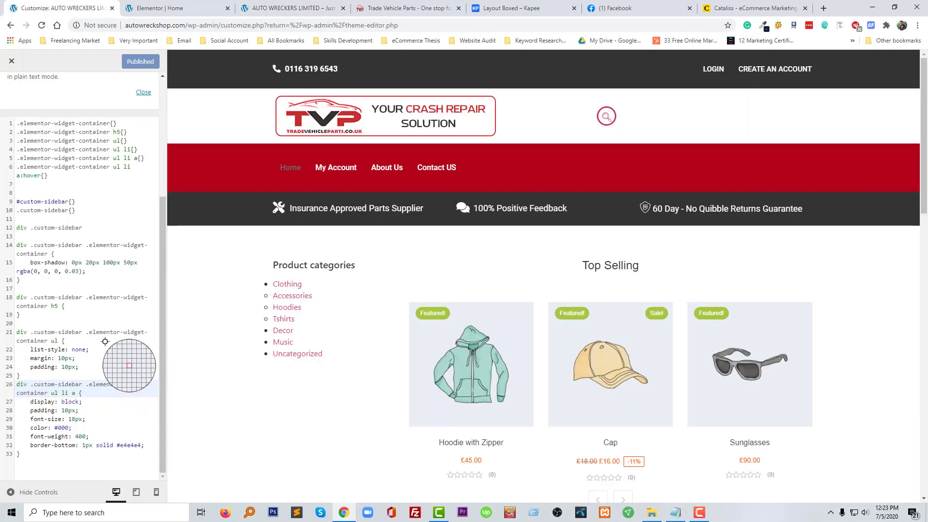
{"action": "left_click", "coordinate": [265, 4]}
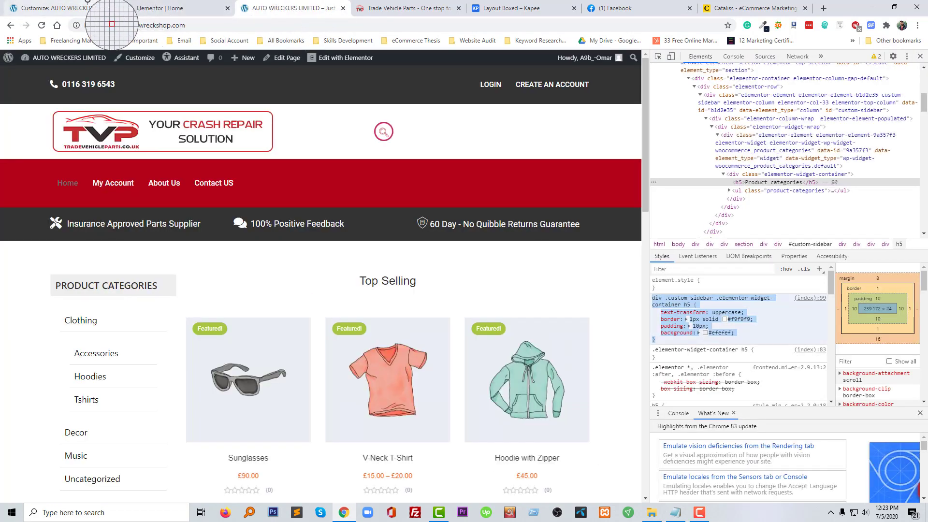
{"action": "left_click", "coordinate": [90, 5]}
{"action": "left_click", "coordinate": [19, 314]}
{"action": "type", "text": "text-transform: uppercase; border: 1px solid #f9f9f9; padding: 10px; background: #efefef;"}
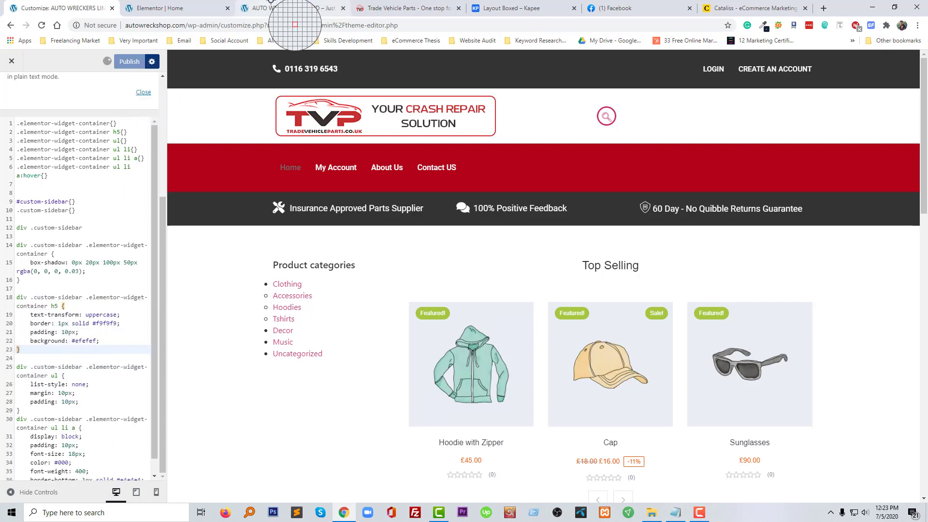
Reload the live homepage and inspect the first INFORMATION heading in the footer.
{"action": "left_click", "coordinate": [272, 7]}
{"action": "key", "text": "F5"}
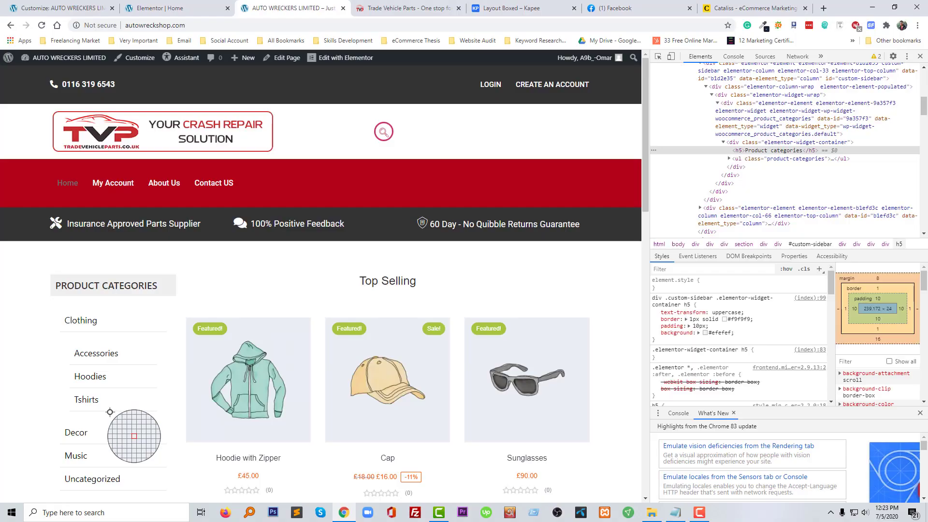
{"action": "scroll", "coordinate": [111, 412], "scroll_direction": "down", "scroll_amount": 8}
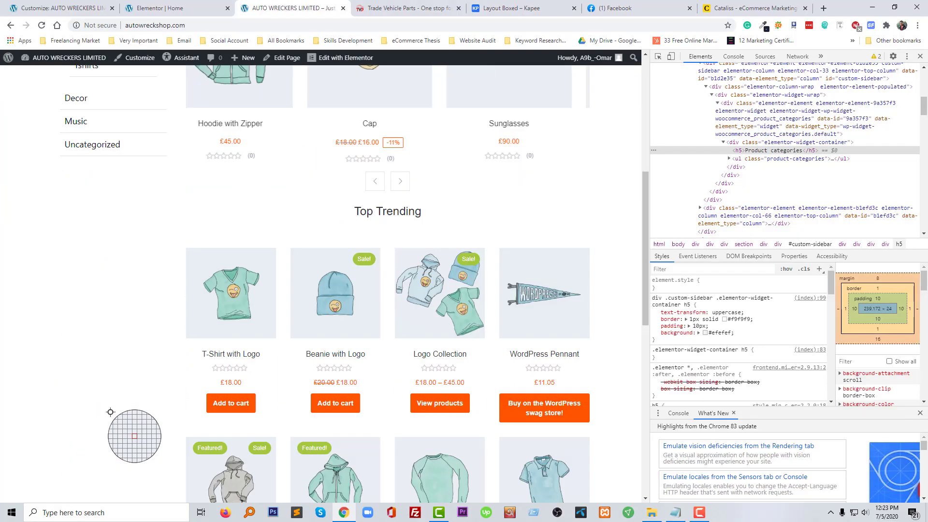
{"action": "scroll", "coordinate": [110, 412], "scroll_direction": "down", "scroll_amount": 8}
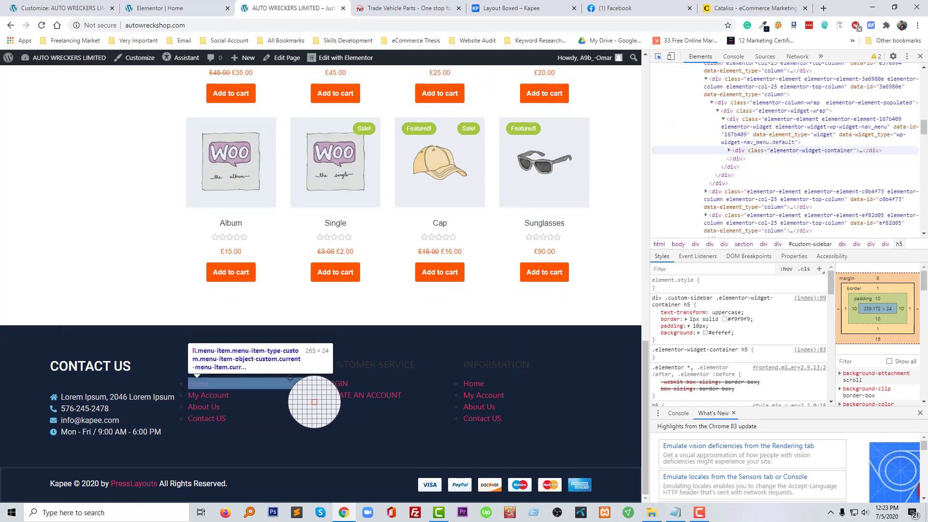
{"action": "left_click", "coordinate": [275, 366]}
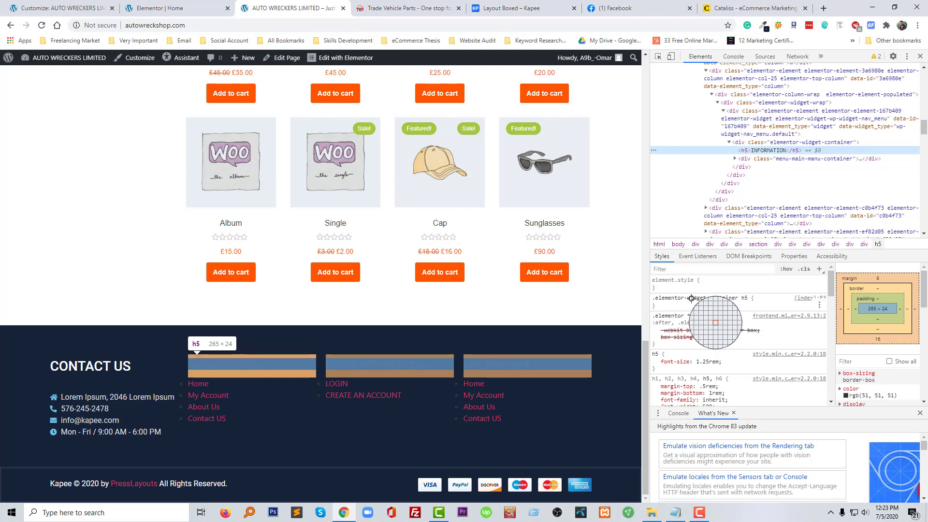
{"action": "left_click", "coordinate": [162, 8]}
{"action": "scroll", "coordinate": [361, 309], "scroll_direction": "down", "scroll_amount": 9}
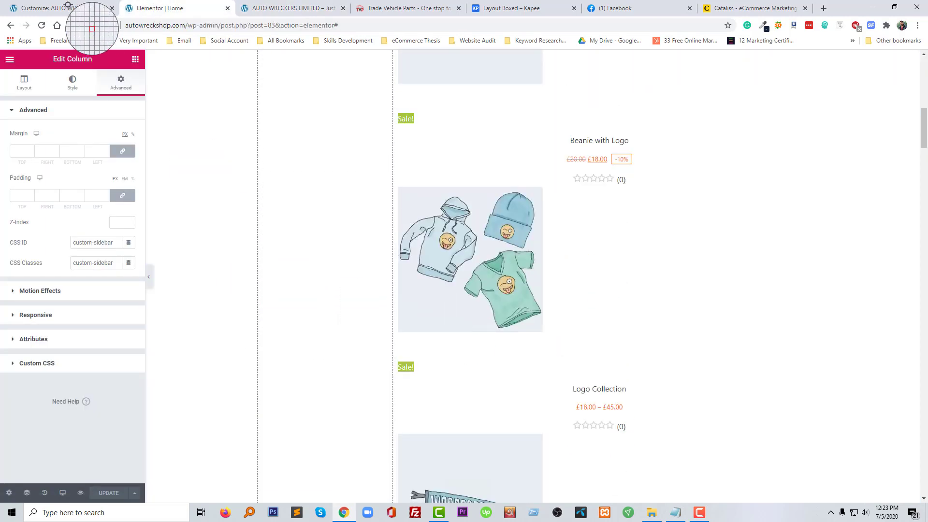
{"action": "left_click", "coordinate": [63, 4]}
{"action": "left_click", "coordinate": [265, 7]}
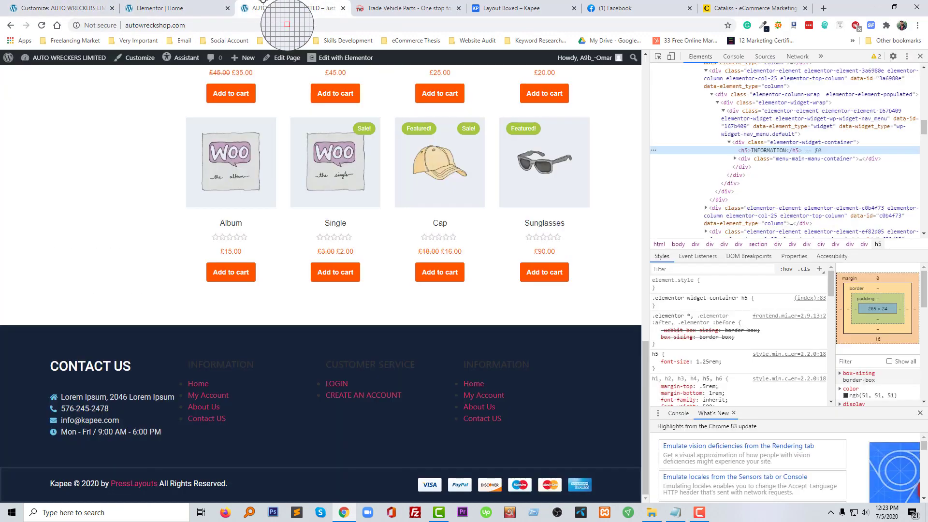